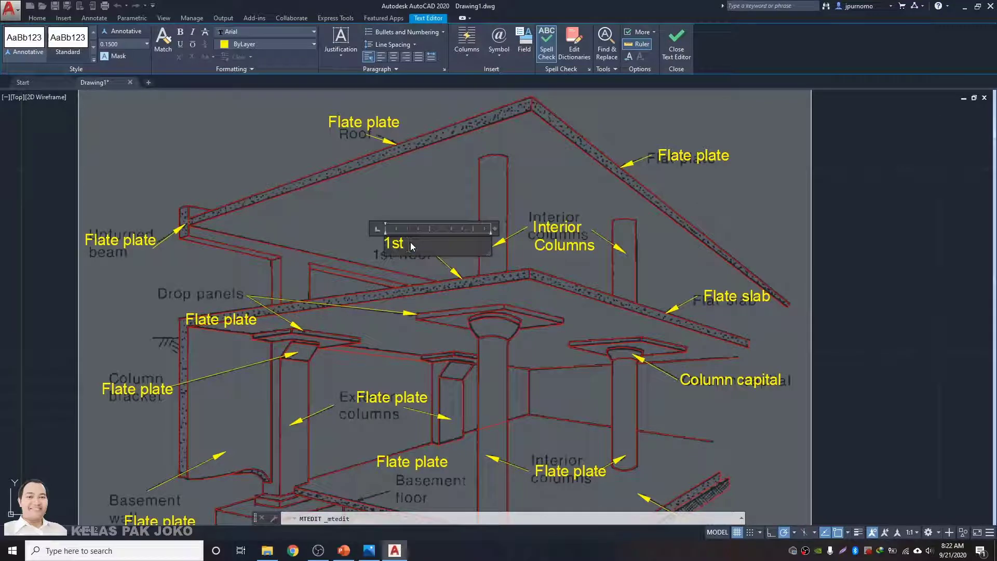
- Complete the upper floor's label as "1st floor" and change the label above the roof slab to "Roof"
{"action": "type", "text": "floor"}
{"action": "left_click", "coordinate": [395, 178]}
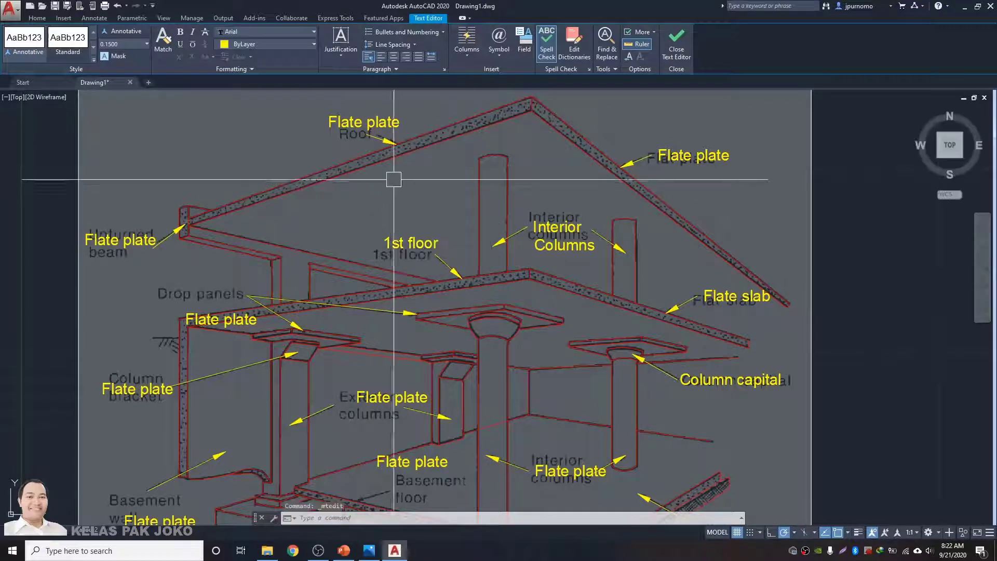
{"action": "middle_click_drag", "start_coordinate": [351, 127], "coordinate": [392, 206]}
{"action": "double_click", "coordinate": [391, 205]}
{"action": "type", "text": "Roof"}
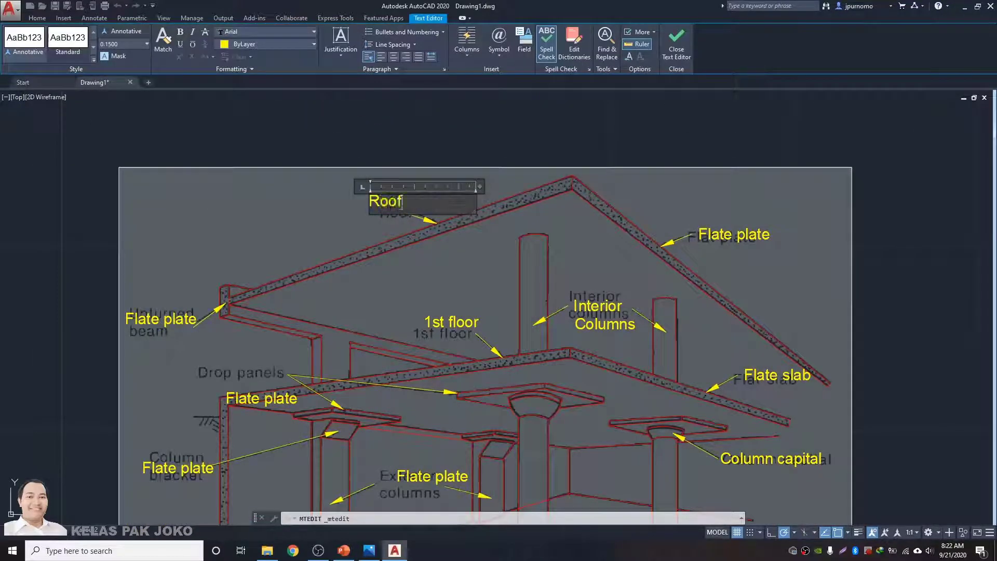
{"action": "left_click", "coordinate": [405, 222]}
- Move the Roof label slightly down over the matching caption in the background image
{"action": "type", "text": "m"}
{"action": "key", "text": "space"}
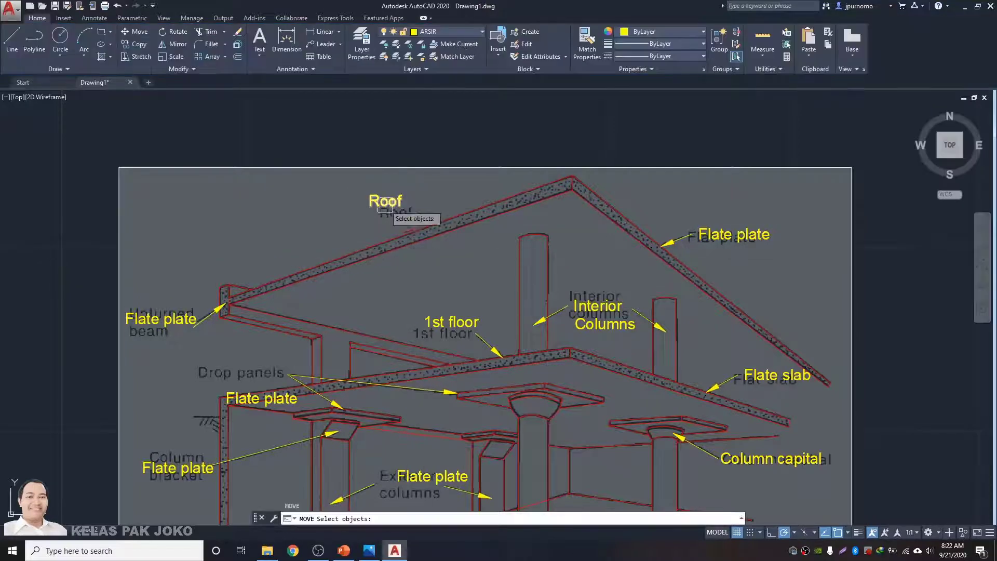
{"action": "left_click", "coordinate": [387, 202]}
{"action": "key", "text": "space"}
{"action": "left_click", "coordinate": [266, 203]}
{"action": "left_click", "coordinate": [267, 213]}
{"action": "key", "text": "Escape"}
- Replace the placeholder label at the upturned beam with "Upturned beam"
{"action": "scroll", "coordinate": [416, 318], "scroll_direction": "up", "scroll_amount": 3}
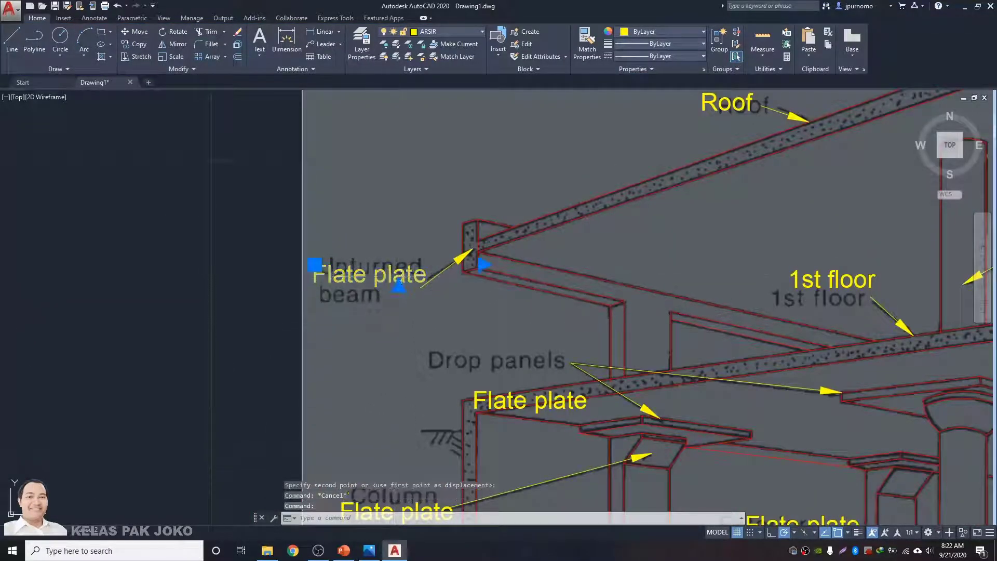
{"action": "double_click", "coordinate": [400, 300]}
{"action": "type", "text": "Upturned"}
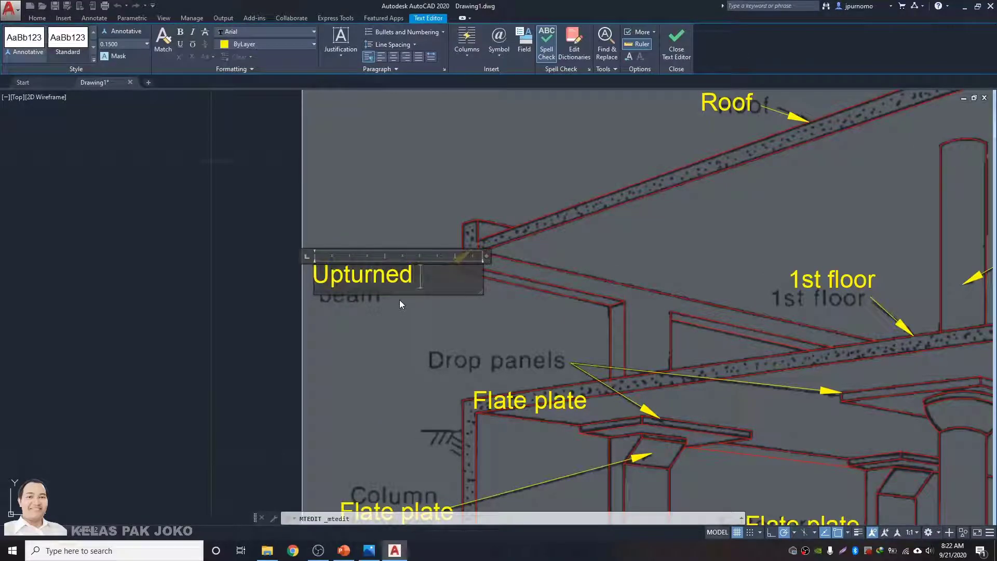
{"action": "type", "text": " B"}
{"action": "key", "text": "BackSpace"}
{"action": "type", "text": "beam"}
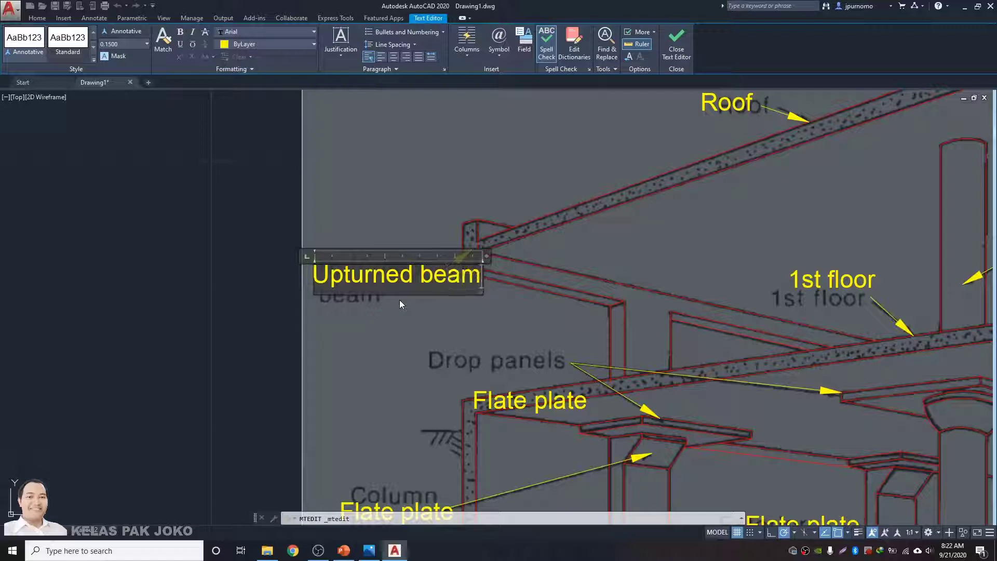
{"action": "left_click", "coordinate": [527, 400]}
- Change the drop panels' placeholder label to "Drop panels" and move it up and left to the start of its leaders
{"action": "double_click", "coordinate": [528, 400]}
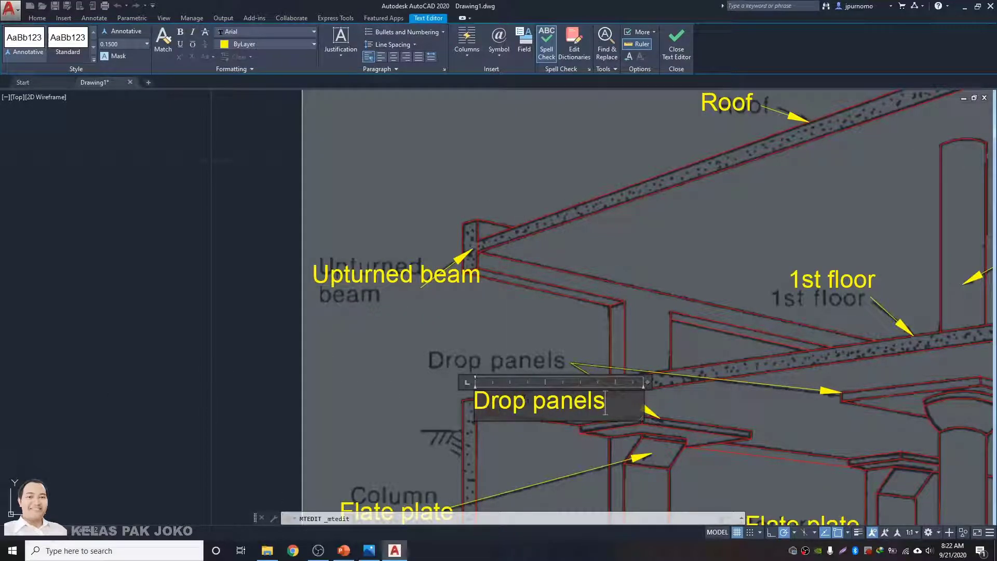
{"action": "left_click", "coordinate": [510, 339]}
{"action": "type", "text": "m"}
{"action": "key", "text": "space"}
{"action": "key", "text": "space"}
{"action": "left_click", "coordinate": [485, 349]}
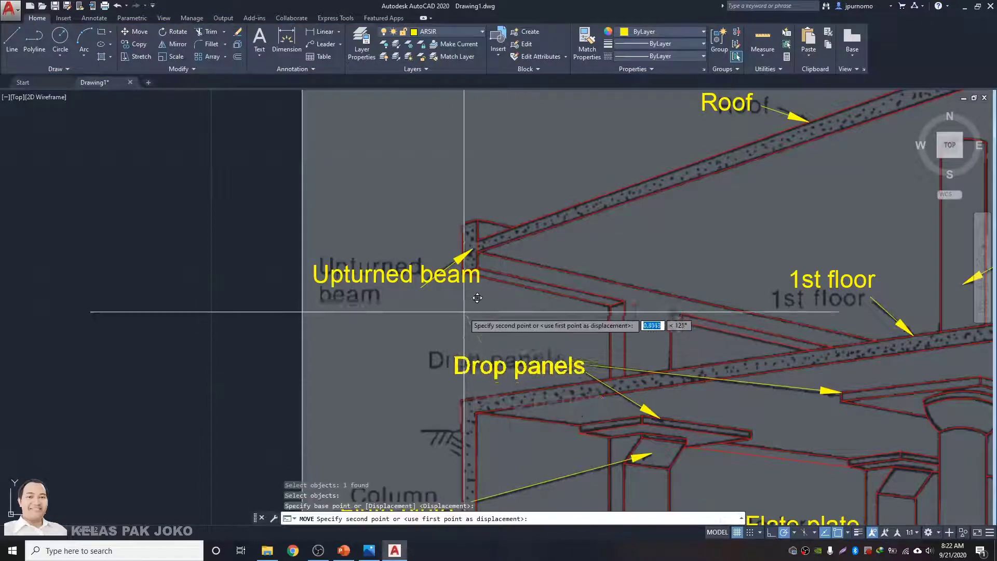
{"action": "left_click", "coordinate": [443, 308]}
{"action": "key", "text": "Escape"}
- Draw a horizontal ground line leftward from the outer face of the basement wall, over the image's ground mark
{"action": "scroll", "coordinate": [478, 382], "scroll_direction": "down", "scroll_amount": 2}
{"action": "middle_click_drag", "start_coordinate": [450, 454], "coordinate": [479, 279]}
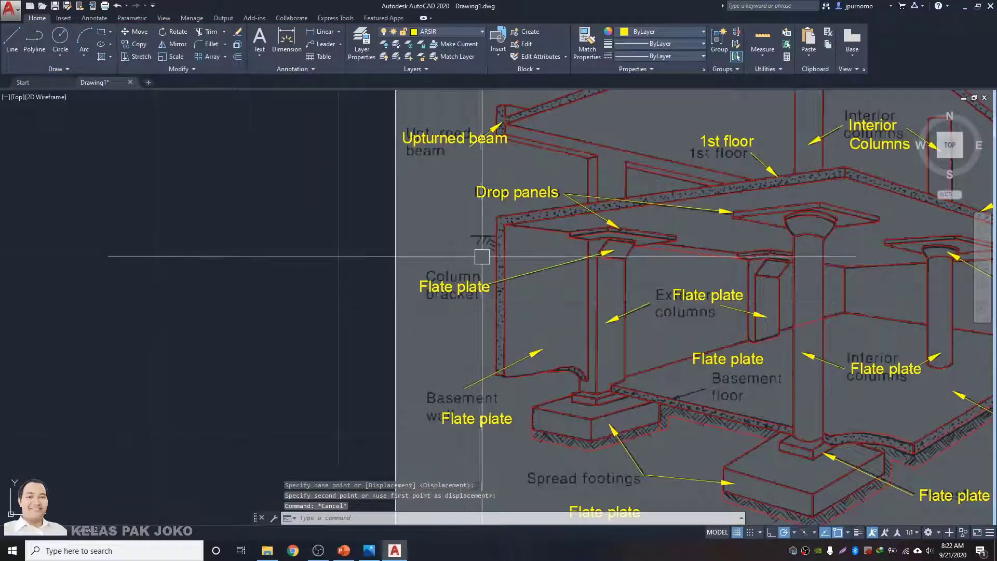
{"action": "scroll", "coordinate": [483, 257], "scroll_direction": "up", "scroll_amount": 2}
{"action": "type", "text": "l"}
{"action": "key", "text": "space"}
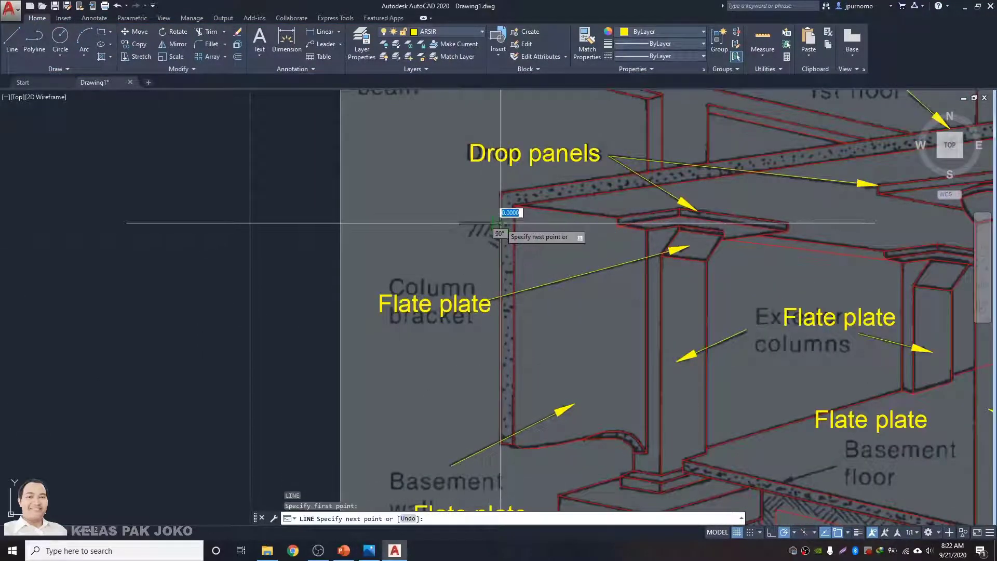
{"action": "left_click", "coordinate": [445, 223]}
{"action": "key", "text": "Escape"}
- Match the new ground line's properties to the red basement wall outline
{"action": "middle_click_drag", "start_coordinate": [523, 228], "coordinate": [519, 238]}
{"action": "type", "text": "ma"}
{"action": "key", "text": "space"}
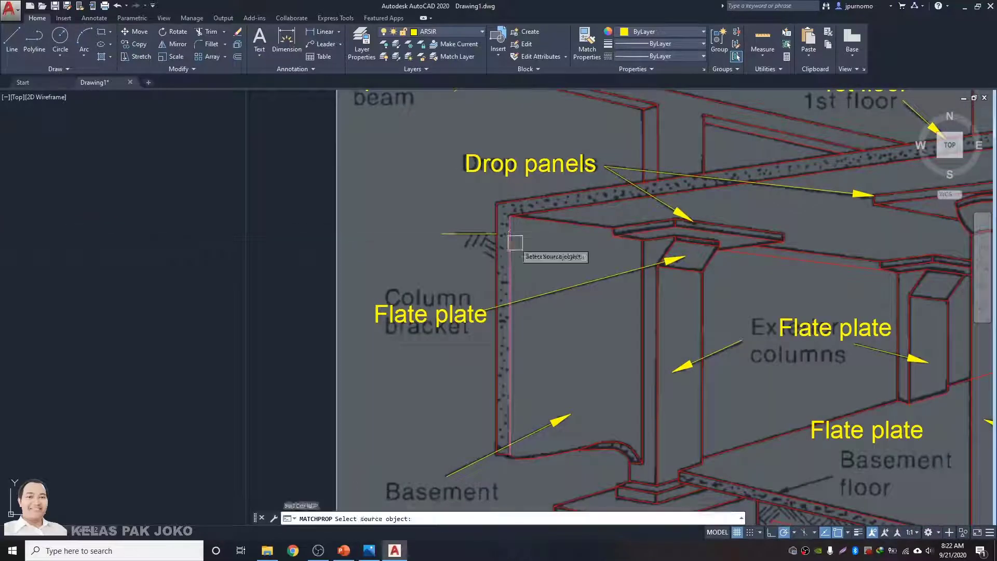
{"action": "left_click", "coordinate": [515, 243]}
{"action": "key", "text": "Escape"}
- Draw a line below the ground line from the wall leftward and close it with a short vertical line up to the ground line
{"action": "scroll", "coordinate": [488, 256], "scroll_direction": "up", "scroll_amount": 2}
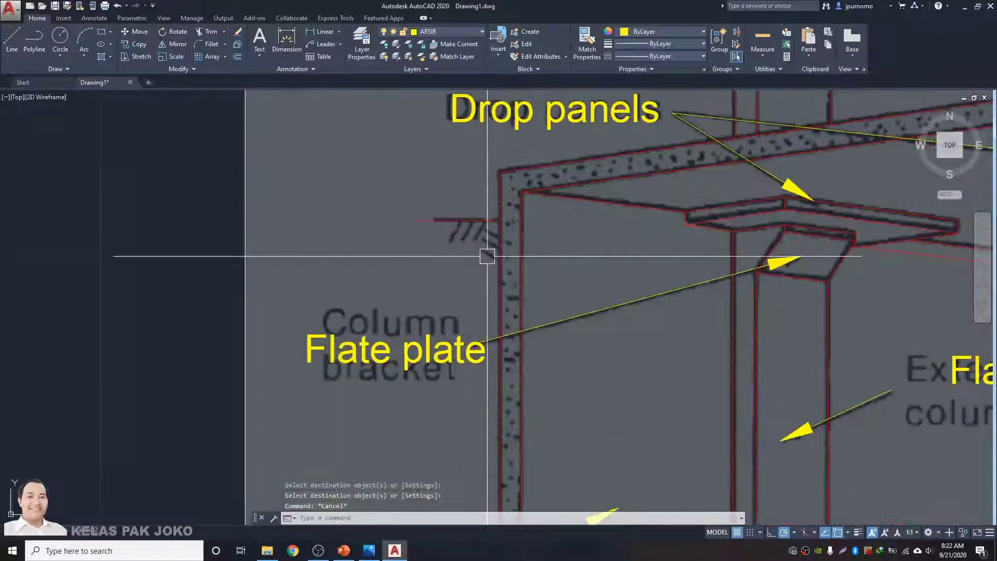
{"action": "type", "text": "l"}
{"action": "key", "text": "space"}
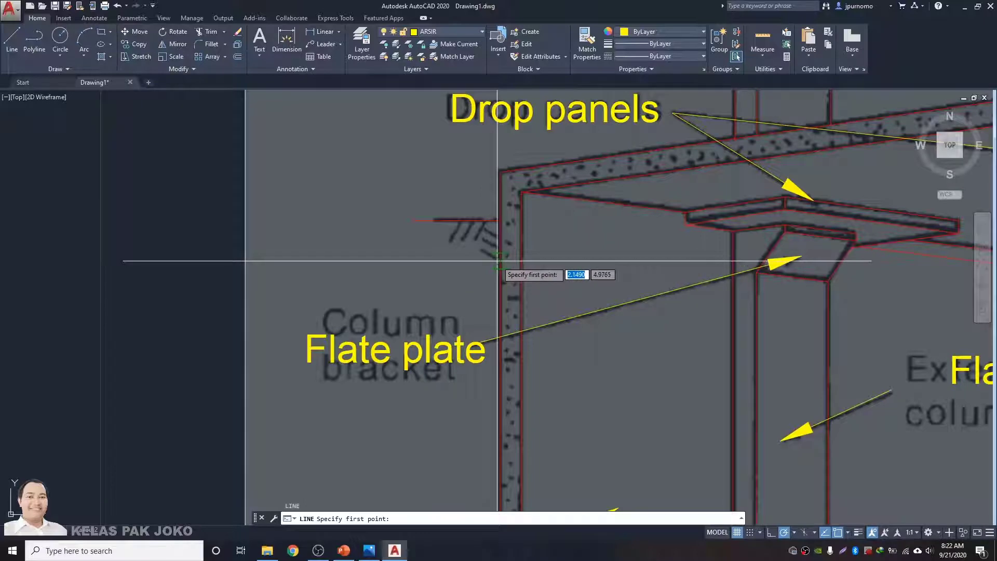
{"action": "left_click", "coordinate": [435, 241]}
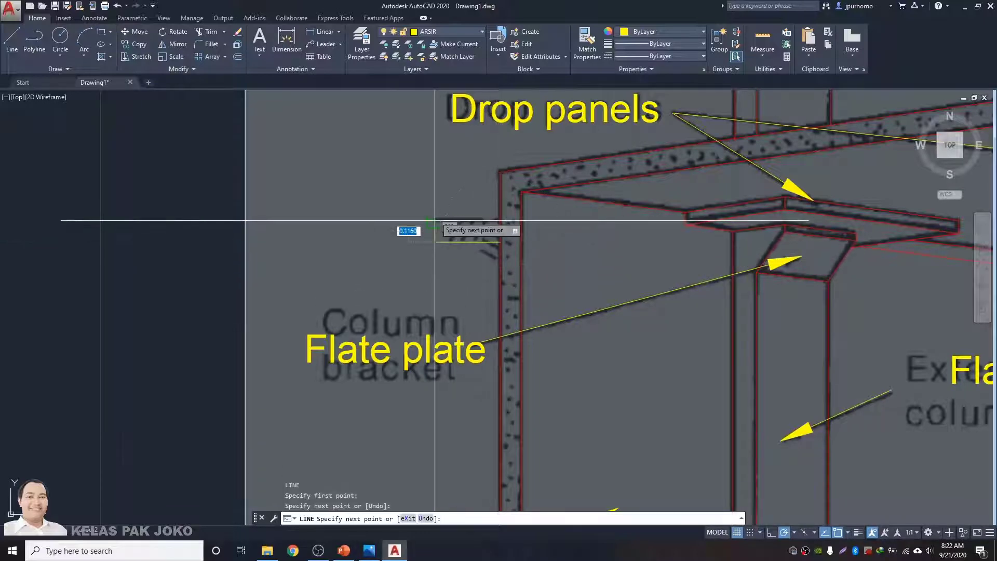
{"action": "left_click", "coordinate": [435, 220]}
{"action": "key", "text": "Escape"}
- Match the two new boundary lines below ground level to the red ground line's properties
{"action": "type", "text": "a"}
{"action": "left_click", "coordinate": [450, 220]}
{"action": "left_click", "coordinate": [434, 229]}
{"action": "left_click", "coordinate": [453, 245]}
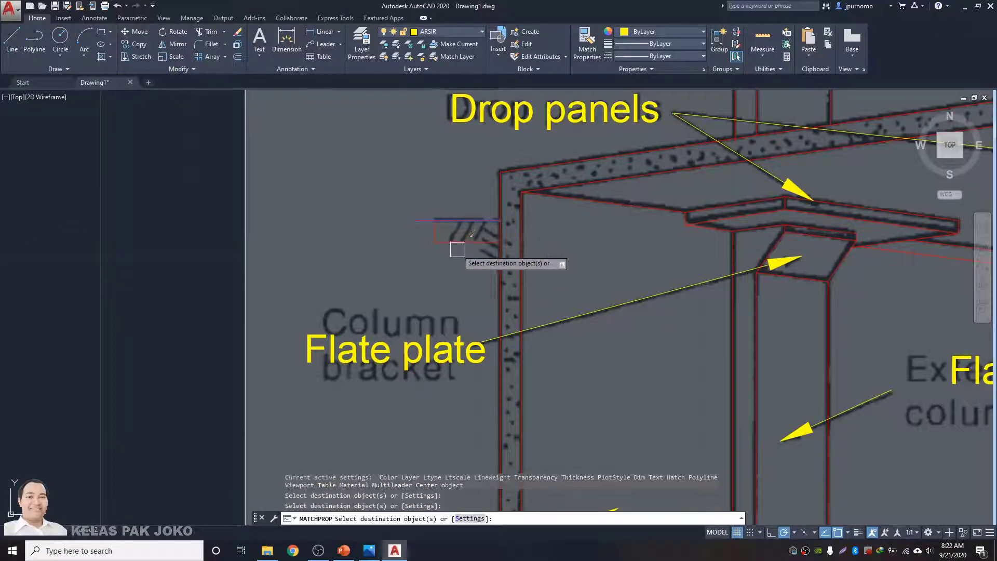
{"action": "key", "text": "Escape"}
- Change the column bracket's placeholder label to "Column bracket" split over two lines
{"action": "middle_click_drag", "start_coordinate": [418, 315], "coordinate": [405, 194]}
{"action": "scroll", "coordinate": [404, 195], "scroll_direction": "down", "scroll_amount": 2}
{"action": "double_click", "coordinate": [408, 224]}
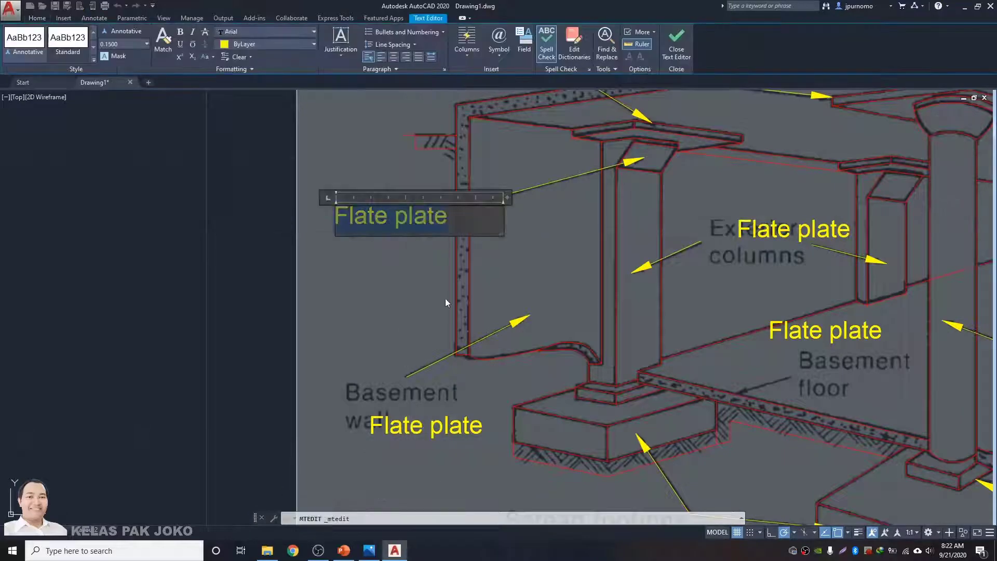
{"action": "type", "text": "Column bra"}
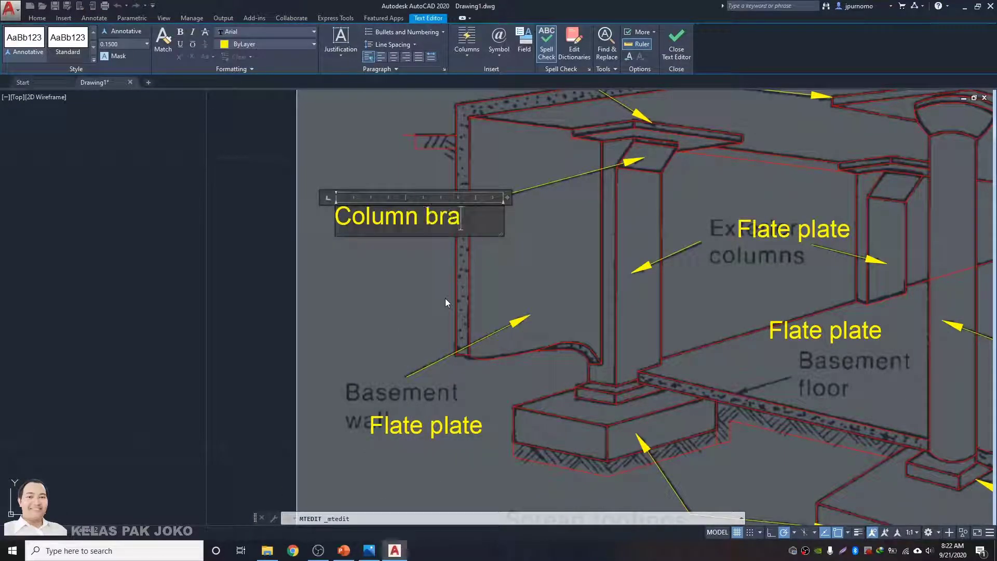
{"action": "type", "text": "cket"}
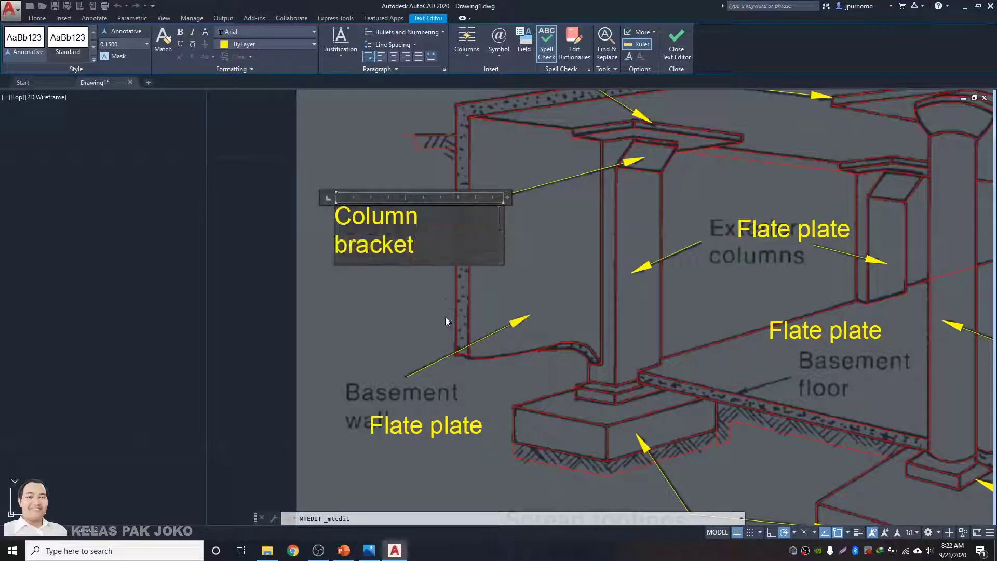
{"action": "left_click", "coordinate": [445, 317]}
- Move the Column bracket label up and right over its caption in the background image
{"action": "left_click", "coordinate": [394, 240]}
{"action": "type", "text": "M"}
{"action": "key", "text": "Return"}
{"action": "left_click", "coordinate": [375, 310]}
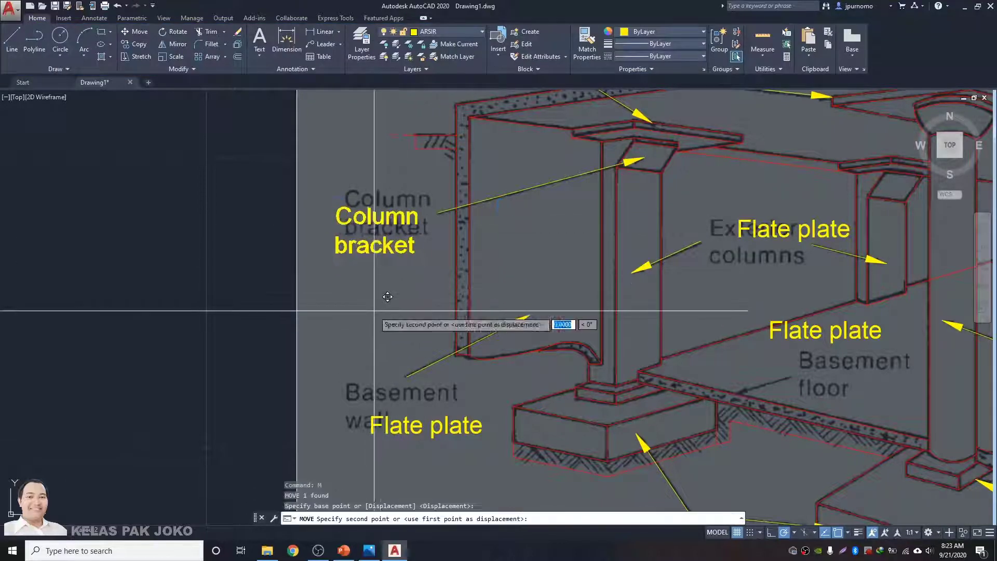
{"action": "left_click", "coordinate": [389, 291]}
{"action": "key", "text": "Escape"}
- Change the basement wall's placeholder label to "Basement wall" split over two lines
{"action": "middle_click_drag", "start_coordinate": [488, 356], "coordinate": [427, 244]}
{"action": "left_click", "coordinate": [374, 314]}
{"action": "double_click", "coordinate": [373, 313]}
{"action": "type", "text": "Basement wall"}
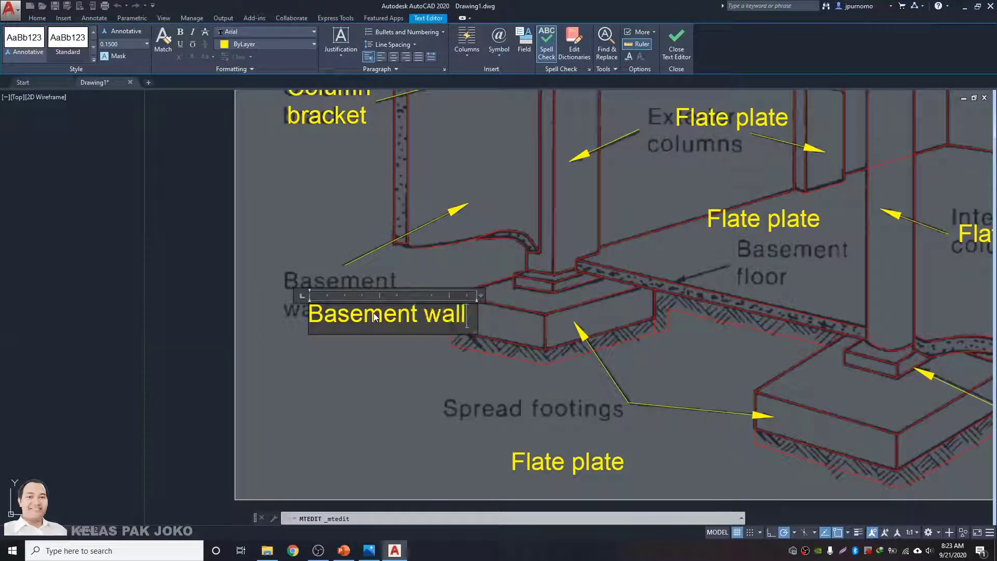
{"action": "key", "text": "Return"}
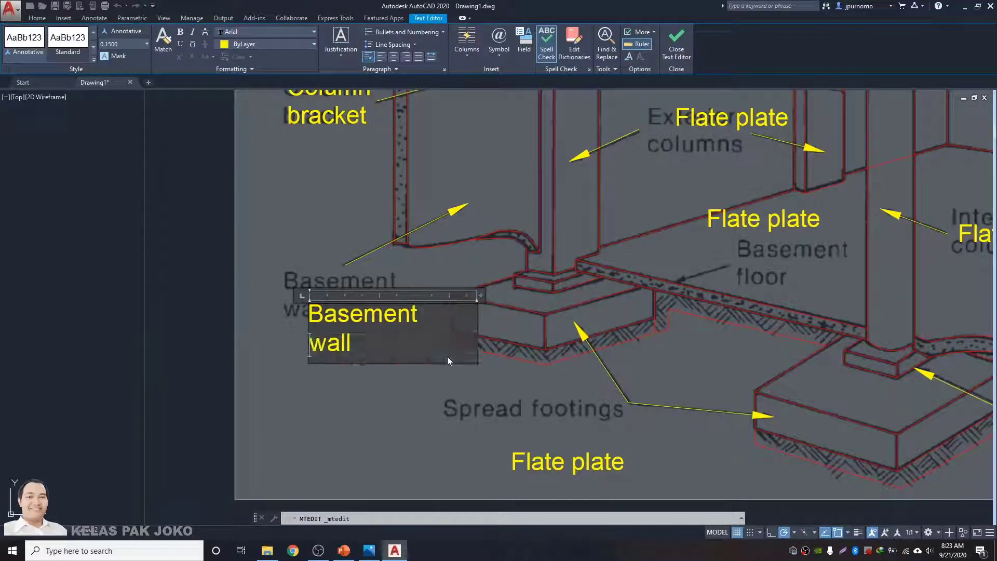
{"action": "left_click", "coordinate": [345, 386]}
- Move the Basement wall label up and left over its caption beneath the wall's leader
{"action": "type", "text": "m"}
{"action": "key", "text": "space"}
{"action": "left_click", "coordinate": [329, 322]}
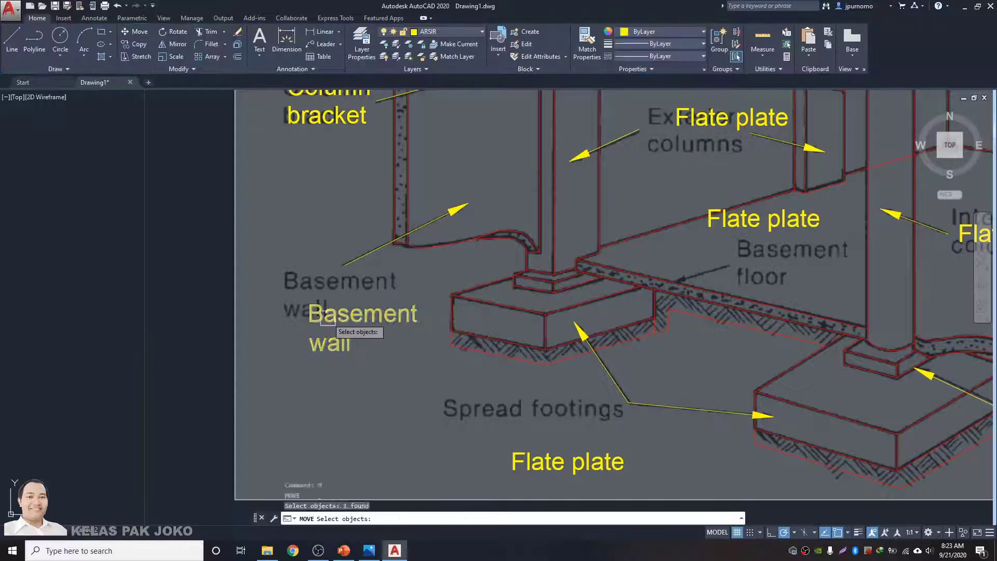
{"action": "key", "text": "space"}
{"action": "left_click", "coordinate": [389, 398]}
{"action": "left_click", "coordinate": [360, 362]}
- Change the placeholder label below the footing leaders to "Spread footings"
{"action": "scroll", "coordinate": [435, 357], "scroll_direction": "down", "scroll_amount": 5}
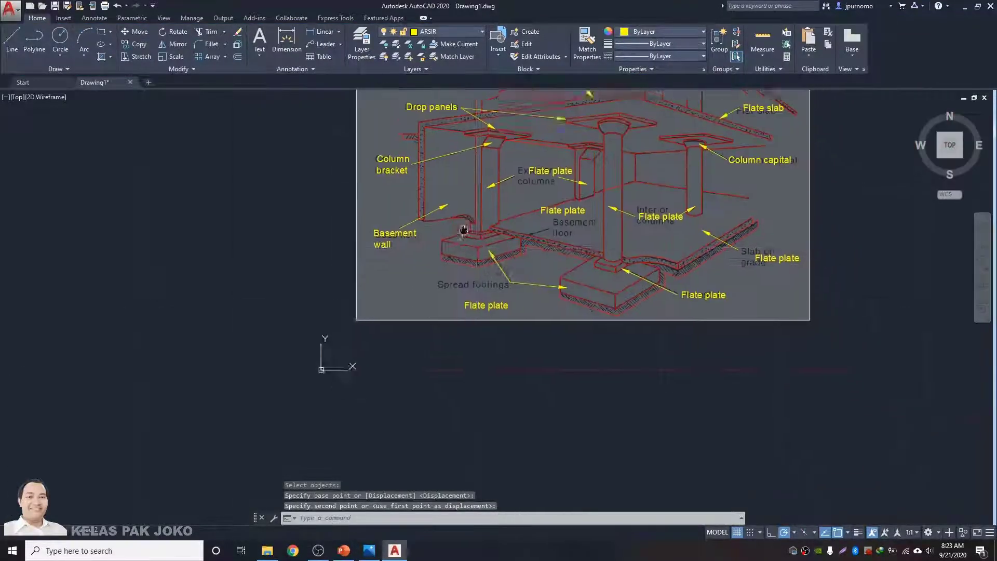
{"action": "scroll", "coordinate": [417, 312], "scroll_direction": "up", "scroll_amount": 5}
{"action": "double_click", "coordinate": [564, 462]}
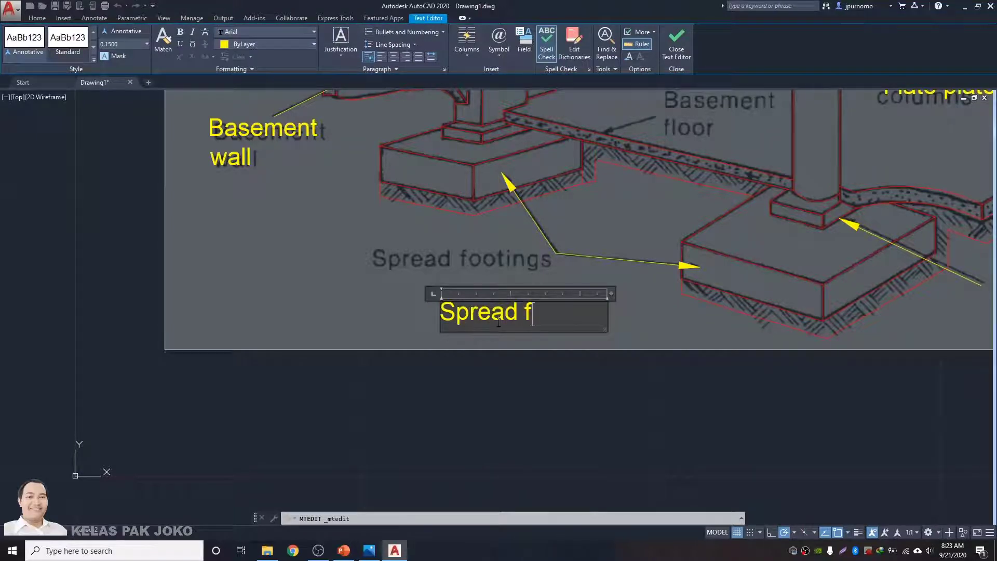
{"action": "type", "text": "Spread footings"}
{"action": "left_click", "coordinate": [533, 382]}
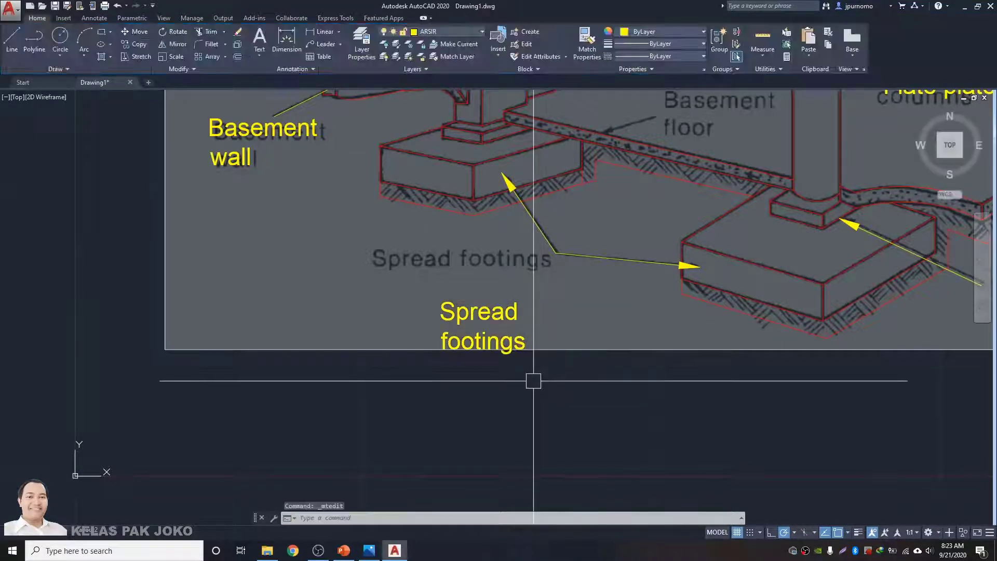
- Move the Spread footings label up and left onto its caption in the background image
{"action": "type", "text": "m"}
{"action": "key", "text": "space"}
{"action": "left_click", "coordinate": [489, 316]}
{"action": "key", "text": "space"}
{"action": "left_click", "coordinate": [603, 456]}
{"action": "left_click", "coordinate": [531, 409]}
{"action": "key", "text": "Escape"}
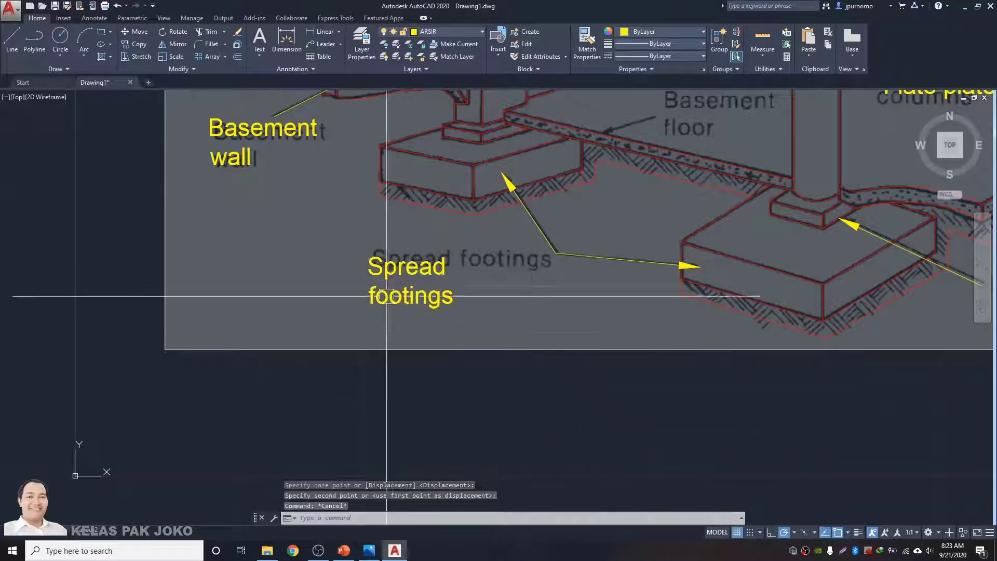
- Widen the Spread footings text frame so the label fits on one line
{"action": "left_click", "coordinate": [387, 287]}
{"action": "left_click", "coordinate": [535, 256]}
{"action": "left_click", "coordinate": [590, 257]}
{"action": "key", "text": "Escape"}
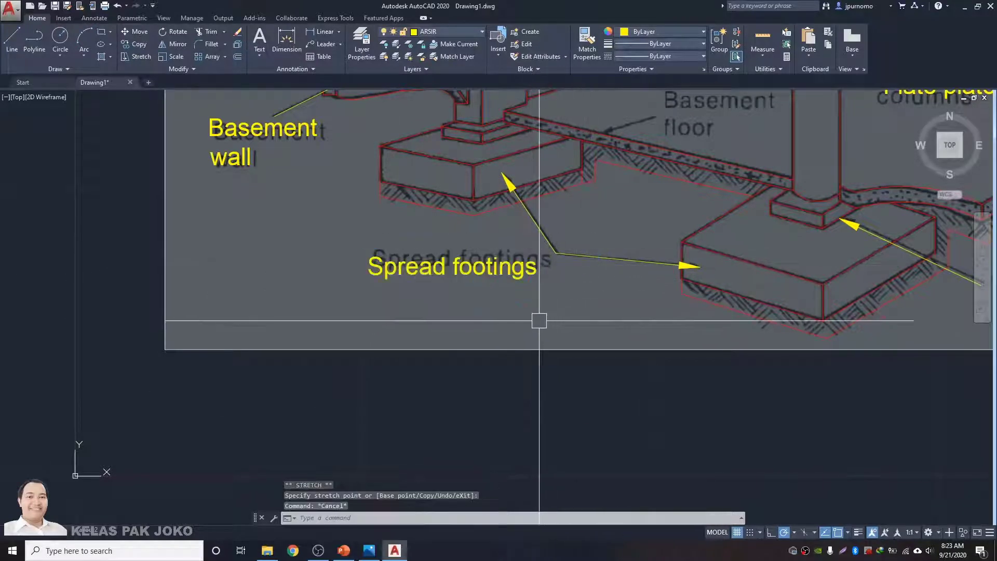
- Nudge the Spread footings label slightly up and to the right, next to the start of its leaders
{"action": "type", "text": "m"}
{"action": "key", "text": "space"}
{"action": "left_click", "coordinate": [494, 266]}
{"action": "key", "text": "space"}
{"action": "left_click", "coordinate": [542, 405]}
{"action": "left_click", "coordinate": [542, 395]}
{"action": "key", "text": "Escape"}
{"action": "left_click", "coordinate": [472, 262]}
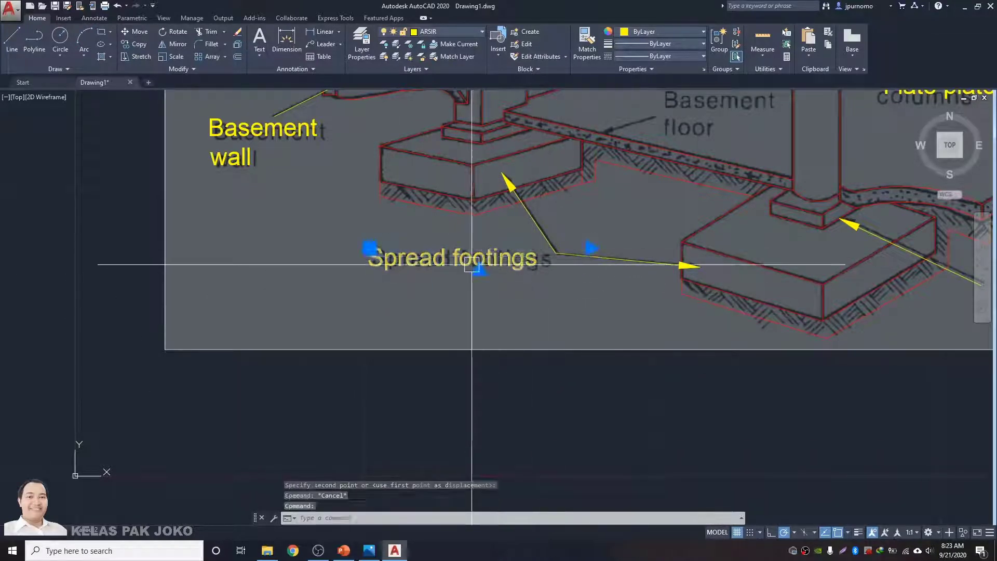
{"action": "type", "text": "m"}
{"action": "left_click", "coordinate": [444, 432]}
{"action": "left_click", "coordinate": [460, 432]}
{"action": "key", "text": "Escape"}
- Change the placeholder label above the basement floor caption to "Basement floor" split over two lines
{"action": "scroll", "coordinate": [720, 196], "scroll_direction": "down", "scroll_amount": 2}
{"action": "middle_click_drag", "start_coordinate": [719, 196], "coordinate": [717, 270]}
{"action": "scroll", "coordinate": [535, 250], "scroll_direction": "up", "scroll_amount": 4}
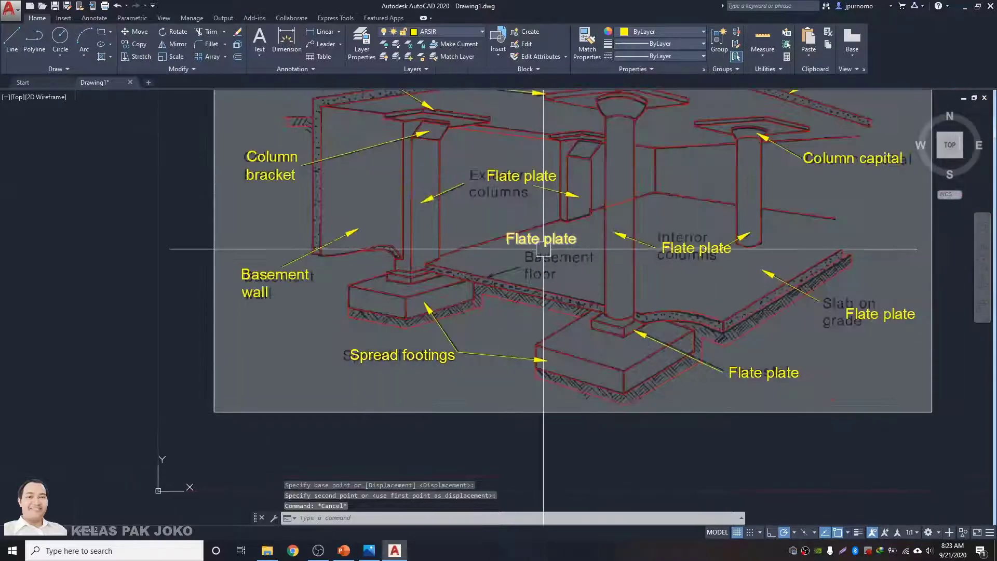
{"action": "double_click", "coordinate": [559, 232]}
{"action": "type", "text": "Basement floor"}
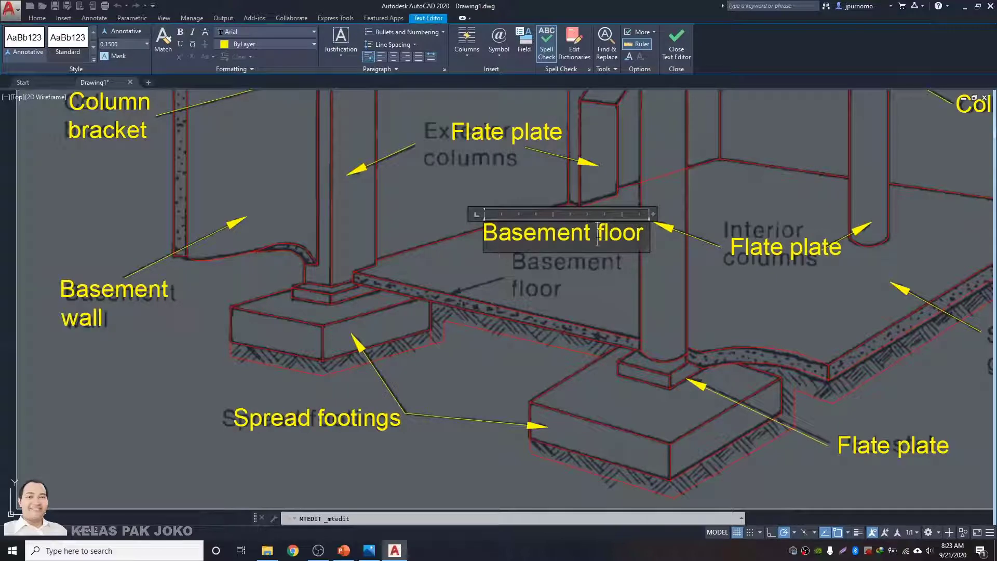
{"action": "left_click", "coordinate": [597, 233]}
{"action": "key", "text": "Return"}
{"action": "left_click", "coordinate": [531, 352]}
- Move the Basement floor label down and right over its caption in the background image
{"action": "left_click", "coordinate": [519, 246]}
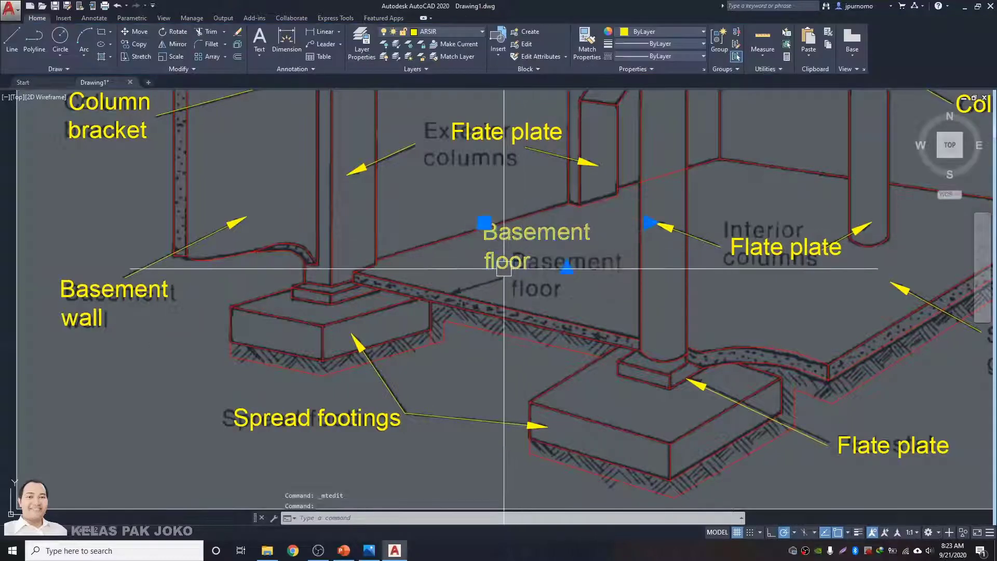
{"action": "type", "text": "m"}
{"action": "key", "text": "Return"}
{"action": "left_click", "coordinate": [477, 359]}
{"action": "key", "text": "Escape"}
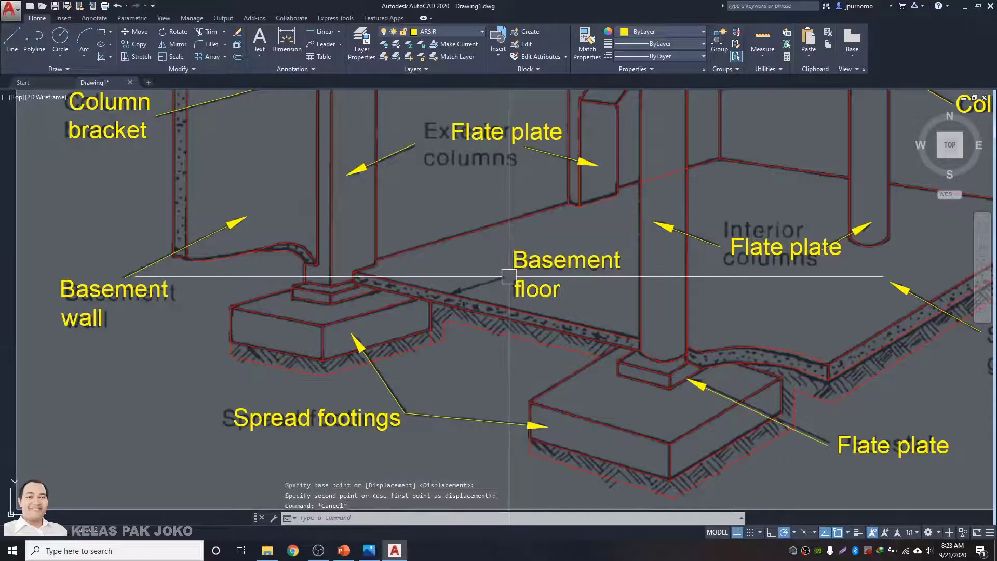
- Add a leader arrow from the basement floor slab's top edge to the Basement floor label
{"action": "type", "text": "le"}
{"action": "key", "text": "Return"}
{"action": "scroll", "coordinate": [509, 277], "scroll_direction": "up", "scroll_amount": 5}
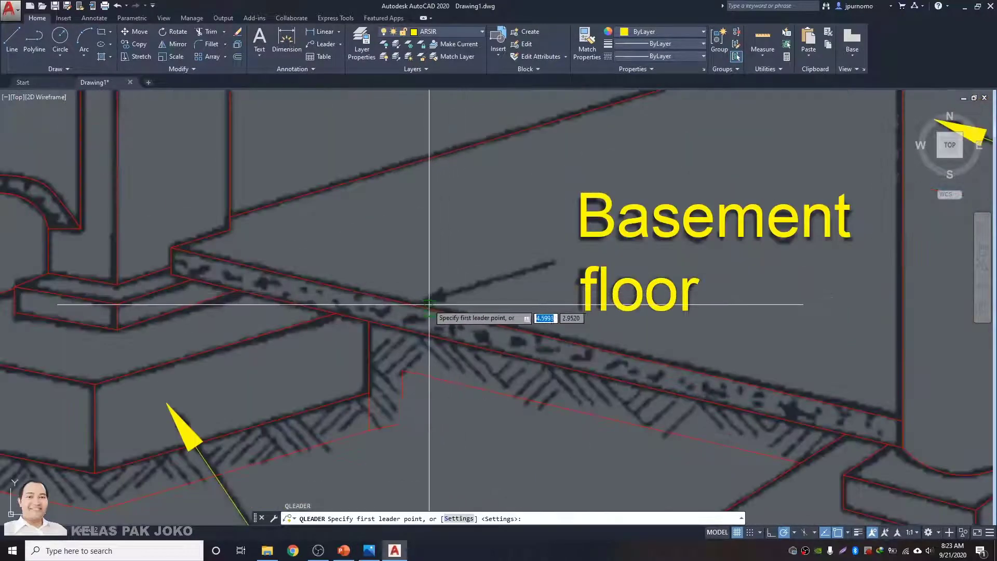
{"action": "left_click", "coordinate": [425, 305]}
{"action": "key", "text": "Escape"}
- Change the placeholder label between the two exterior columns to "Exterior columns" split over two lines
{"action": "scroll", "coordinate": [463, 199], "scroll_direction": "down", "scroll_amount": 5}
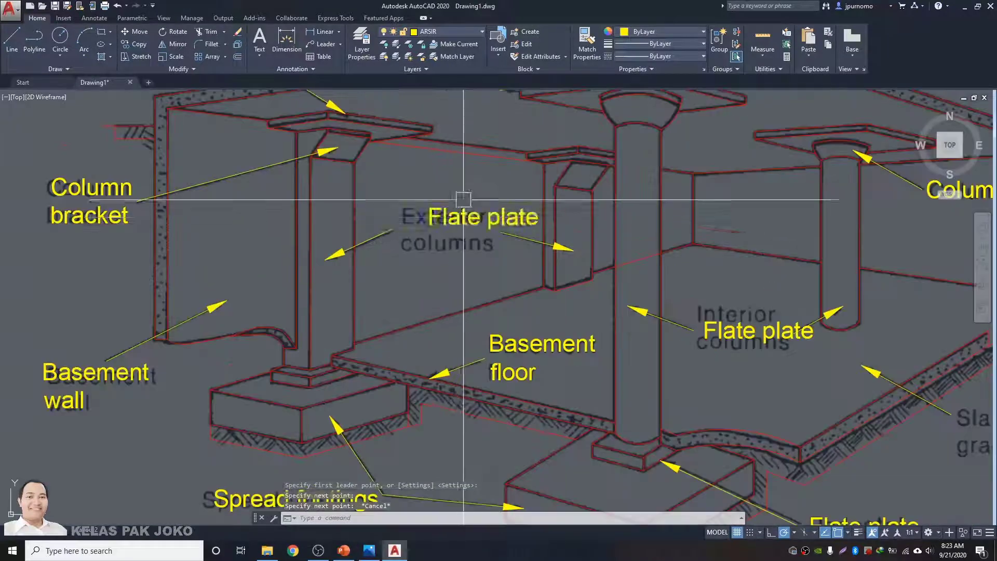
{"action": "double_click", "coordinate": [457, 216]}
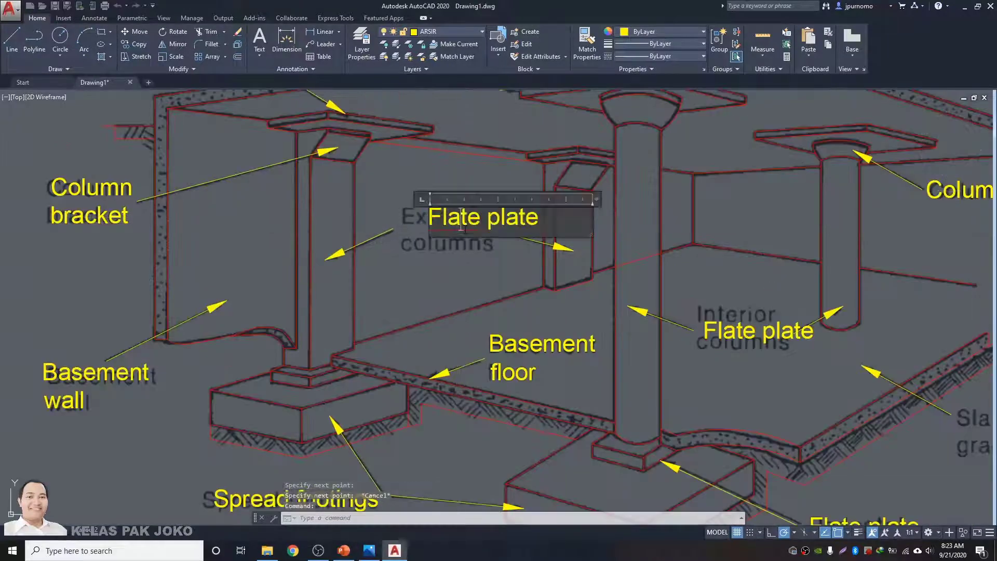
{"action": "type", "text": "Exterio"}
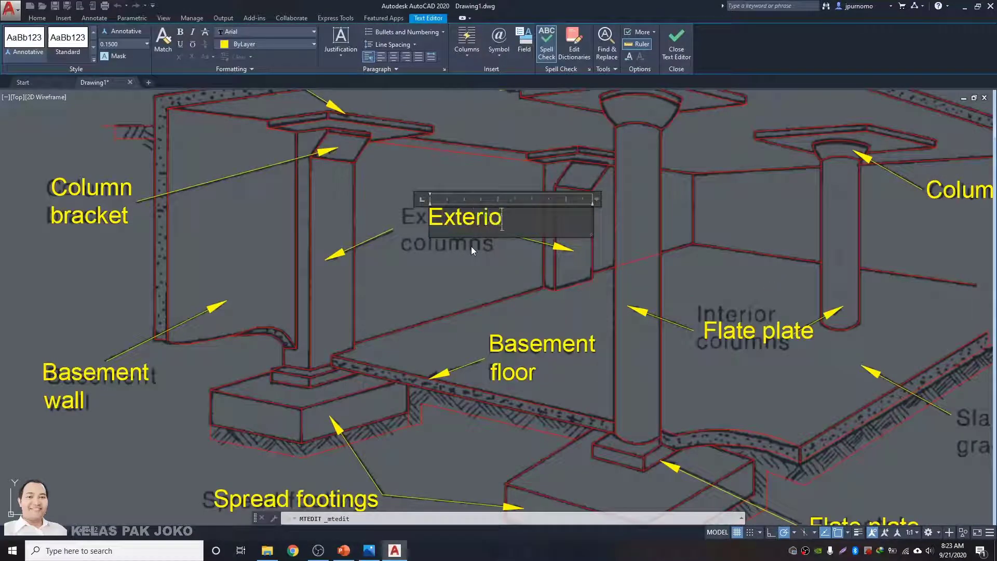
{"action": "type", "text": "r columns"}
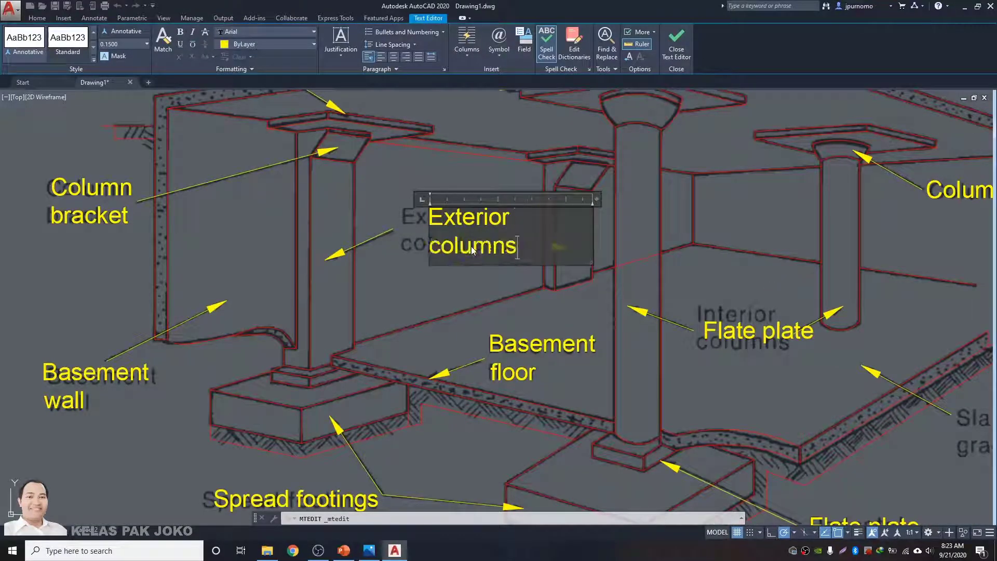
{"action": "left_click", "coordinate": [445, 285]}
- Move the Exterior columns label left over its caption in the background image
{"action": "type", "text": "m"}
{"action": "key", "text": "space"}
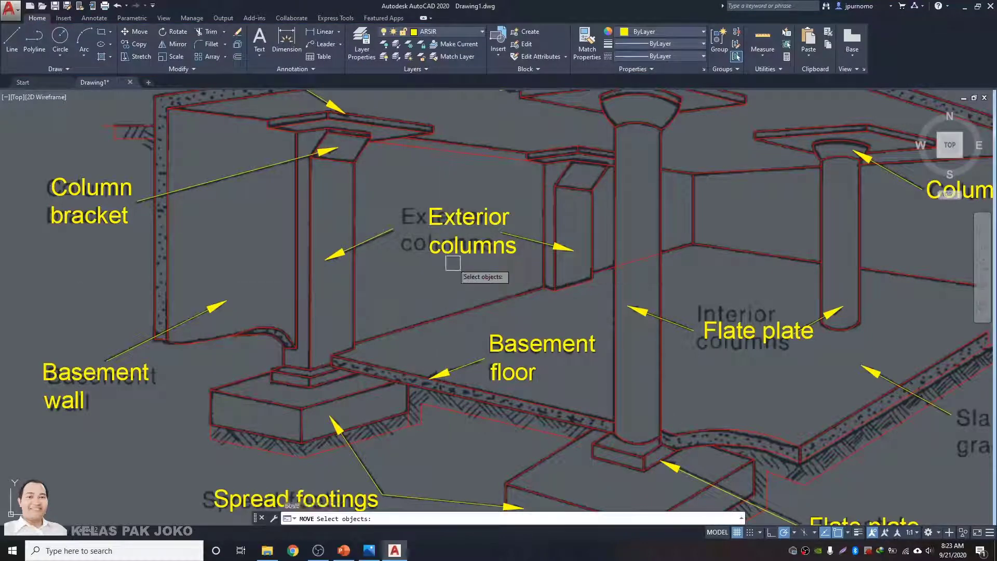
{"action": "left_click", "coordinate": [457, 251]}
{"action": "key", "text": "space"}
{"action": "left_click", "coordinate": [479, 281]}
{"action": "left_click", "coordinate": [456, 281]}
{"action": "key", "text": "Escape"}
- Change the placeholder label between the two basement interior columns to "Interior columns" split over two lines
{"action": "scroll", "coordinate": [450, 278], "scroll_direction": "down", "scroll_amount": 3}
{"action": "middle_click_drag", "start_coordinate": [720, 323], "coordinate": [509, 294]}
{"action": "key", "text": "Escape"}
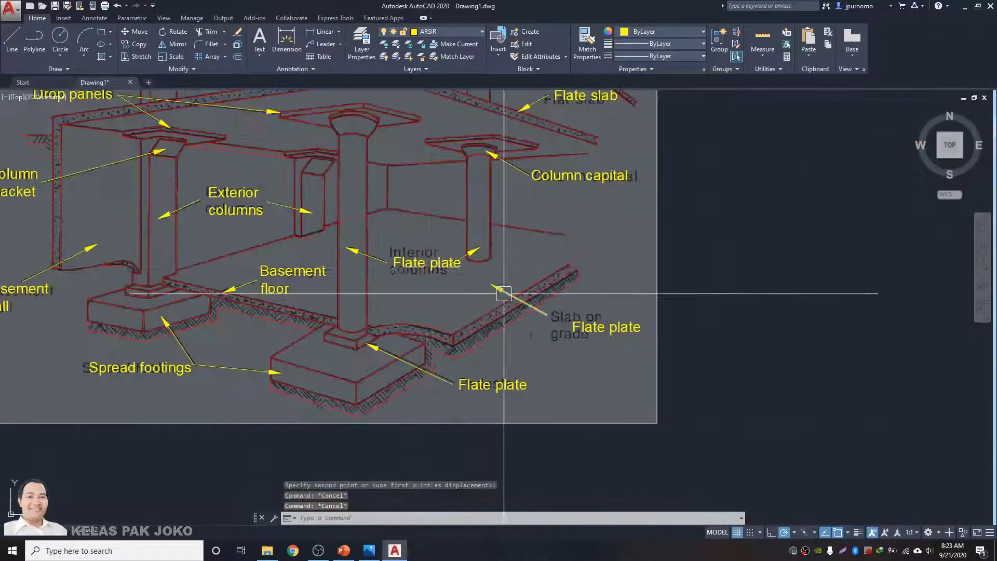
{"action": "double_click", "coordinate": [423, 263]}
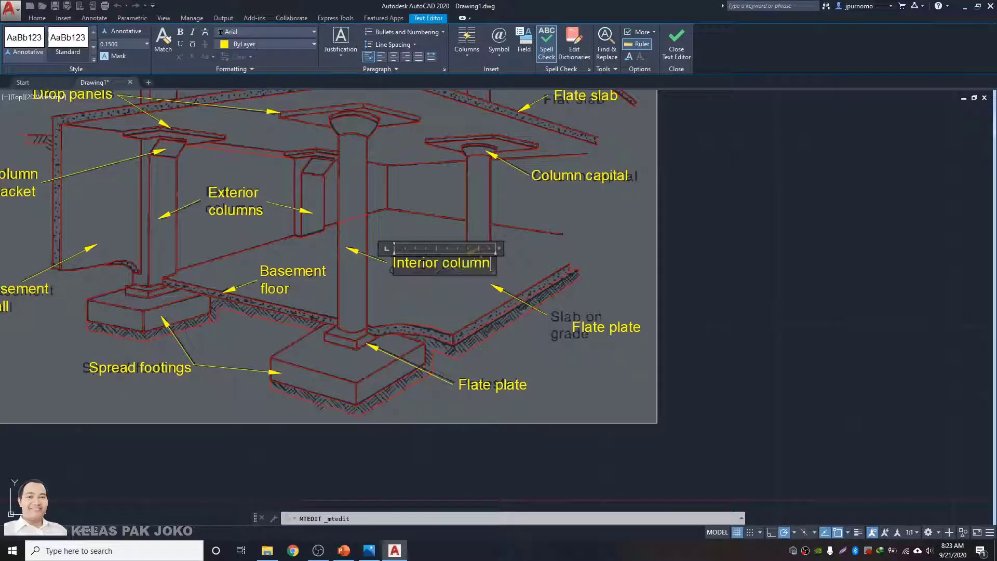
{"action": "left_click", "coordinate": [438, 305]}
{"action": "left_click", "coordinate": [425, 284]}
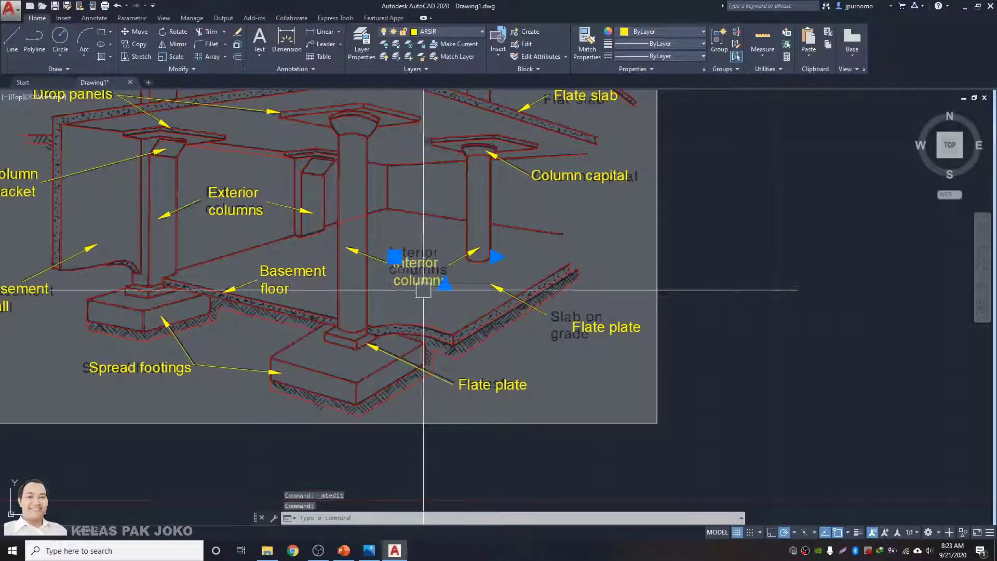
{"action": "key", "text": "Escape"}
- Shift the placeholder label at the end of the pedestal's leader down off its caption and change its text to "Pedestal"
{"action": "scroll", "coordinate": [502, 398], "scroll_direction": "up", "scroll_amount": 2}
{"action": "left_click", "coordinate": [519, 379]}
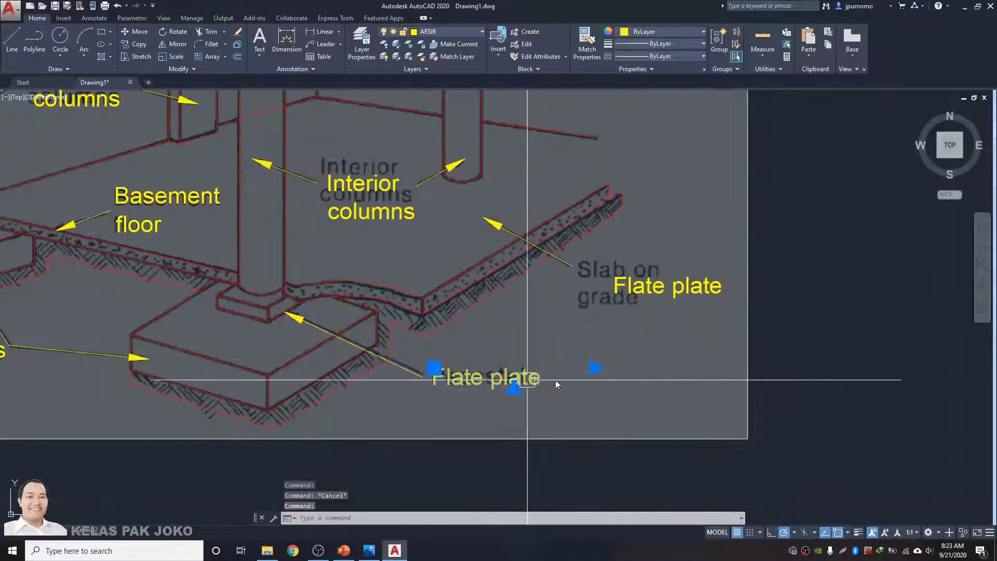
{"action": "left_click_drag", "start_coordinate": [519, 379], "coordinate": [520, 397]}
{"action": "double_click", "coordinate": [518, 399]}
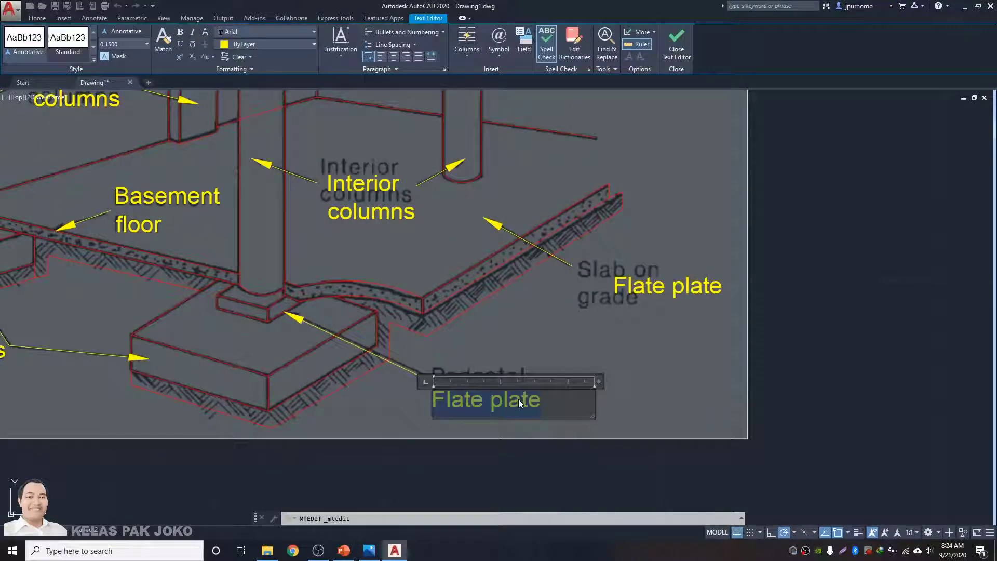
{"action": "type", "text": "Pedestal"}
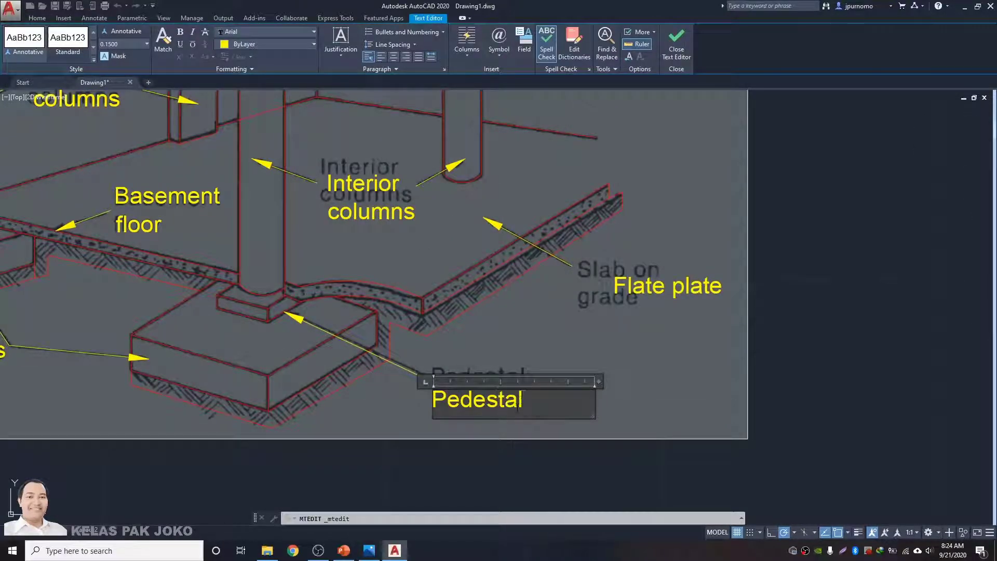
{"action": "left_click", "coordinate": [500, 427]}
- Move the Pedestal label straight up over its caption in the background image
{"action": "type", "text": "m"}
{"action": "key", "text": "space"}
{"action": "left_click", "coordinate": [500, 400]}
{"action": "key", "text": "space"}
{"action": "left_click", "coordinate": [498, 473]}
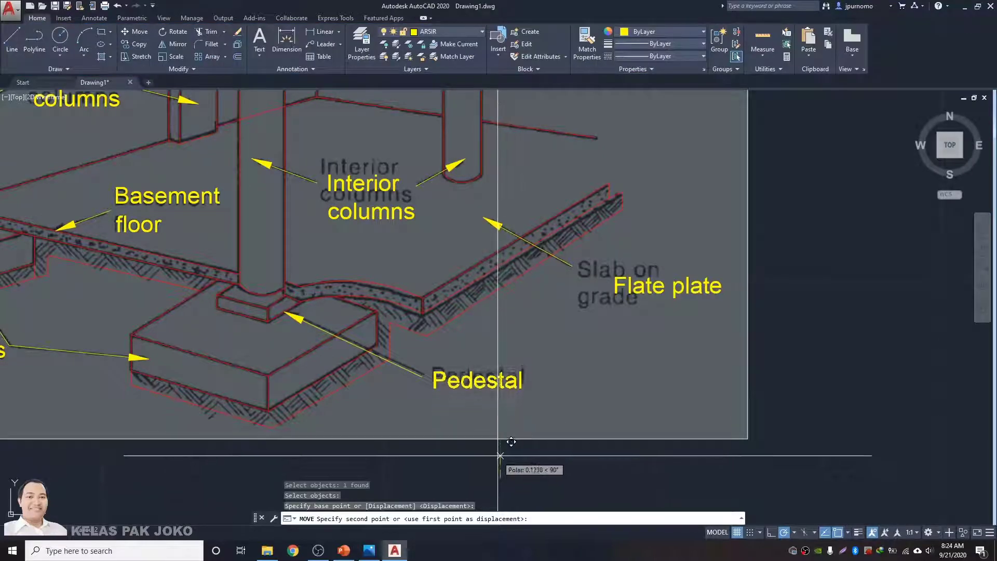
{"action": "left_click", "coordinate": [498, 452]}
{"action": "key", "text": "Escape"}
- Change the placeholder label at the slab's leader to "Slab on grade", with "grade" on a second line
{"action": "double_click", "coordinate": [679, 289]}
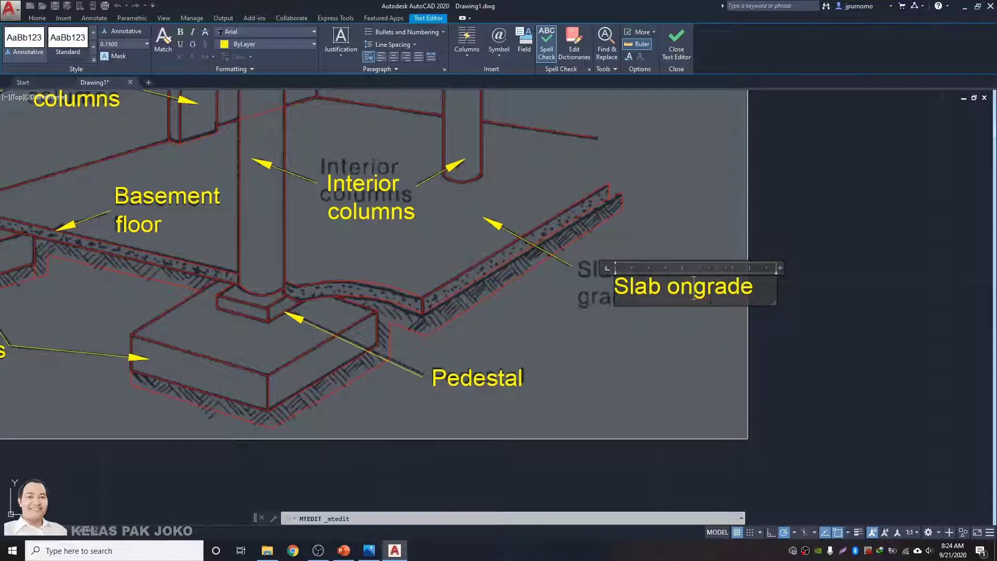
{"action": "key", "text": "Return"}
{"action": "left_click", "coordinate": [785, 364]}
- Move the Slab on grade label up and left over its caption, beside its leader
{"action": "type", "text": "m"}
{"action": "key", "text": "space"}
{"action": "left_click", "coordinate": [662, 309]}
{"action": "key", "text": "space"}
{"action": "left_click", "coordinate": [887, 342]}
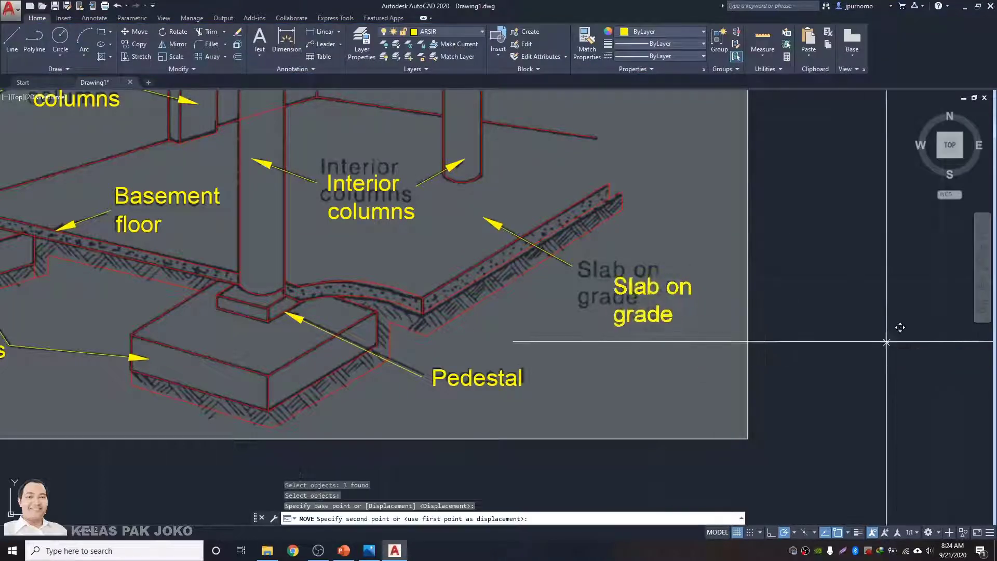
{"action": "left_click", "coordinate": [858, 323]}
{"action": "key", "text": "Escape"}
- Move the background raster image out from under the traced drawing to the empty area on its right
{"action": "scroll", "coordinate": [692, 254], "scroll_direction": "down", "scroll_amount": 4}
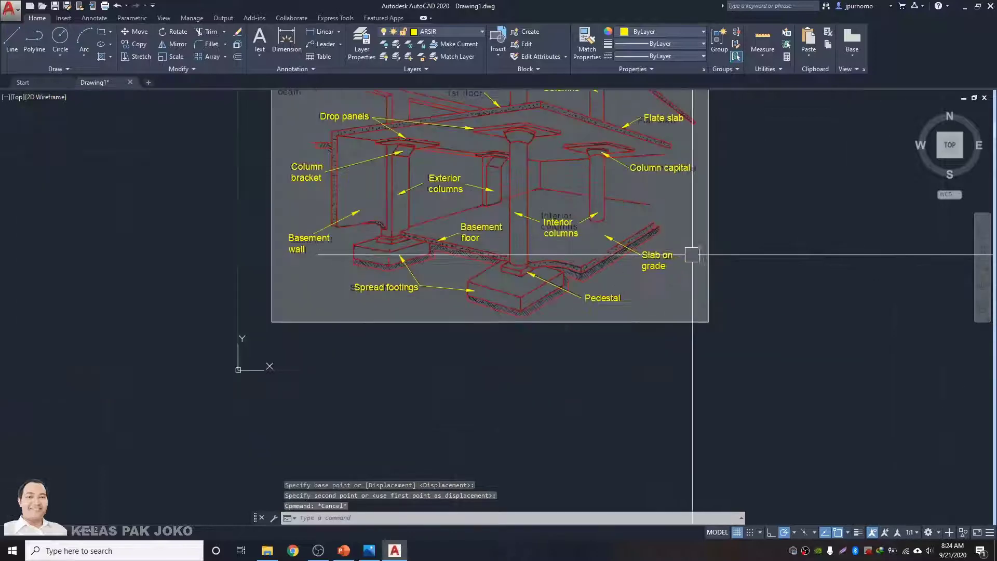
{"action": "middle_click_drag", "start_coordinate": [664, 244], "coordinate": [623, 341]}
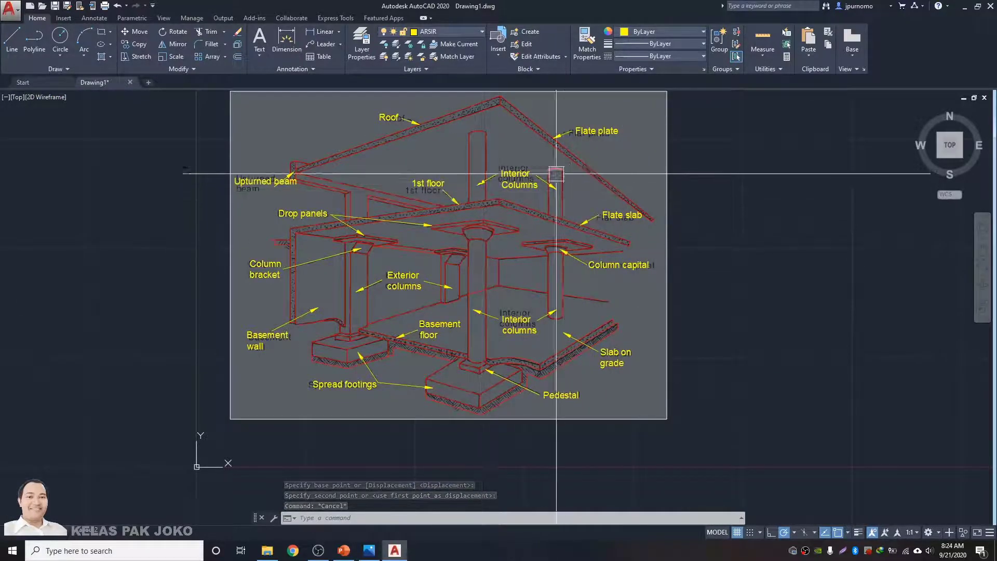
{"action": "middle_click_drag", "start_coordinate": [663, 338], "coordinate": [601, 332]}
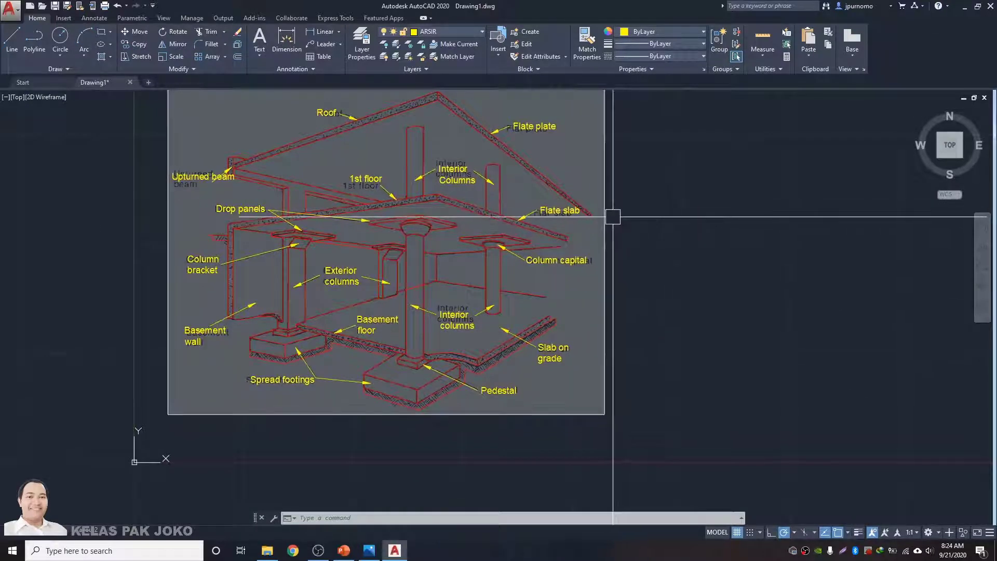
{"action": "middle_click_drag", "start_coordinate": [536, 250], "coordinate": [494, 271]}
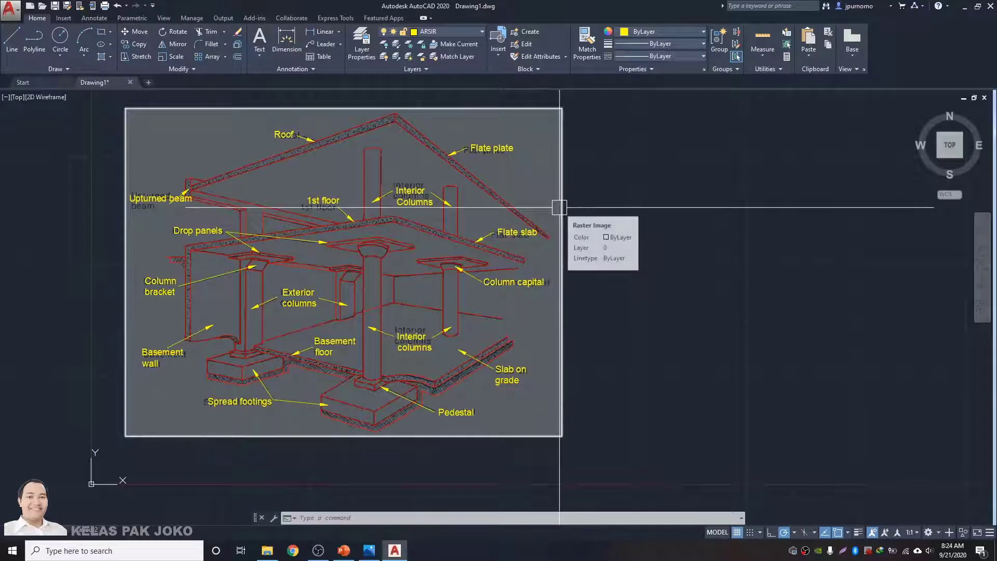
{"action": "left_click", "coordinate": [583, 187]}
{"action": "left_click", "coordinate": [540, 178]}
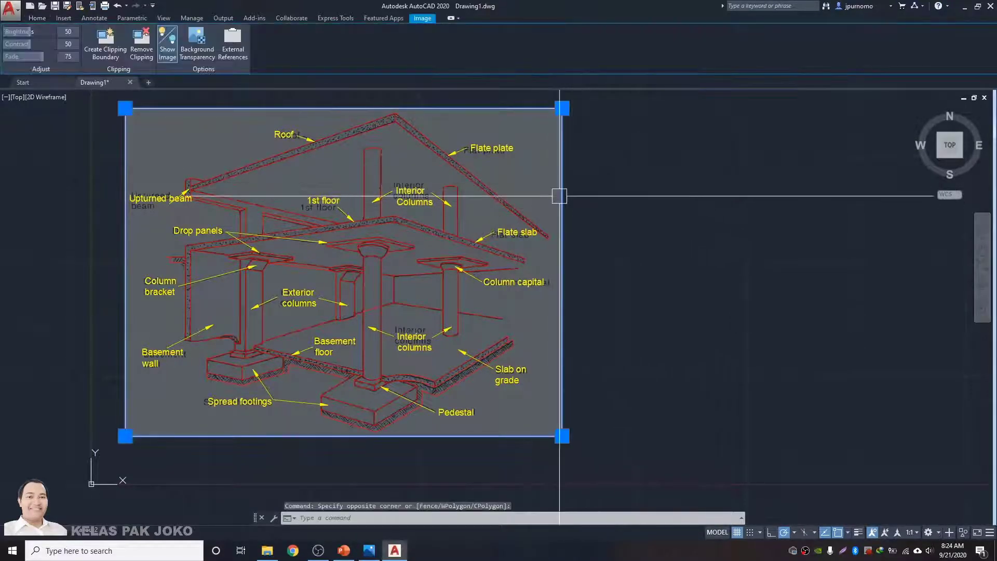
{"action": "type", "text": "m"}
{"action": "key", "text": "space"}
{"action": "left_click", "coordinate": [511, 207]}
{"action": "scroll", "coordinate": [342, 283], "scroll_direction": "down", "scroll_amount": 2}
{"action": "scroll", "coordinate": [342, 283], "scroll_direction": "down", "scroll_amount": 2}
{"action": "left_click", "coordinate": [658, 255]}
{"action": "key", "text": "Escape"}
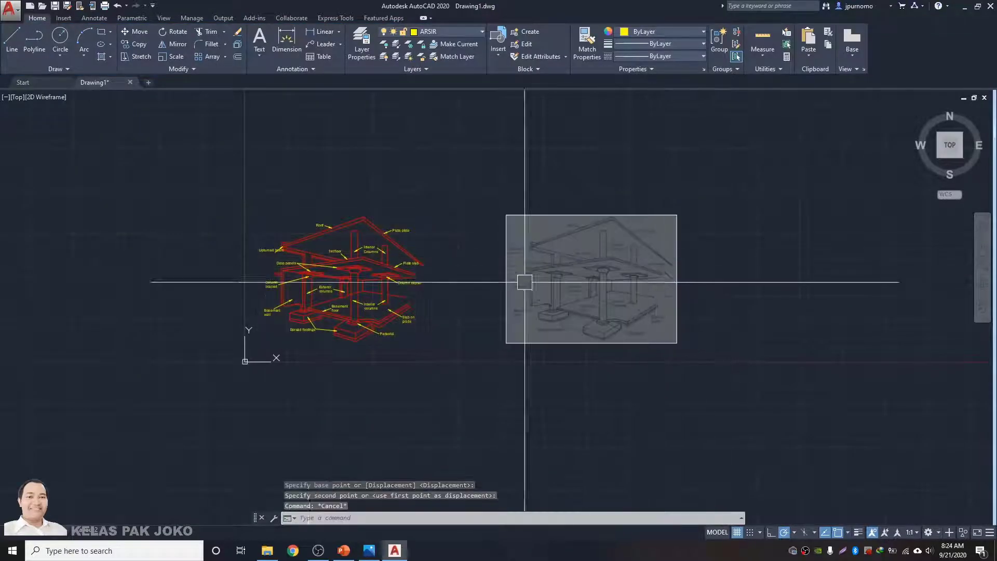
- Isolate the red linework's layer GARIS and make it current with the custom command 7, picking a roof line
{"action": "scroll", "coordinate": [311, 313], "scroll_direction": "up", "scroll_amount": 6}
{"action": "scroll", "coordinate": [364, 284], "scroll_direction": "down", "scroll_amount": 4}
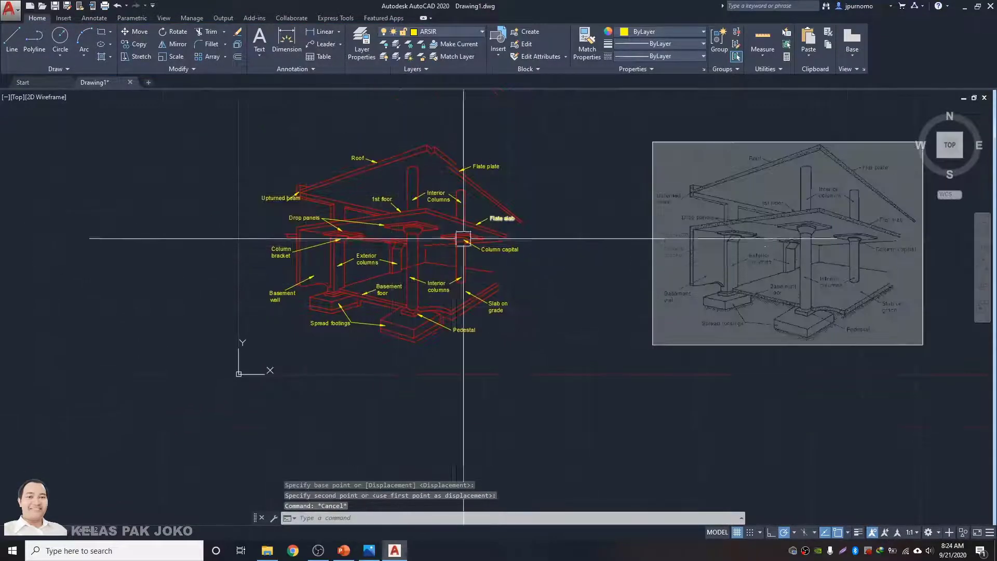
{"action": "scroll", "coordinate": [407, 263], "scroll_direction": "up", "scroll_amount": 2}
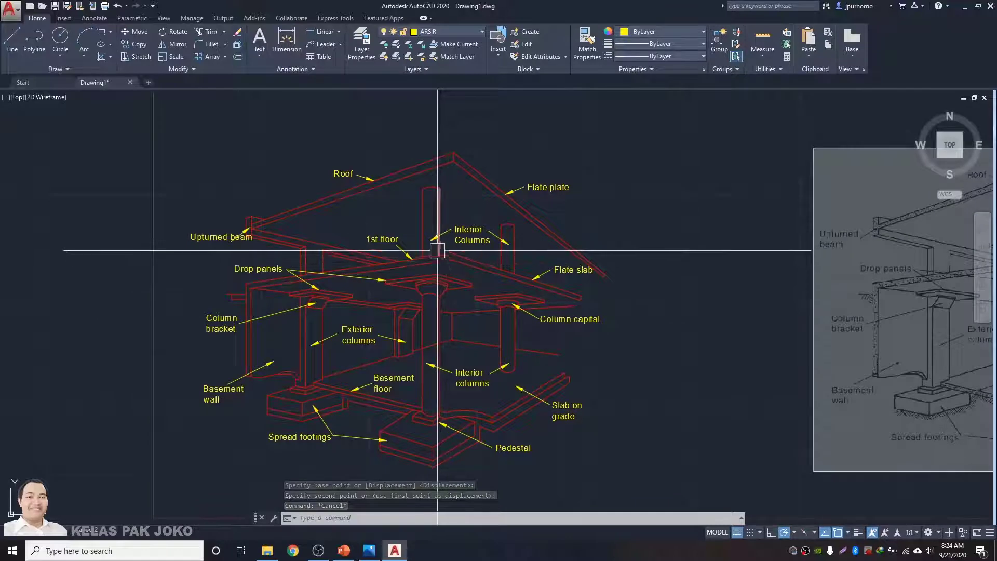
{"action": "type", "text": "7"}
{"action": "key", "text": "Return"}
{"action": "left_click", "coordinate": [421, 176]}
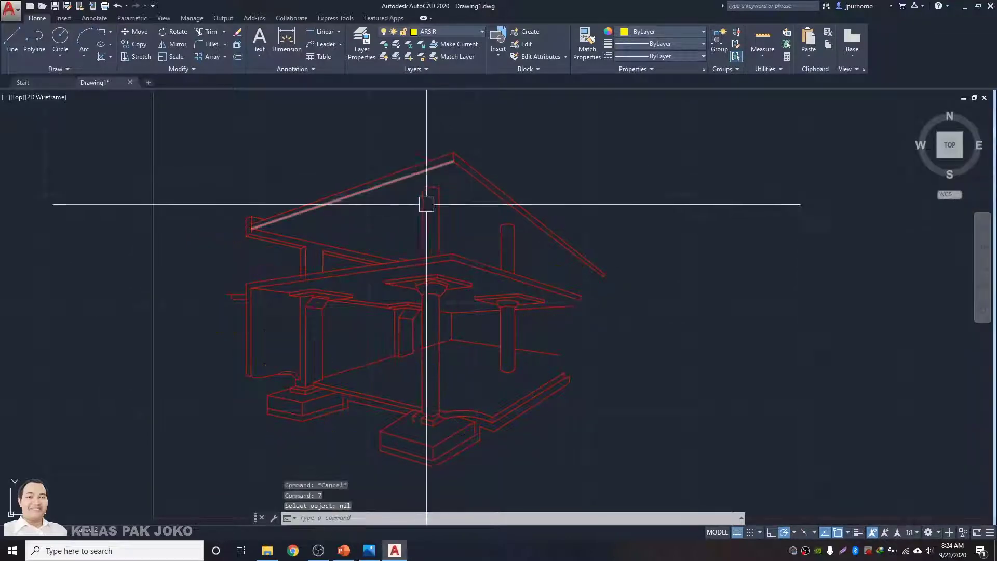
- Turn all layers back on with the custom command 9
{"action": "scroll", "coordinate": [452, 314], "scroll_direction": "down", "scroll_amount": 4}
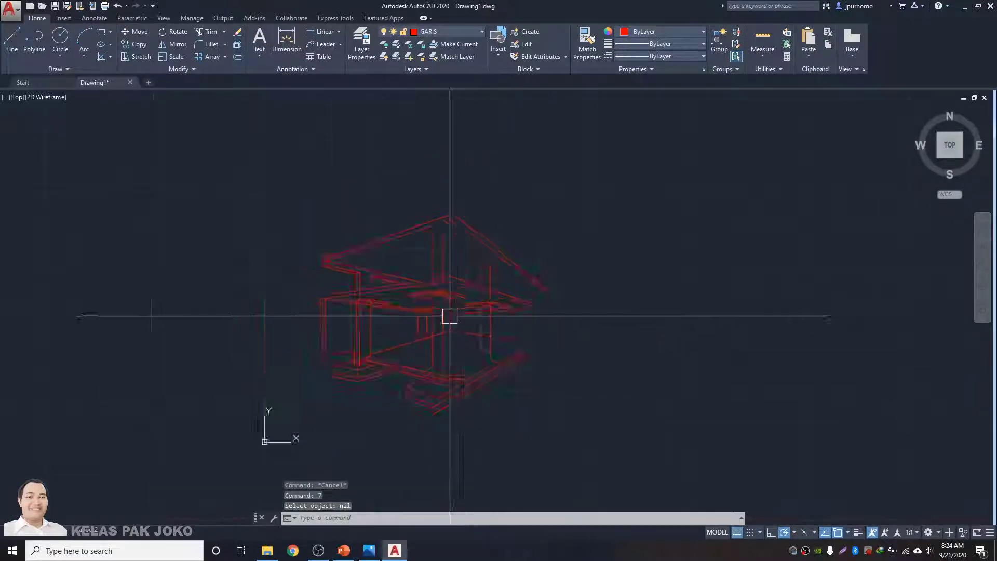
{"action": "scroll", "coordinate": [639, 291], "scroll_direction": "up", "scroll_amount": 4}
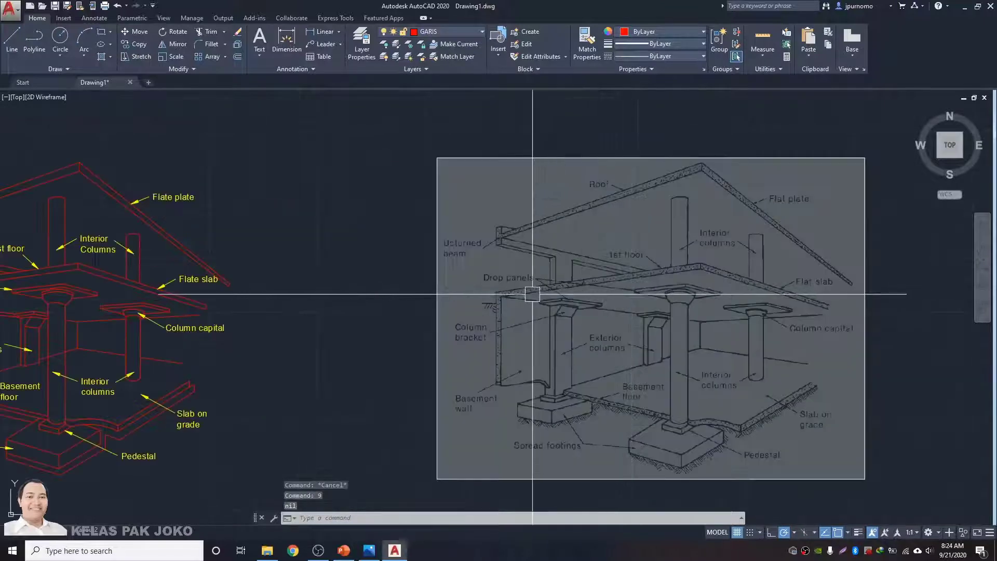
{"action": "middle_click_drag", "start_coordinate": [403, 315], "coordinate": [729, 310]}
{"action": "middle_click_drag", "start_coordinate": [474, 264], "coordinate": [519, 241]}
- Isolate the red linework's layer again from a roof line and restore all layers with the custom command 9
{"action": "key", "text": "Escape"}
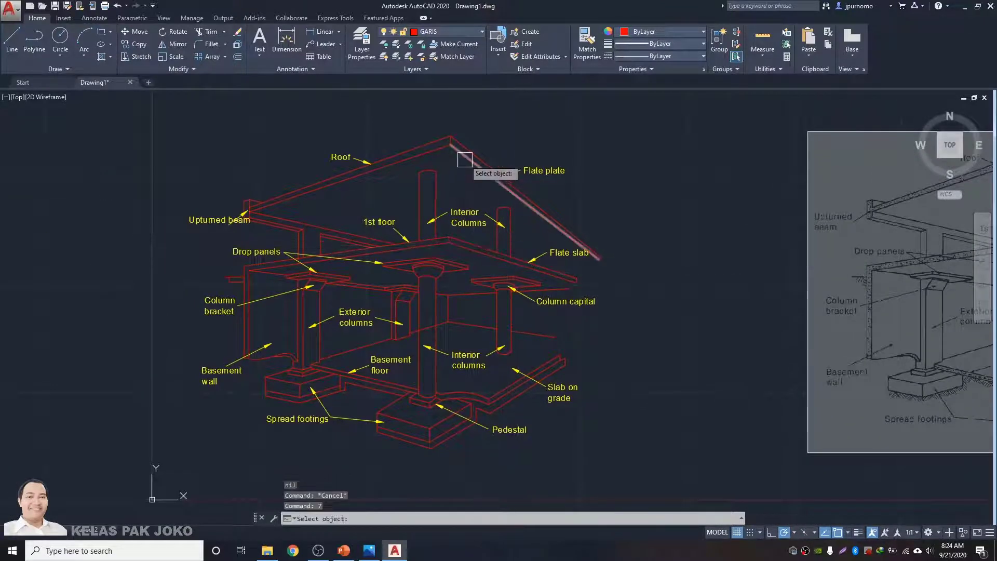
{"action": "left_click", "coordinate": [465, 159]}
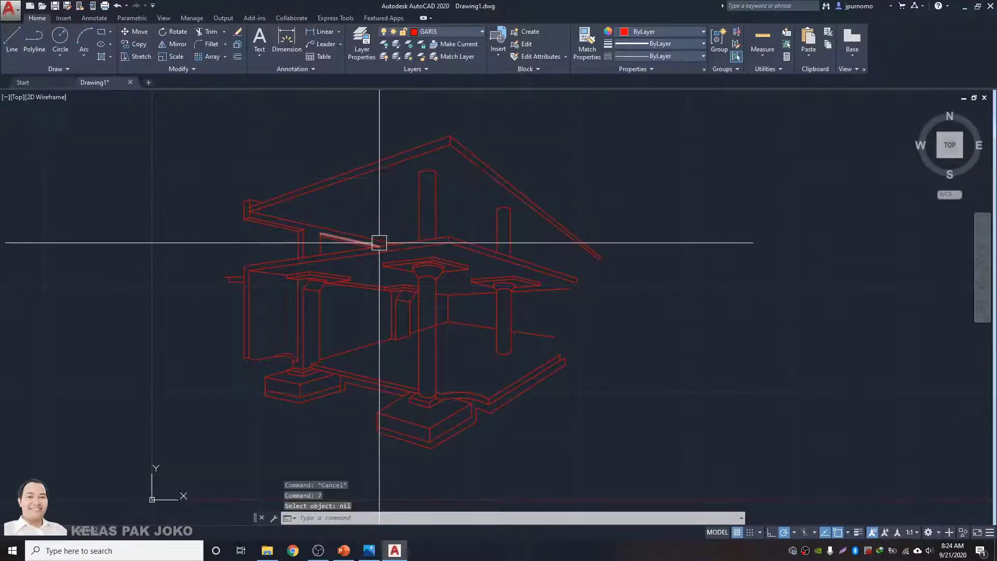
{"action": "type", "text": "9"}
{"action": "key", "text": "Return"}
- Turn off the layer of the yellow labels and leaders with the LO command, using the Flate plate label
{"action": "type", "text": "LO"}
{"action": "key", "text": "Return"}
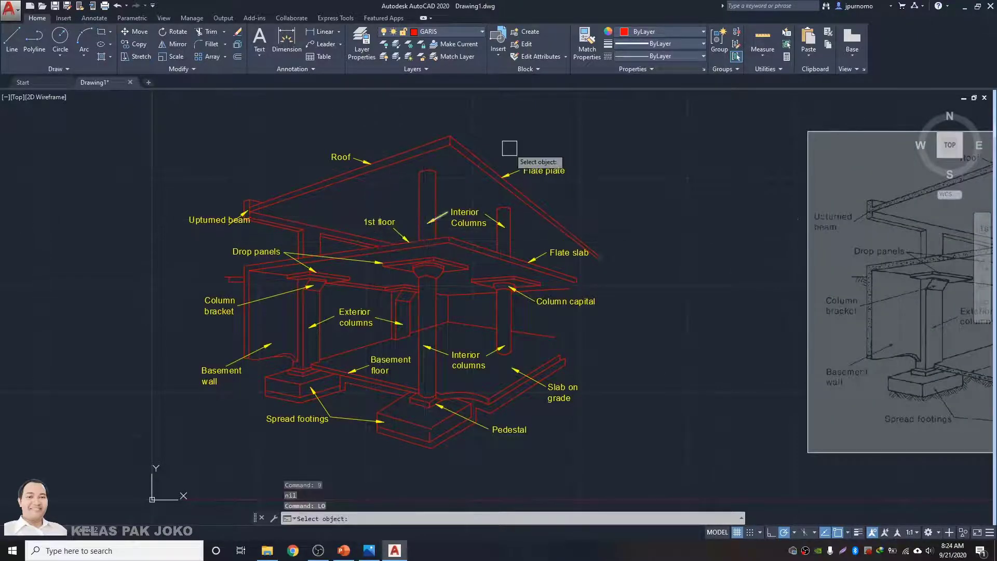
{"action": "left_click", "coordinate": [540, 169]}
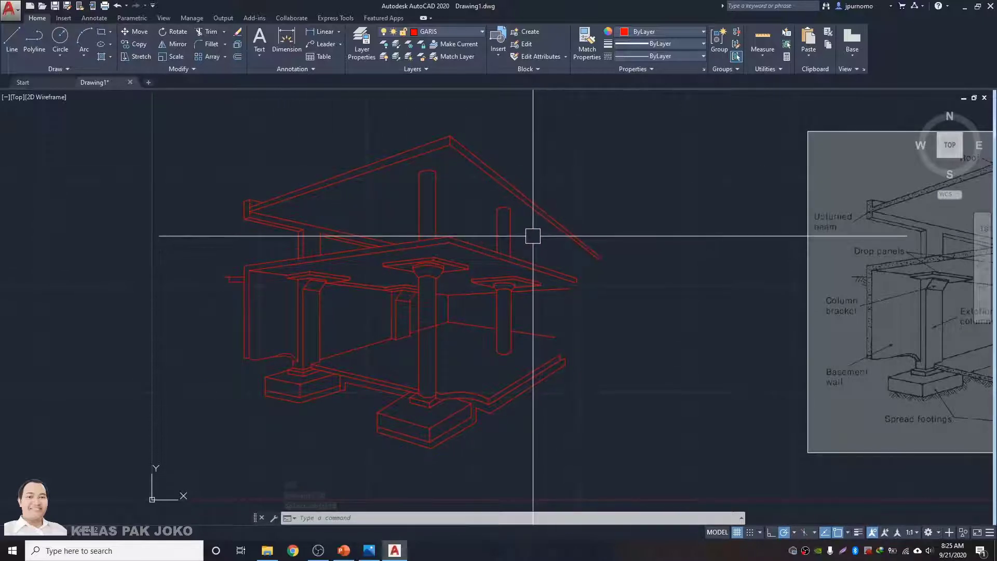
- Try hatching the roof slab's left slope with the AR-CONC pattern at scale 1
{"action": "middle_click_drag", "start_coordinate": [535, 264], "coordinate": [491, 247]}
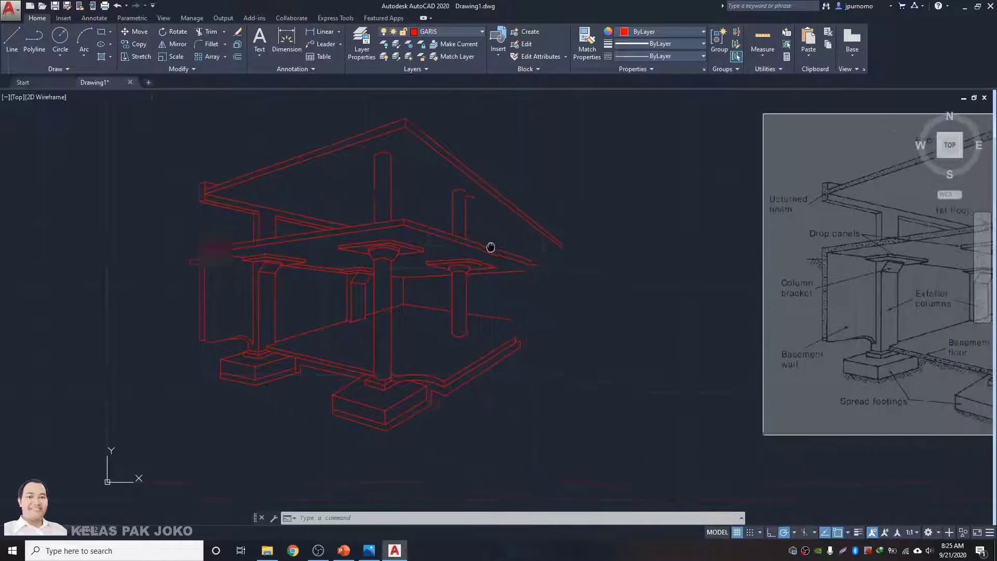
{"action": "middle_click_drag", "start_coordinate": [575, 257], "coordinate": [434, 252]}
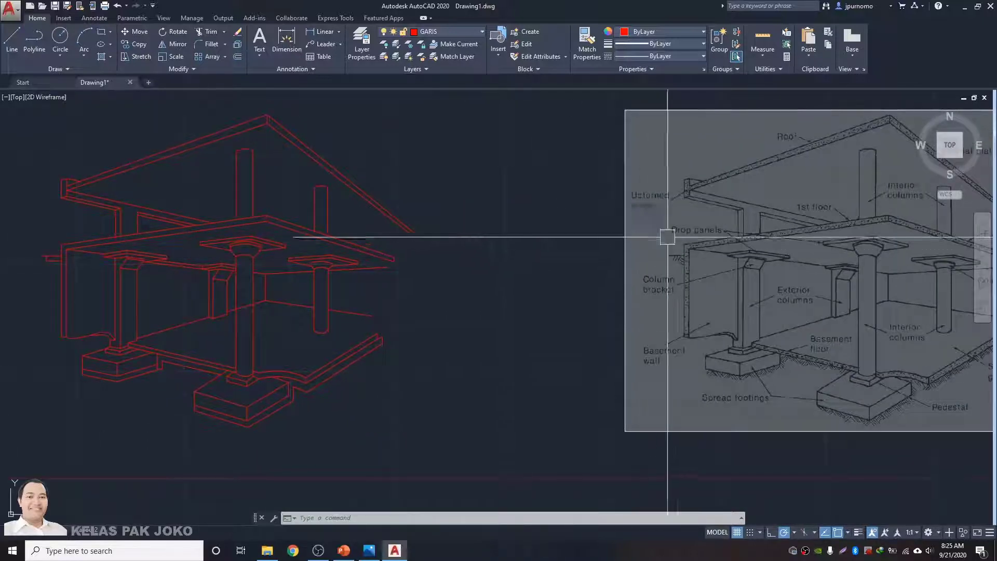
{"action": "middle_click_drag", "start_coordinate": [718, 220], "coordinate": [768, 258]}
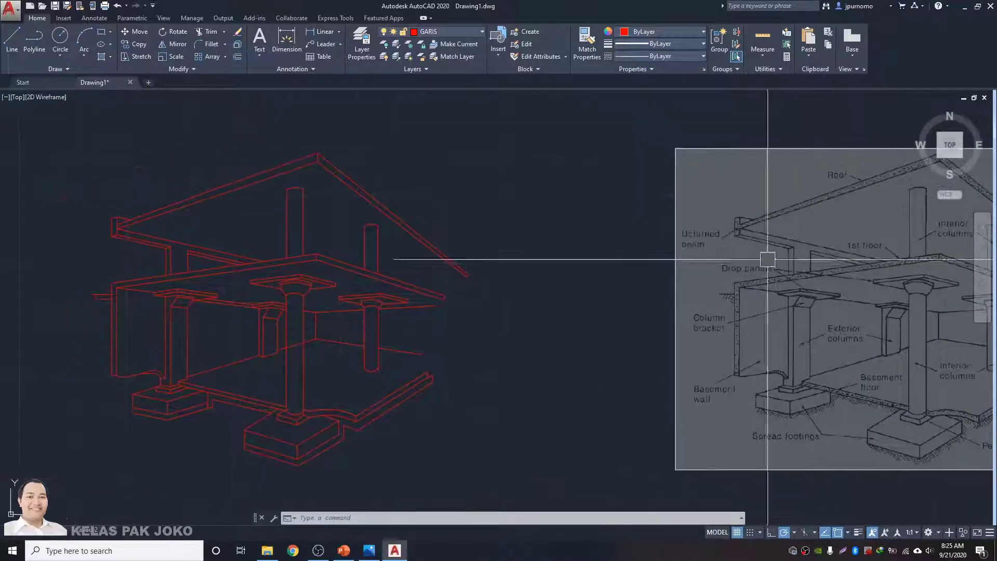
{"action": "middle_click_drag", "start_coordinate": [276, 229], "coordinate": [374, 231]}
{"action": "type", "text": "h"}
{"action": "key", "text": "Return"}
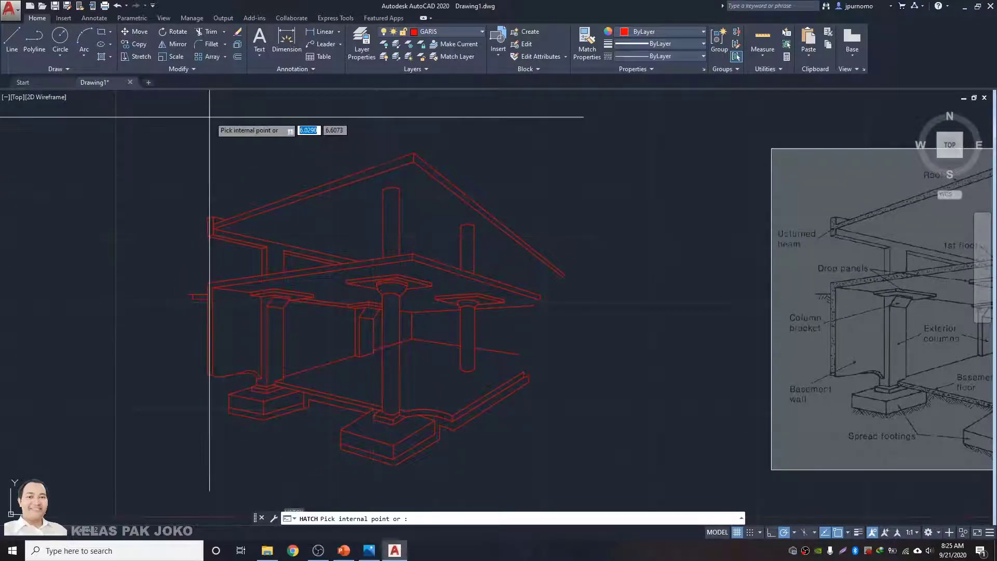
{"action": "left_click", "coordinate": [237, 60]}
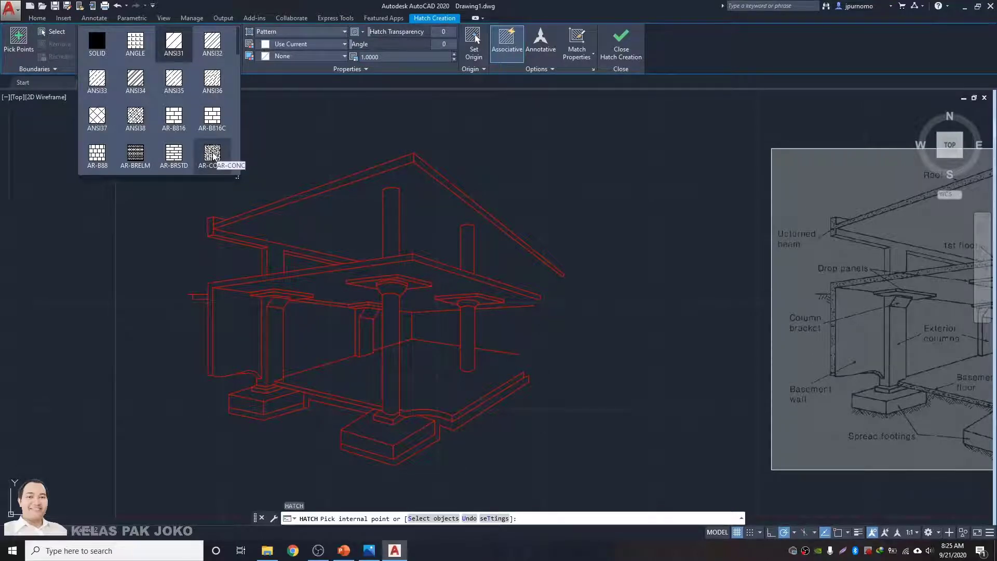
{"action": "left_click", "coordinate": [213, 154]}
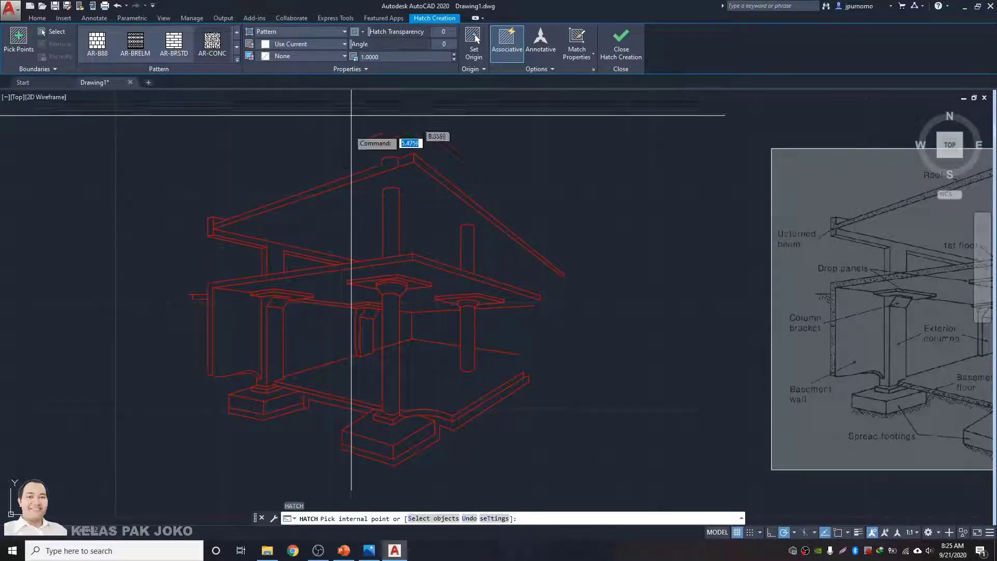
{"action": "left_click", "coordinate": [366, 177]}
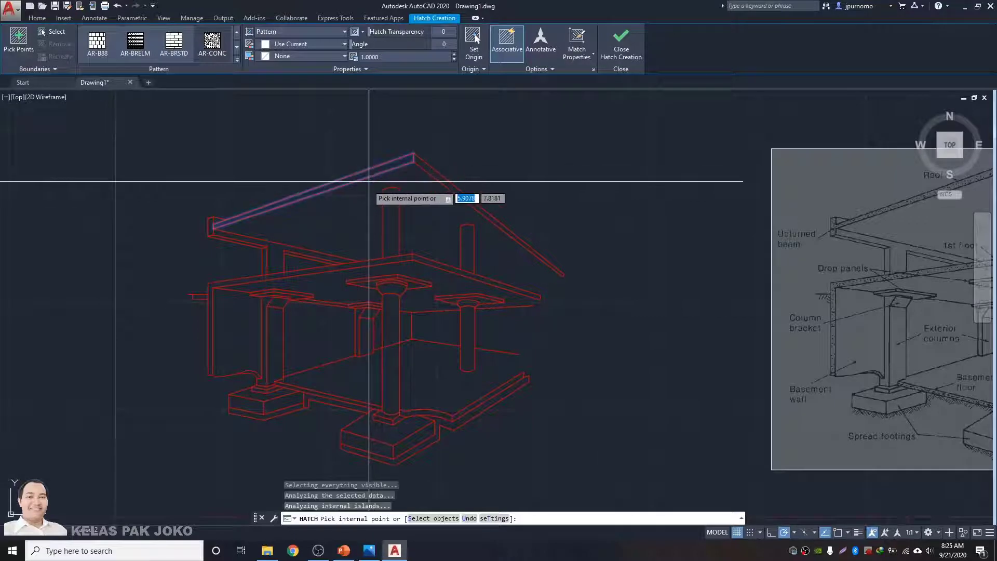
{"action": "key", "text": "Return"}
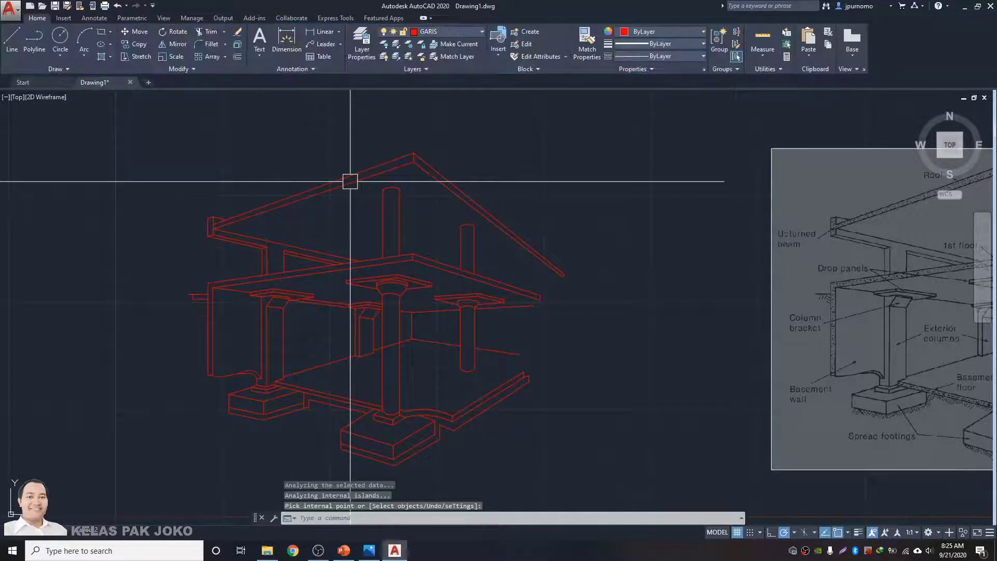
{"action": "scroll", "coordinate": [350, 179], "scroll_direction": "up", "scroll_amount": 5}
{"action": "scroll", "coordinate": [338, 178], "scroll_direction": "down", "scroll_amount": 5}
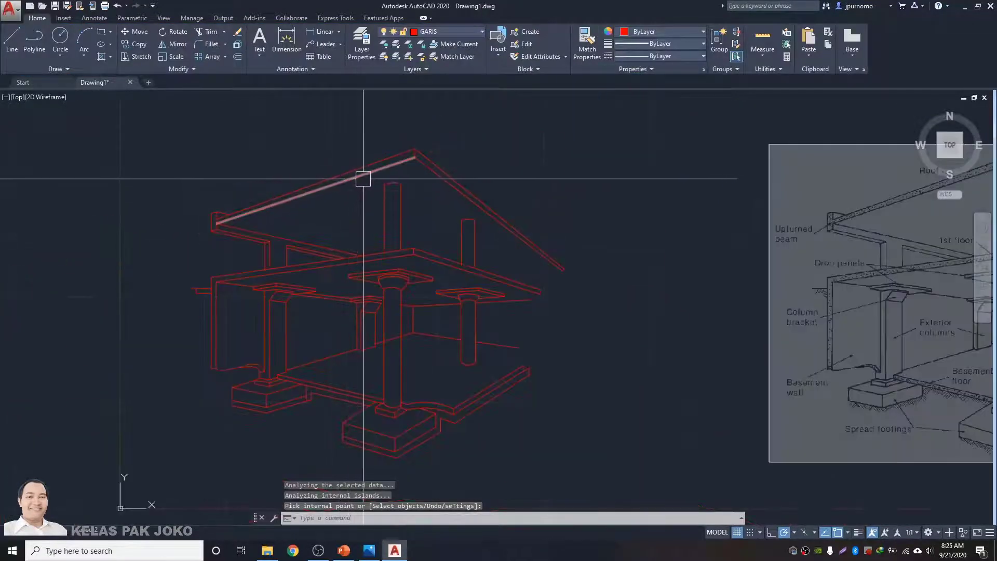
{"action": "scroll", "coordinate": [363, 178], "scroll_direction": "up", "scroll_amount": 1}
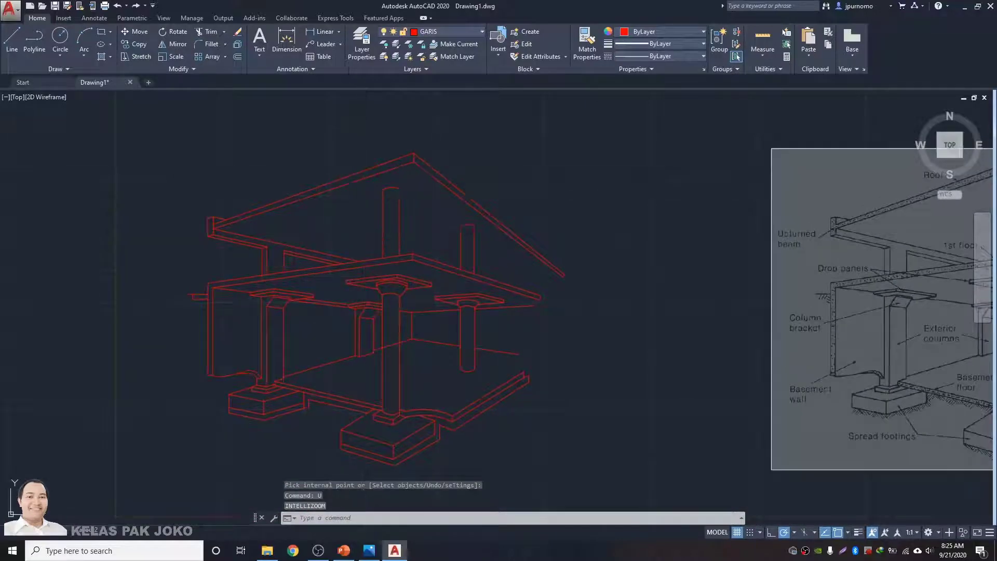
- Fill the roof slab's left slope with a SOLID hatch in ByLayer colour
{"action": "type", "text": "h"}
{"action": "key", "text": "Return"}
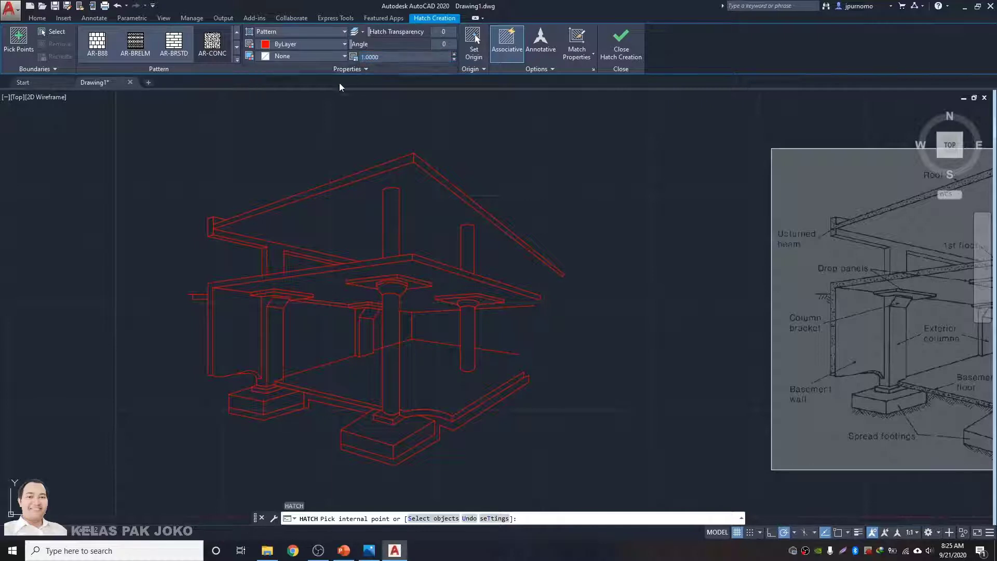
{"action": "key", "text": "Escape"}
{"action": "key", "text": "Return"}
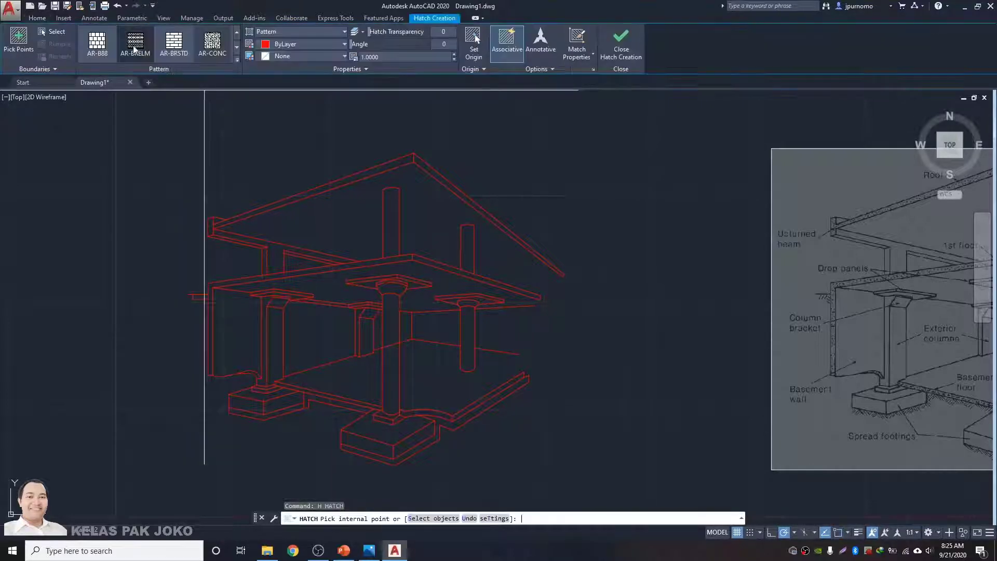
{"action": "scroll", "coordinate": [149, 61], "scroll_direction": "up", "scroll_amount": 1}
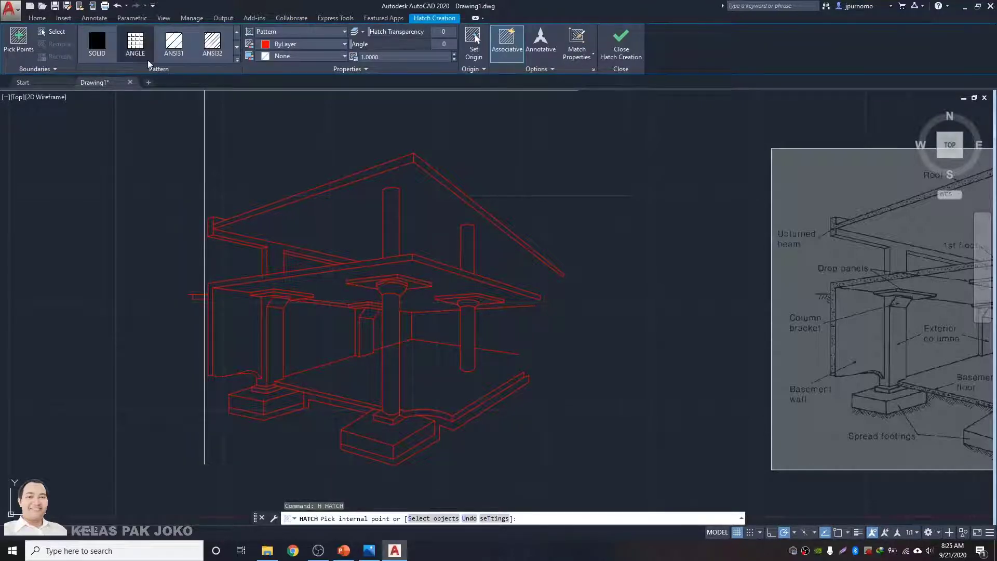
{"action": "left_click", "coordinate": [343, 180]}
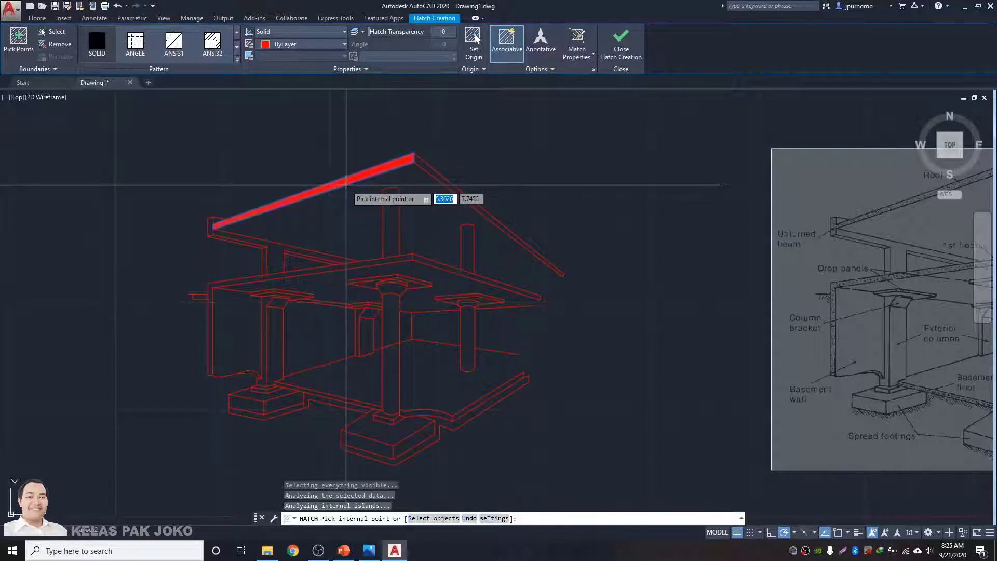
{"action": "key", "text": "Return"}
- Change the left roof slope's solid fill to the predefined AR-CONC pattern through its properties
{"action": "scroll", "coordinate": [343, 182], "scroll_direction": "up", "scroll_amount": 4}
{"action": "scroll", "coordinate": [343, 187], "scroll_direction": "up", "scroll_amount": 4}
{"action": "middle_click_drag", "start_coordinate": [332, 190], "coordinate": [545, 187]}
{"action": "left_click", "coordinate": [527, 194]}
{"action": "middle_click_drag", "start_coordinate": [226, 224], "coordinate": [540, 204]}
{"action": "scroll", "coordinate": [540, 205], "scroll_direction": "down", "scroll_amount": 3}
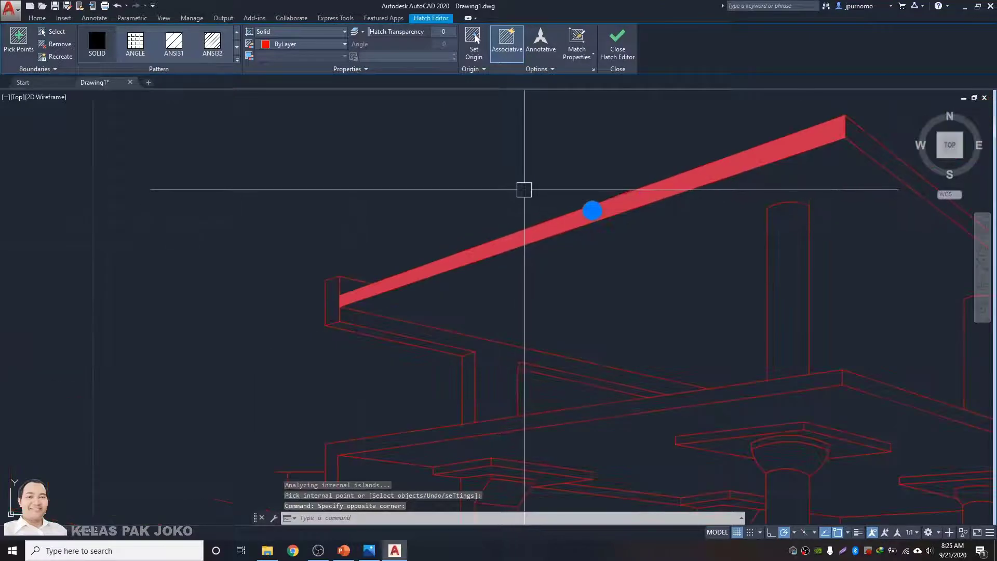
{"action": "key", "text": "ctrl+1"}
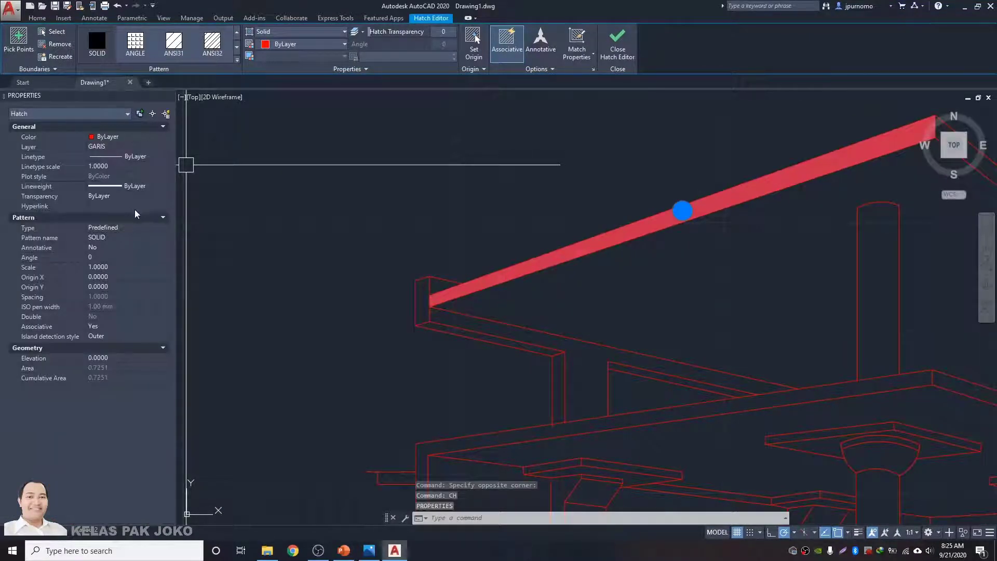
{"action": "left_click", "coordinate": [163, 238]}
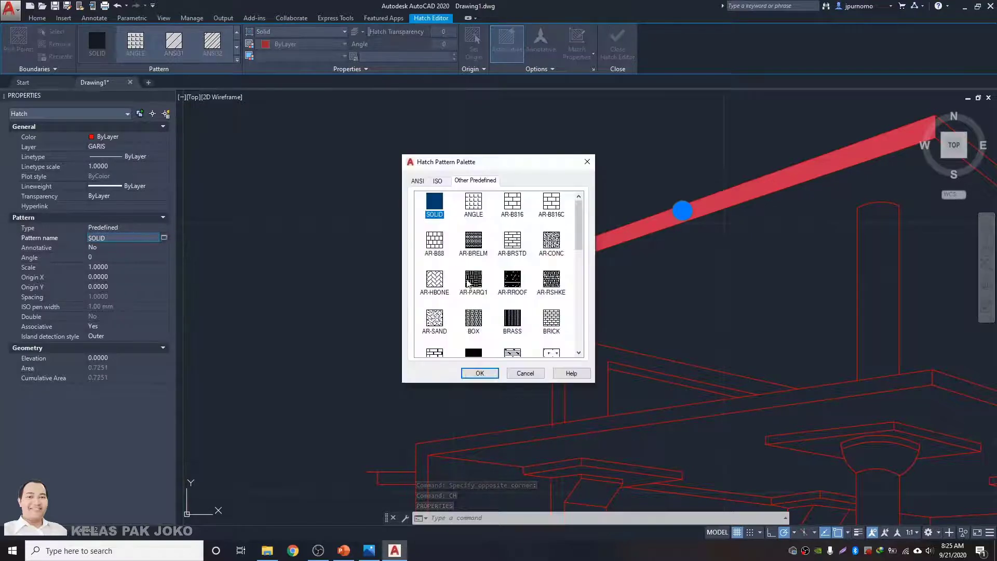
{"action": "left_click", "coordinate": [480, 374]}
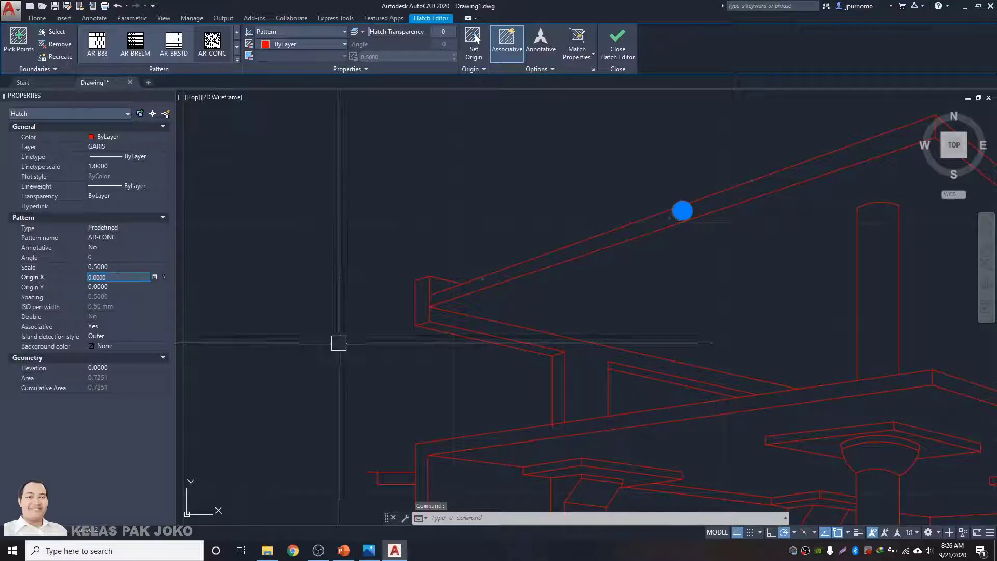
- Set the left roof slope hatch's scale to 0.025 and close the properties palette
{"action": "middle_click_drag", "start_coordinate": [701, 242], "coordinate": [524, 288]}
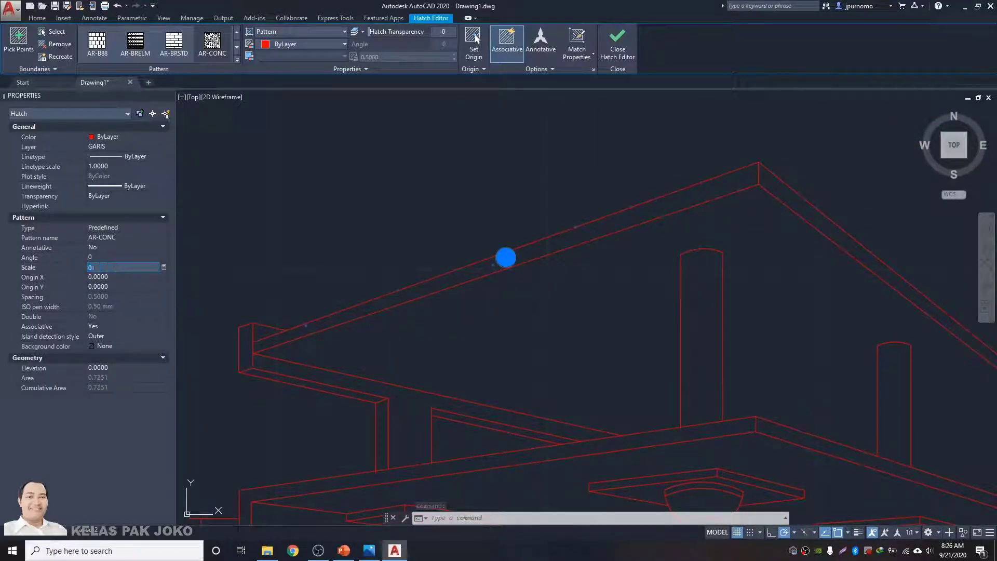
{"action": "left_click", "coordinate": [115, 267]}
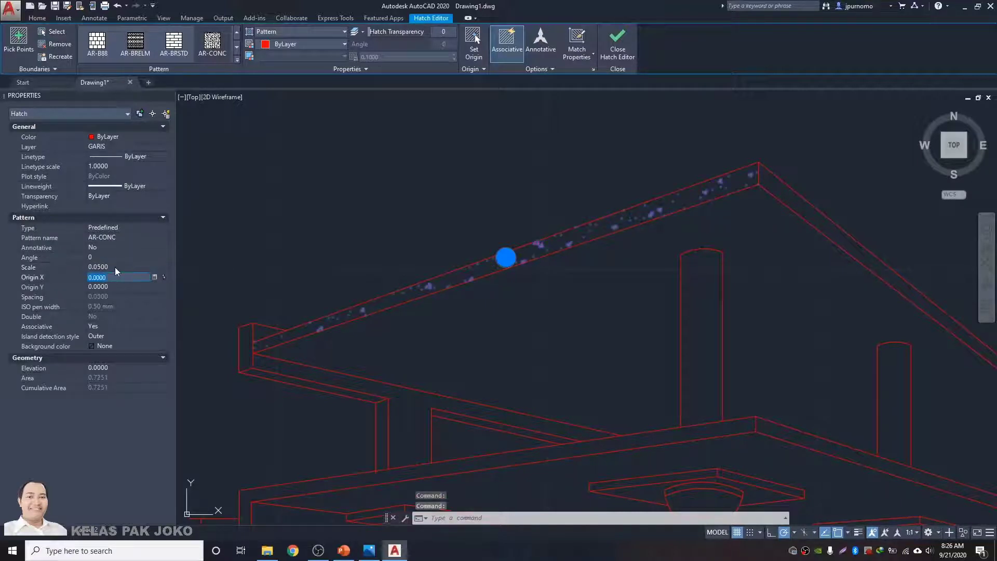
{"action": "left_click", "coordinate": [112, 267]}
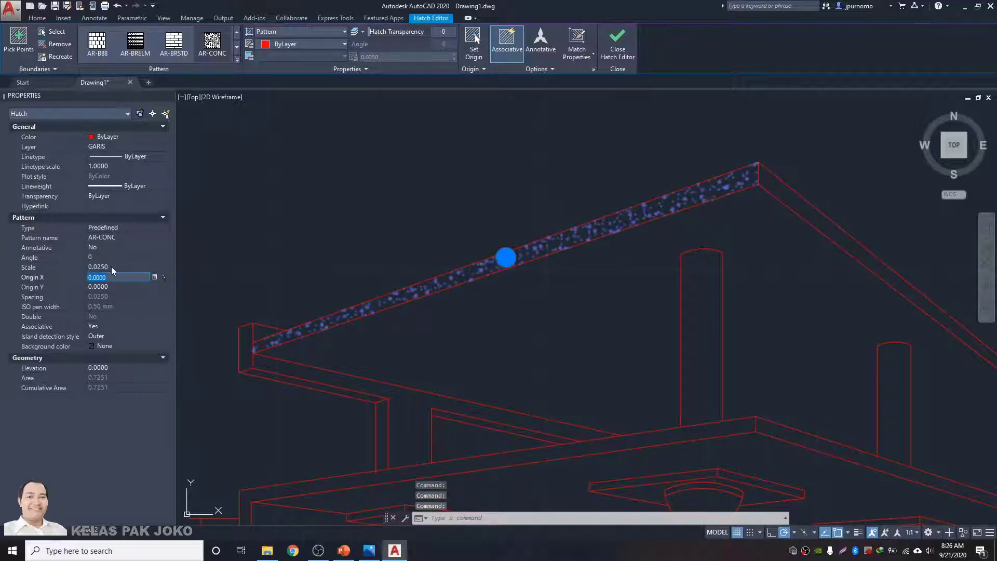
{"action": "key", "text": "Escape"}
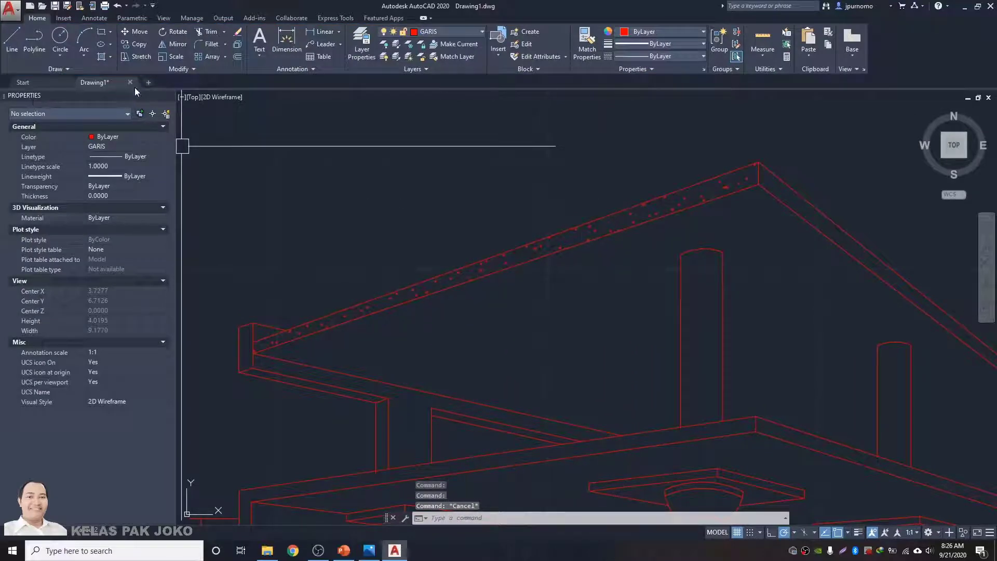
{"action": "left_click", "coordinate": [168, 96]}
{"action": "scroll", "coordinate": [601, 256], "scroll_direction": "down", "scroll_amount": 5}
{"action": "key", "text": "Escape"}
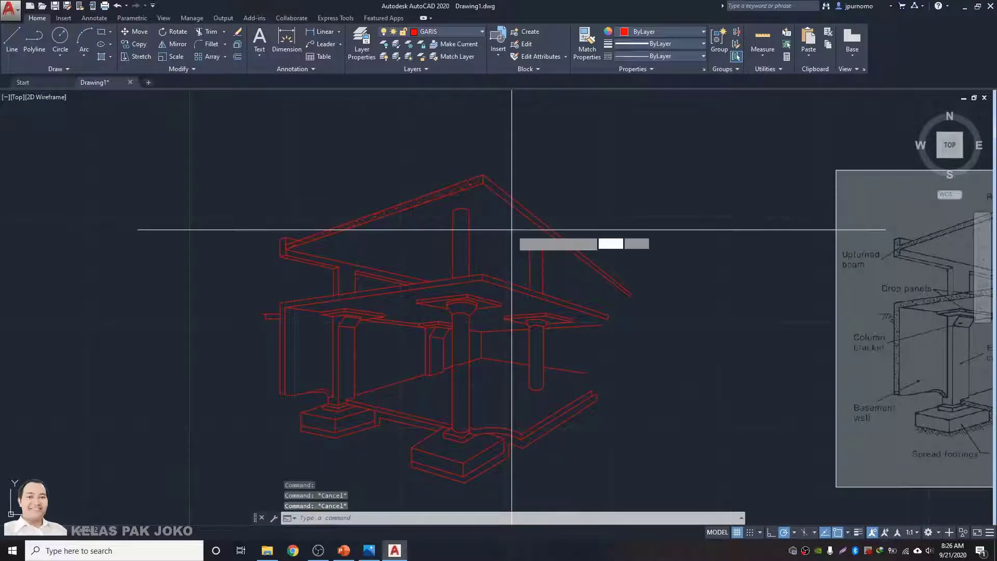
- Fill the roof slab's right slope with a SOLID hatch from the ridge to the lower end
{"action": "type", "text": "h"}
{"action": "key", "text": "Return"}
{"action": "scroll", "coordinate": [512, 208], "scroll_direction": "up", "scroll_amount": 4}
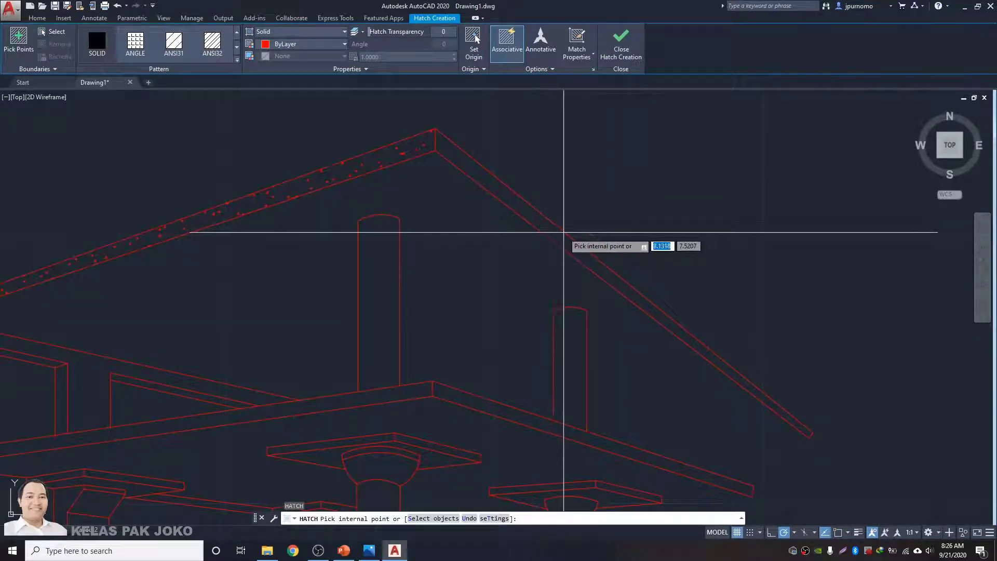
{"action": "left_click", "coordinate": [564, 244]}
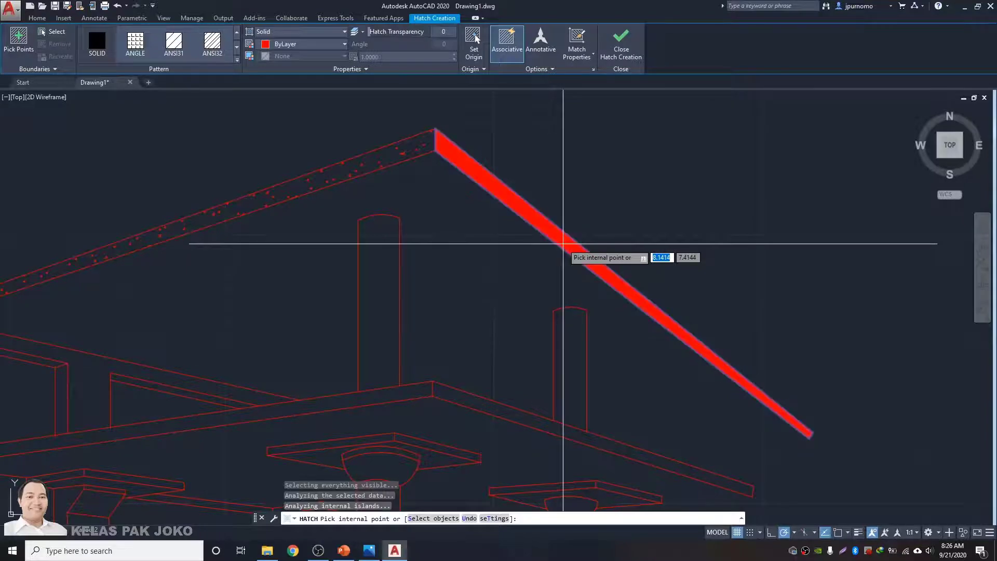
{"action": "key", "text": "Return"}
- Trim the upturned beam's vertical line where the left roof slope meets it, using all edges as cutting edges
{"action": "scroll", "coordinate": [397, 283], "scroll_direction": "down", "scroll_amount": 8}
{"action": "scroll", "coordinate": [493, 299], "scroll_direction": "up", "scroll_amount": 6}
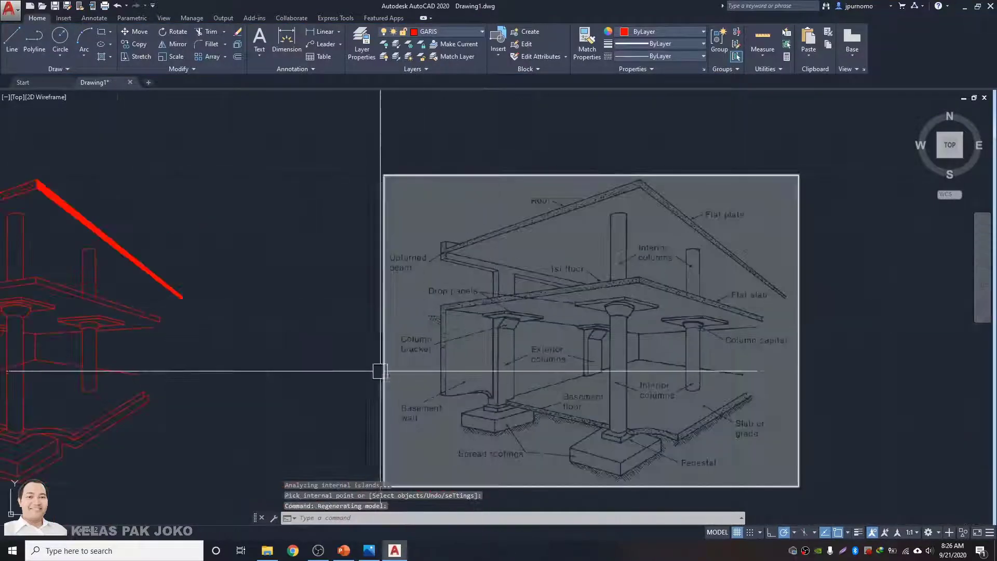
{"action": "middle_click_drag", "start_coordinate": [282, 387], "coordinate": [724, 294]}
{"action": "scroll", "coordinate": [280, 158], "scroll_direction": "up", "scroll_amount": 5}
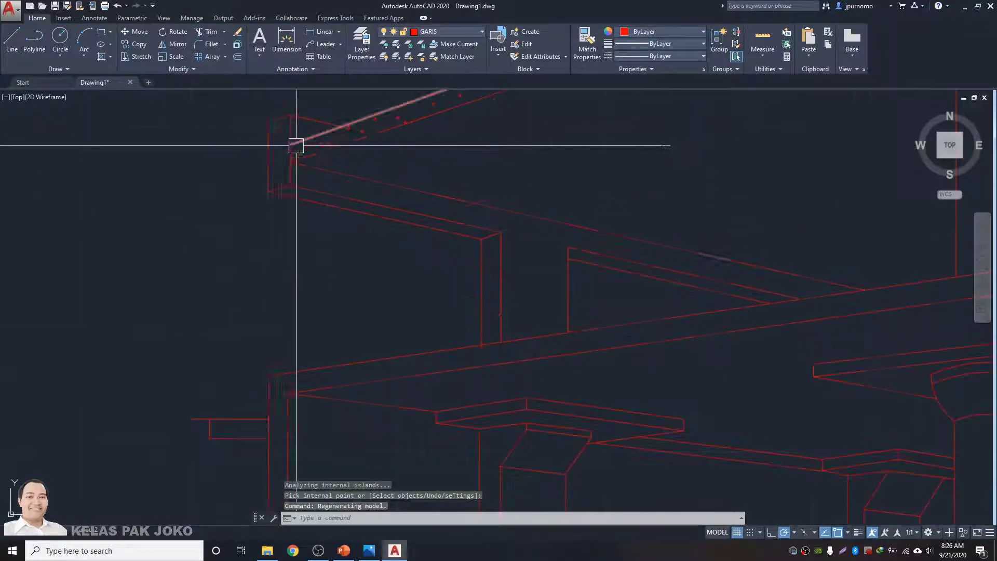
{"action": "scroll", "coordinate": [316, 263], "scroll_direction": "up", "scroll_amount": 3}
{"action": "type", "text": "tr"}
{"action": "key", "text": "space"}
{"action": "key", "text": "space"}
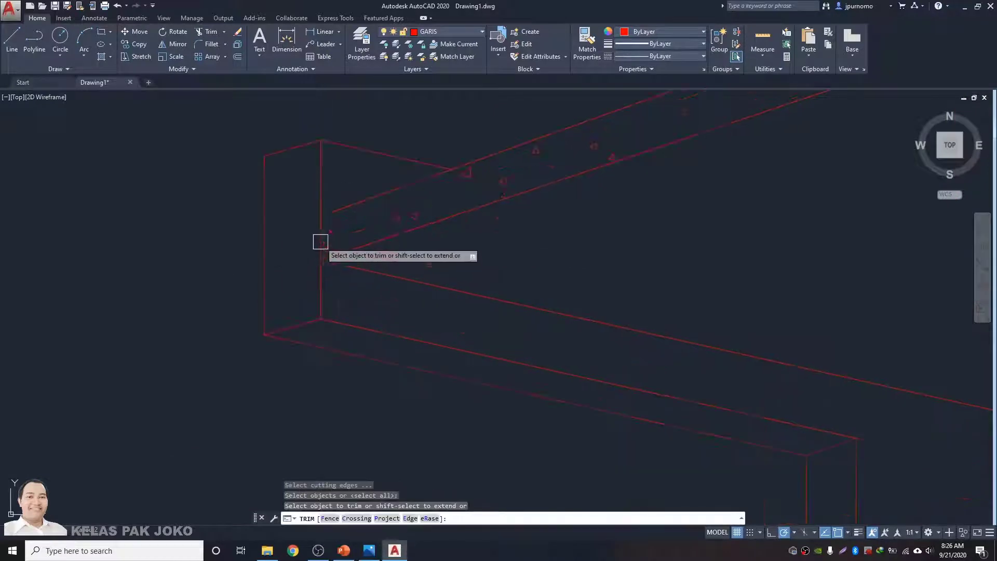
{"action": "scroll", "coordinate": [317, 254], "scroll_direction": "up", "scroll_amount": 4}
{"action": "key", "text": "Escape"}
{"action": "scroll", "coordinate": [327, 257], "scroll_direction": "down", "scroll_amount": 8}
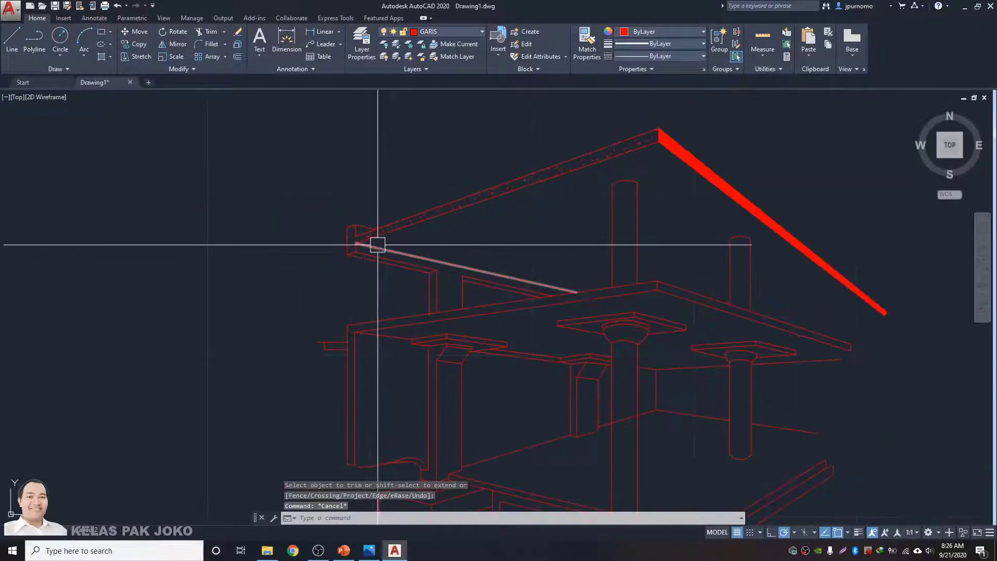
{"action": "scroll", "coordinate": [377, 245], "scroll_direction": "up", "scroll_amount": 3}
{"action": "type", "text": "h"}
{"action": "key", "text": "space"}
{"action": "scroll", "coordinate": [349, 243], "scroll_direction": "up", "scroll_amount": 2}
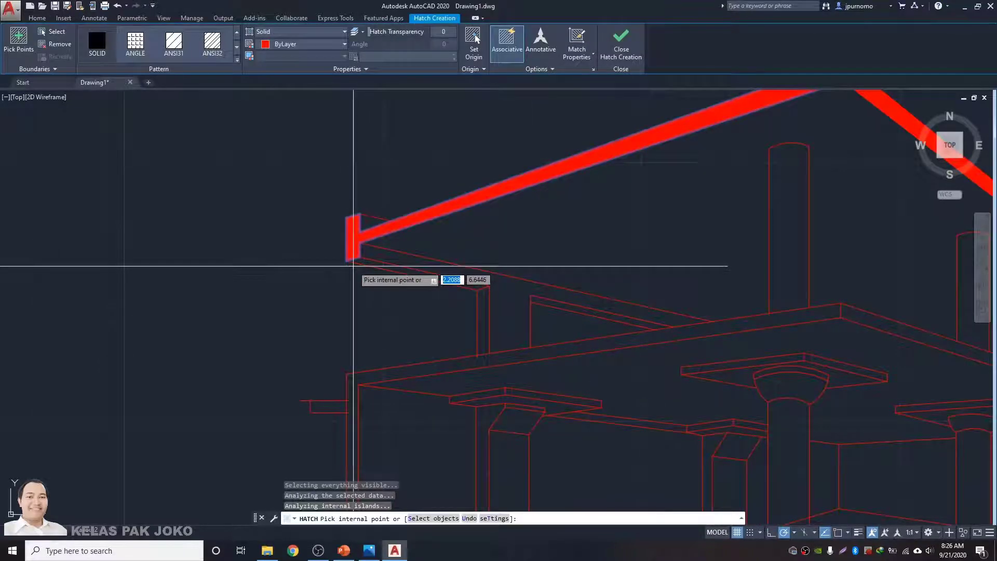
{"action": "key", "text": "Escape"}
{"action": "type", "text": "u"}
{"action": "key", "text": "space"}
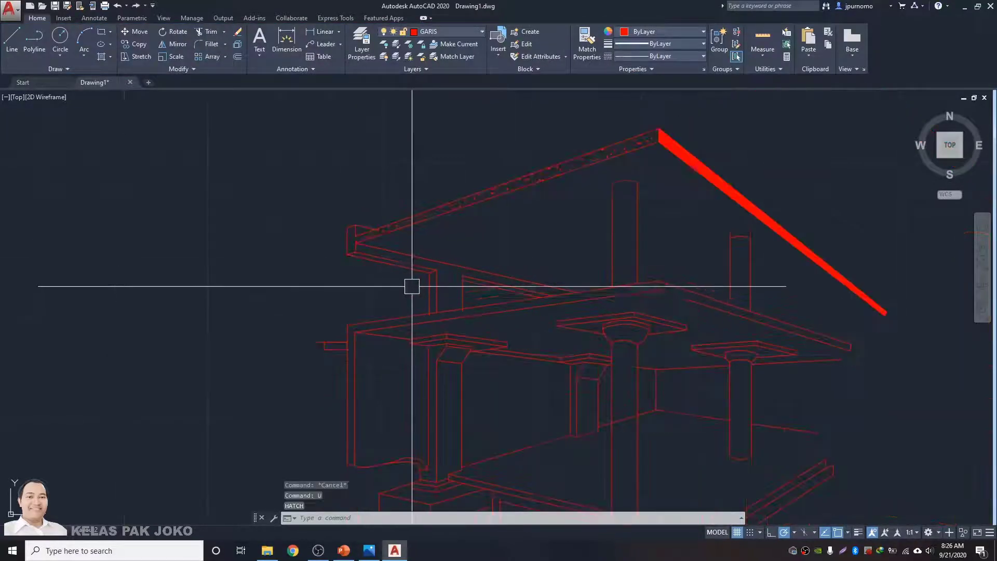
- Match the right roof slope's solid fill to the left slope's AR-CONC hatch and erase the left slope's hatch
{"action": "scroll", "coordinate": [441, 211], "scroll_direction": "up", "scroll_amount": 4}
{"action": "type", "text": "ma"}
{"action": "key", "text": "space"}
{"action": "scroll", "coordinate": [448, 206], "scroll_direction": "up", "scroll_amount": 3}
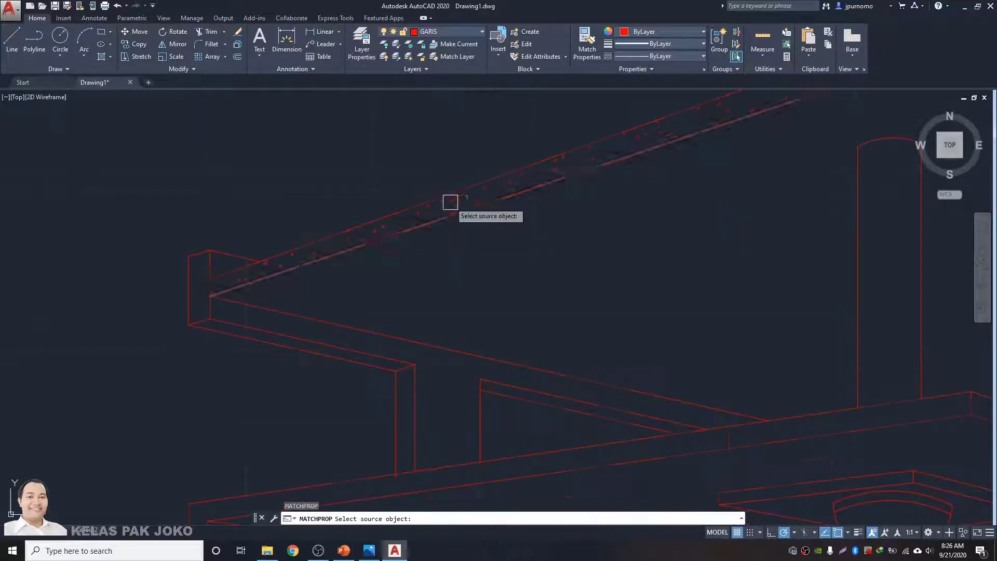
{"action": "left_click", "coordinate": [461, 202]}
{"action": "scroll", "coordinate": [668, 212], "scroll_direction": "down", "scroll_amount": 4}
{"action": "scroll", "coordinate": [550, 216], "scroll_direction": "up", "scroll_amount": 8}
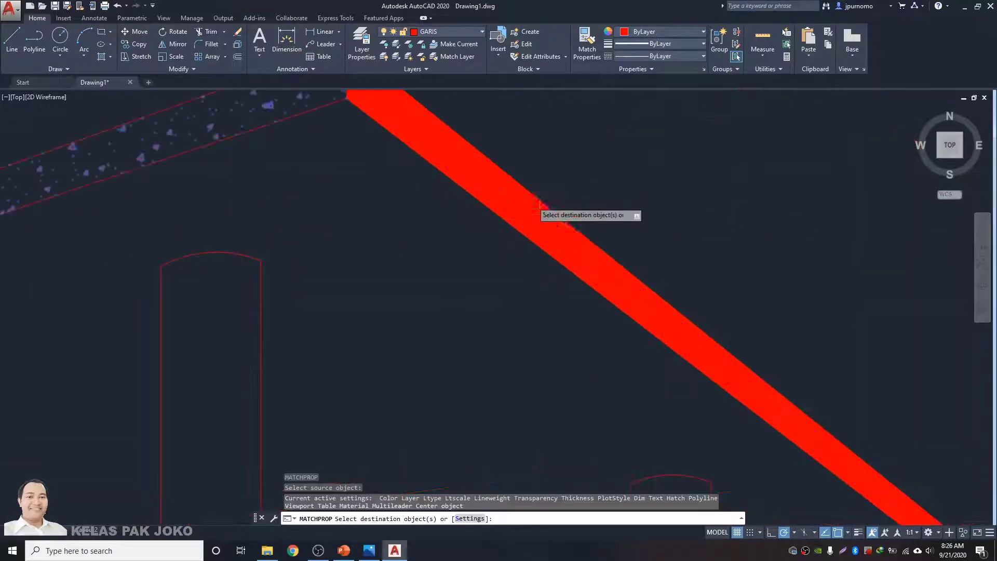
{"action": "scroll", "coordinate": [526, 217], "scroll_direction": "down", "scroll_amount": 4}
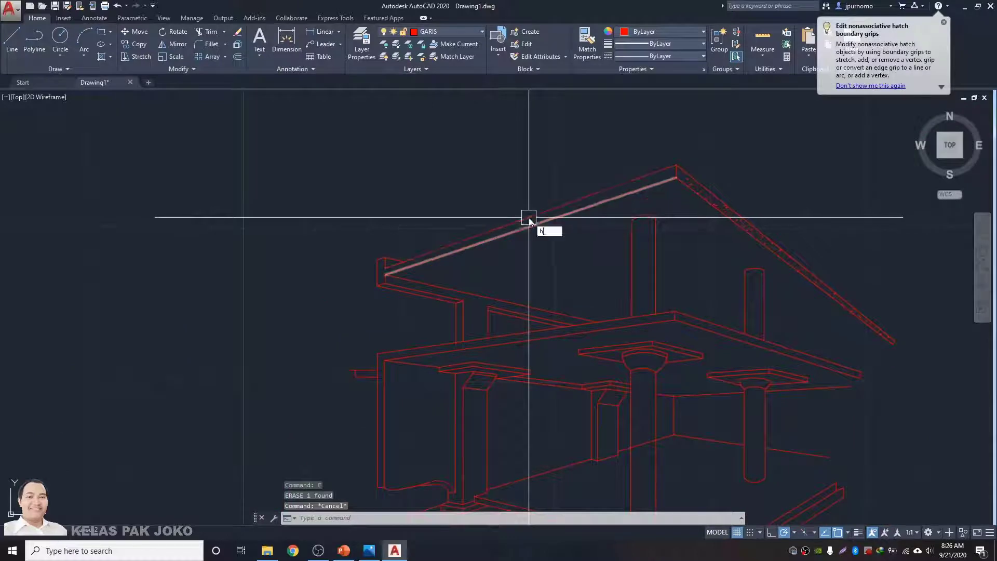
- Fill the roof slab's left slope together with the upturned beam with a SOLID hatch
{"action": "type", "text": "h"}
{"action": "key", "text": "space"}
{"action": "scroll", "coordinate": [494, 234], "scroll_direction": "up", "scroll_amount": 8}
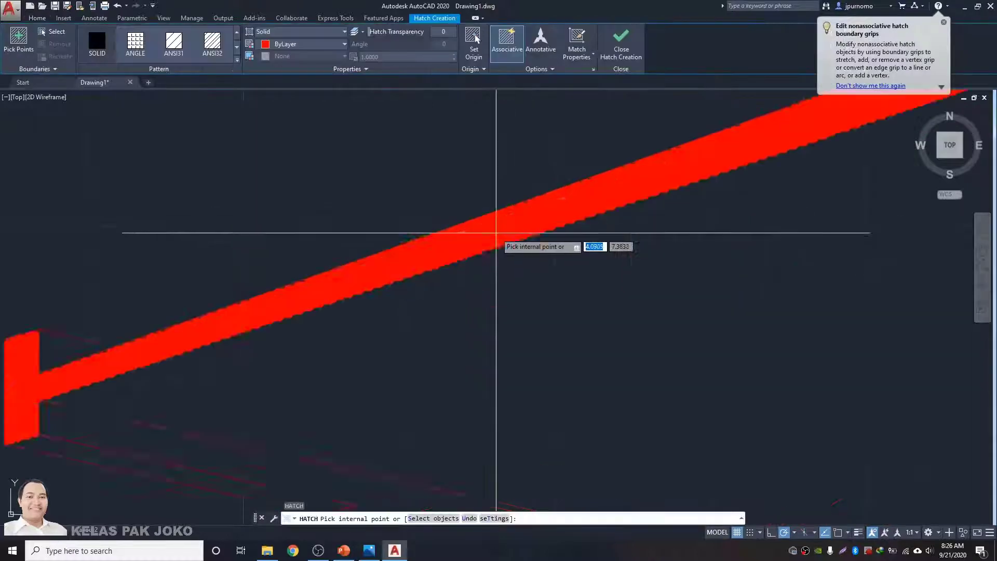
{"action": "key", "text": "Return"}
{"action": "scroll", "coordinate": [517, 359], "scroll_direction": "down", "scroll_amount": 8}
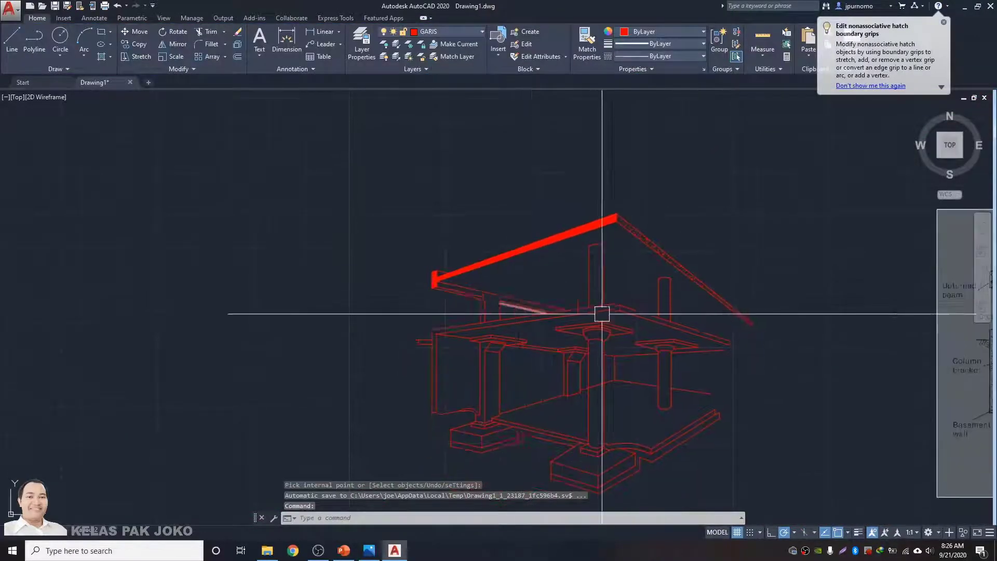
- Fill the first-floor slab's left half with the basement wall, and its right half, with SOLID hatches
{"action": "scroll", "coordinate": [644, 275], "scroll_direction": "up", "scroll_amount": 4}
{"action": "middle_click_drag", "start_coordinate": [763, 359], "coordinate": [643, 265]}
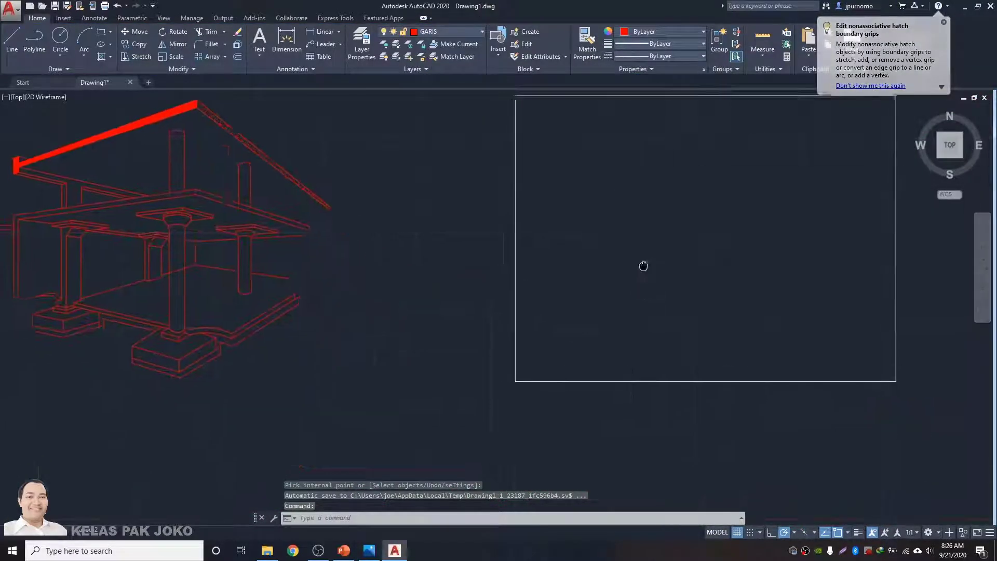
{"action": "scroll", "coordinate": [225, 198], "scroll_direction": "up", "scroll_amount": 2}
{"action": "scroll", "coordinate": [195, 182], "scroll_direction": "up", "scroll_amount": 3}
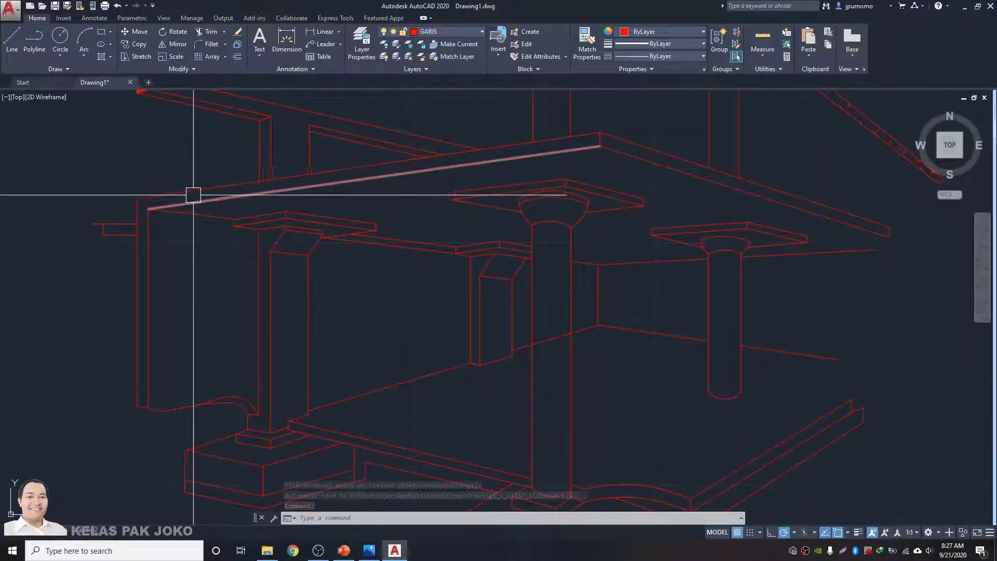
{"action": "key", "text": "Return"}
{"action": "left_click", "coordinate": [214, 194]}
{"action": "key", "text": "Return"}
{"action": "key", "text": "Return"}
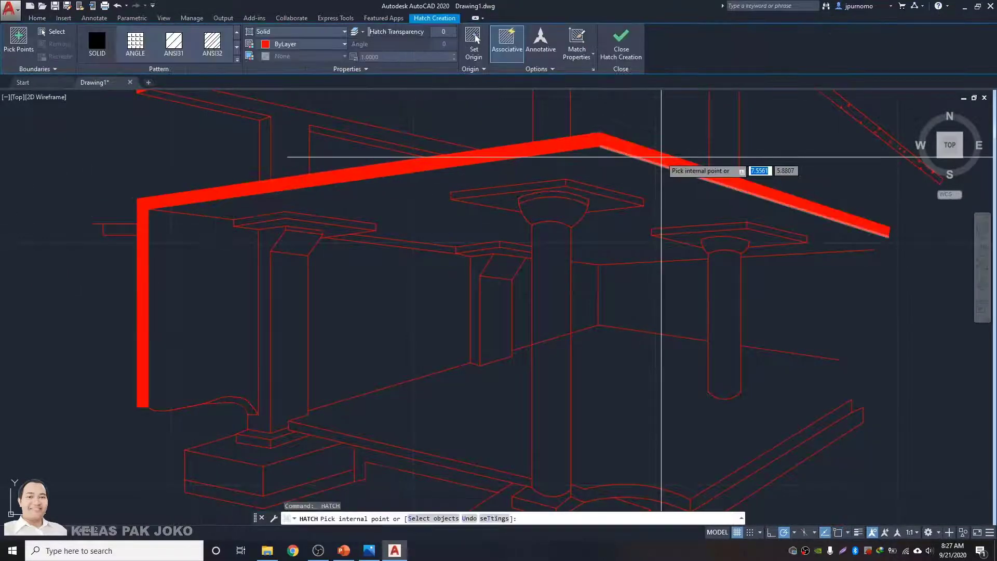
{"action": "left_click", "coordinate": [662, 157]}
{"action": "key", "text": "Return"}
- Fill the basement floor slab's curved section and its sloping right edge with SOLID hatches, following the reference image
{"action": "scroll", "coordinate": [768, 272], "scroll_direction": "down", "scroll_amount": 2}
{"action": "middle_click_drag", "start_coordinate": [769, 272], "coordinate": [312, 177]}
{"action": "middle_click_drag", "start_coordinate": [597, 272], "coordinate": [441, 235]}
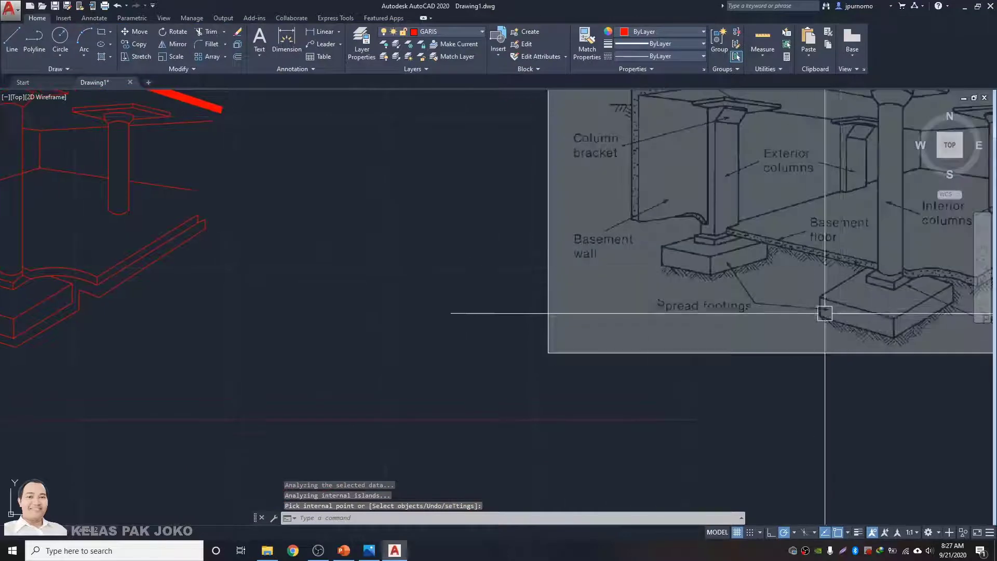
{"action": "middle_click_drag", "start_coordinate": [822, 313], "coordinate": [921, 298]}
{"action": "middle_click_drag", "start_coordinate": [447, 297], "coordinate": [672, 292]}
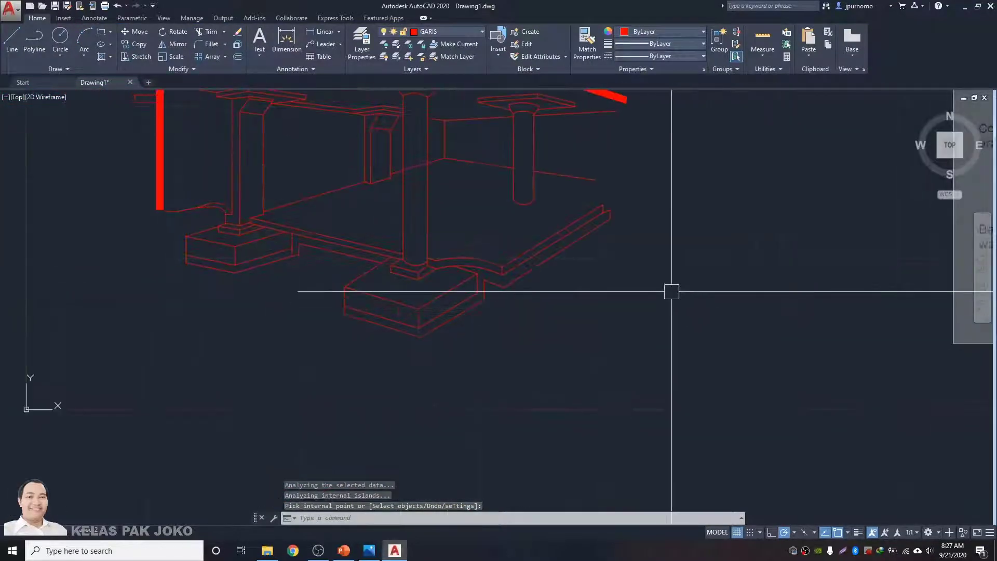
{"action": "scroll", "coordinate": [483, 267], "scroll_direction": "up", "scroll_amount": 4}
{"action": "key", "text": "Return"}
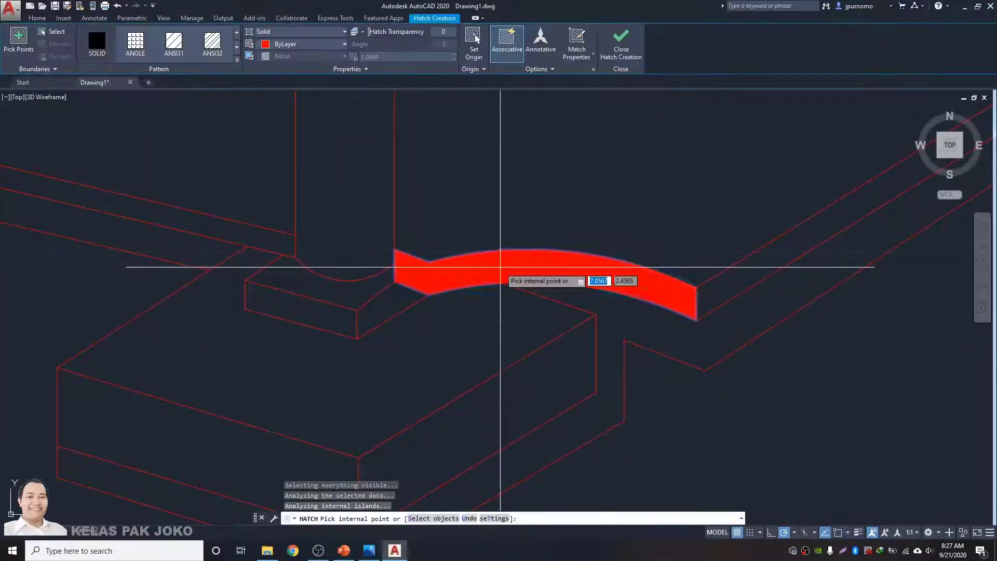
{"action": "left_click", "coordinate": [535, 272]}
{"action": "key", "text": "Return"}
{"action": "key", "text": "Return"}
{"action": "left_click", "coordinate": [724, 294]}
{"action": "key", "text": "Return"}
- Fill the basement floor slab's strip between the left exterior column and the front interior column with a SOLID hatch
{"action": "scroll", "coordinate": [571, 293], "scroll_direction": "down", "scroll_amount": 5}
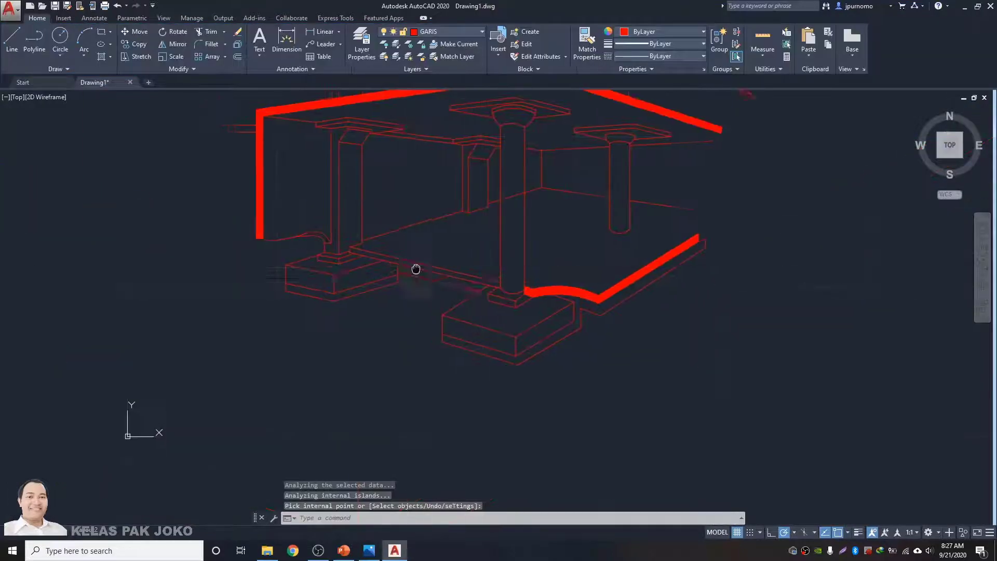
{"action": "middle_click_drag", "start_coordinate": [414, 269], "coordinate": [503, 271]}
{"action": "scroll", "coordinate": [503, 271], "scroll_direction": "up", "scroll_amount": 4}
{"action": "key", "text": "Return"}
{"action": "left_click", "coordinate": [502, 263]}
{"action": "key", "text": "Return"}
{"action": "scroll", "coordinate": [456, 260], "scroll_direction": "down", "scroll_amount": 6}
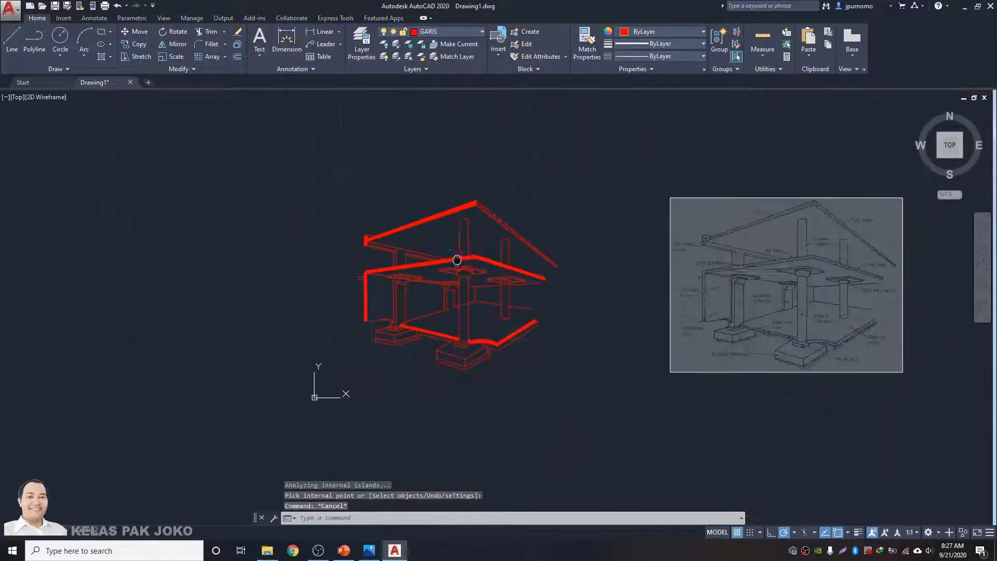
- Match the solid fill of the left roof slope and upturned beam to the right slope's AR-CONC hatch
{"action": "type", "text": "ma"}
{"action": "key", "text": "Return"}
{"action": "scroll", "coordinate": [495, 249], "scroll_direction": "up", "scroll_amount": 6}
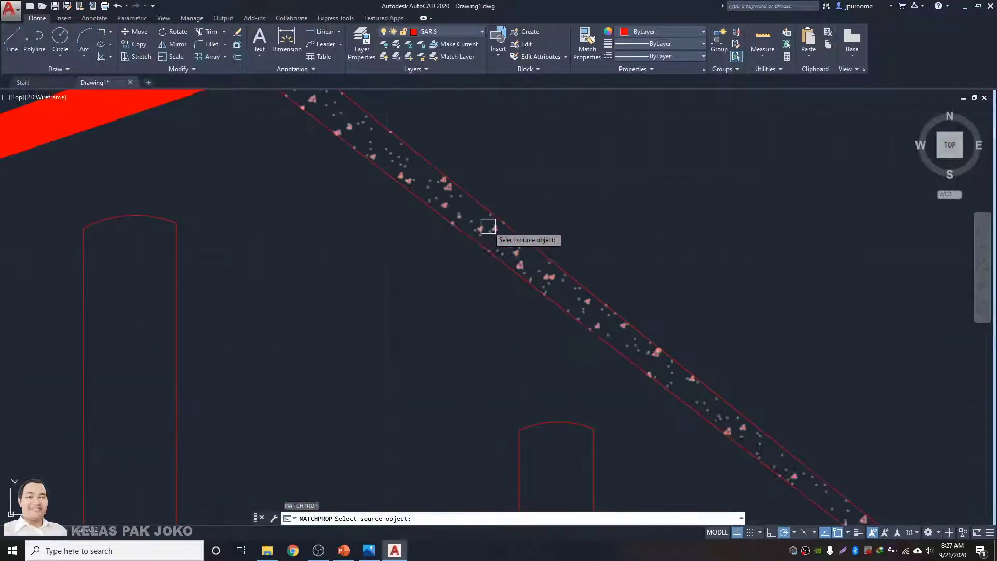
{"action": "left_click", "coordinate": [488, 225]}
{"action": "scroll", "coordinate": [523, 274], "scroll_direction": "down", "scroll_amount": 3}
{"action": "left_click", "coordinate": [367, 227]}
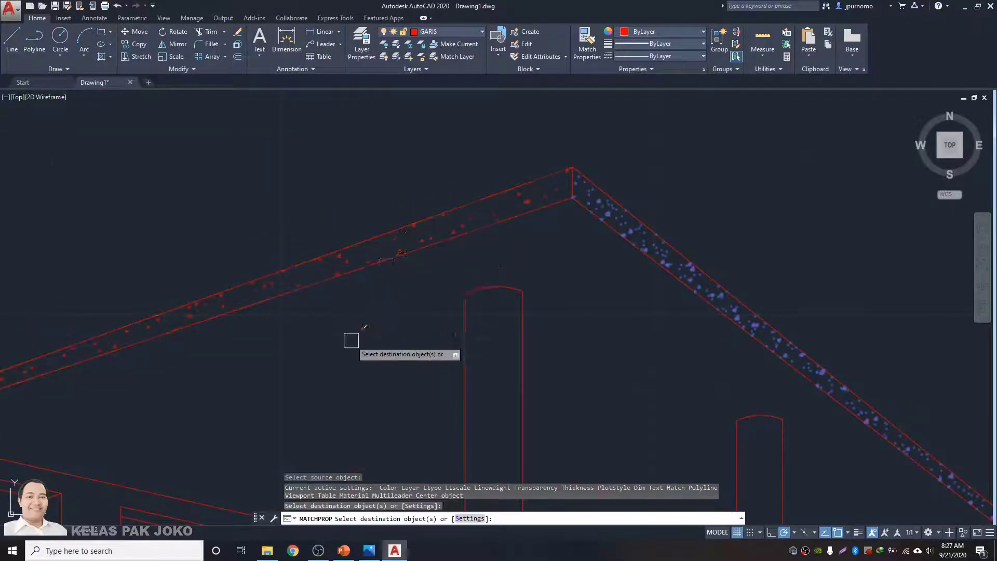
- Apply the same AR-CONC hatch properties to the solid fills of the first-floor slab's two halves and basement wall
{"action": "scroll", "coordinate": [394, 292], "scroll_direction": "down", "scroll_amount": 3}
{"action": "scroll", "coordinate": [429, 319], "scroll_direction": "up", "scroll_amount": 6}
{"action": "left_click", "coordinate": [429, 328]}
{"action": "scroll", "coordinate": [434, 342], "scroll_direction": "down", "scroll_amount": 6}
{"action": "scroll", "coordinate": [622, 319], "scroll_direction": "up", "scroll_amount": 6}
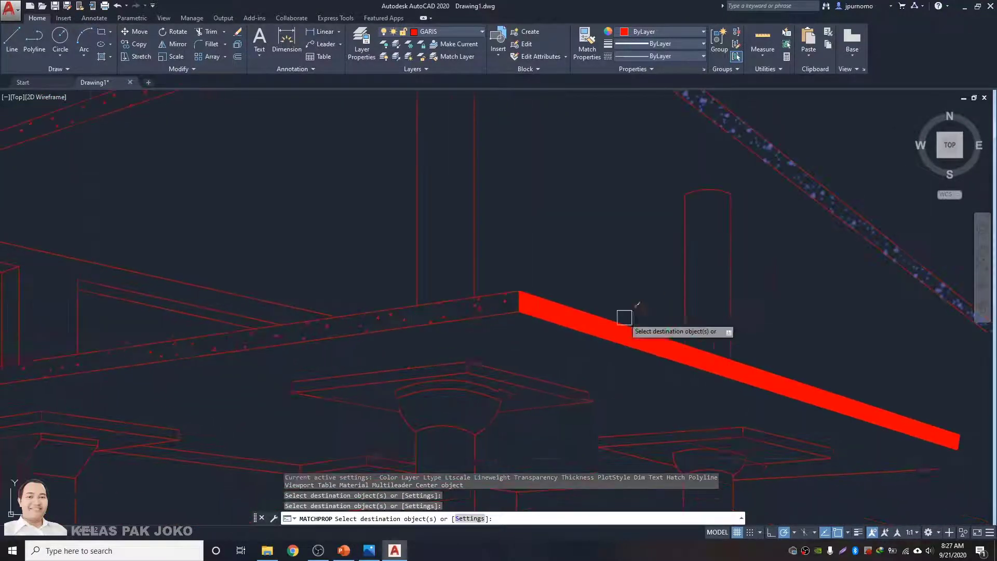
{"action": "left_click", "coordinate": [609, 330]}
- Apply the AR-CONC hatch properties to the basement floor slab's solid fills and finish matching
{"action": "scroll", "coordinate": [498, 343], "scroll_direction": "down", "scroll_amount": 7}
{"action": "scroll", "coordinate": [574, 267], "scroll_direction": "down", "scroll_amount": 2}
{"action": "scroll", "coordinate": [530, 276], "scroll_direction": "up", "scroll_amount": 8}
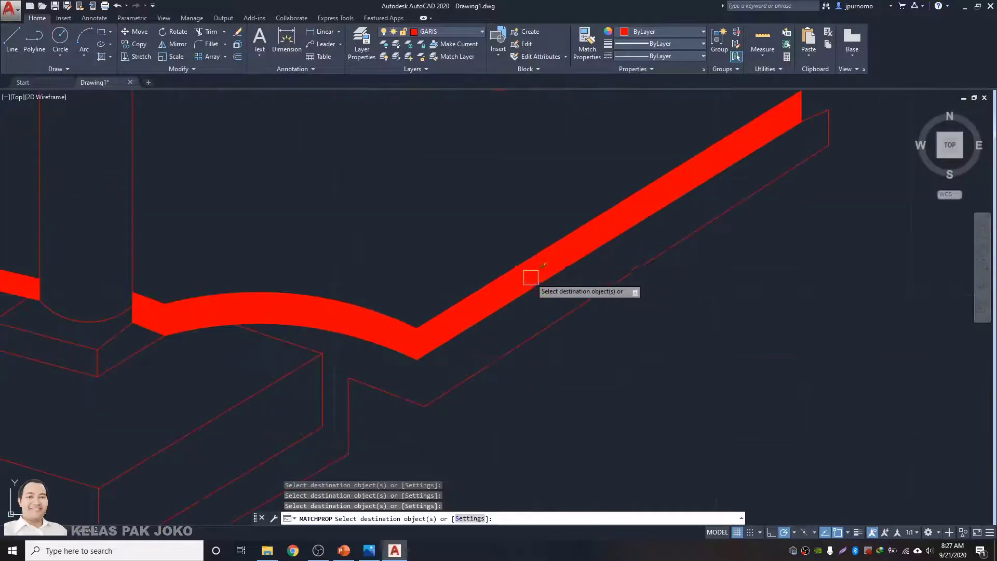
{"action": "left_click", "coordinate": [530, 276]}
{"action": "scroll", "coordinate": [366, 329], "scroll_direction": "down", "scroll_amount": 5}
{"action": "middle_click_drag", "start_coordinate": [226, 329], "coordinate": [561, 326]}
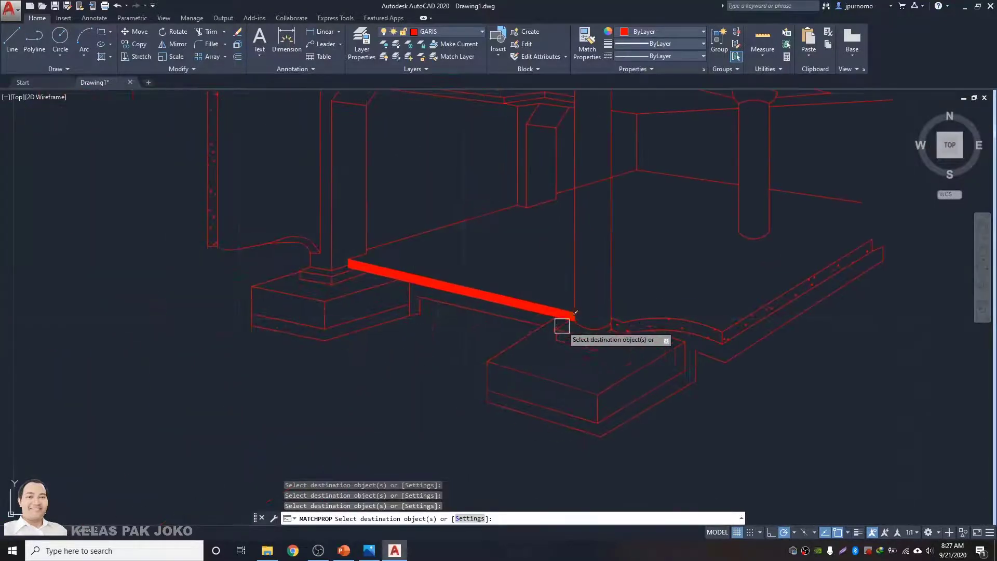
{"action": "scroll", "coordinate": [541, 316], "scroll_direction": "up", "scroll_amount": 7}
{"action": "left_click", "coordinate": [530, 294]}
{"action": "scroll", "coordinate": [500, 313], "scroll_direction": "down", "scroll_amount": 8}
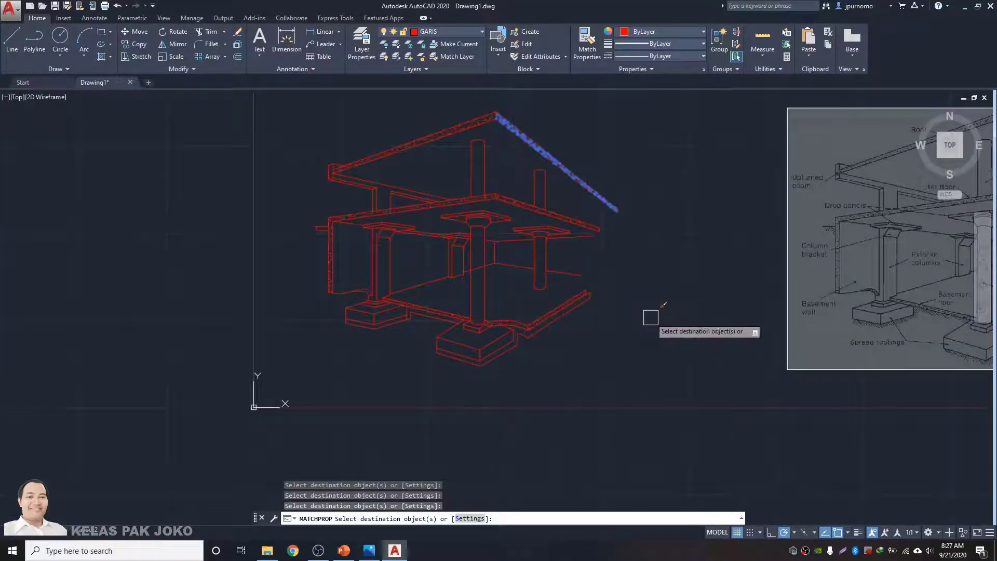
{"action": "middle_click_drag", "start_coordinate": [651, 317], "coordinate": [471, 325]}
{"action": "key", "text": "Return"}
- Fill the ground strips beneath both spread footings and the basement floor slab with a SOLID hatch
{"action": "middle_click_drag", "start_coordinate": [547, 354], "coordinate": [523, 343]}
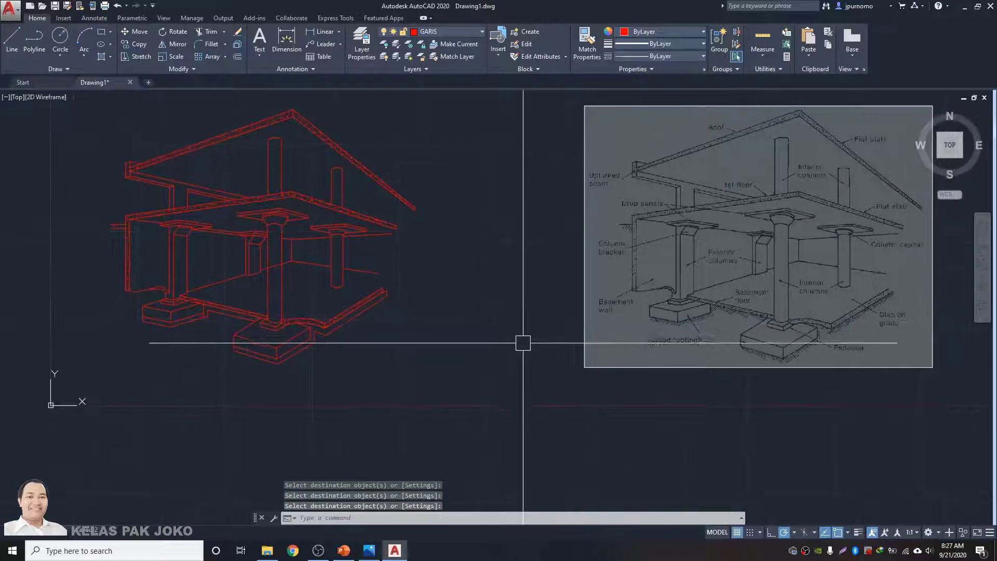
{"action": "scroll", "coordinate": [173, 315], "scroll_direction": "up", "scroll_amount": 4}
{"action": "middle_click_drag", "start_coordinate": [178, 327], "coordinate": [379, 332]}
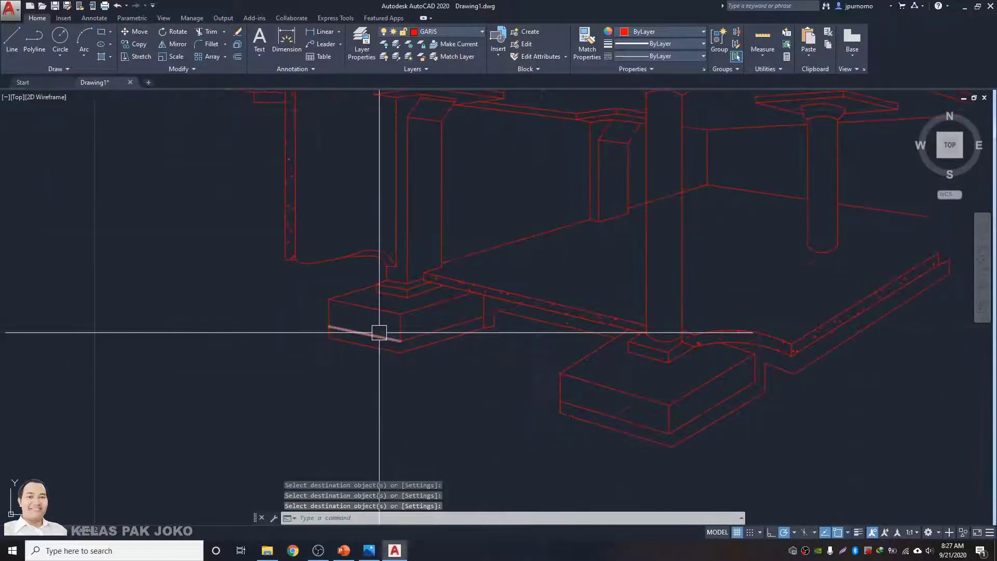
{"action": "type", "text": "h"}
{"action": "key", "text": "Return"}
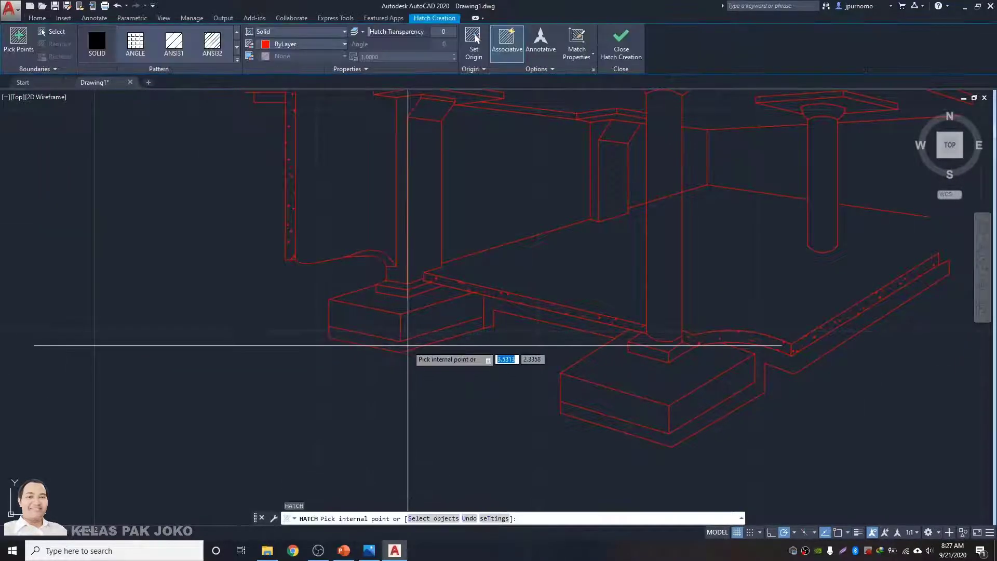
{"action": "left_click", "coordinate": [411, 345]}
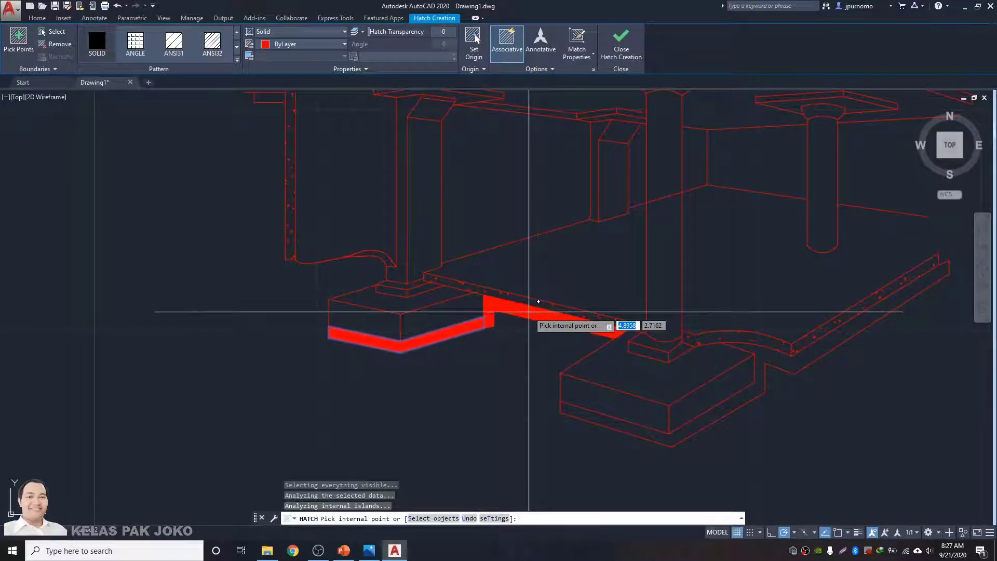
{"action": "left_click", "coordinate": [529, 311]}
{"action": "key", "text": "Return"}
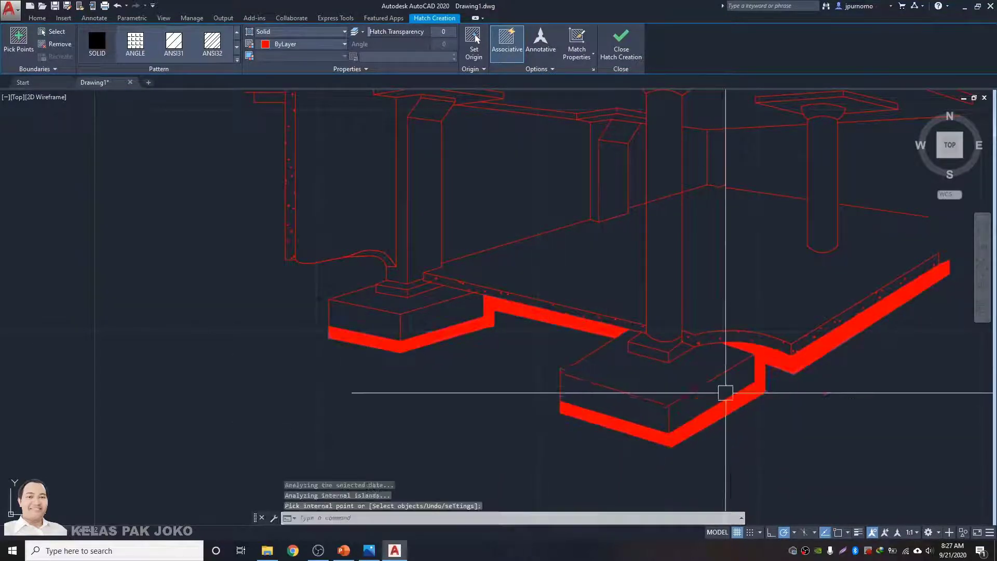
{"action": "key", "text": "Escape"}
- Select the ground strip hatch beneath the footings and change its pattern to AR-HBONE in its properties
{"action": "scroll", "coordinate": [367, 338], "scroll_direction": "up", "scroll_amount": 4}
{"action": "left_click", "coordinate": [371, 338]}
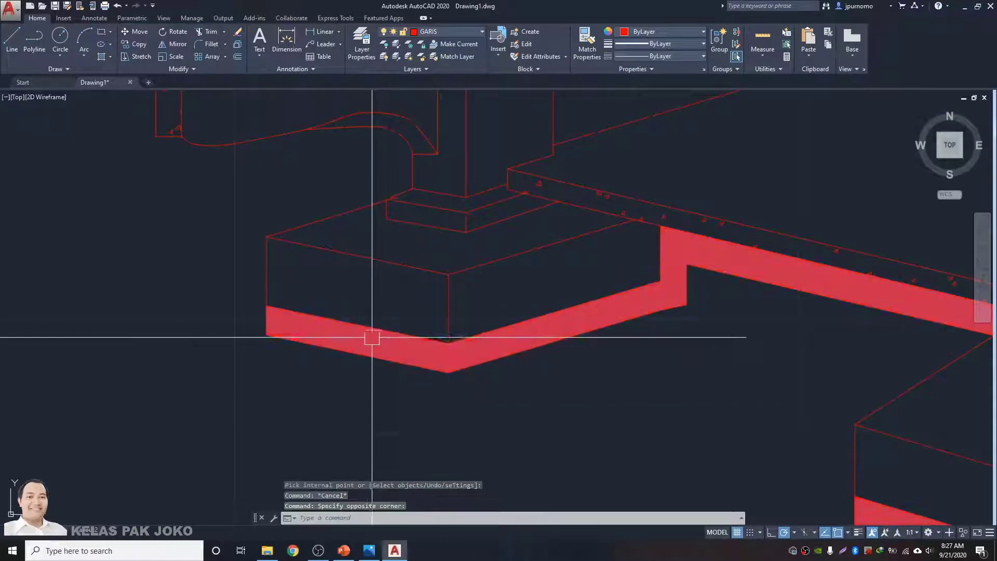
{"action": "key", "text": "Escape"}
{"action": "left_click", "coordinate": [443, 356]}
{"action": "key", "text": "Escape"}
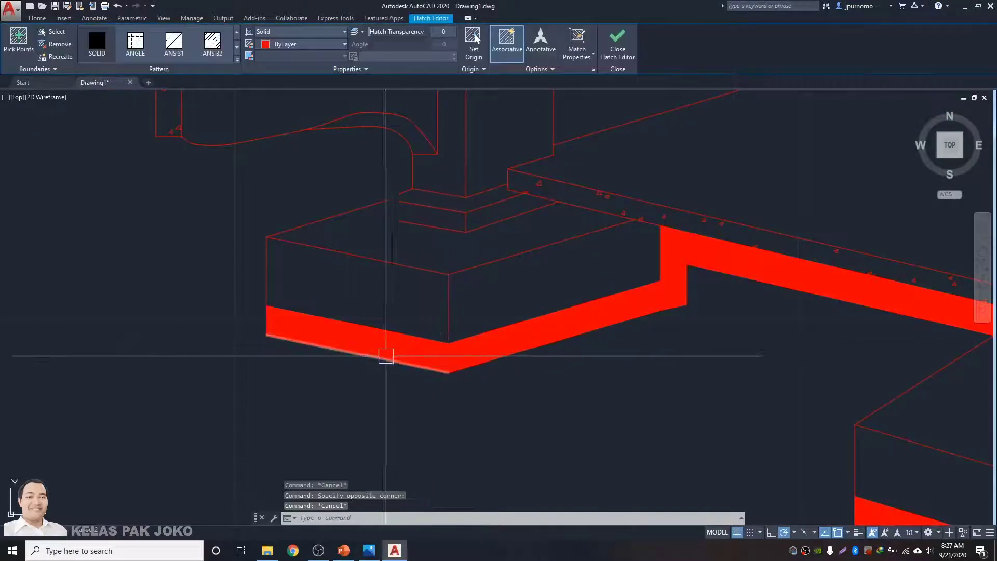
{"action": "left_click", "coordinate": [339, 334]}
{"action": "type", "text": "h"}
{"action": "key", "text": "Return"}
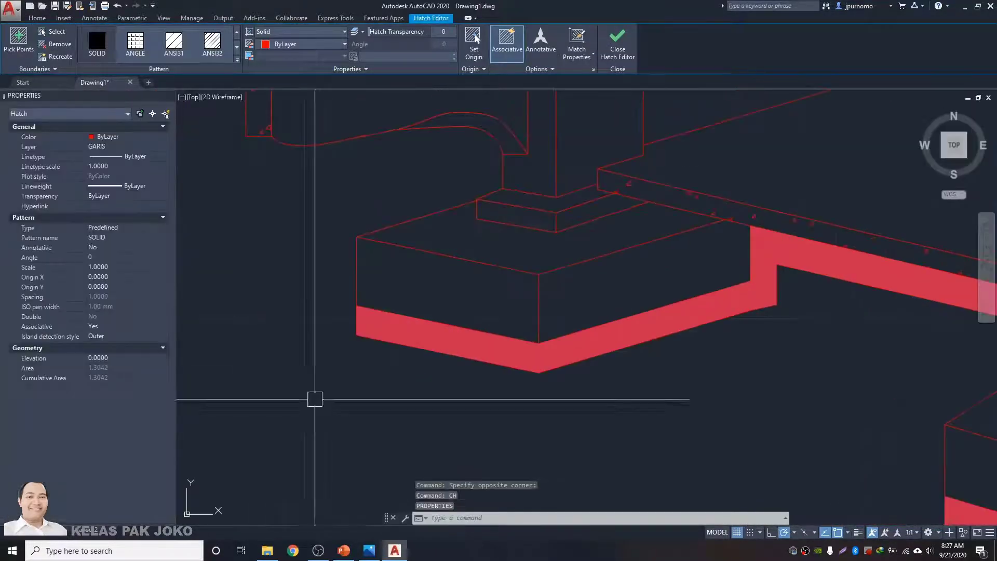
{"action": "left_click", "coordinate": [163, 237]}
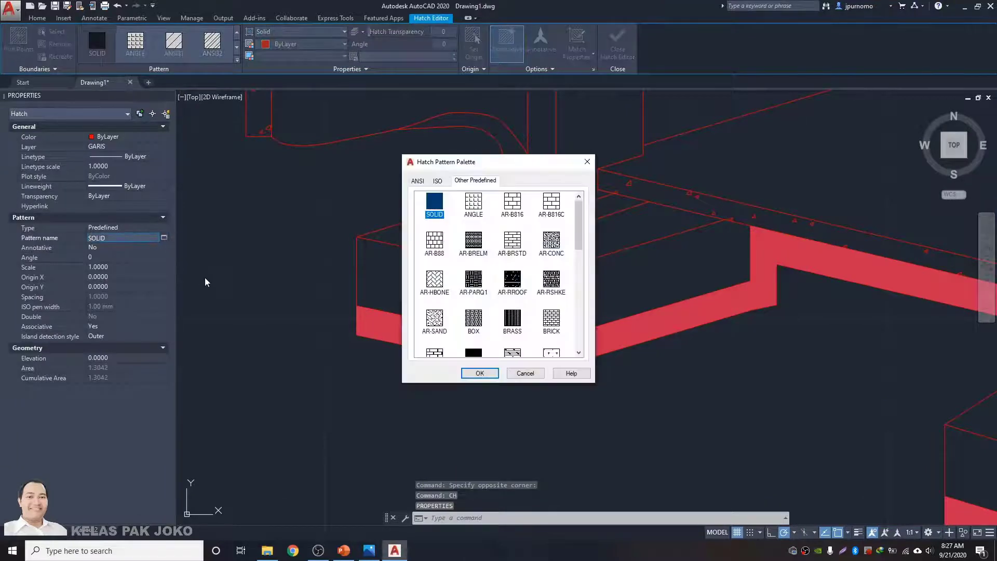
{"action": "left_click_drag", "start_coordinate": [534, 169], "coordinate": [229, 128]}
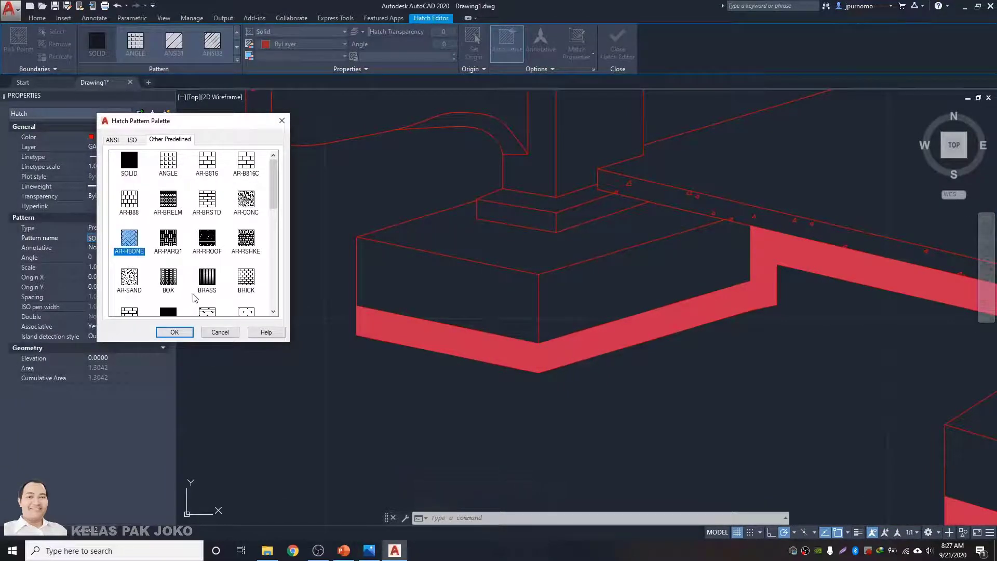
{"action": "left_click", "coordinate": [175, 332]}
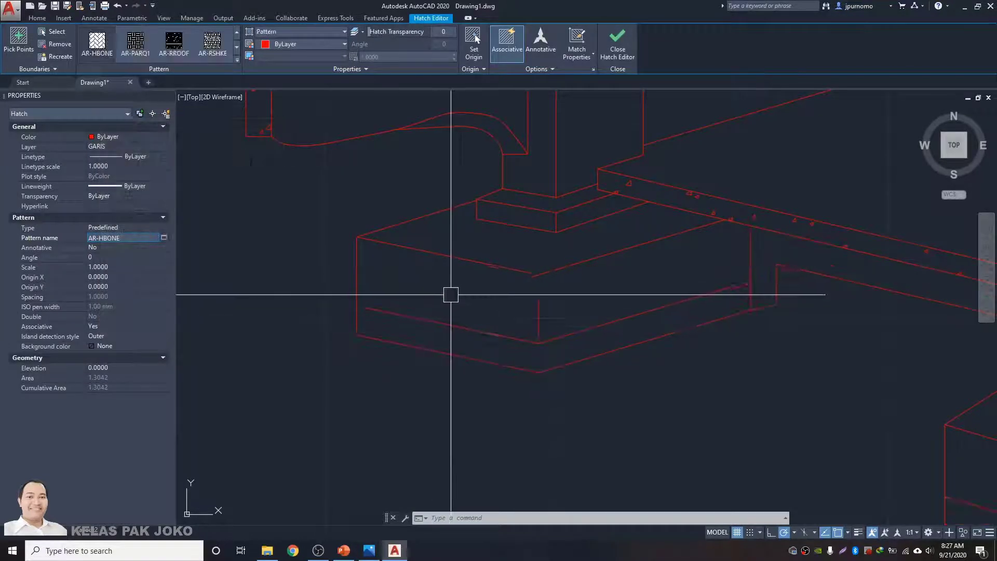
- Set the ground strip hatch's scale to 0.025 and deselect it
{"action": "left_click", "coordinate": [127, 266]}
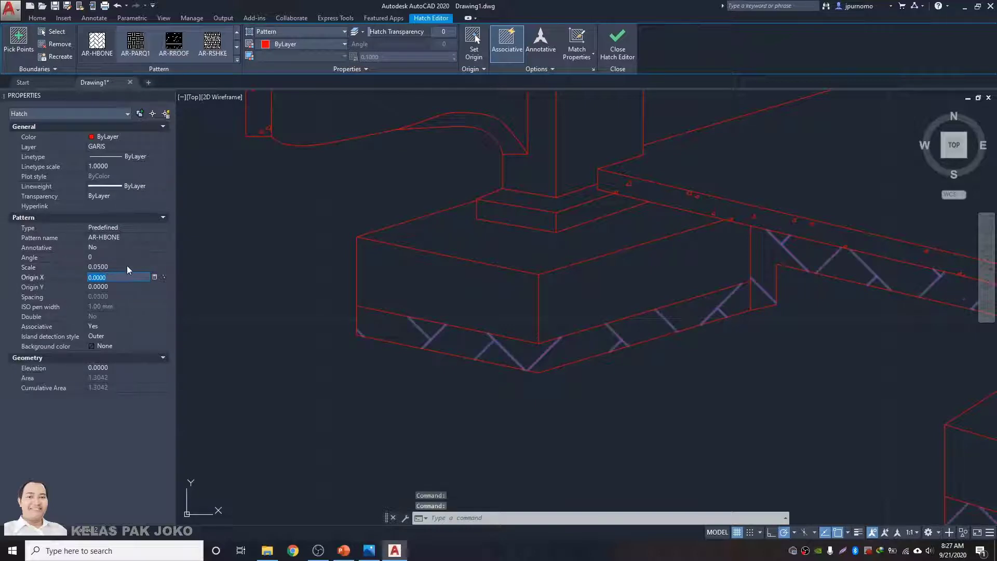
{"action": "left_click", "coordinate": [126, 266]}
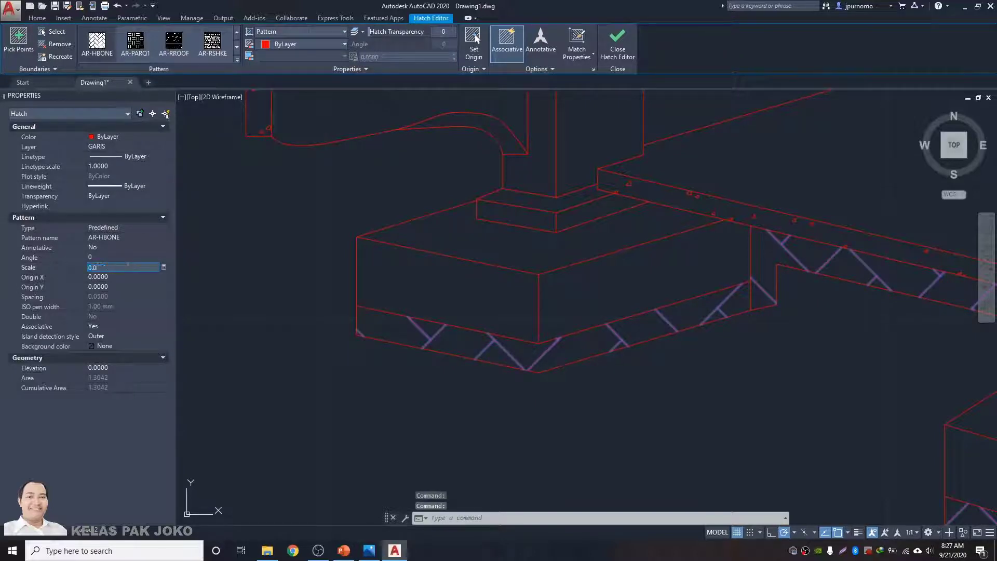
{"action": "key", "text": "Tab"}
{"action": "scroll", "coordinate": [663, 343], "scroll_direction": "down", "scroll_amount": 5}
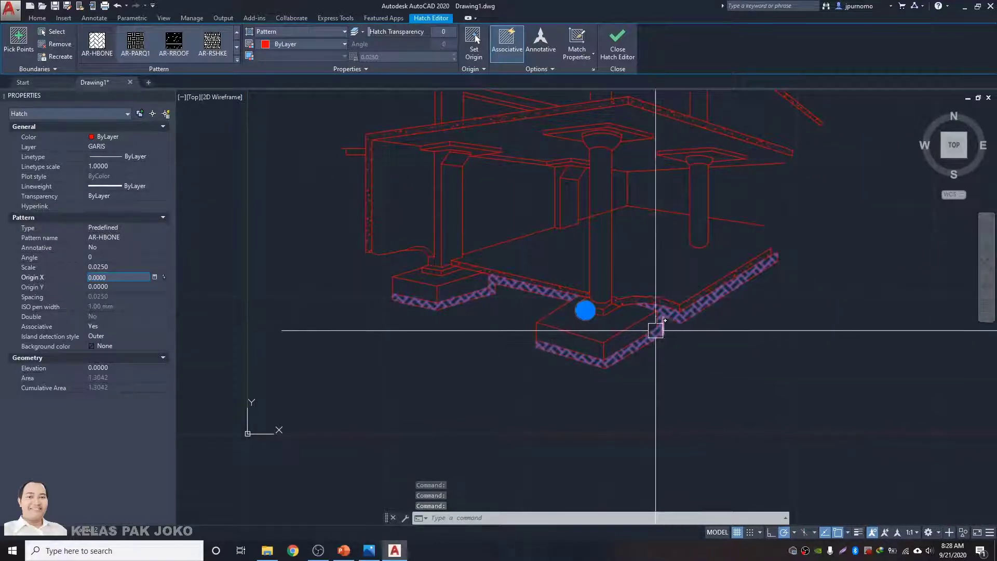
{"action": "key", "text": "Escape"}
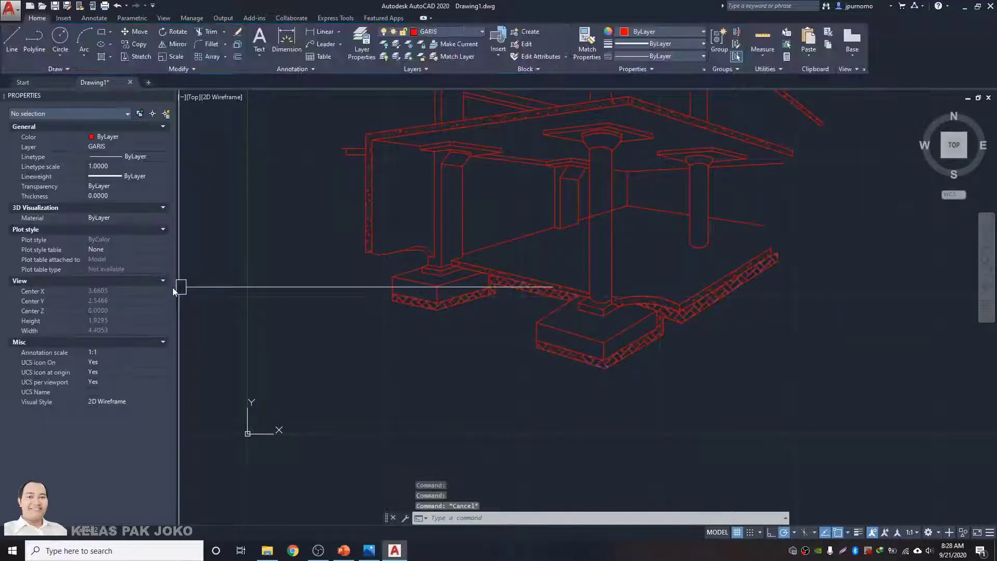
- Erase the lower outline lines of the ground hatch beneath the left spread footing
{"action": "scroll", "coordinate": [436, 308], "scroll_direction": "up", "scroll_amount": 5}
{"action": "left_click", "coordinate": [412, 301]}
{"action": "type", "text": "e"}
{"action": "key", "text": "space"}
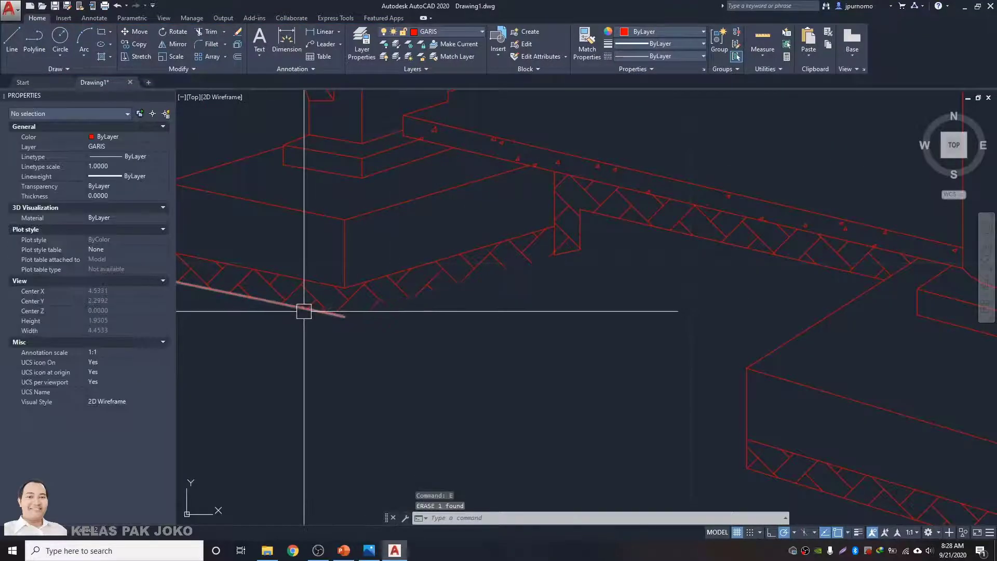
{"action": "left_click", "coordinate": [305, 311]}
{"action": "key", "text": "space"}
{"action": "middle_click_drag", "start_coordinate": [326, 327], "coordinate": [496, 348]}
{"action": "left_click", "coordinate": [329, 302]}
{"action": "key", "text": "Escape"}
- Erase the ground hatch's boundary lines at the step beside the left footing and under the adjoining floor slab
{"action": "middle_click_drag", "start_coordinate": [740, 307], "coordinate": [574, 347]}
{"action": "left_click", "coordinate": [571, 313]}
{"action": "key", "text": "space"}
{"action": "scroll", "coordinate": [561, 306], "scroll_direction": "up", "scroll_amount": 2}
{"action": "left_click", "coordinate": [556, 299]}
{"action": "key", "text": "space"}
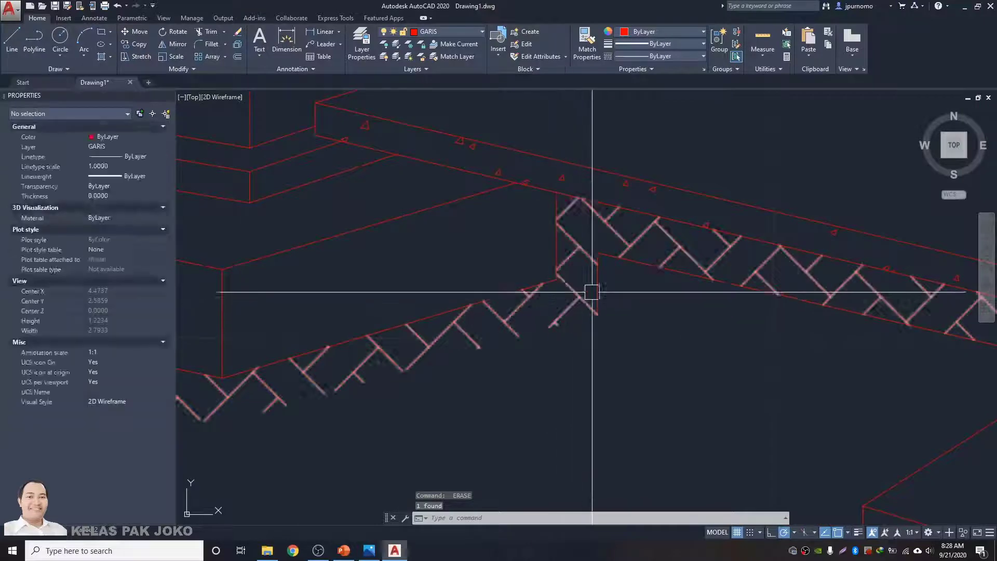
{"action": "left_click", "coordinate": [598, 296]}
{"action": "key", "text": "space"}
{"action": "key", "text": "Escape"}
{"action": "scroll", "coordinate": [605, 298], "scroll_direction": "down", "scroll_amount": 2}
{"action": "middle_click_drag", "start_coordinate": [627, 288], "coordinate": [594, 297]}
{"action": "left_click", "coordinate": [590, 290]}
{"action": "key", "text": "space"}
- Erase the ground hatch's lower outline and short end line beneath the front-left side of the right spread footing
{"action": "scroll", "coordinate": [597, 295], "scroll_direction": "down", "scroll_amount": 4}
{"action": "middle_click_drag", "start_coordinate": [687, 347], "coordinate": [627, 318]}
{"action": "scroll", "coordinate": [577, 339], "scroll_direction": "up", "scroll_amount": 2}
{"action": "scroll", "coordinate": [592, 379], "scroll_direction": "up", "scroll_amount": 4}
{"action": "left_click", "coordinate": [596, 365]}
{"action": "key", "text": "space"}
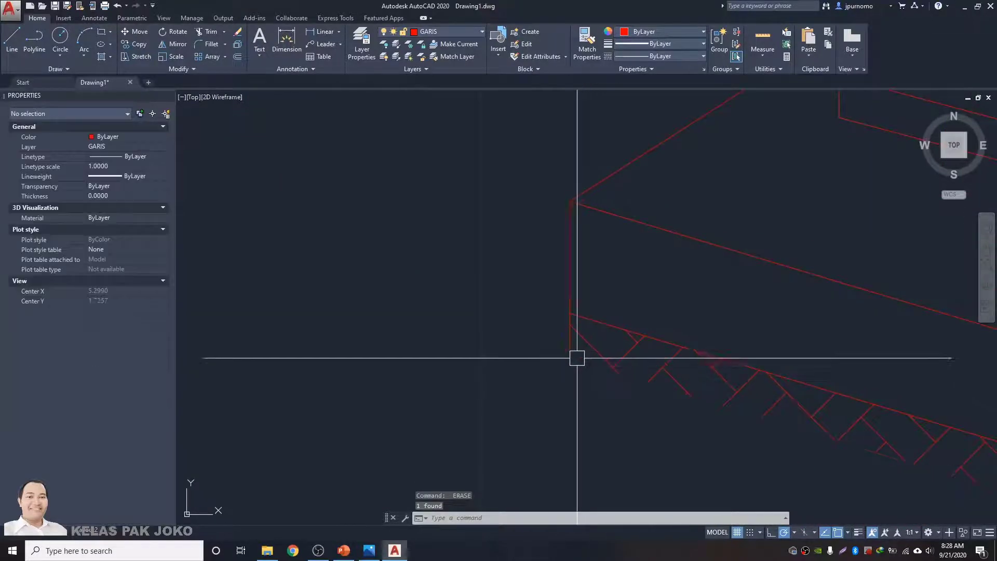
{"action": "left_click", "coordinate": [573, 346]}
{"action": "key", "text": "space"}
{"action": "scroll", "coordinate": [631, 356], "scroll_direction": "down", "scroll_amount": 2}
{"action": "middle_click_drag", "start_coordinate": [631, 356], "coordinate": [457, 318]}
- Erase the ground hatch's outline beneath the right footing's other side and the boundary lines at the adjoining step
{"action": "left_click", "coordinate": [717, 393]}
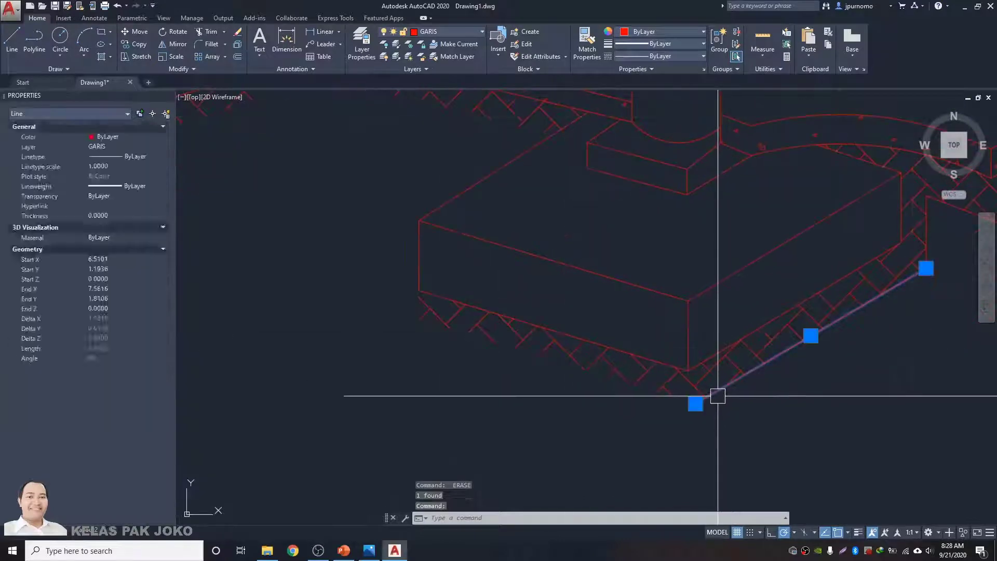
{"action": "key", "text": "space"}
{"action": "scroll", "coordinate": [769, 340], "scroll_direction": "up", "scroll_amount": 3}
{"action": "left_click", "coordinate": [749, 310]}
{"action": "key", "text": "space"}
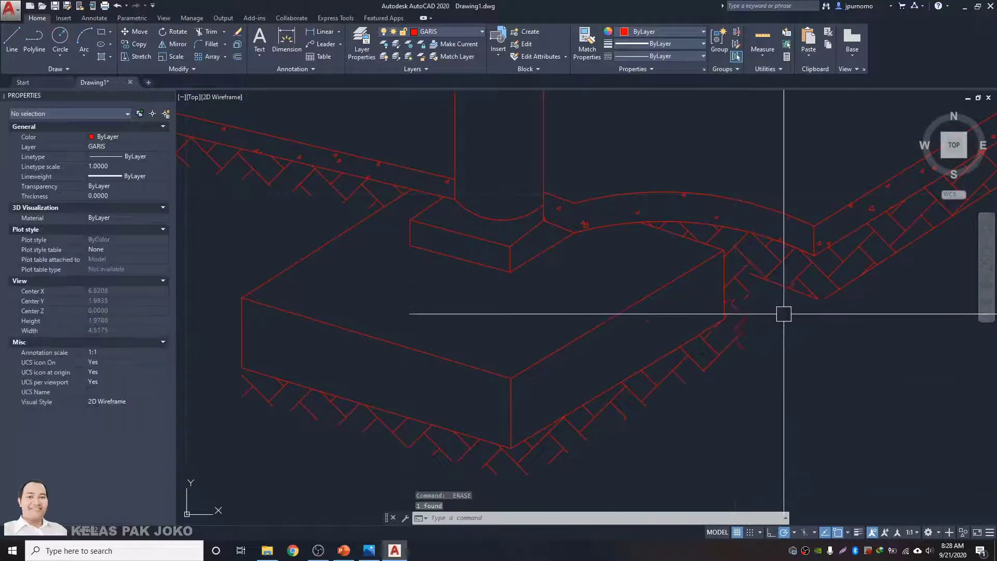
{"action": "left_click", "coordinate": [793, 292]}
{"action": "key", "text": "space"}
- Set the AR-HBONE ground hatch's scale to 0.0125 and deselect it
{"action": "scroll", "coordinate": [856, 294], "scroll_direction": "down", "scroll_amount": 5}
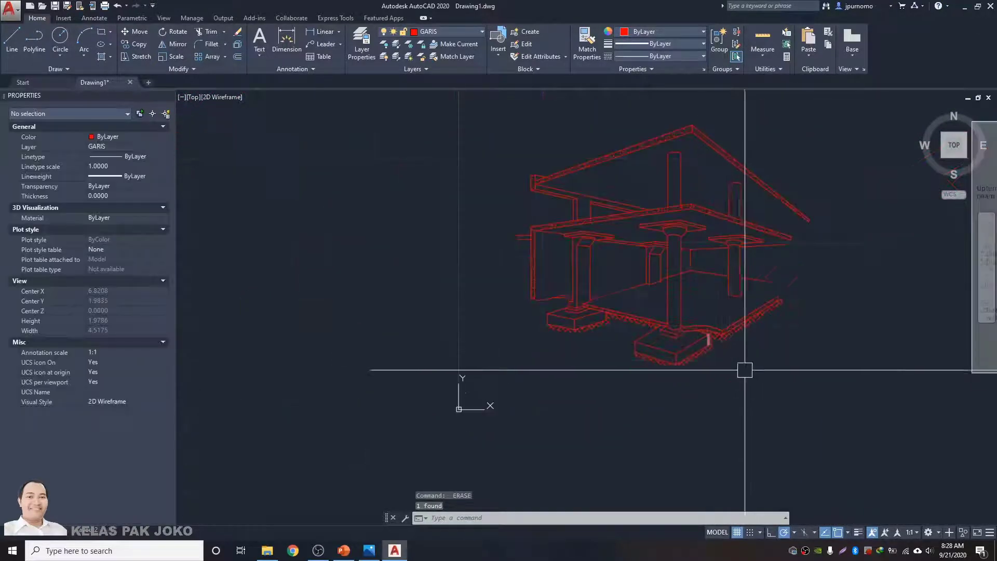
{"action": "scroll", "coordinate": [712, 345], "scroll_direction": "up", "scroll_amount": 3}
{"action": "scroll", "coordinate": [709, 338], "scroll_direction": "down", "scroll_amount": 2}
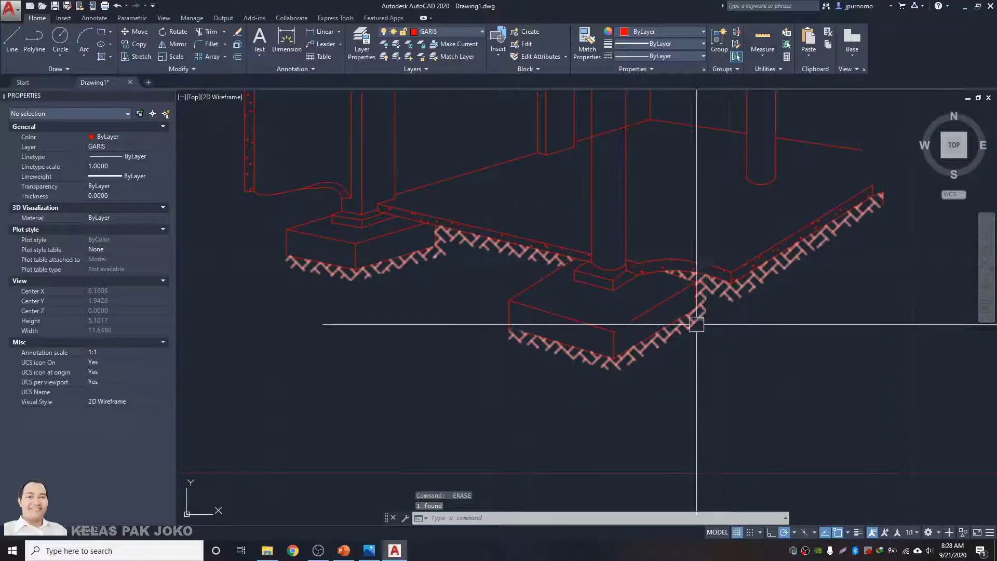
{"action": "scroll", "coordinate": [419, 263], "scroll_direction": "up", "scroll_amount": 3}
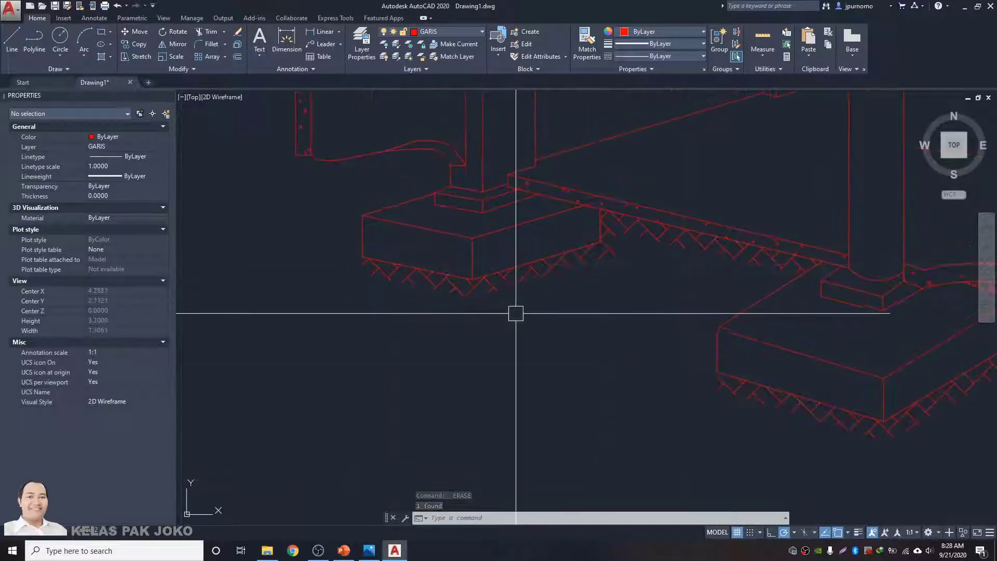
{"action": "left_click", "coordinate": [515, 280]}
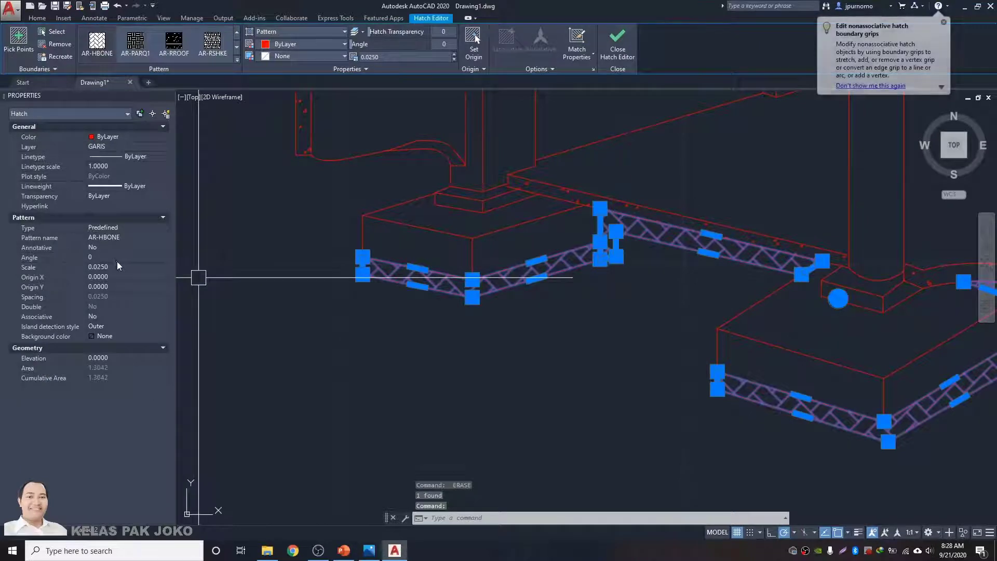
{"action": "left_click", "coordinate": [119, 267]}
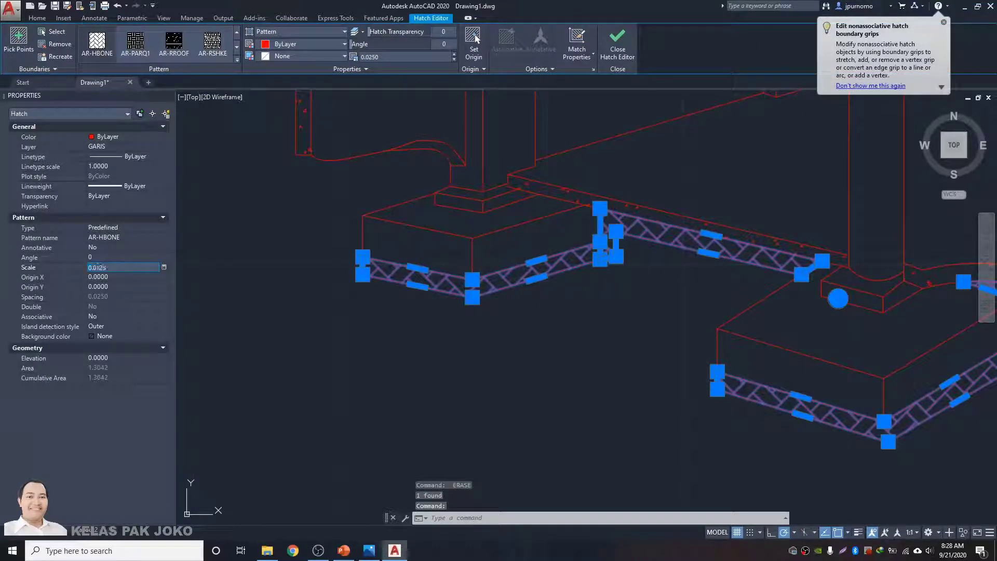
{"action": "key", "text": "Return"}
{"action": "key", "text": "Escape"}
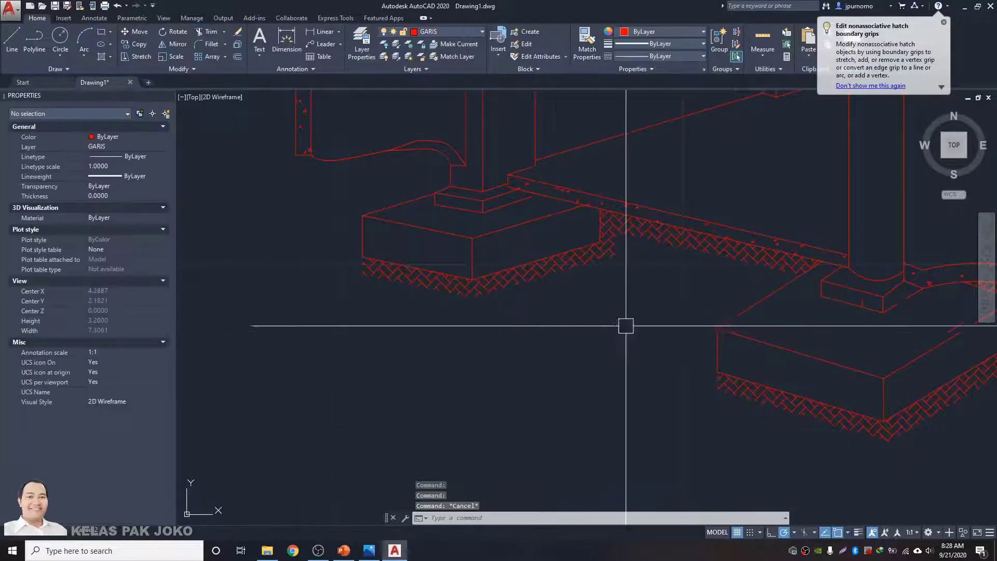
{"action": "scroll", "coordinate": [418, 341], "scroll_direction": "down", "scroll_amount": 6}
{"action": "scroll", "coordinate": [622, 347], "scroll_direction": "up", "scroll_amount": 6}
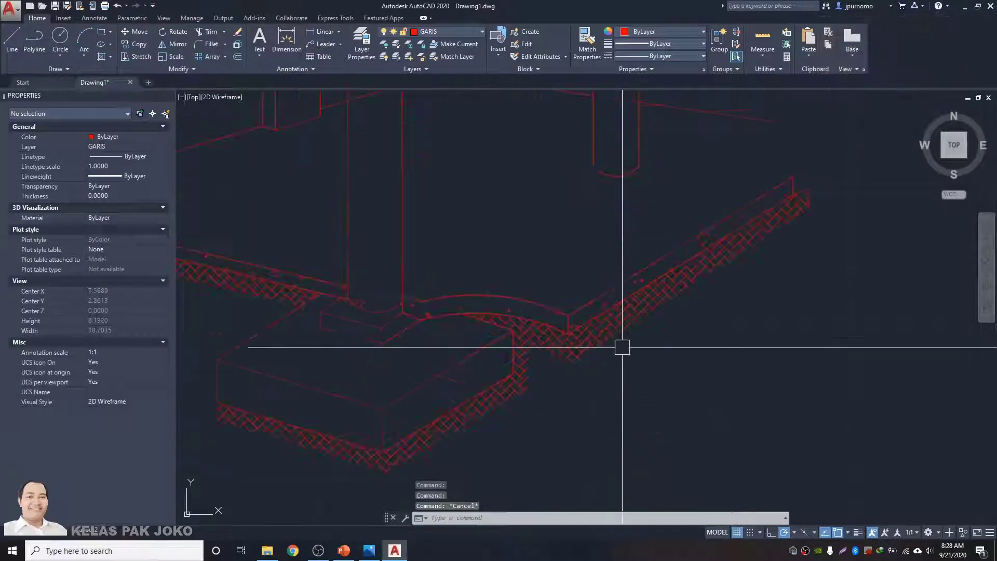
- Undo the ground hatch's scale change and the preceding erasures of its boundary lines
{"action": "type", "text": "u"}
{"action": "key", "text": "Return"}
{"action": "key", "text": "Return"}
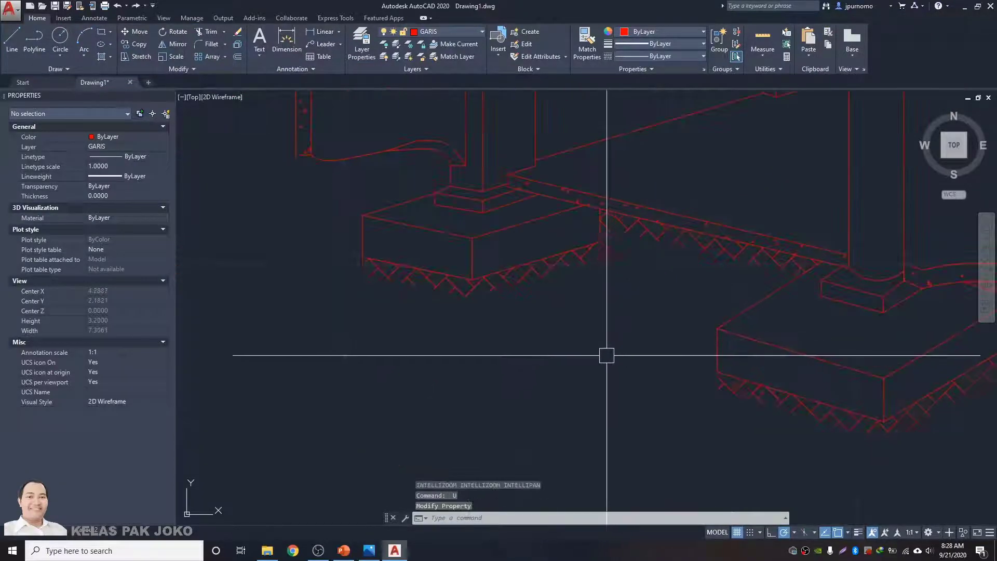
{"action": "key", "text": "Return"}
{"action": "key", "text": "Return"}
{"action": "key", "text": "Return"}
{"action": "key", "text": "Return"}
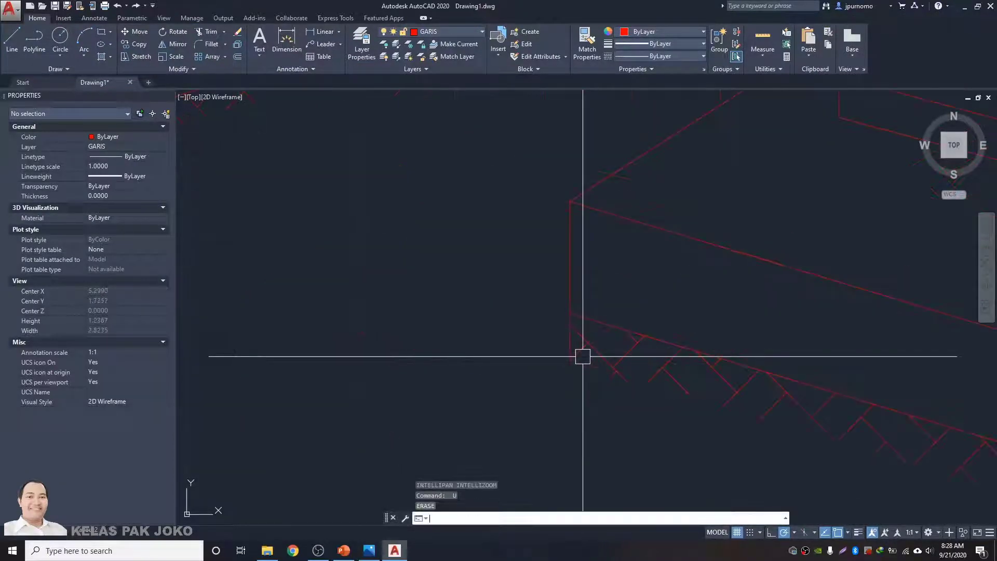
{"action": "key", "text": "Return"}
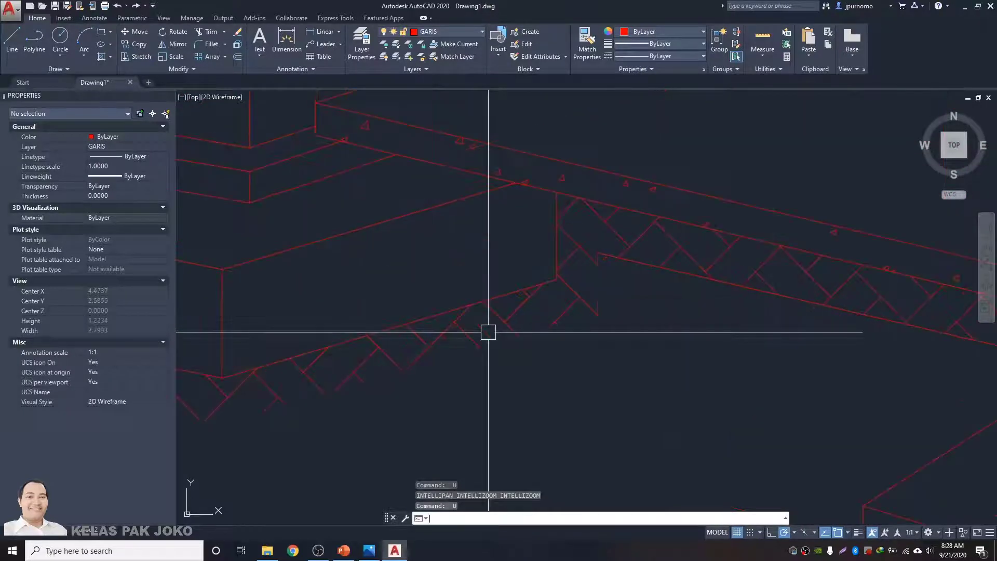
{"action": "key", "text": "Return"}
{"action": "key", "text": "Return"}
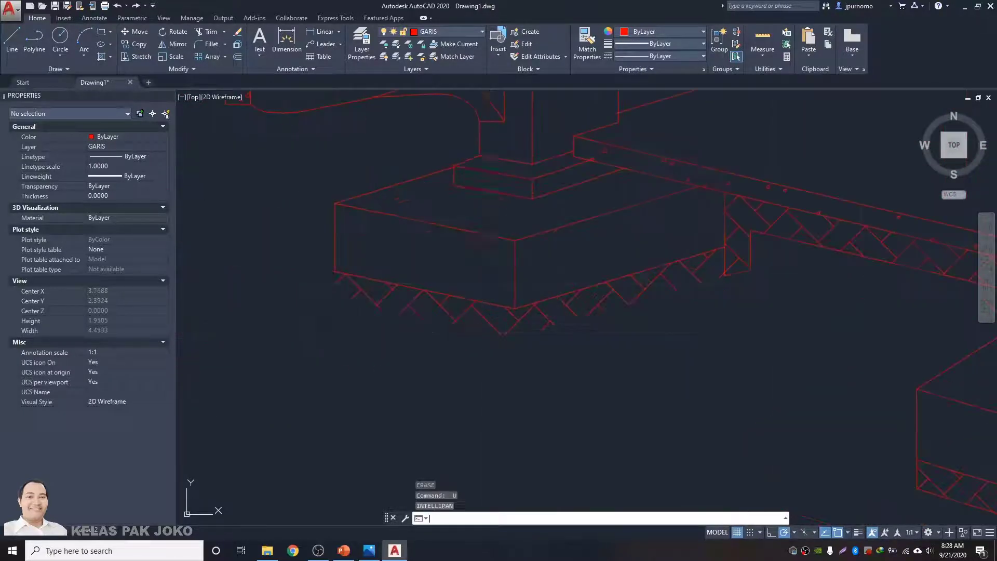
{"action": "key", "text": "Return"}
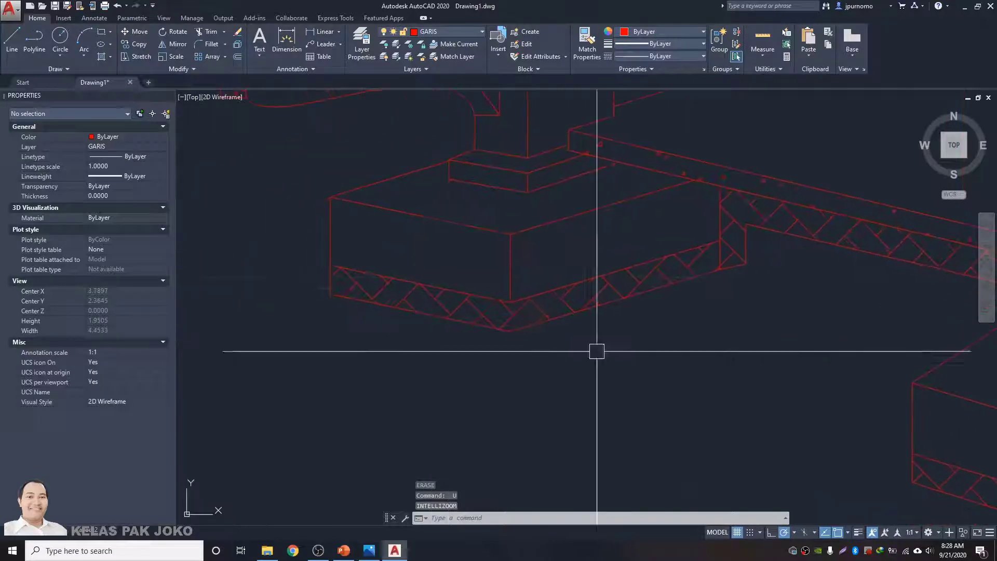
- Set the scale of the still-bounded ground hatch beneath the footings to 0.0125 and deselect it
{"action": "left_click", "coordinate": [440, 319]}
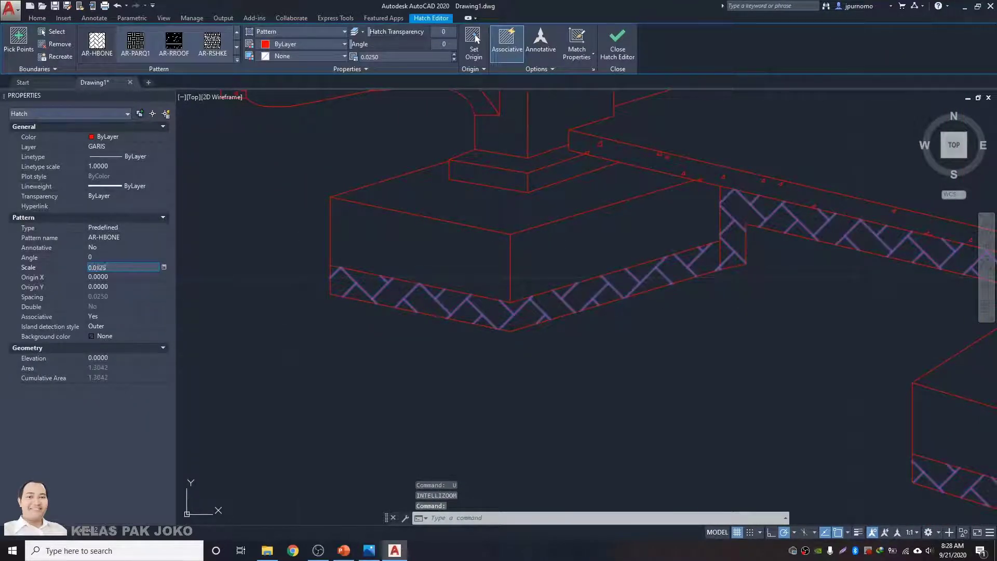
{"action": "key", "text": "Return"}
{"action": "key", "text": "Escape"}
- Try moving only the front-left lower outline of the left footing's ground hatch slightly upward, and undo the move
{"action": "left_click", "coordinate": [434, 315]}
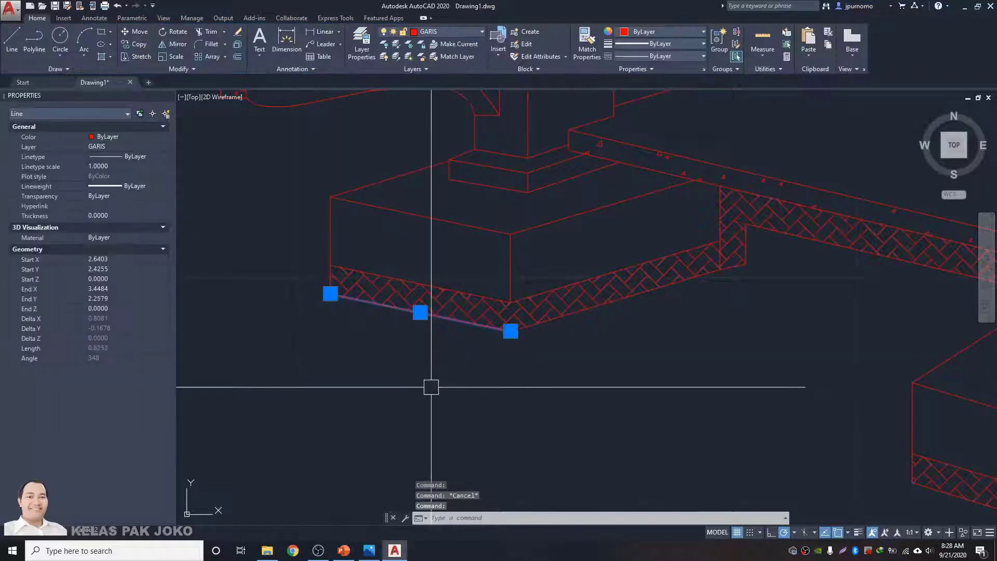
{"action": "type", "text": "m"}
{"action": "key", "text": "Return"}
{"action": "left_click", "coordinate": [415, 425]}
{"action": "left_click", "coordinate": [414, 419]}
{"action": "left_click", "coordinate": [561, 316]}
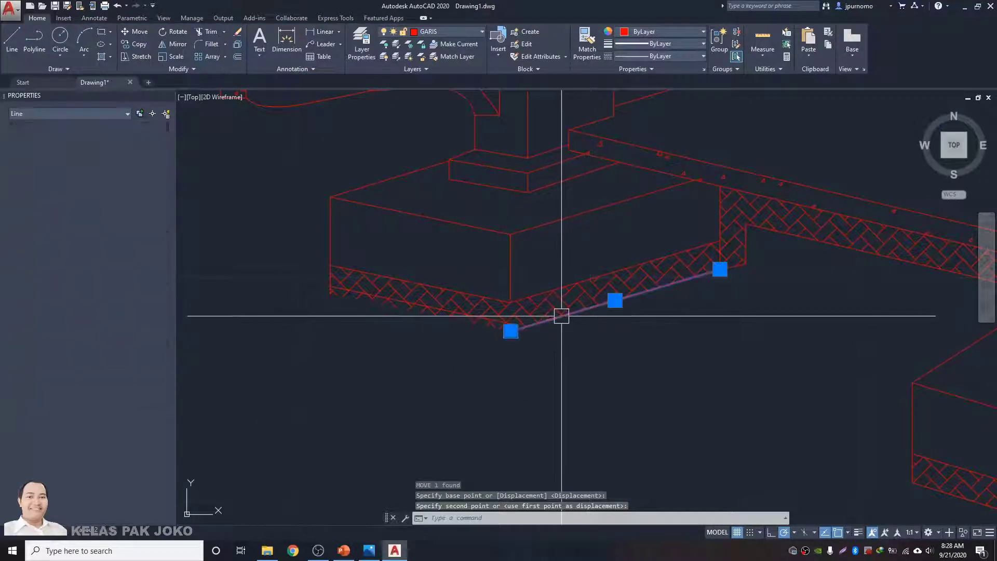
{"action": "key", "text": "Escape"}
{"action": "key", "text": "Return"}
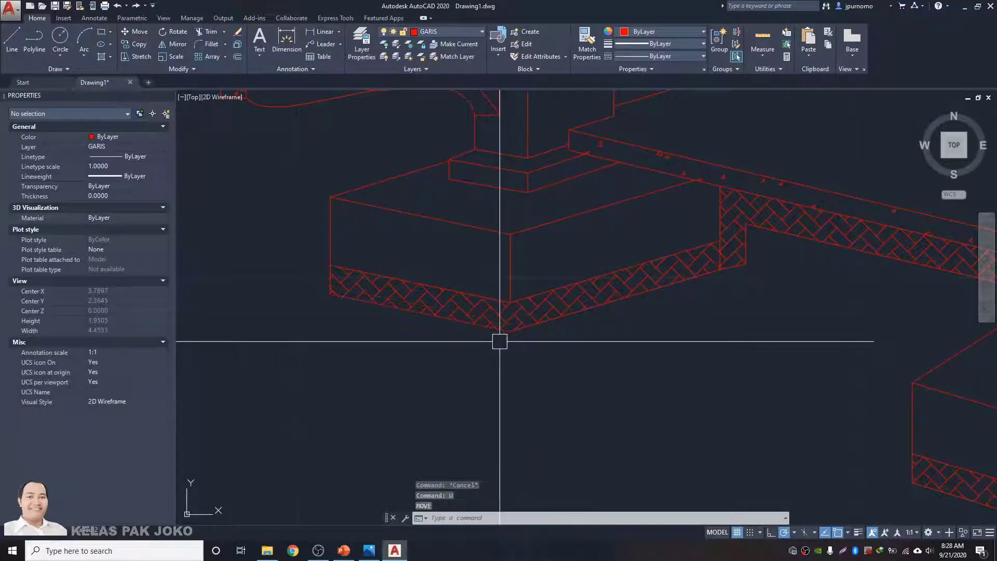
- Move both lower outline lines of the ground hatch beneath the left footing slightly straight up to thin the strip
{"action": "type", "text": "m"}
{"action": "key", "text": "Return"}
{"action": "key", "text": "Return"}
{"action": "left_click", "coordinate": [527, 393]}
{"action": "left_click", "coordinate": [527, 381]}
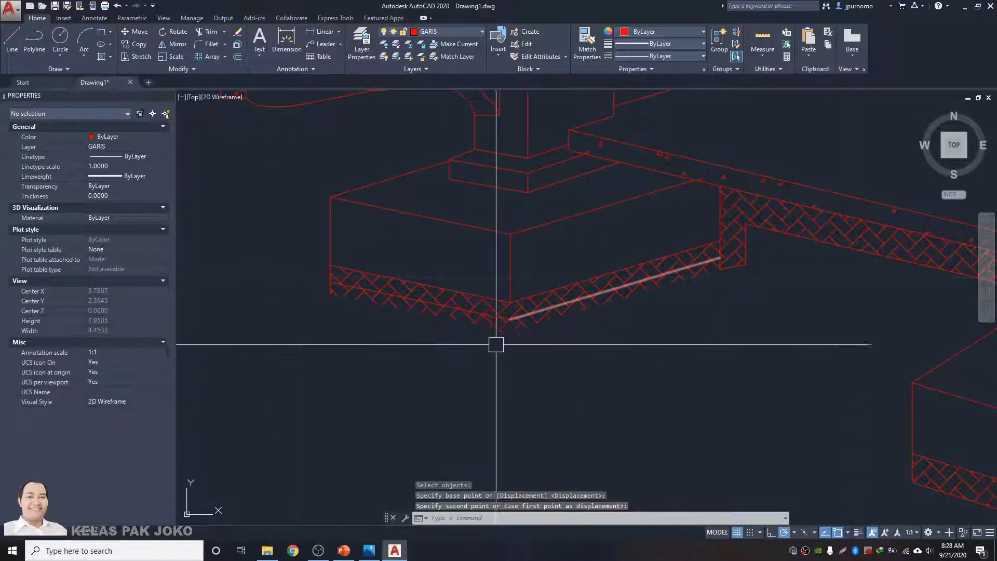
{"action": "key", "text": "Escape"}
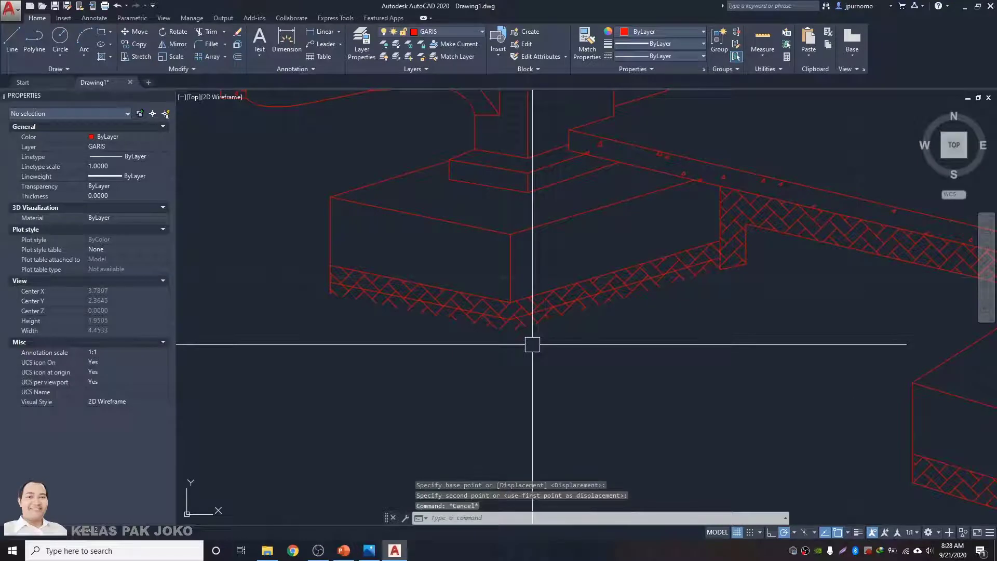
- Trim the moved outline lines where they meet beneath the left footing's front corner
{"action": "key", "text": "Return"}
{"action": "scroll", "coordinate": [533, 345], "scroll_direction": "up", "scroll_amount": 4}
{"action": "left_click", "coordinate": [439, 317]}
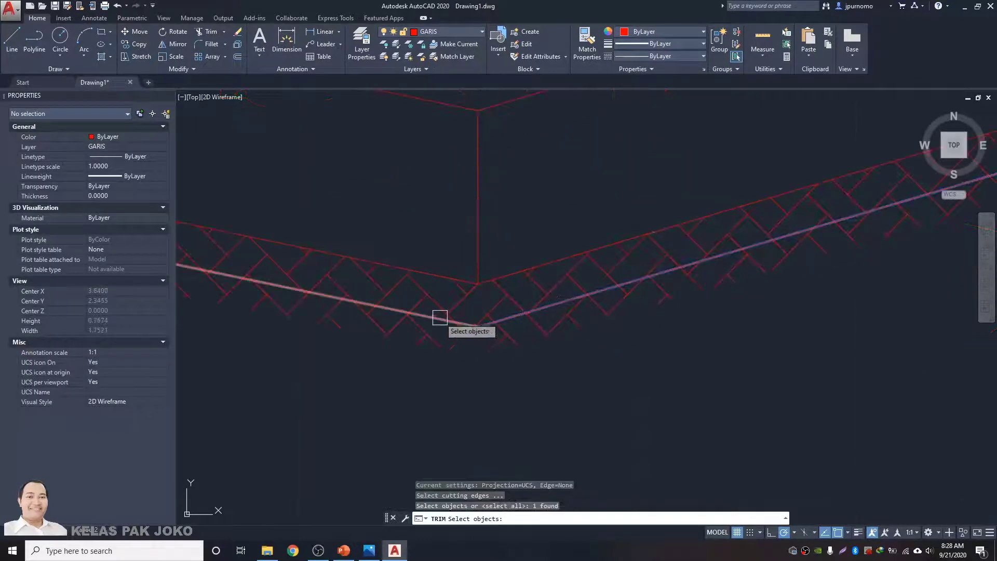
{"action": "key", "text": "Return"}
{"action": "scroll", "coordinate": [443, 345], "scroll_direction": "down", "scroll_amount": 4}
{"action": "key", "text": "Escape"}
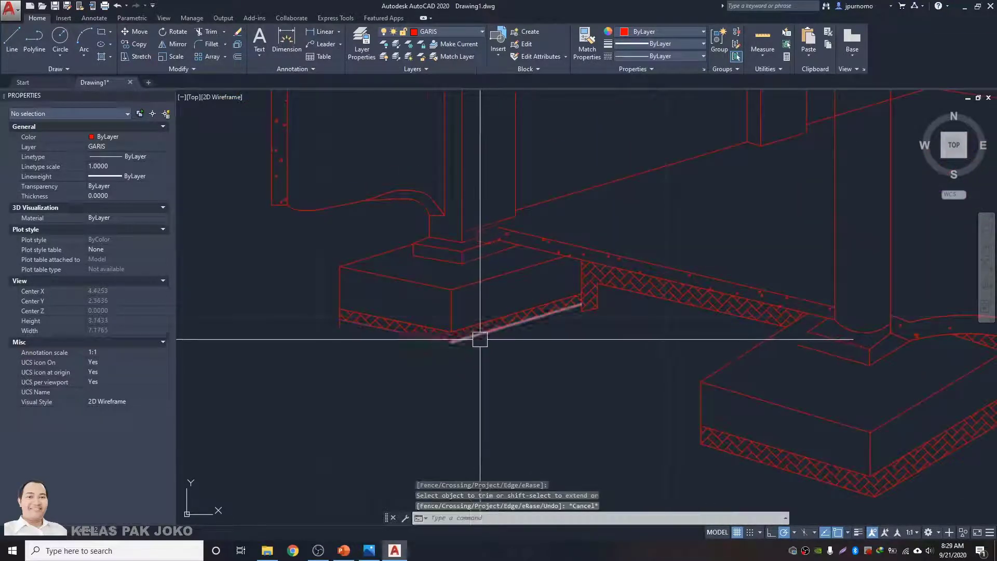
- Erase the two lower outline lines of the thinned ground hatch beneath the left footing
{"action": "left_click", "coordinate": [471, 339]}
{"action": "type", "text": "e"}
{"action": "key", "text": "Return"}
{"action": "left_click", "coordinate": [409, 349]}
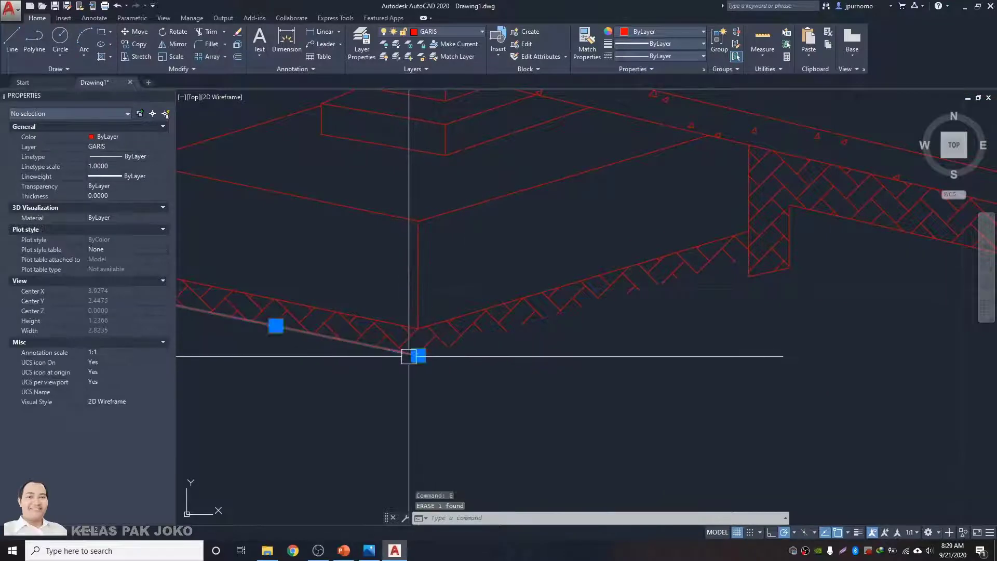
{"action": "key", "text": "Escape"}
{"action": "mouse_move", "coordinate": [410, 349]}
{"action": "middle_mouse_down"}
{"action": "mouse_move", "coordinate": [365, 370]}
{"action": "mouse_move", "coordinate": [504, 374]}
{"action": "middle_mouse_up"}
{"action": "left_click", "coordinate": [364, 332]}
{"action": "type", "text": "e"}
{"action": "key", "text": "Return"}
{"action": "key", "text": "Escape"}
{"action": "middle_click_drag", "start_coordinate": [681, 348], "coordinate": [478, 357]}
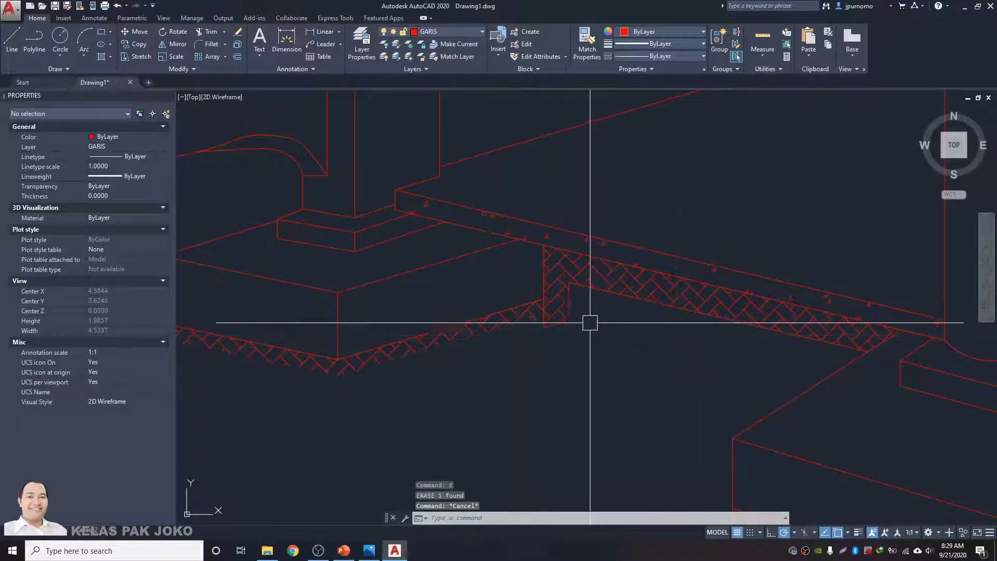
- Compare the ground hatch and its step beside the left footing with the reference image
{"action": "scroll", "coordinate": [556, 311], "scroll_direction": "down", "scroll_amount": 10}
{"action": "middle_click_drag", "start_coordinate": [751, 309], "coordinate": [719, 308]}
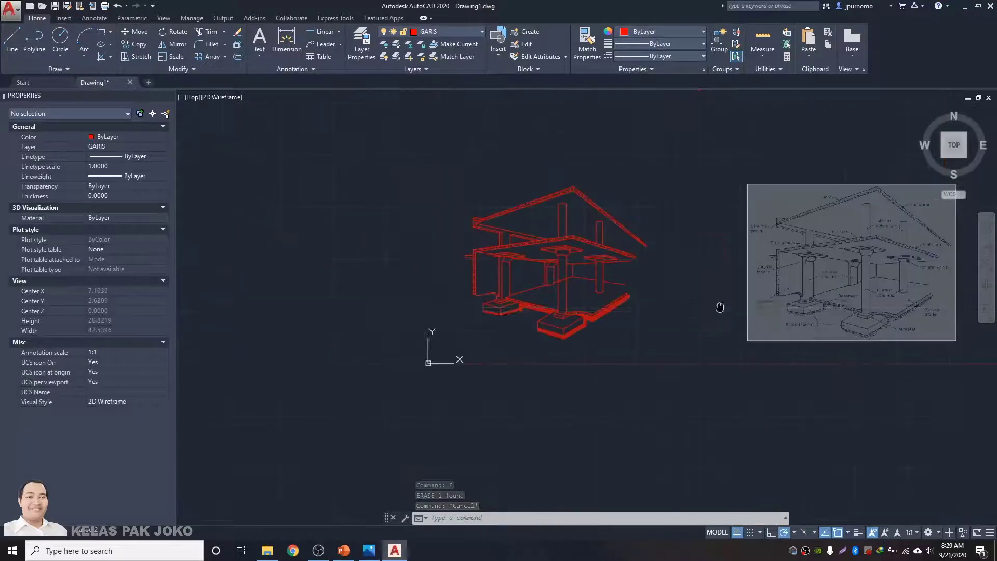
{"action": "scroll", "coordinate": [796, 313], "scroll_direction": "up", "scroll_amount": 8}
{"action": "middle_click_drag", "start_coordinate": [834, 331], "coordinate": [651, 328]}
{"action": "scroll", "coordinate": [650, 329], "scroll_direction": "down", "scroll_amount": 10}
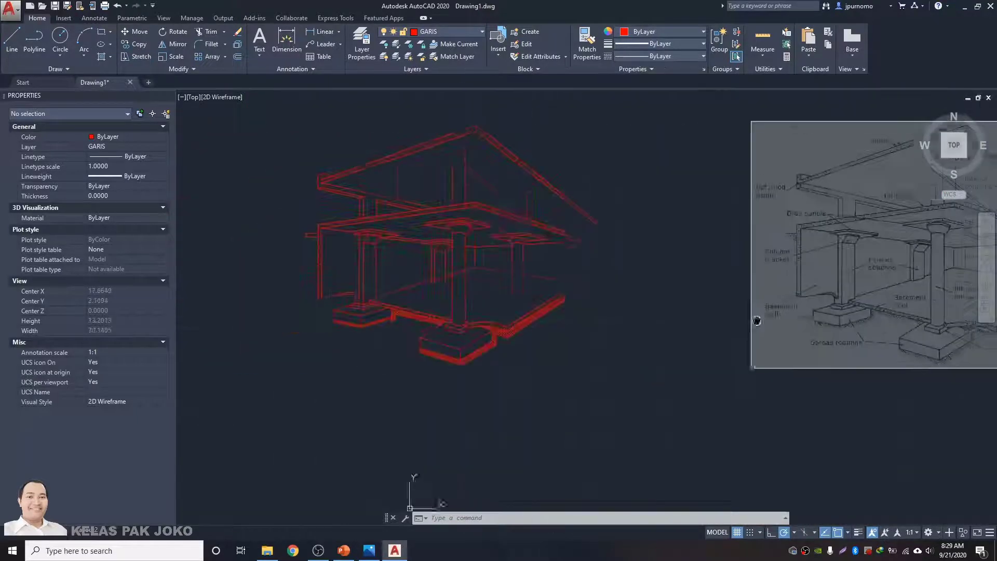
{"action": "scroll", "coordinate": [419, 318], "scroll_direction": "up", "scroll_amount": 10}
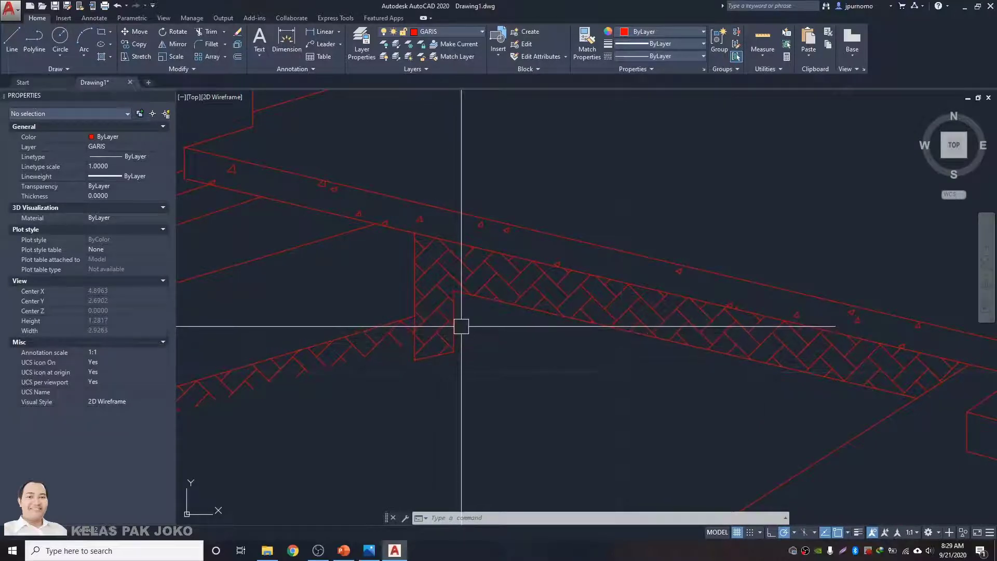
{"action": "scroll", "coordinate": [461, 325], "scroll_direction": "down", "scroll_amount": 10}
{"action": "scroll", "coordinate": [461, 325], "scroll_direction": "up", "scroll_amount": 13}
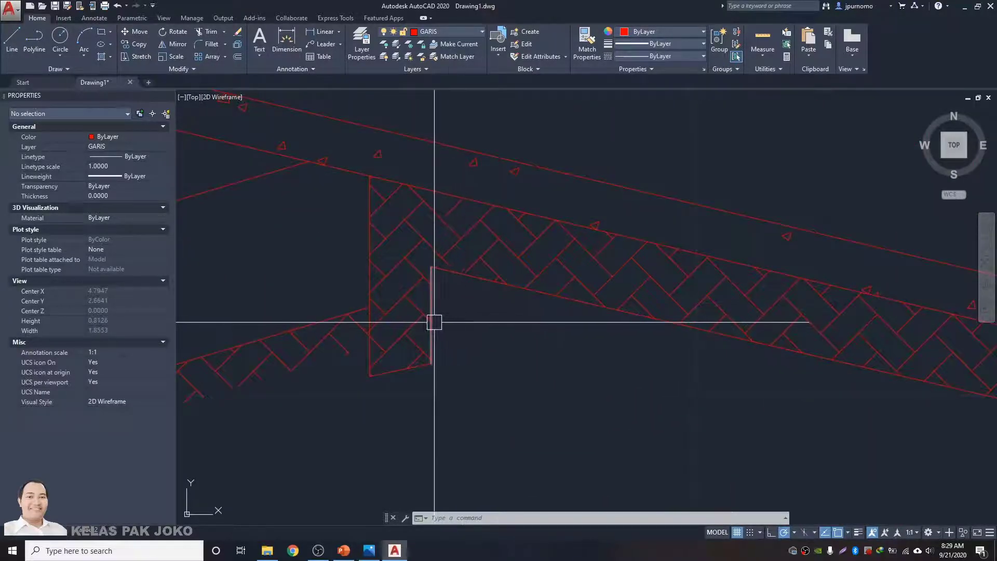
- Move the ground hatch's lower outline under the floor slab straight up by about 0.06
{"action": "scroll", "coordinate": [434, 322], "scroll_direction": "down", "scroll_amount": 5}
{"action": "left_click", "coordinate": [514, 288]}
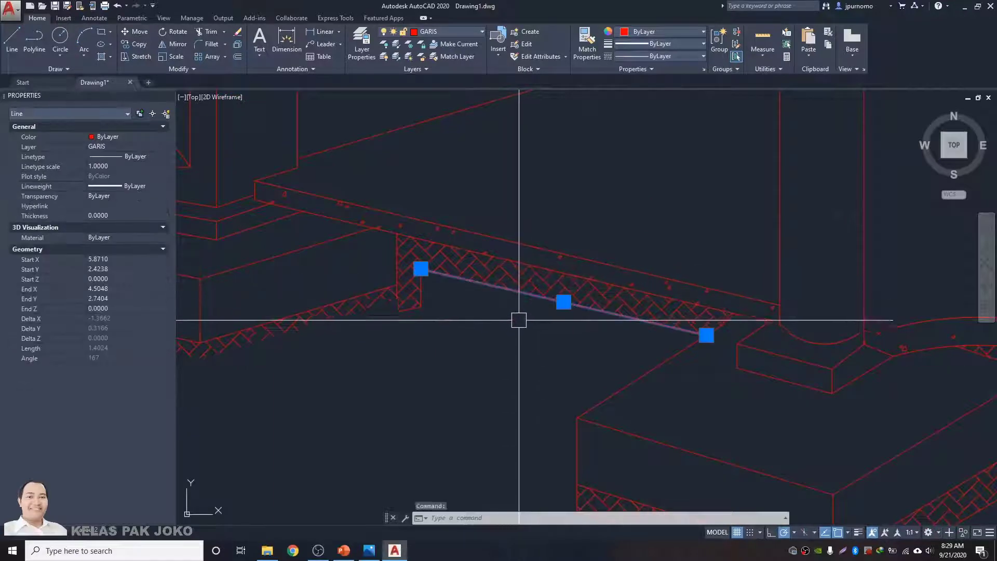
{"action": "key", "text": "Return"}
{"action": "left_click", "coordinate": [500, 354]}
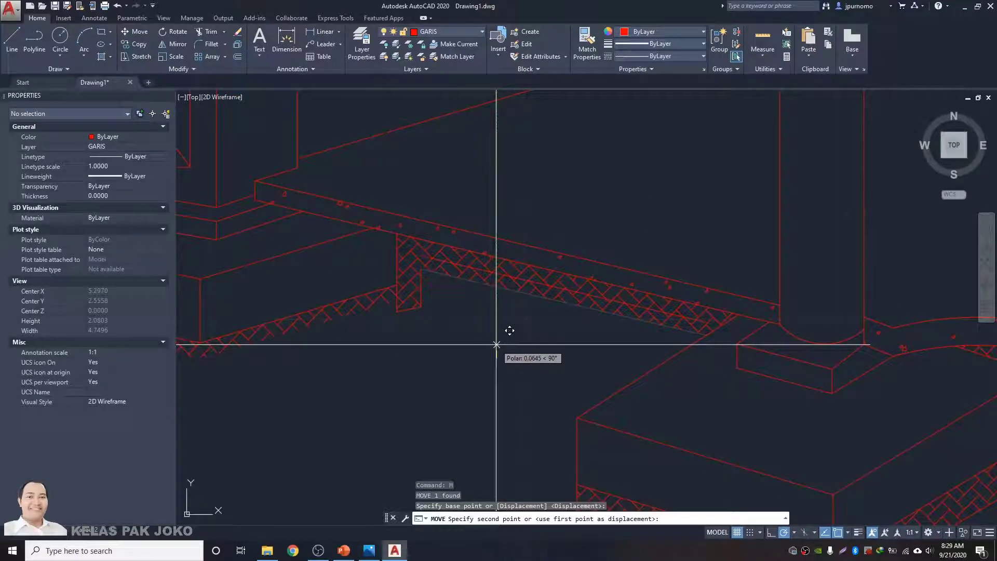
{"action": "key", "text": "Escape"}
- Extend the moved slab-side outline to the right footing's upper-left edge line
{"action": "type", "text": "ecx"}
{"action": "key", "text": "Return"}
{"action": "key", "text": "Escape"}
{"action": "type", "text": "e"}
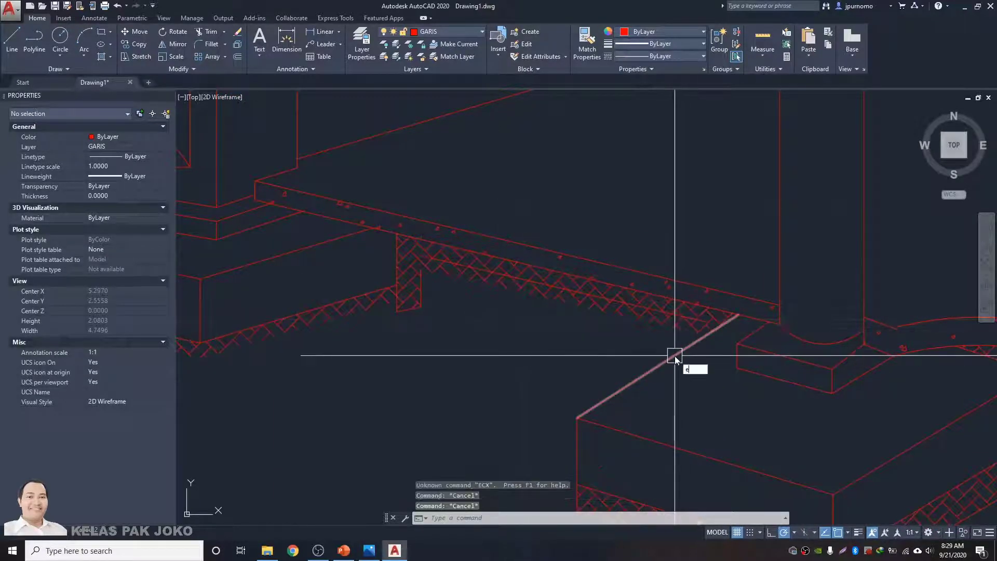
{"action": "type", "text": "x"}
{"action": "key", "text": "Return"}
{"action": "left_click", "coordinate": [675, 357]}
{"action": "key", "text": "Return"}
{"action": "key", "text": "Escape"}
- Join the vertical boundary line at the step to the moved slab-side outline with Chamfer
{"action": "type", "text": "c"}
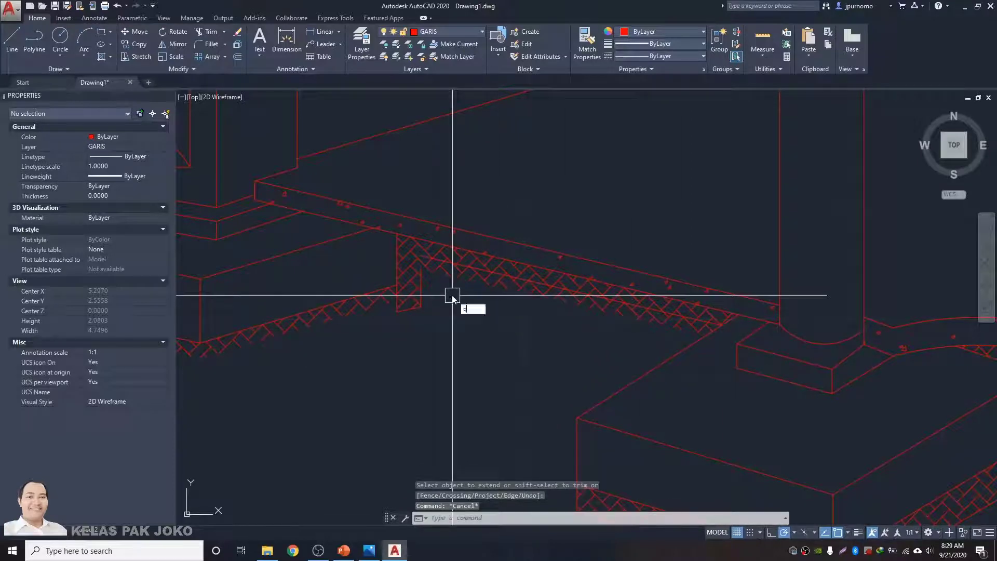
{"action": "type", "text": "ha"}
{"action": "key", "text": "Return"}
{"action": "left_click", "coordinate": [423, 284]}
{"action": "left_click", "coordinate": [434, 261]}
{"action": "key", "text": "Escape"}
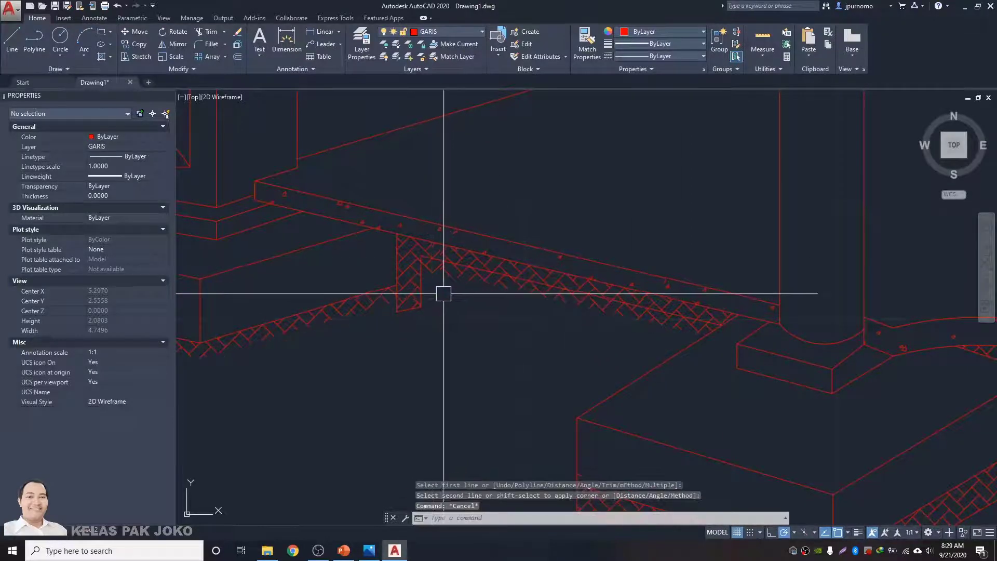
- Move the vertical boundary line at the step left by about 0.05 and join it to the slab-side outline with Chamfer
{"action": "type", "text": "m"}
{"action": "key", "text": "Return"}
{"action": "key", "text": "Return"}
{"action": "left_click", "coordinate": [491, 299]}
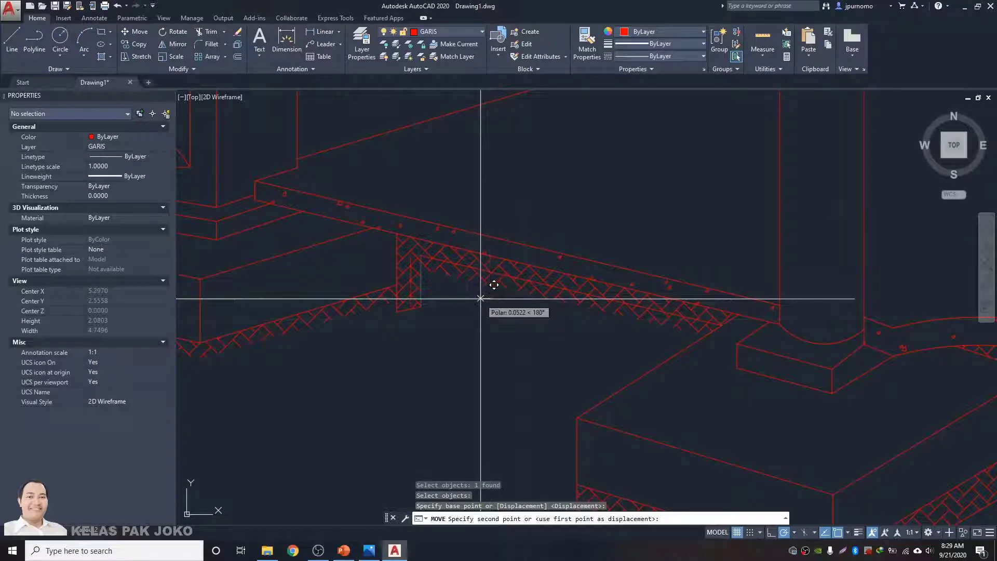
{"action": "left_click", "coordinate": [480, 300]}
{"action": "key", "text": "Return"}
{"action": "key", "text": "Escape"}
{"action": "type", "text": "cha"}
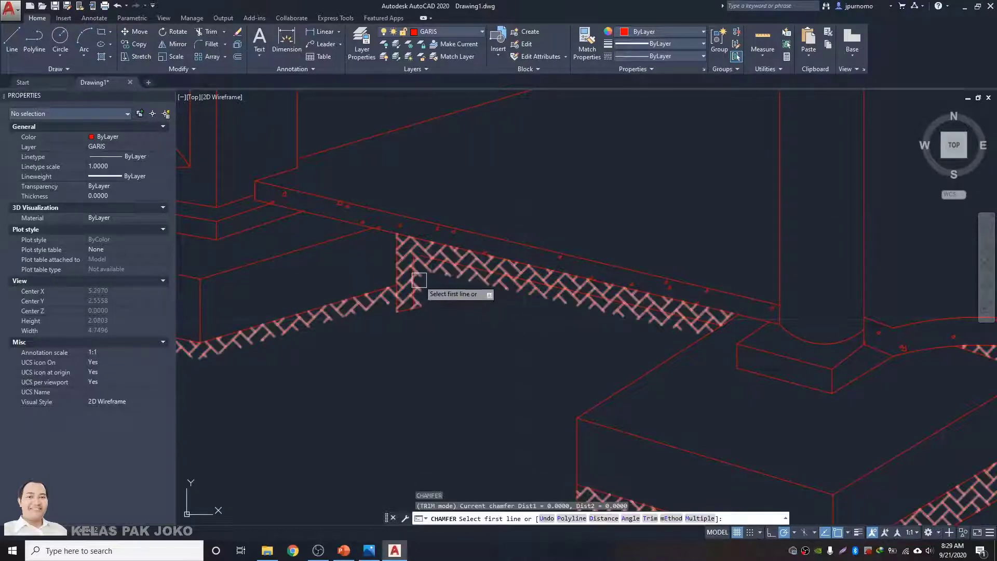
{"action": "key", "text": "Return"}
{"action": "key", "text": "Escape"}
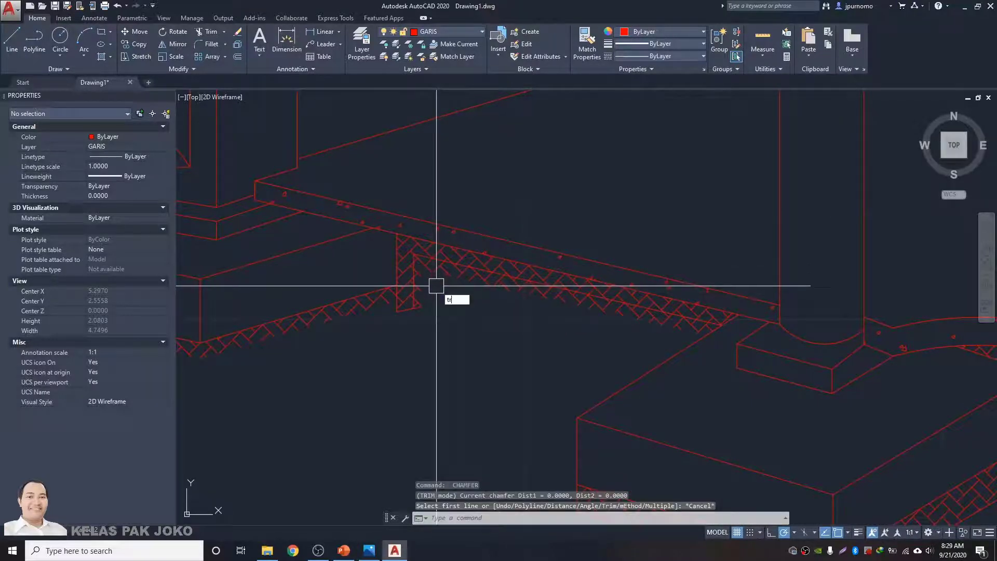
- Try to trim the overhanging ground hatch along the step and slab-side outlines, then undo the trim
{"action": "key", "text": "Return"}
{"action": "scroll", "coordinate": [452, 275], "scroll_direction": "up", "scroll_amount": 4}
{"action": "key", "text": "Return"}
{"action": "scroll", "coordinate": [470, 301], "scroll_direction": "up", "scroll_amount": 3}
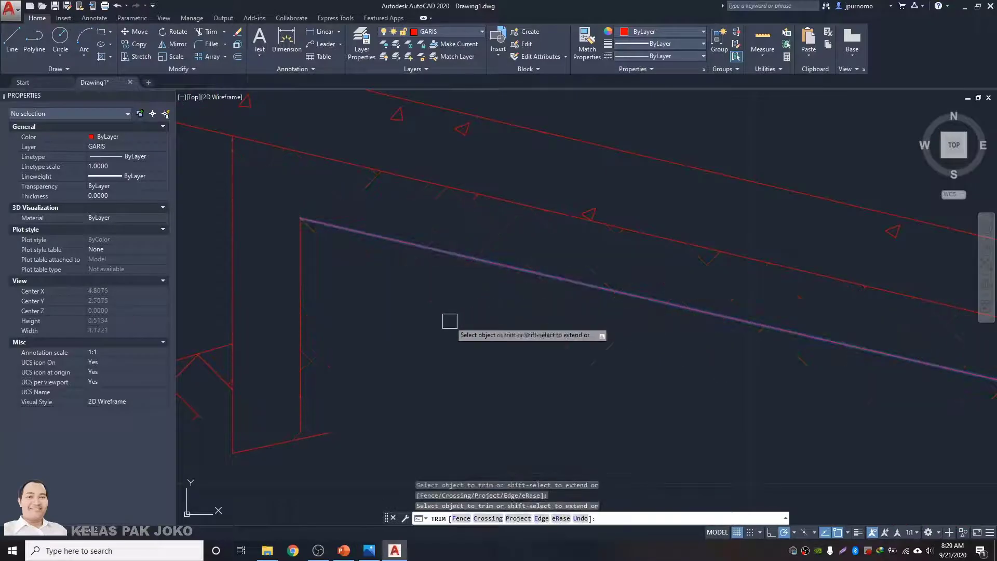
{"action": "scroll", "coordinate": [429, 321], "scroll_direction": "down", "scroll_amount": 4}
{"action": "key", "text": "Escape"}
{"action": "type", "text": "u"}
{"action": "key", "text": "Return"}
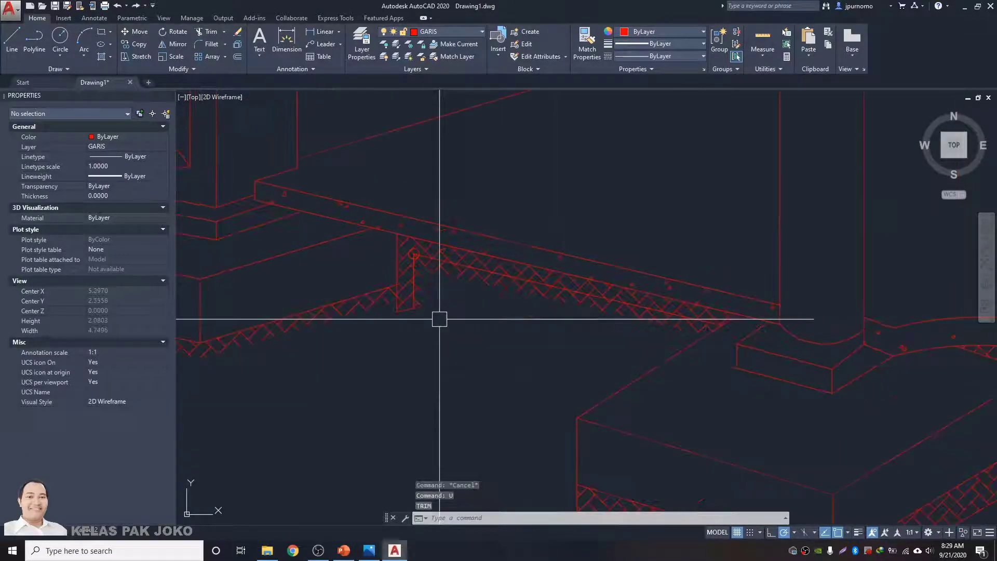
- Join the step's vertical boundary line to the short lower closing line with Chamfer
{"action": "scroll", "coordinate": [413, 297], "scroll_direction": "up", "scroll_amount": 3}
{"action": "type", "text": "cha"}
{"action": "key", "text": "Return"}
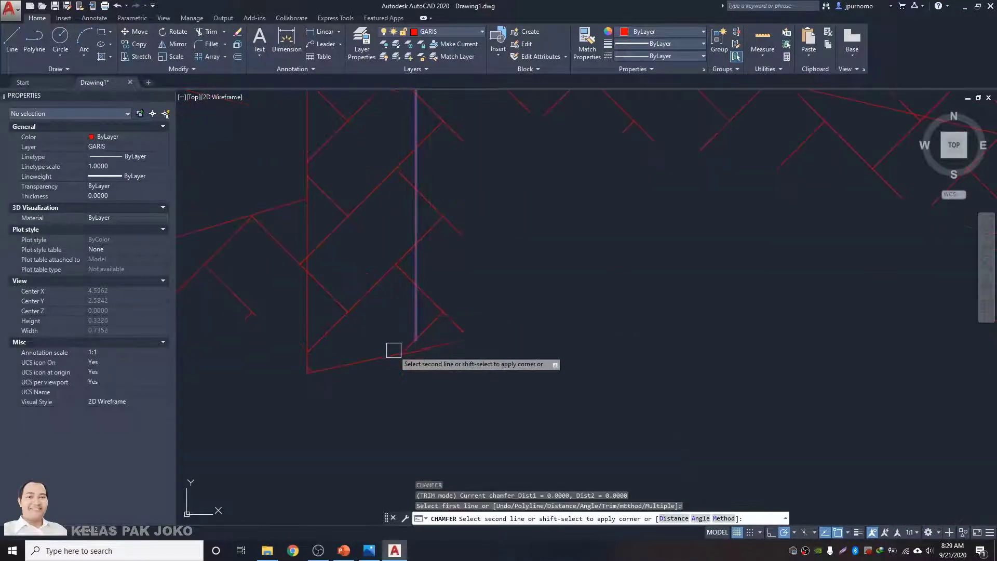
{"action": "key", "text": "Escape"}
{"action": "key", "text": "Escape"}
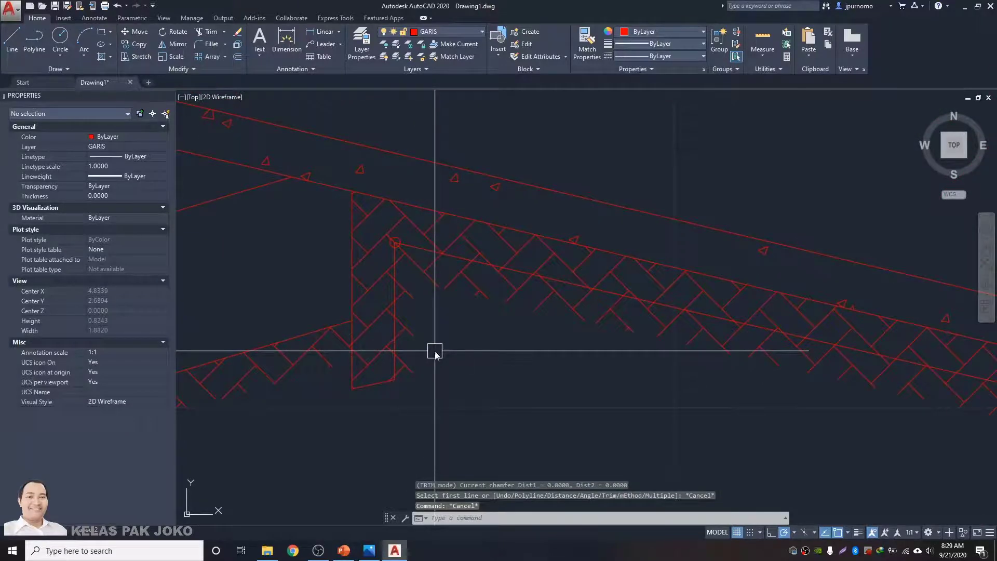
- Try again to trim the ground hatch against the narrowed strip's outlines, and undo it
{"action": "right_click", "coordinate": [435, 353]}
{"action": "key", "text": "Escape"}
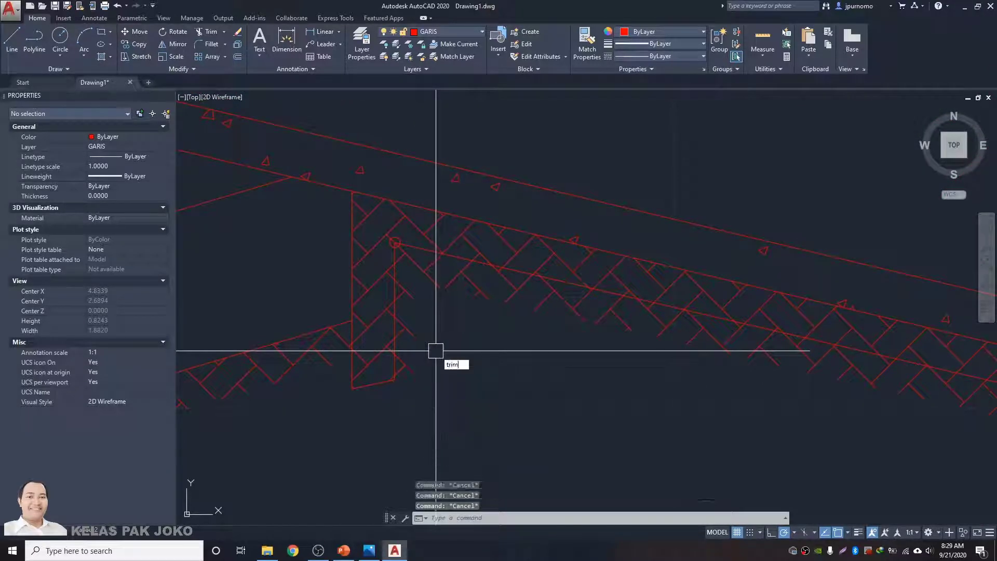
{"action": "key", "text": "Return"}
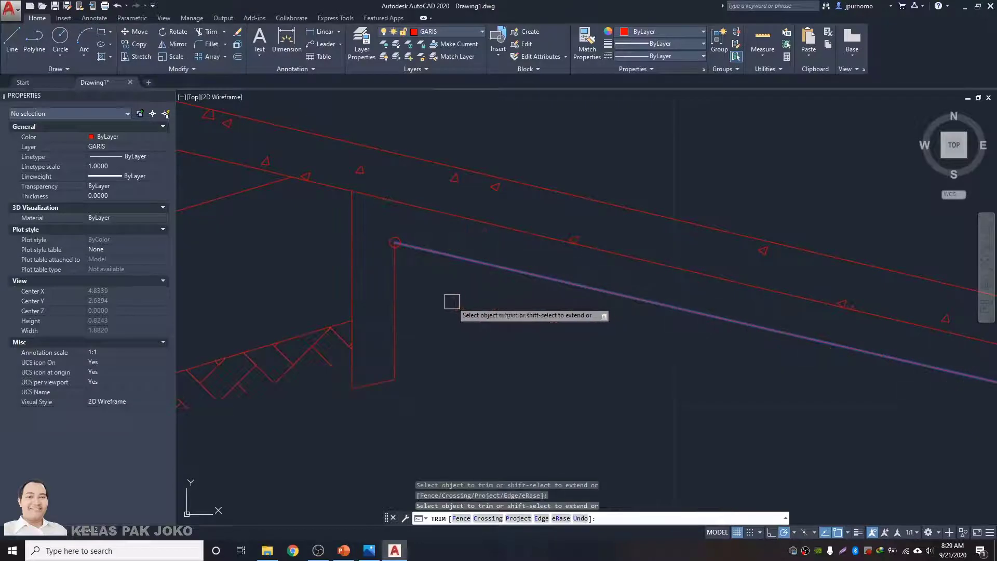
{"action": "scroll", "coordinate": [452, 302], "scroll_direction": "down", "scroll_amount": 4}
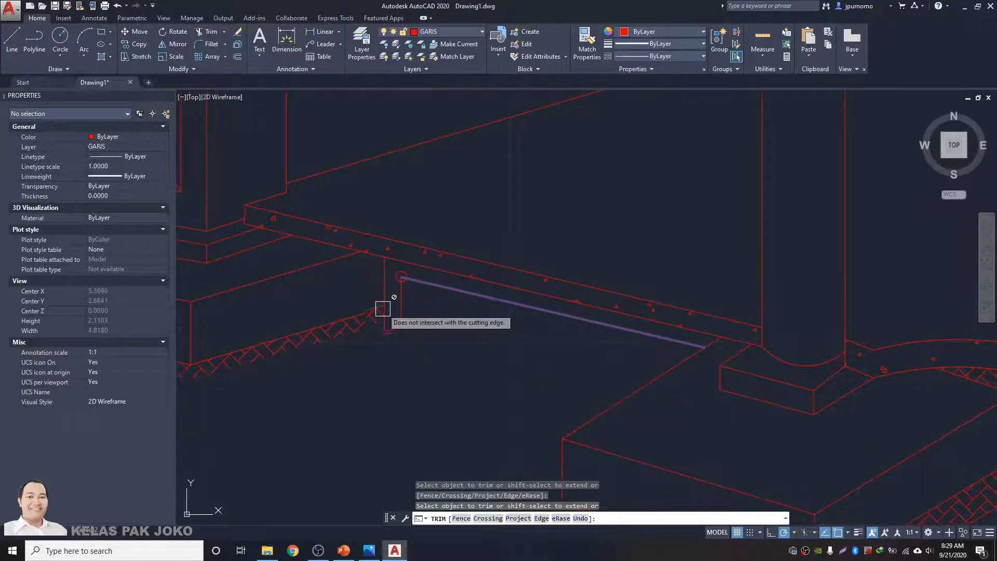
{"action": "key", "text": "Escape"}
{"action": "key", "text": "Escape"}
{"action": "key", "text": "Escape"}
{"action": "scroll", "coordinate": [400, 276], "scroll_direction": "up", "scroll_amount": 4}
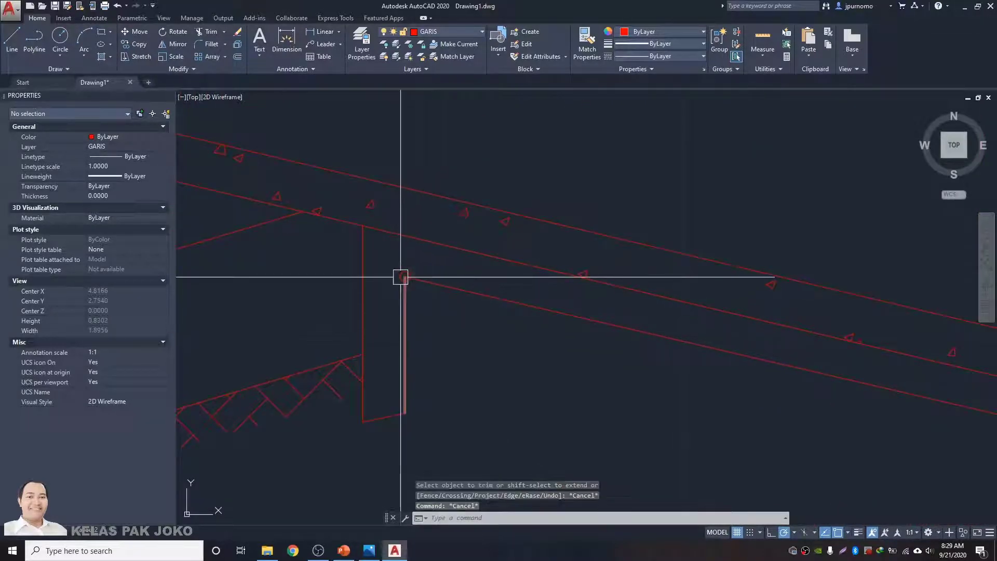
{"action": "key", "text": "ctrl+z"}
{"action": "key", "text": "ctrl+z"}
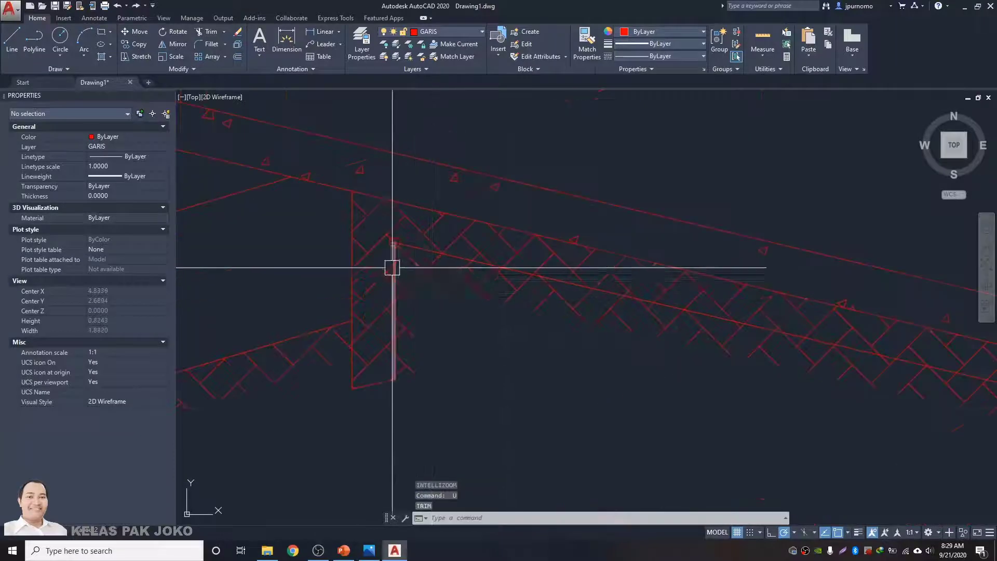
{"action": "key", "text": "Escape"}
- Regenerate the drawing and chamfer the corner between the step's vertical line and the slab-side outline
{"action": "scroll", "coordinate": [393, 250], "scroll_direction": "up", "scroll_amount": 6}
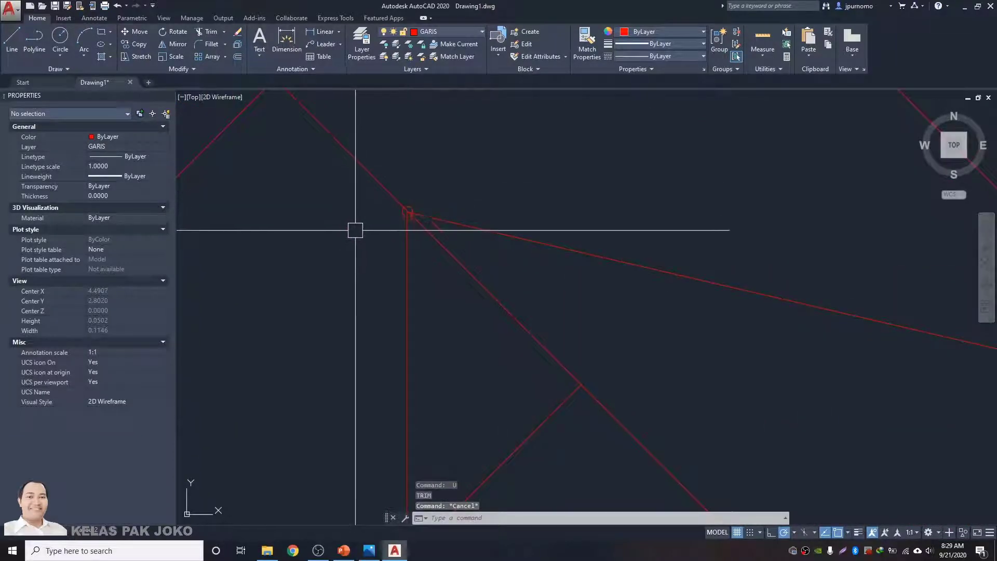
{"action": "scroll", "coordinate": [417, 217], "scroll_direction": "up", "scroll_amount": 6}
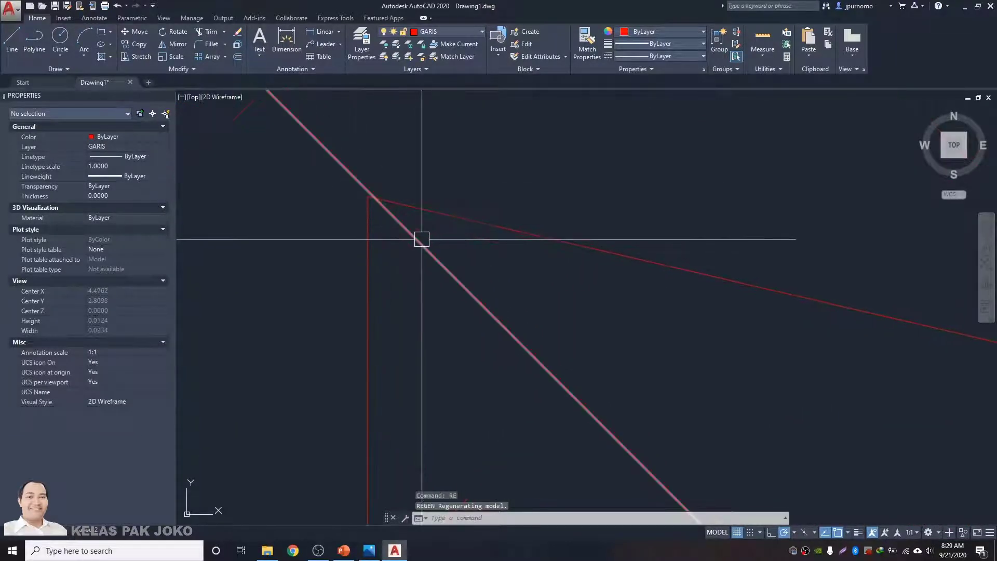
{"action": "scroll", "coordinate": [422, 239], "scroll_direction": "down", "scroll_amount": 10}
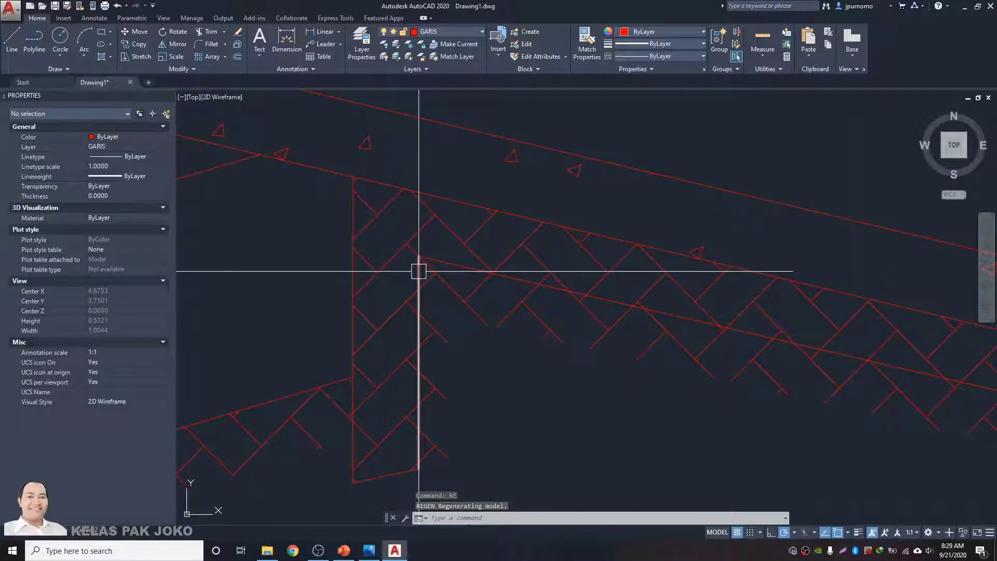
{"action": "key", "text": "Return"}
{"action": "left_click", "coordinate": [415, 274]}
{"action": "left_click", "coordinate": [449, 258]}
{"action": "scroll", "coordinate": [438, 268], "scroll_direction": "down", "scroll_amount": 4}
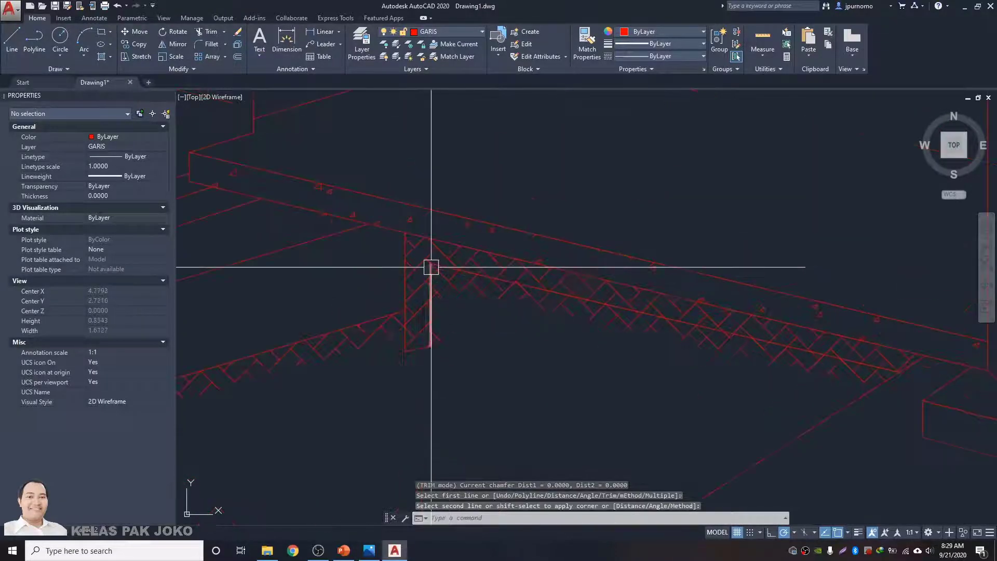
- Trim away the old ground hatch using the strip's slab-side, vertical and short lower outlines as cutting edges
{"action": "scroll", "coordinate": [433, 249], "scroll_direction": "down", "scroll_amount": 8}
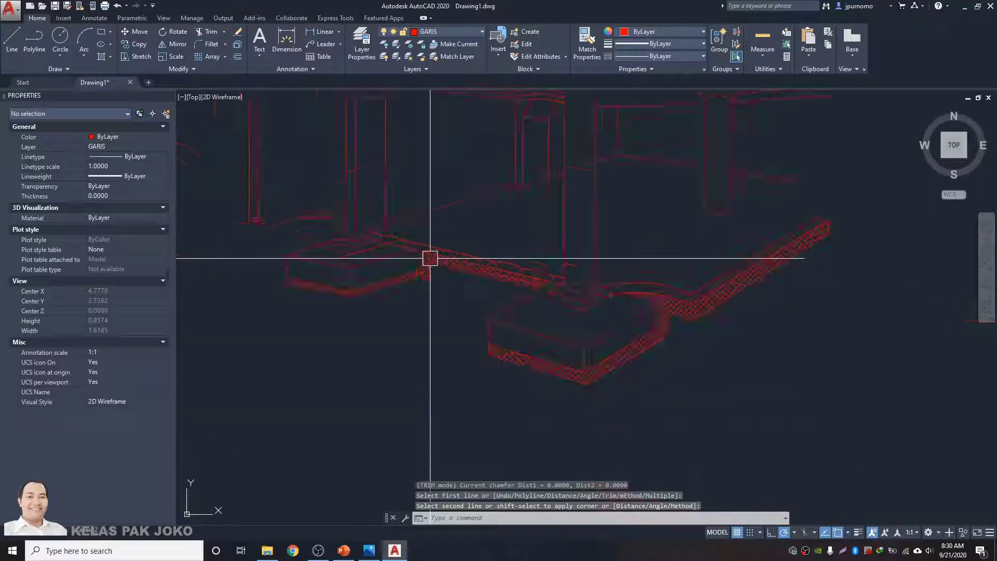
{"action": "scroll", "coordinate": [435, 262], "scroll_direction": "up", "scroll_amount": 6}
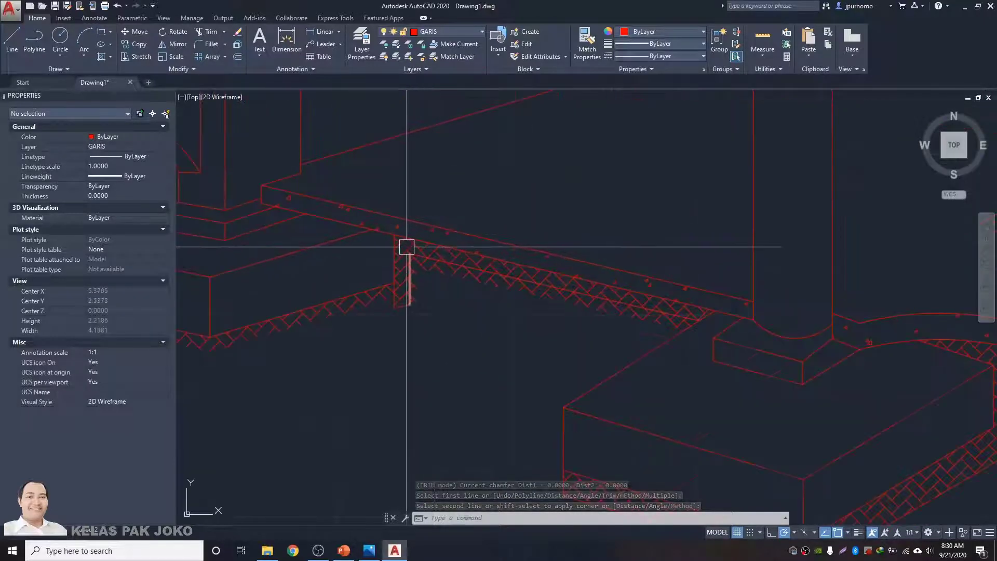
{"action": "scroll", "coordinate": [406, 247], "scroll_direction": "up", "scroll_amount": 4}
{"action": "scroll", "coordinate": [404, 249], "scroll_direction": "down", "scroll_amount": 4}
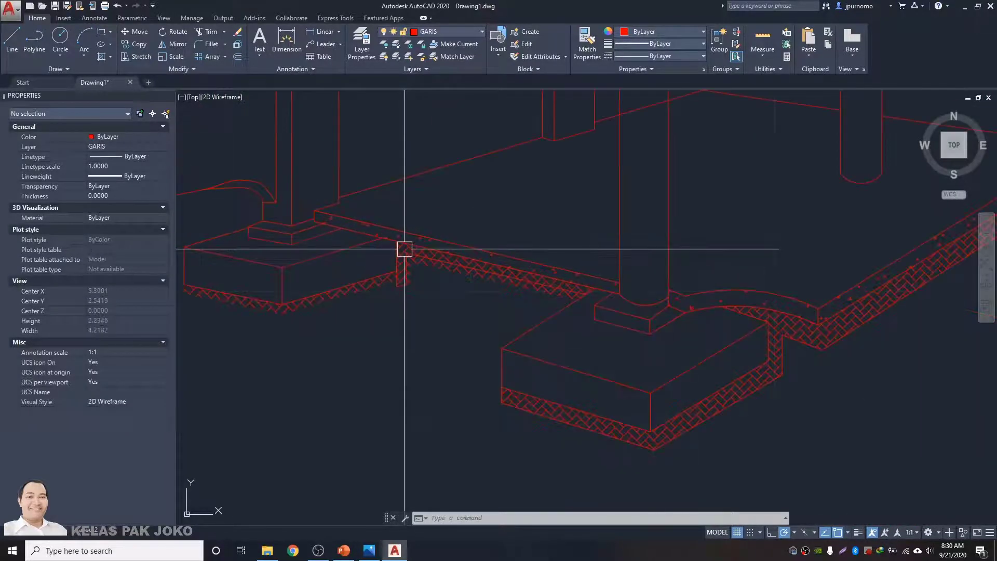
{"action": "scroll", "coordinate": [407, 259], "scroll_direction": "up", "scroll_amount": 3}
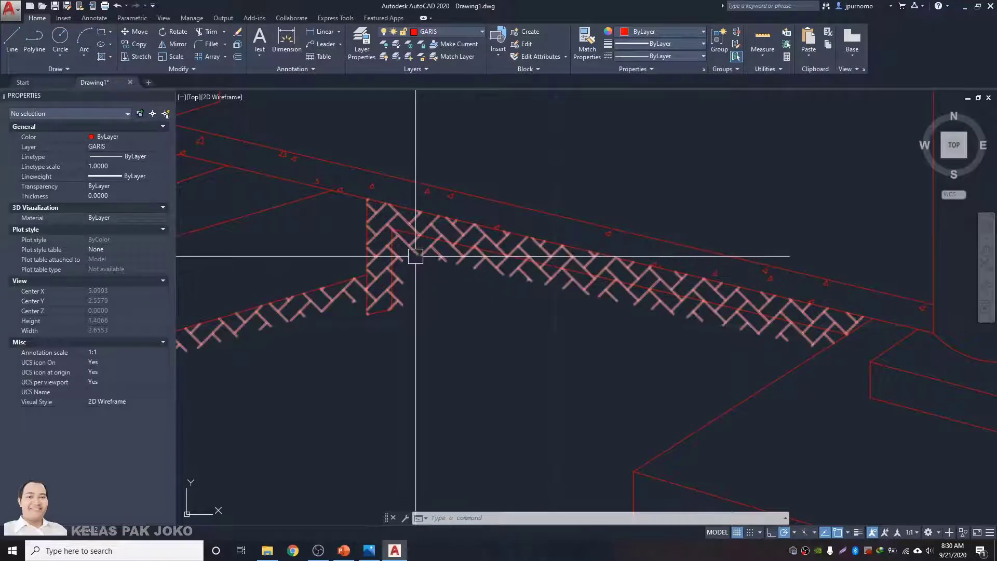
{"action": "key", "text": "Return"}
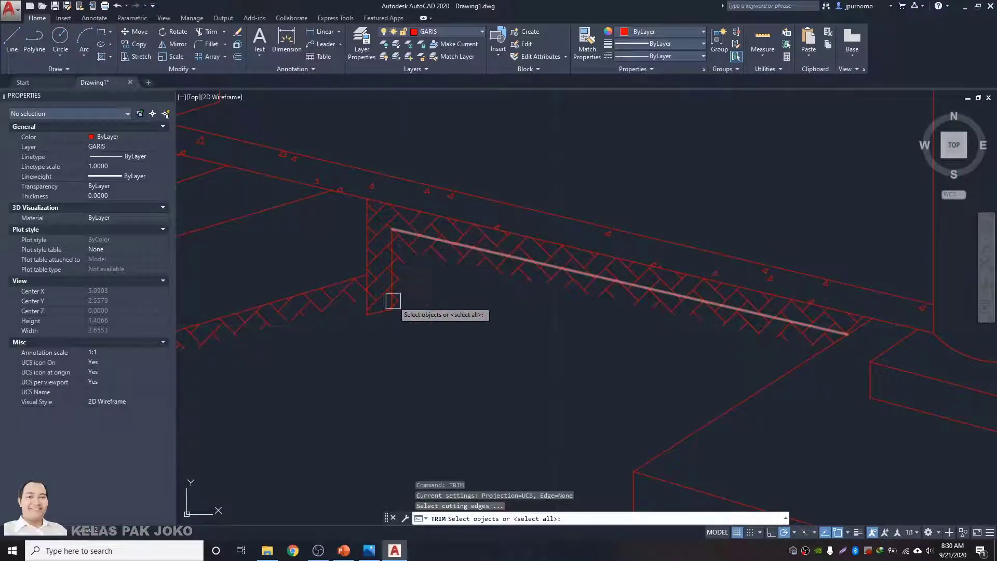
{"action": "scroll", "coordinate": [393, 301], "scroll_direction": "up", "scroll_amount": 8}
{"action": "key", "text": "Return"}
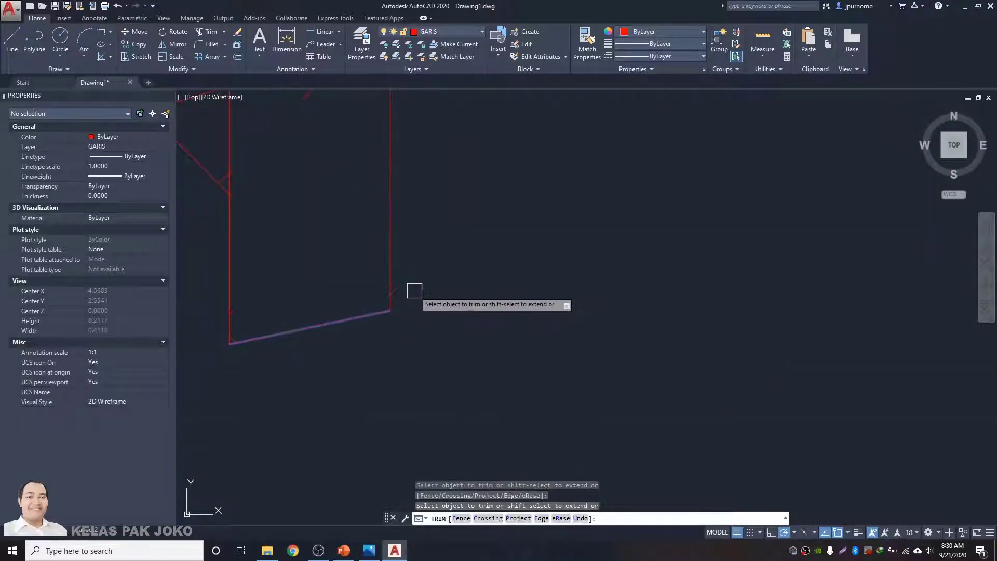
{"action": "scroll", "coordinate": [414, 288], "scroll_direction": "down", "scroll_amount": 10}
{"action": "key", "text": "Escape"}
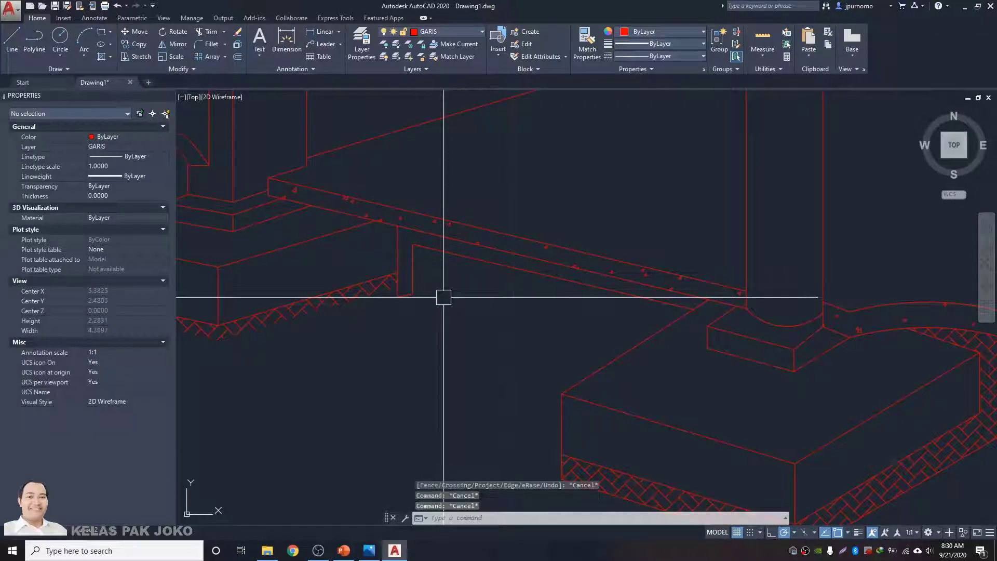
- Hatch the closed L-shaped ground strip at the step and under the floor slab
{"action": "type", "text": "h"}
{"action": "key", "text": "Return"}
{"action": "left_click", "coordinate": [402, 256]}
{"action": "key", "text": "Return"}
{"action": "key", "text": "Escape"}
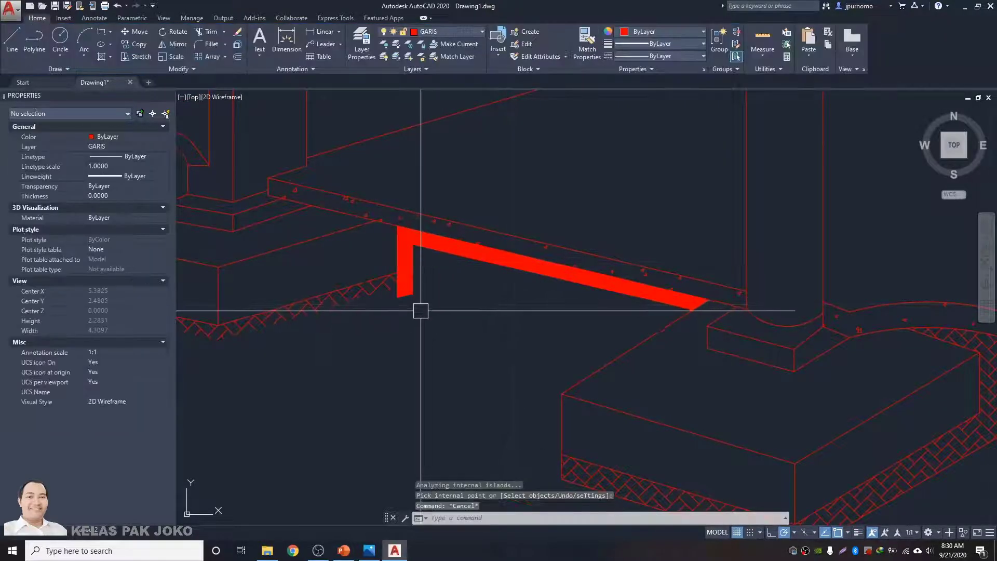
- Match the new strip hatch's properties to the ground hatch beneath the left footing
{"action": "type", "text": "ma"}
{"action": "key", "text": "Return"}
{"action": "left_click", "coordinate": [392, 291]}
{"action": "scroll", "coordinate": [410, 255], "scroll_direction": "up", "scroll_amount": 6}
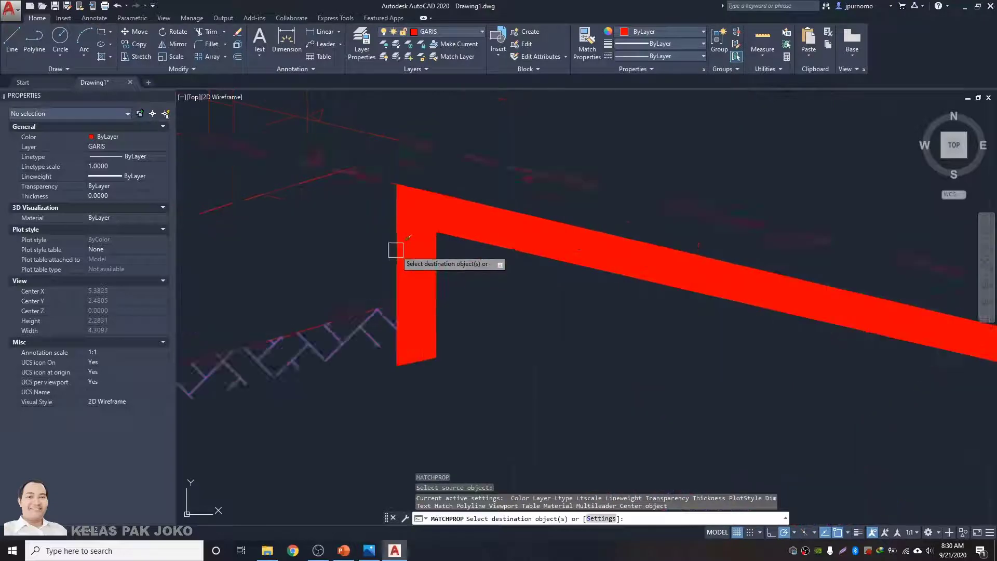
{"action": "key", "text": "Escape"}
- Erase the vertical, short lower and slab-side outlines around the new ground hatch, leaving the footing edge
{"action": "left_click", "coordinate": [460, 344]}
{"action": "type", "text": "e"}
{"action": "key", "text": "Return"}
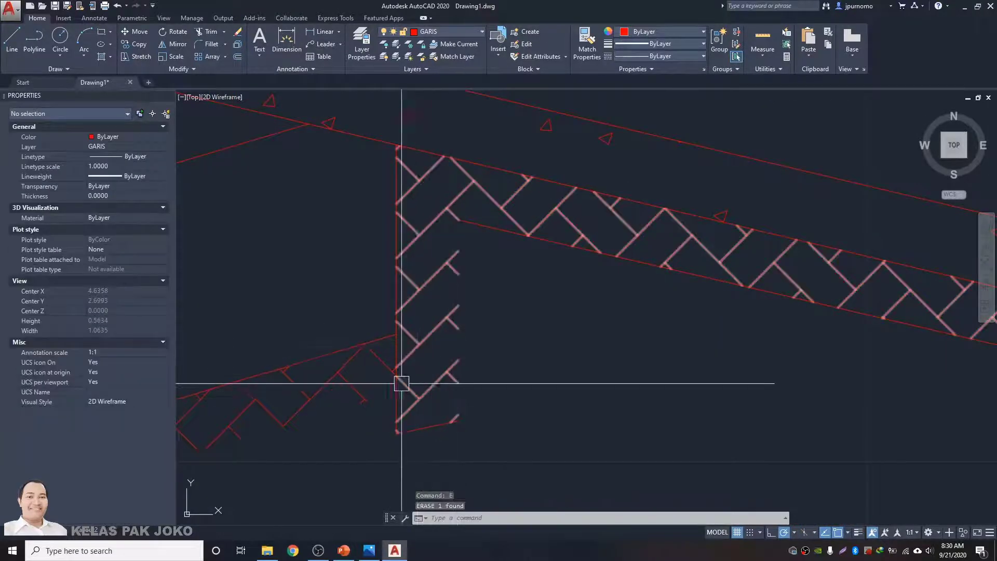
{"action": "left_click", "coordinate": [391, 401]}
{"action": "key", "text": "Return"}
{"action": "left_click", "coordinate": [425, 423]}
{"action": "key", "text": "Return"}
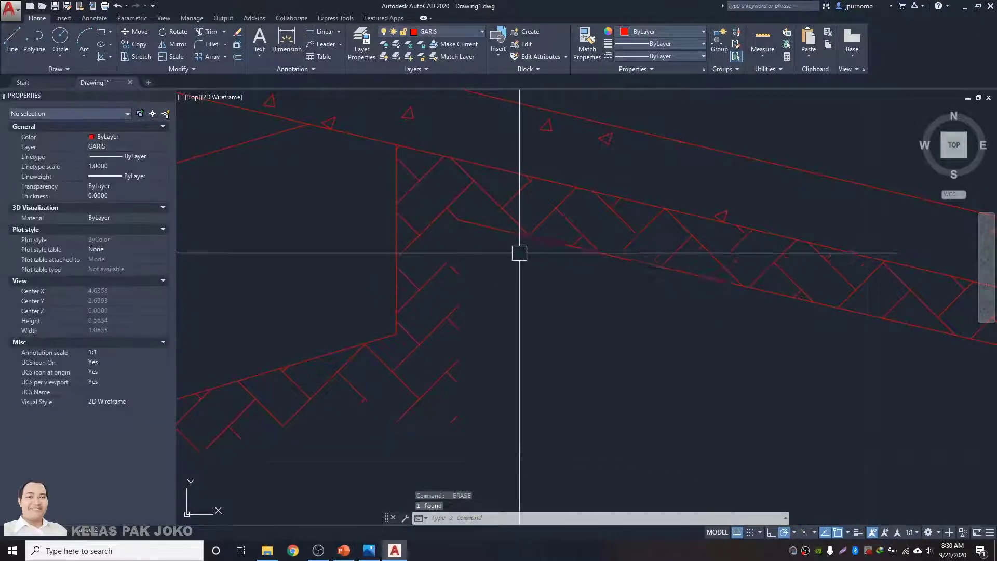
{"action": "left_click", "coordinate": [545, 241]}
{"action": "key", "text": "Return"}
{"action": "scroll", "coordinate": [424, 367], "scroll_direction": "down", "scroll_amount": 5}
{"action": "scroll", "coordinate": [456, 316], "scroll_direction": "up", "scroll_amount": 2}
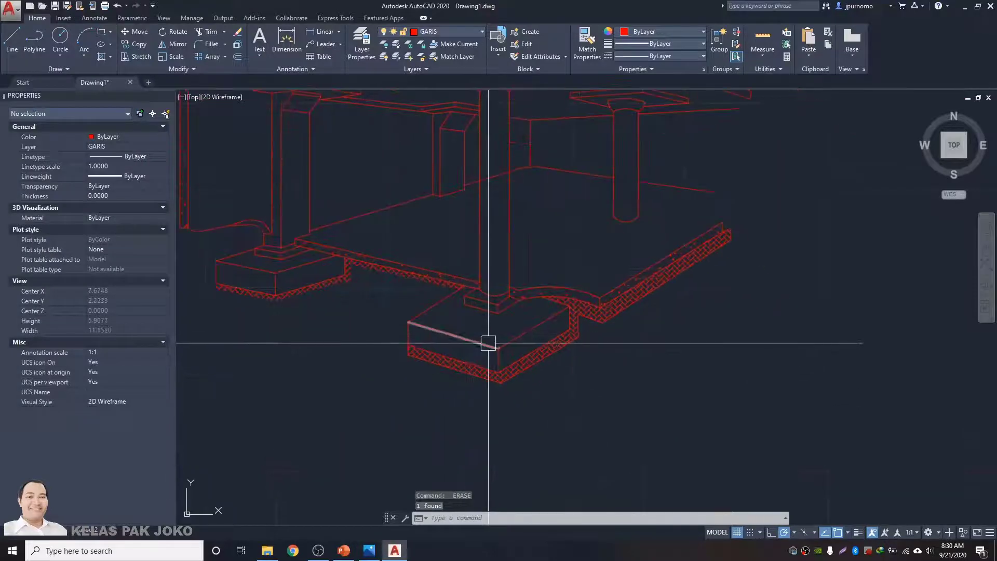
{"action": "scroll", "coordinate": [360, 335], "scroll_direction": "up", "scroll_amount": 5}
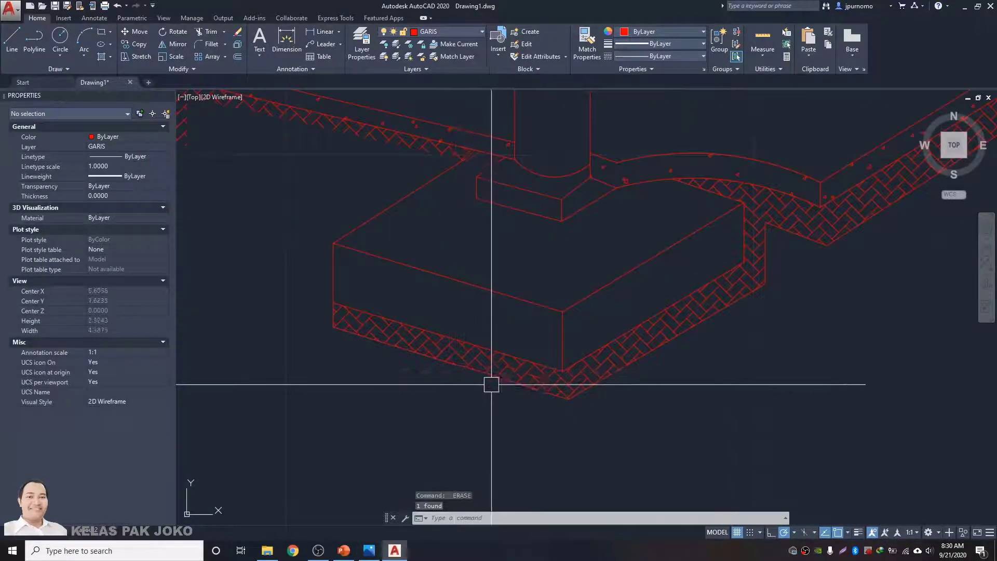
{"action": "left_click", "coordinate": [535, 389]}
{"action": "left_click", "coordinate": [605, 388]}
{"action": "middle_click_drag", "start_coordinate": [703, 385], "coordinate": [608, 369]}
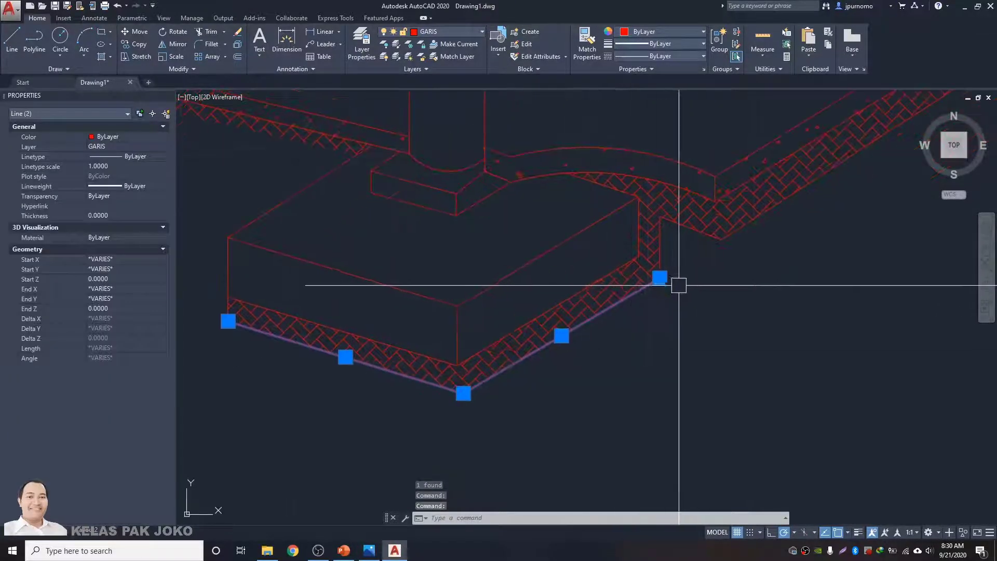
{"action": "key", "text": "Escape"}
{"action": "middle_click_drag", "start_coordinate": [660, 291], "coordinate": [621, 294]}
{"action": "type", "text": "l"}
{"action": "key", "text": "Return"}
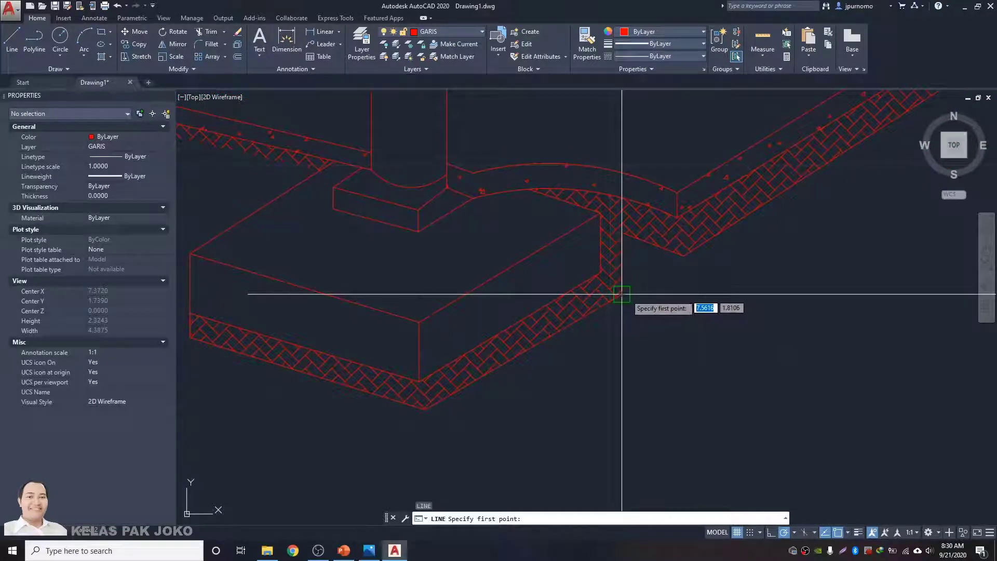
{"action": "key", "text": "Escape"}
- Compare the ground hatch around the right footing and slab on grade with the reference image
{"action": "scroll", "coordinate": [622, 294], "scroll_direction": "down", "scroll_amount": 10}
{"action": "scroll", "coordinate": [760, 300], "scroll_direction": "up", "scroll_amount": 3}
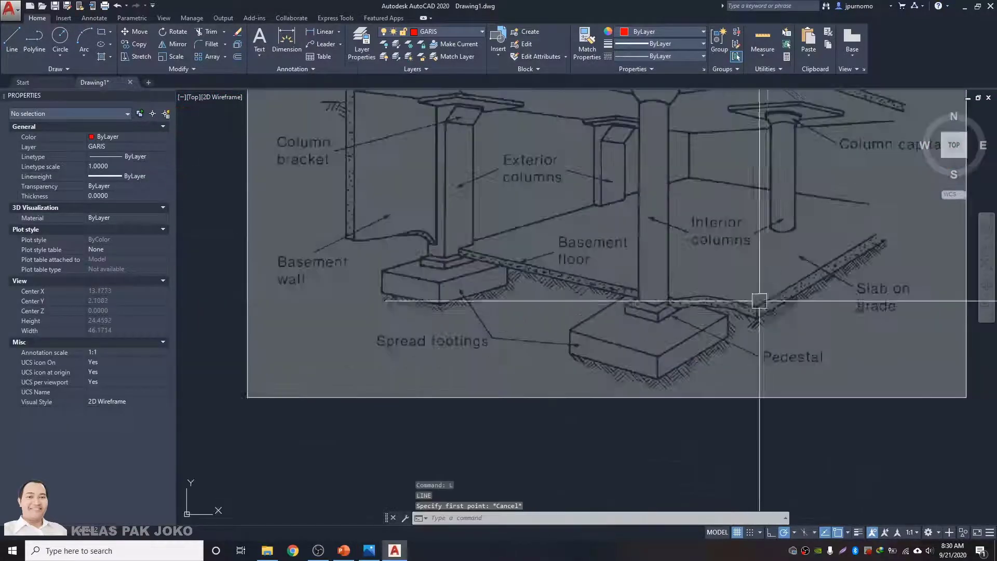
{"action": "scroll", "coordinate": [770, 307], "scroll_direction": "up", "scroll_amount": 2}
{"action": "scroll", "coordinate": [772, 309], "scroll_direction": "down", "scroll_amount": 2}
{"action": "scroll", "coordinate": [773, 309], "scroll_direction": "down", "scroll_amount": 2}
{"action": "middle_click_drag", "start_coordinate": [461, 271], "coordinate": [822, 278]}
{"action": "scroll", "coordinate": [457, 322], "scroll_direction": "up", "scroll_amount": 6}
{"action": "key", "text": "Escape"}
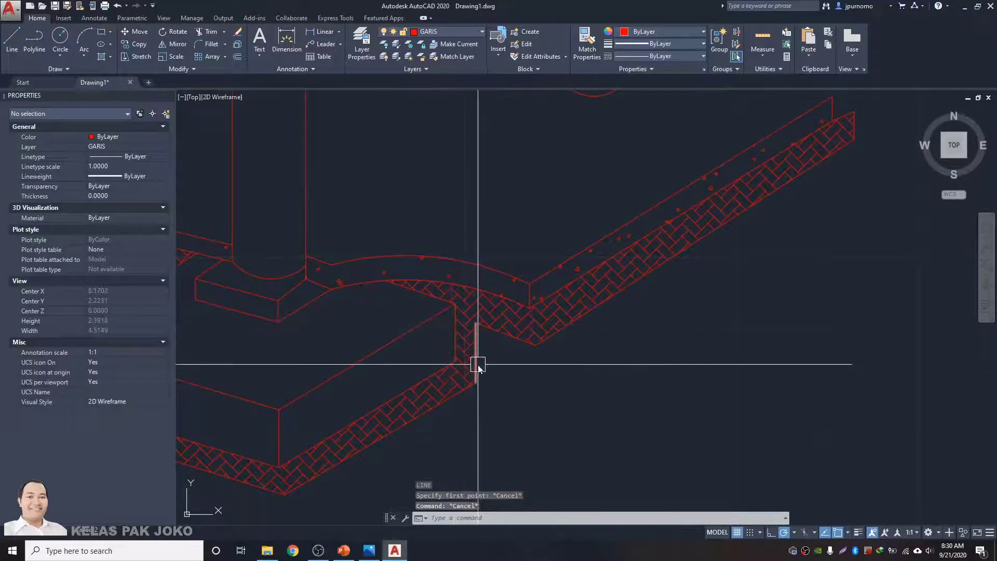
- Draw short lines across the ground strip at the step beside the right footing, joining its inner and outer corners
{"action": "type", "text": "l"}
{"action": "key", "text": "space"}
{"action": "key", "text": "Escape"}
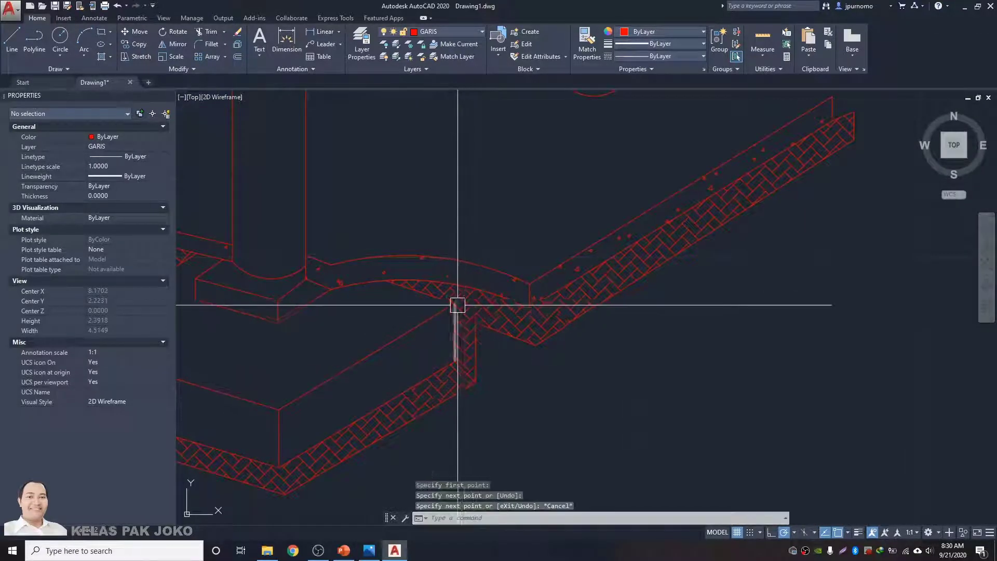
{"action": "key", "text": "space"}
{"action": "left_click", "coordinate": [476, 322]}
{"action": "key", "text": "Escape"}
{"action": "middle_click_drag", "start_coordinate": [481, 412], "coordinate": [580, 334]}
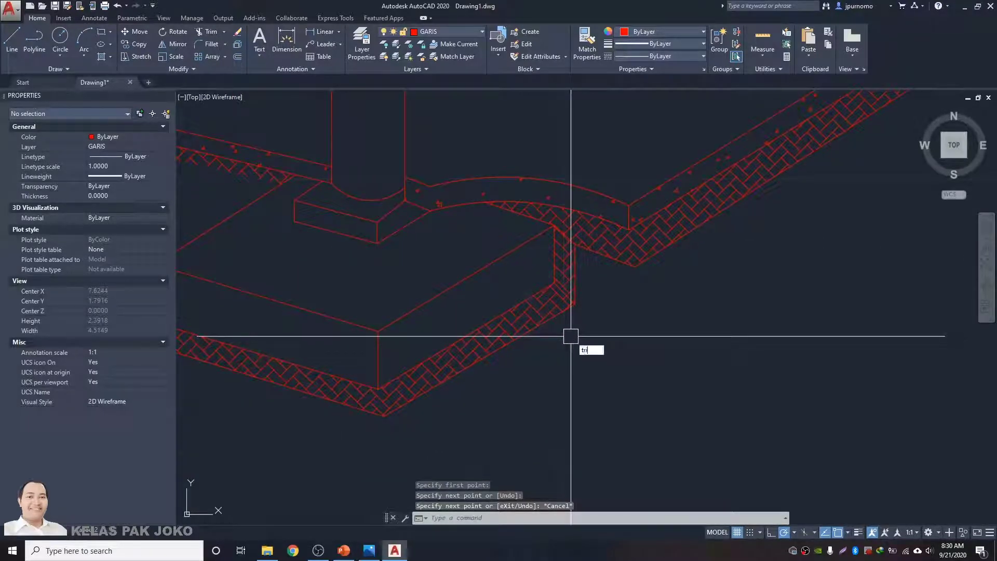
- Trim the ground hatch out of the vertical strip at the step beside the right footing
{"action": "key", "text": "space"}
{"action": "key", "text": "Escape"}
{"action": "key", "text": "Escape"}
{"action": "scroll", "coordinate": [569, 236], "scroll_direction": "up", "scroll_amount": 8}
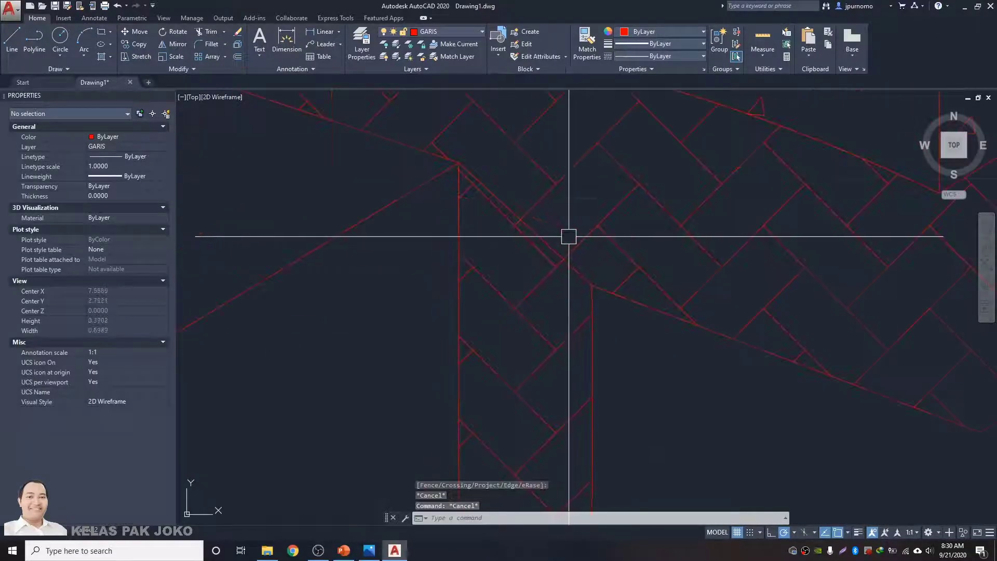
{"action": "key", "text": "space"}
{"action": "scroll", "coordinate": [558, 255], "scroll_direction": "down", "scroll_amount": 6}
{"action": "key", "text": "space"}
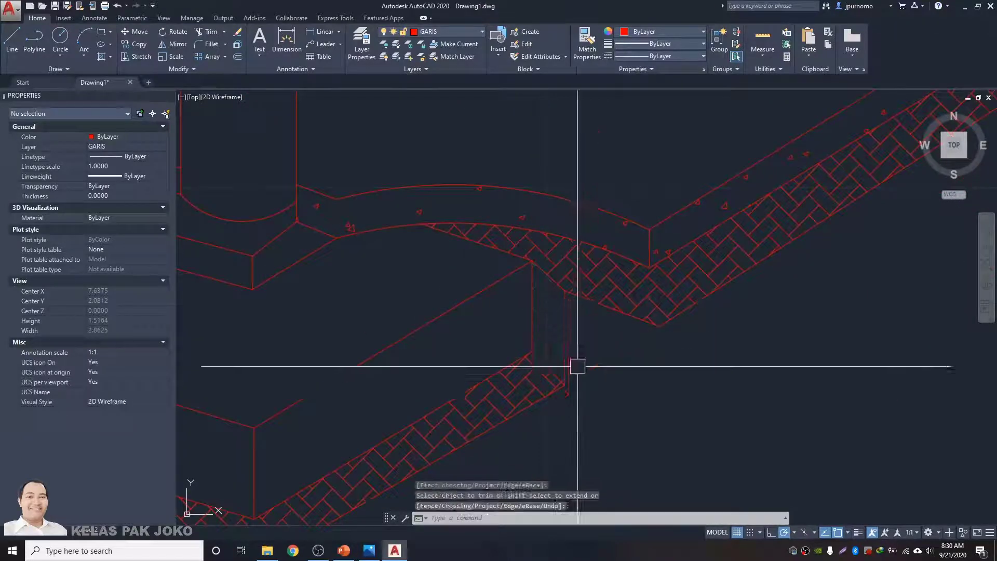
{"action": "key", "text": "Escape"}
{"action": "key", "text": "Escape"}
- Move the two outer lines of the ground strip beneath the right footing straight up about 0.05 units
{"action": "scroll", "coordinate": [577, 366], "scroll_direction": "down", "scroll_amount": 5}
{"action": "scroll", "coordinate": [579, 323], "scroll_direction": "up", "scroll_amount": 5}
{"action": "left_click", "coordinate": [508, 359]}
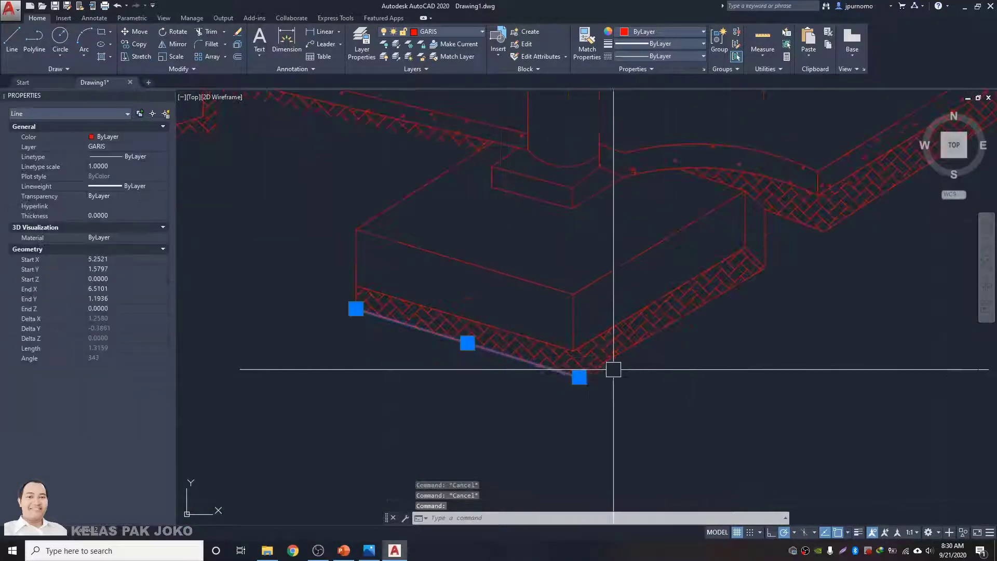
{"action": "left_click", "coordinate": [613, 363]}
{"action": "type", "text": "m"}
{"action": "key", "text": "Return"}
{"action": "left_click", "coordinate": [635, 418]}
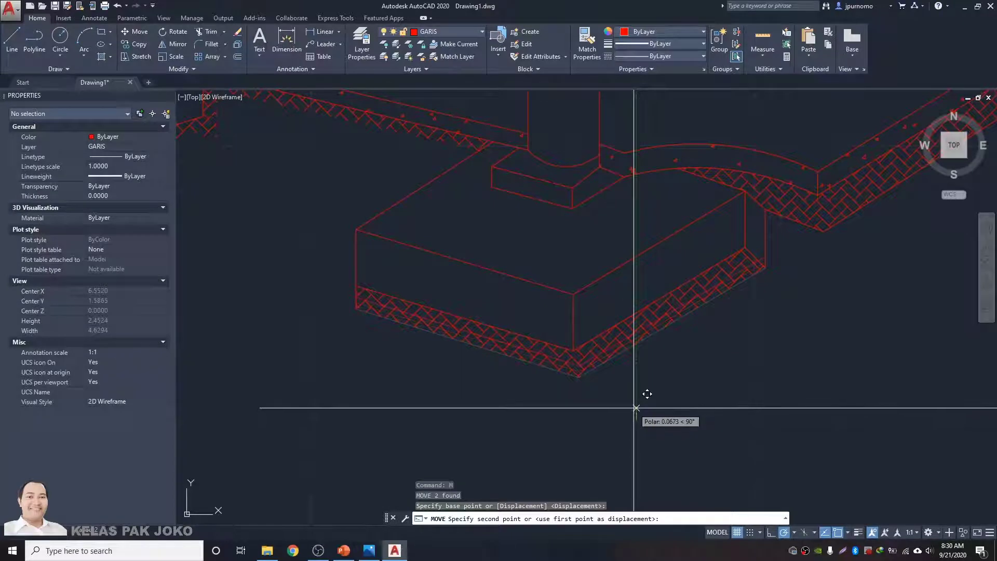
{"action": "key", "text": "Escape"}
- Draw a short line joining the inner and outer front corners of the strip beneath the right footing
{"action": "scroll", "coordinate": [571, 348], "scroll_direction": "up", "scroll_amount": 3}
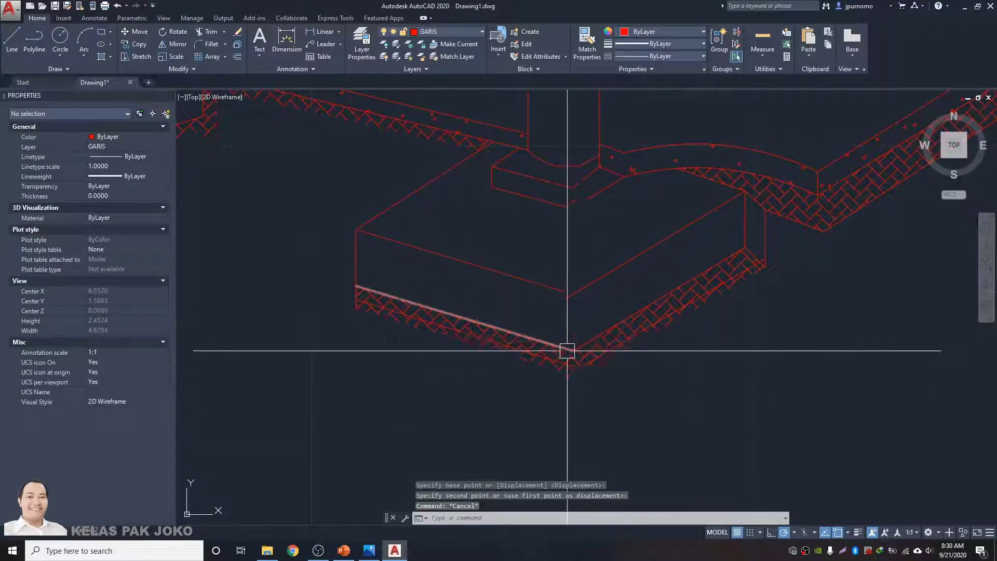
{"action": "type", "text": "l"}
{"action": "key", "text": "Return"}
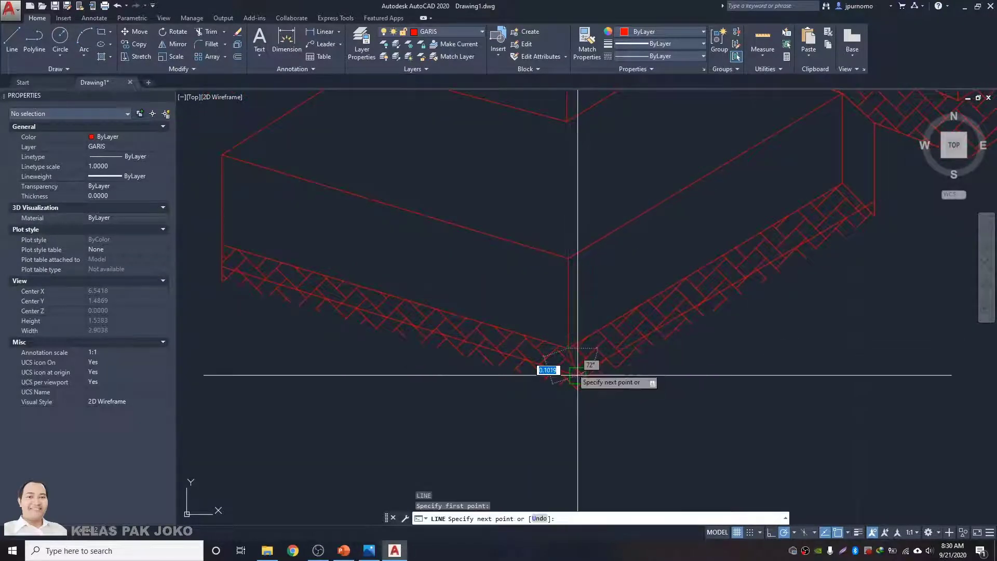
{"action": "left_click", "coordinate": [578, 374]}
{"action": "key", "text": "Escape"}
- Trim away the ground hatch inside both sides of the narrowed strip, between the footing edge and the outer lines
{"action": "type", "text": "tr"}
{"action": "key", "text": "Return"}
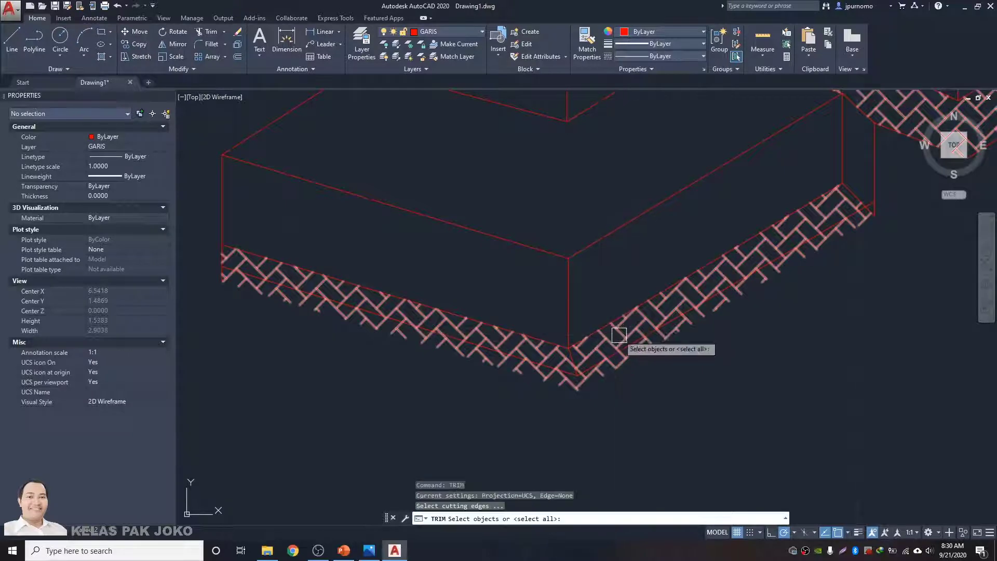
{"action": "key", "text": "Return"}
{"action": "left_click", "coordinate": [642, 346]}
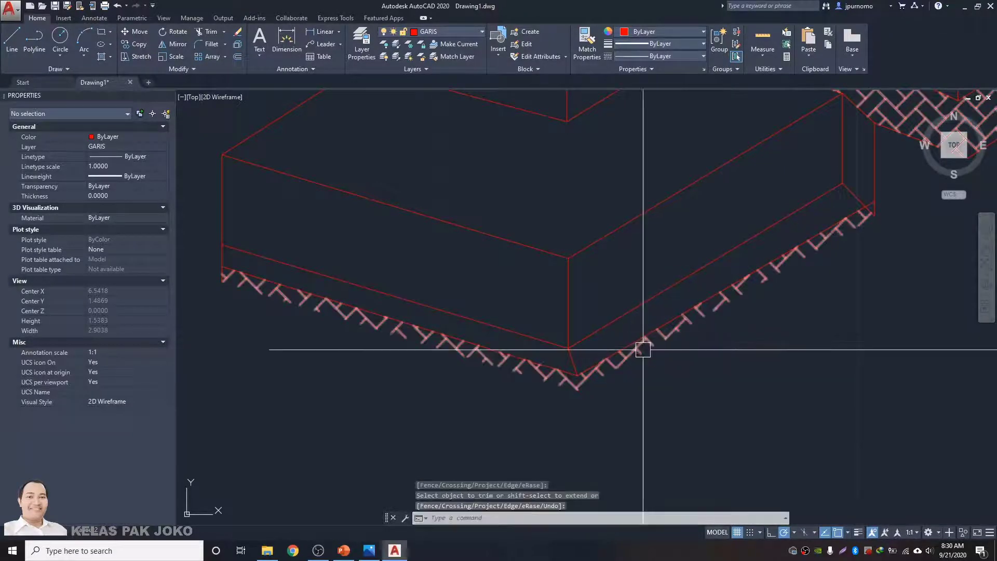
{"action": "key", "text": "Escape"}
- Try to fill both sides of the narrowed strip with one hatch and match it to the ground hatch
{"action": "type", "text": "h"}
{"action": "key", "text": "Return"}
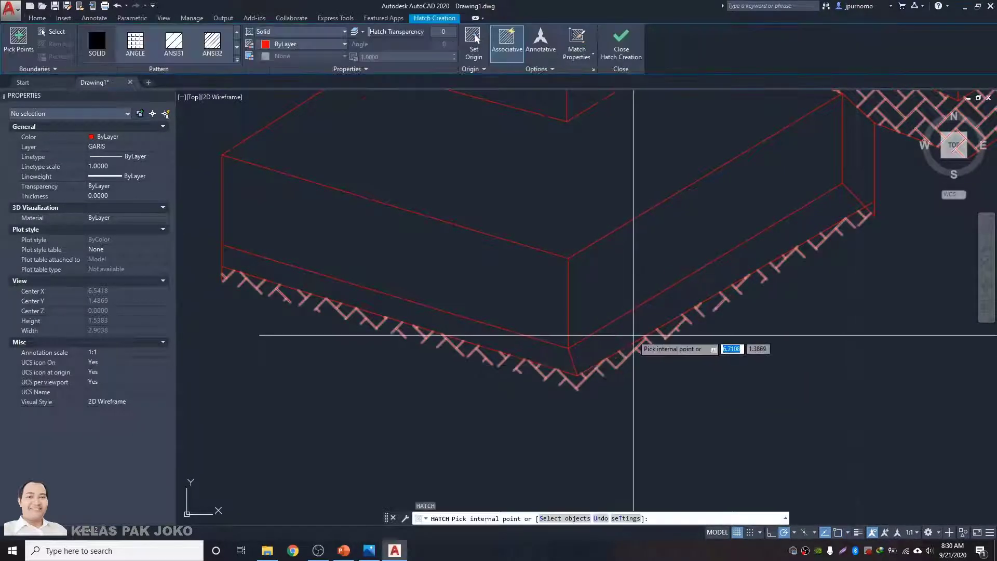
{"action": "left_click", "coordinate": [632, 336]}
{"action": "left_click", "coordinate": [532, 352]}
{"action": "key", "text": "Escape"}
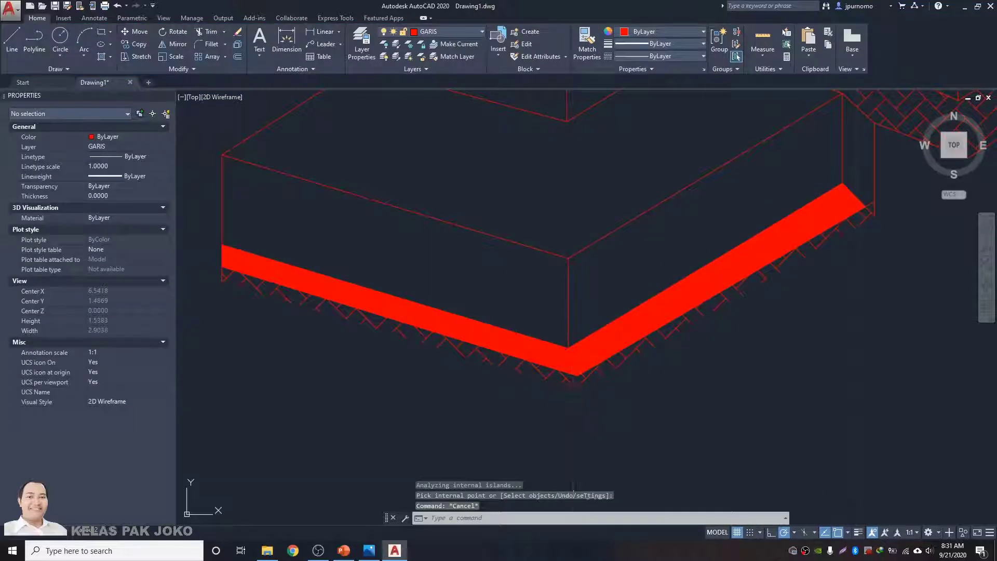
{"action": "type", "text": "ma"}
{"action": "key", "text": "Return"}
{"action": "left_click", "coordinate": [528, 349]}
{"action": "left_click", "coordinate": [573, 382]}
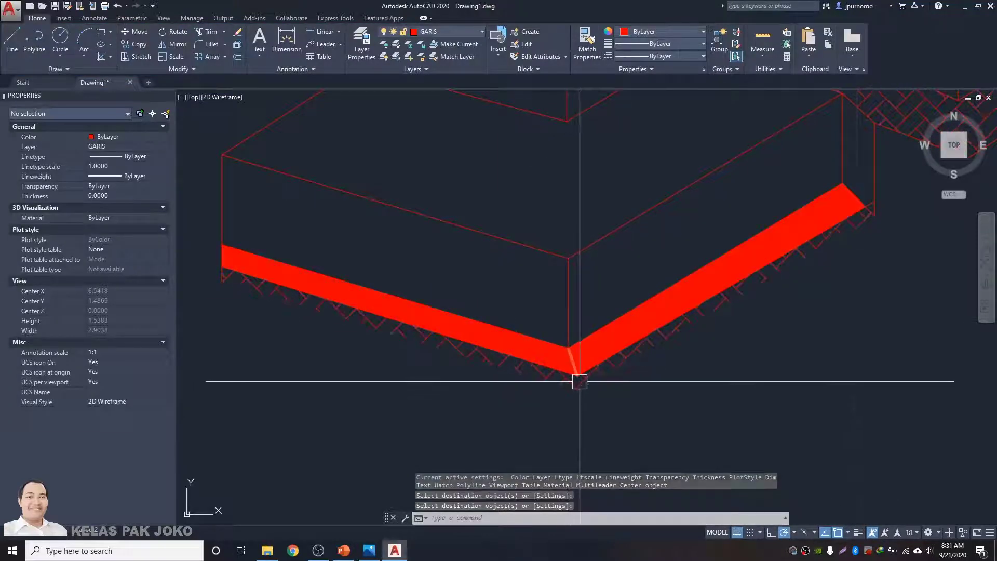
{"action": "key", "text": "Escape"}
{"action": "key", "text": "Escape"}
- Delete the combined solid hatch from the strip beneath the right footing
{"action": "left_click", "coordinate": [607, 341]}
{"action": "scroll", "coordinate": [608, 341], "scroll_direction": "up", "scroll_amount": 4}
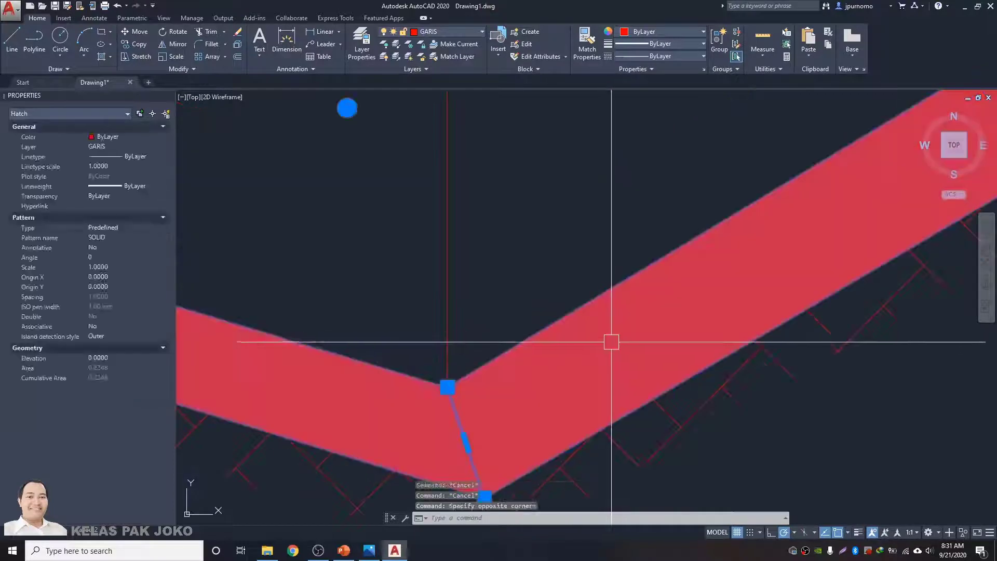
{"action": "key", "text": "Delete"}
- Fill the two sides of the strip beneath the right footing with separate solid hatches
{"action": "scroll", "coordinate": [611, 345], "scroll_direction": "down", "scroll_amount": 3}
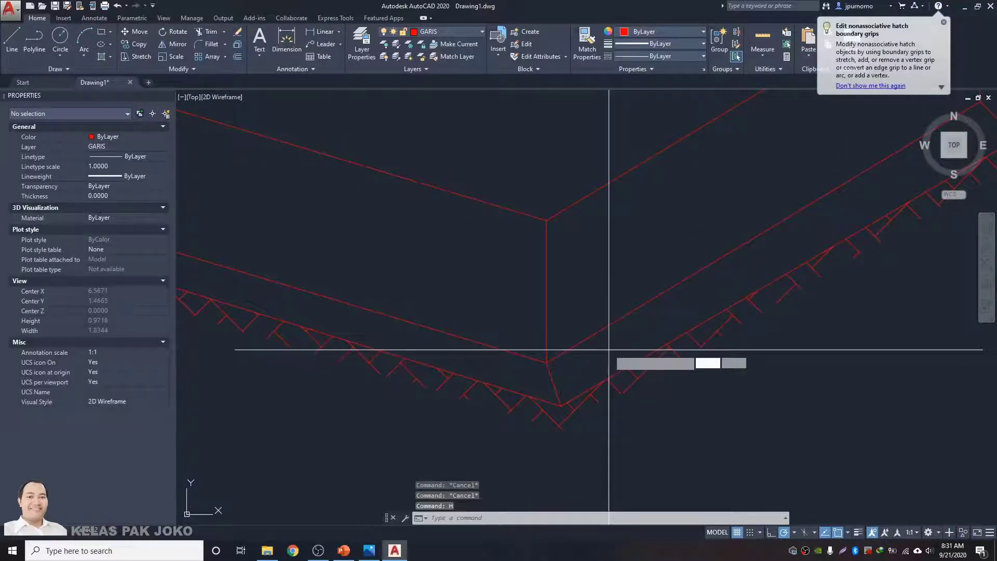
{"action": "type", "text": "h"}
{"action": "key", "text": "Return"}
{"action": "scroll", "coordinate": [609, 350], "scroll_direction": "down", "scroll_amount": 3}
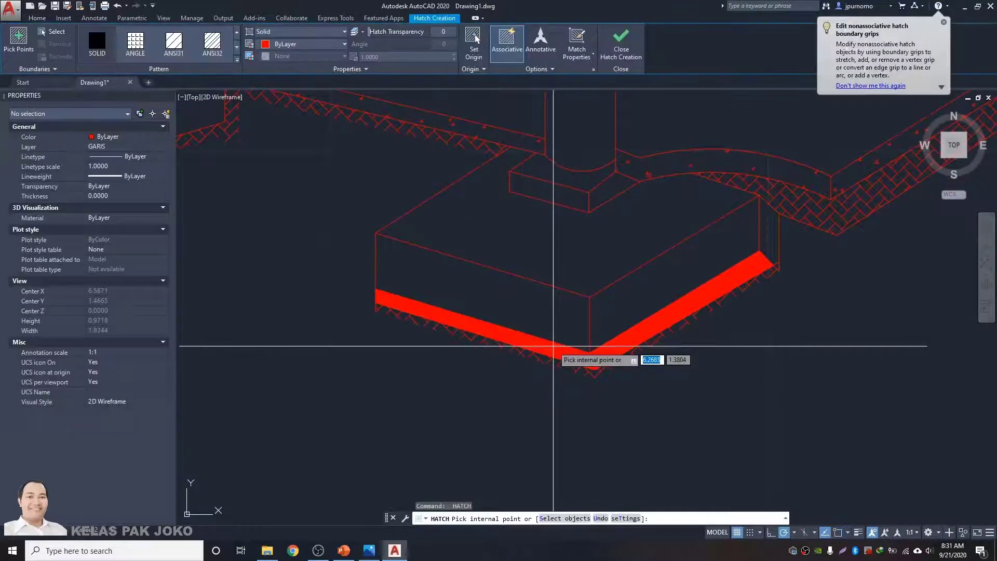
{"action": "left_click", "coordinate": [573, 371]}
{"action": "key", "text": "Escape"}
- Match both solid strip hatches to the AR-HBONE ground hatch left outside the strip
{"action": "type", "text": "ma"}
{"action": "key", "text": "Return"}
{"action": "scroll", "coordinate": [589, 379], "scroll_direction": "up", "scroll_amount": 3}
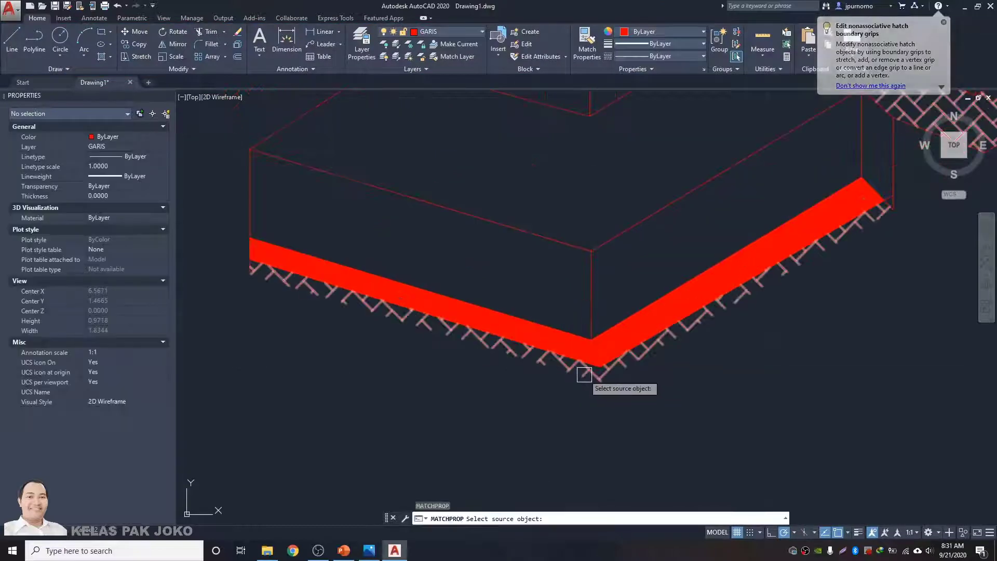
{"action": "left_click", "coordinate": [556, 343]}
{"action": "scroll", "coordinate": [561, 349], "scroll_direction": "up", "scroll_amount": 4}
{"action": "left_click", "coordinate": [708, 346]}
{"action": "scroll", "coordinate": [647, 368], "scroll_direction": "down", "scroll_amount": 5}
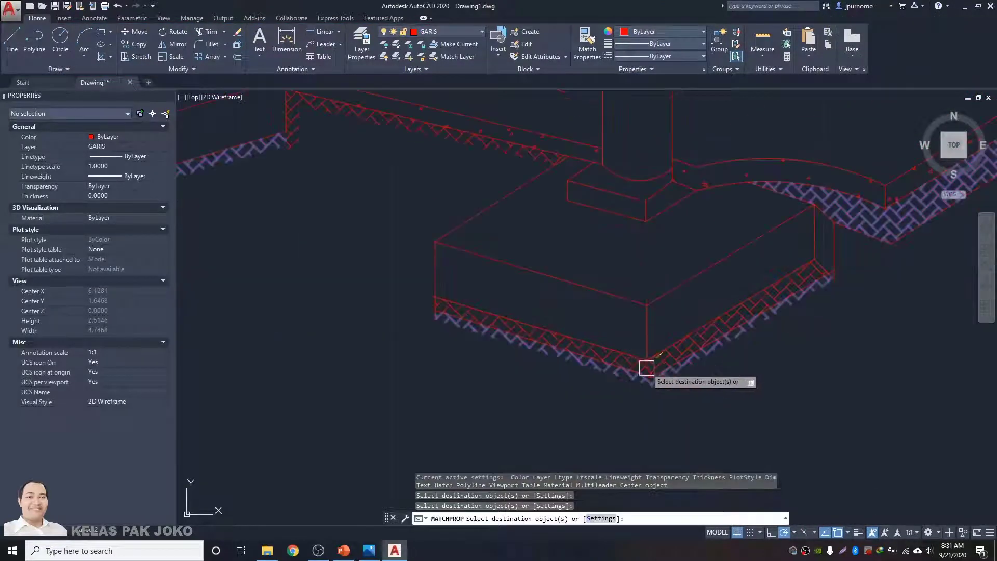
{"action": "key", "text": "Return"}
{"action": "key", "text": "Escape"}
- Erase the old ground hatch object that protrudes below the narrowed strip
{"action": "left_click", "coordinate": [652, 386]}
{"action": "type", "text": "ee"}
{"action": "key", "text": "Return"}
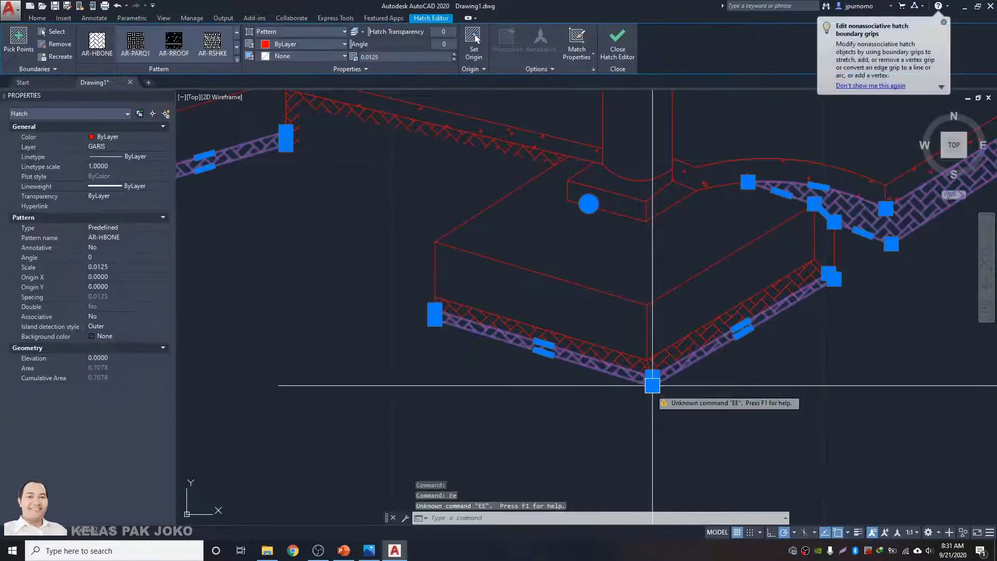
{"action": "key", "text": "Escape"}
{"action": "type", "text": "e"}
{"action": "key", "text": "Return"}
{"action": "left_click", "coordinate": [642, 389]}
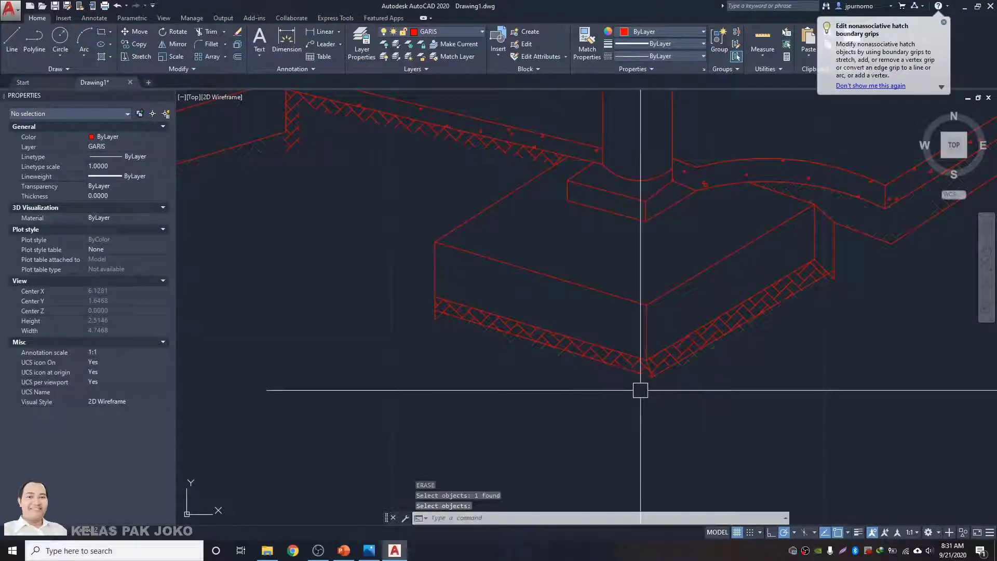
- Undo the erasure of the old ground hatch
{"action": "scroll", "coordinate": [641, 392], "scroll_direction": "down", "scroll_amount": 2}
{"action": "scroll", "coordinate": [525, 367], "scroll_direction": "down", "scroll_amount": 2}
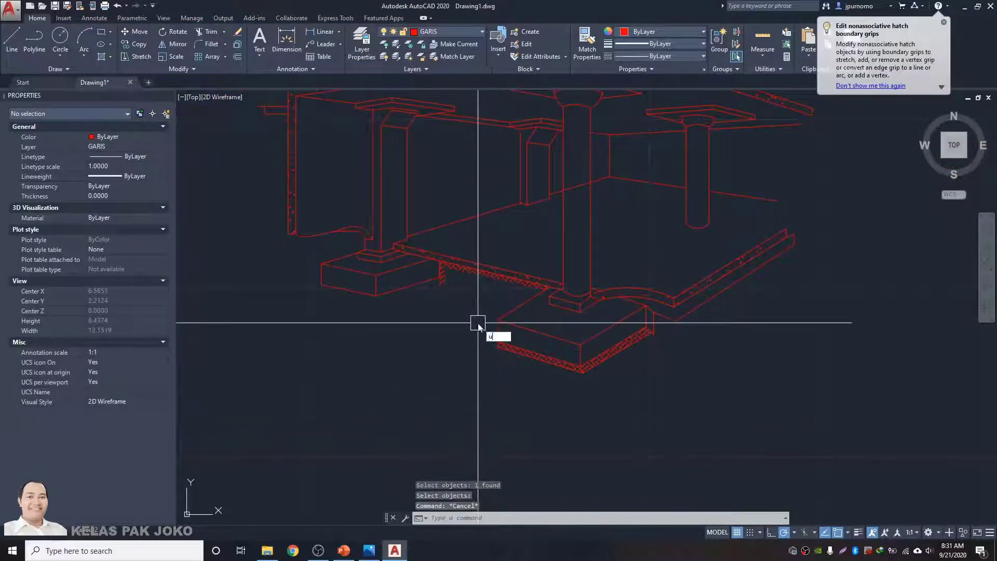
{"action": "key", "text": "Escape"}
{"action": "type", "text": "u"}
{"action": "key", "text": "Return"}
{"action": "scroll", "coordinate": [534, 367], "scroll_direction": "down", "scroll_amount": 4}
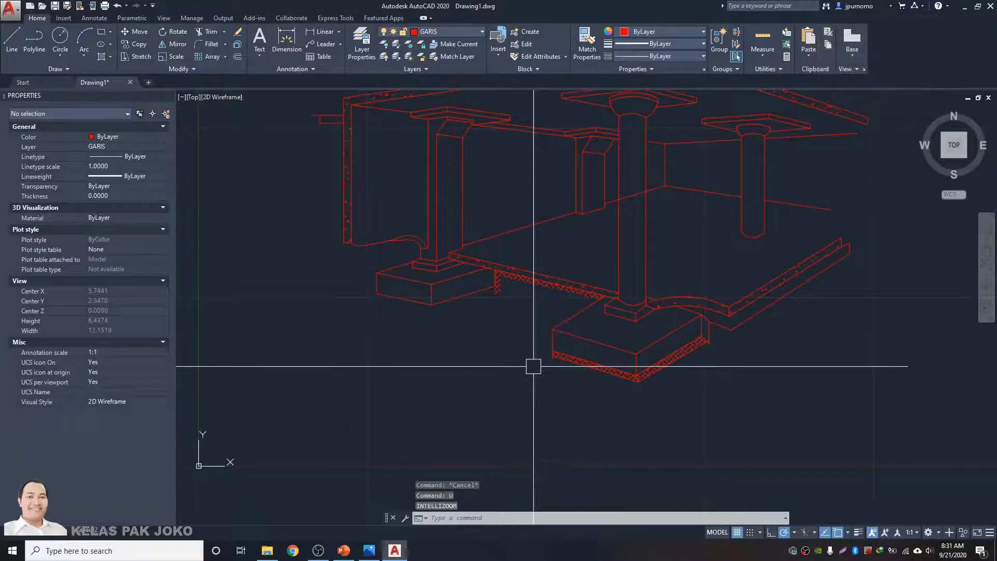
{"action": "type", "text": "u"}
{"action": "key", "text": "Return"}
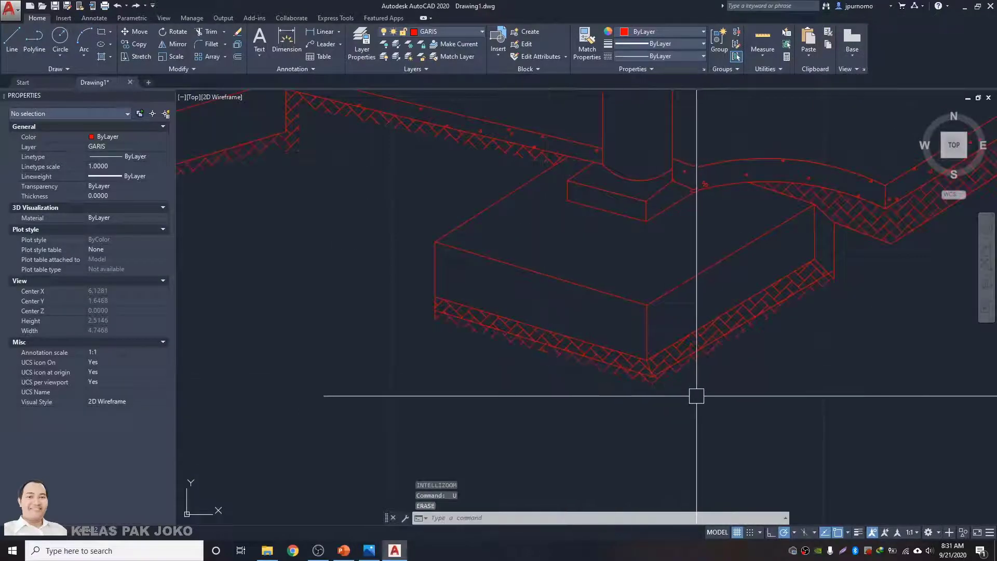
- Trim the leftover ground hatch outside the strip's outer lines beneath the right footing
{"action": "type", "text": "tr"}
{"action": "key", "text": "Return"}
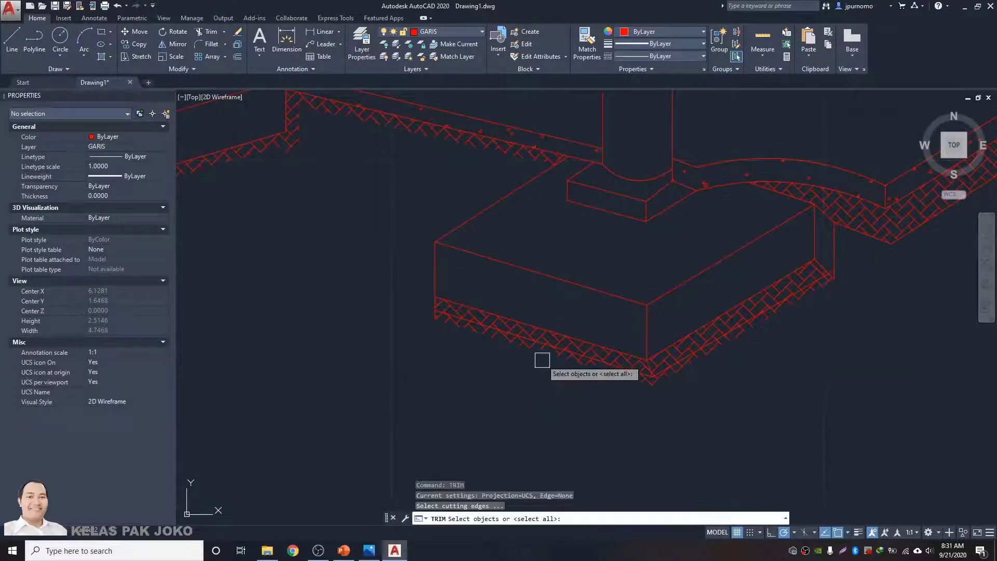
{"action": "scroll", "coordinate": [543, 364], "scroll_direction": "up", "scroll_amount": 5}
{"action": "key", "text": "Return"}
{"action": "key", "text": "Return"}
{"action": "scroll", "coordinate": [530, 363], "scroll_direction": "down", "scroll_amount": 8}
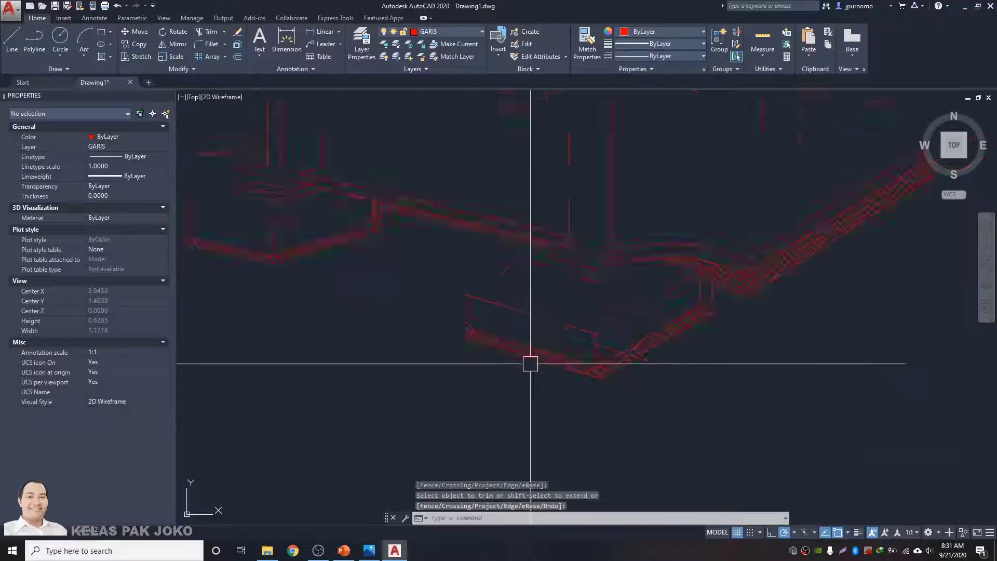
- Move the outer line of the strip's right-hand side slightly inward toward the footing
{"action": "scroll", "coordinate": [605, 362], "scroll_direction": "up", "scroll_amount": 6}
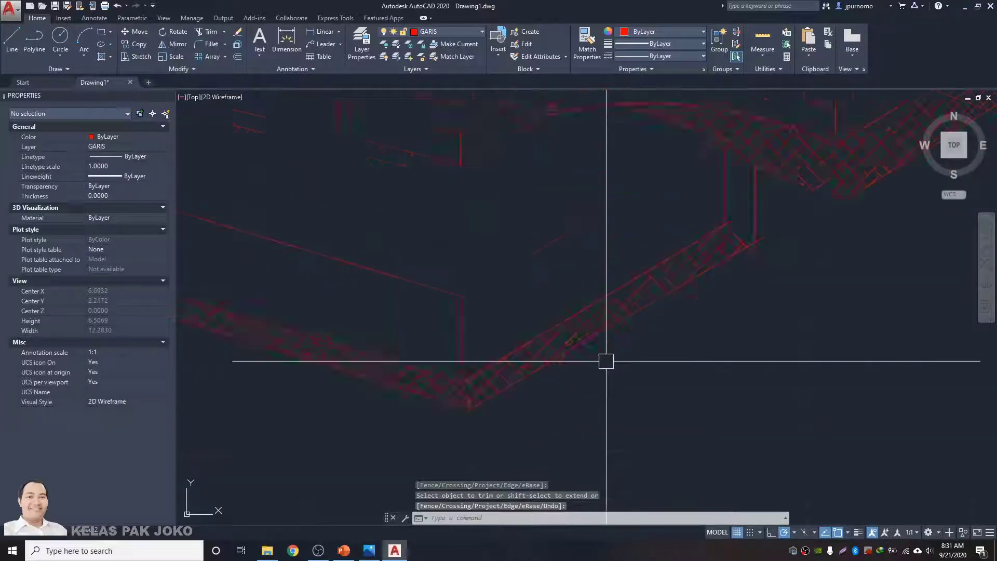
{"action": "left_click", "coordinate": [568, 350]}
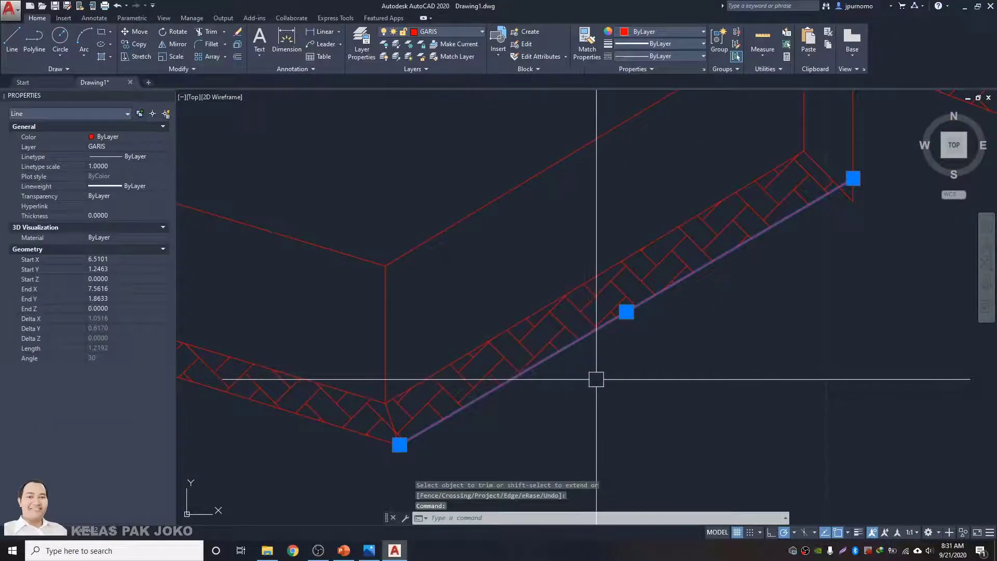
{"action": "type", "text": "M"}
{"action": "key", "text": "Return"}
{"action": "left_click", "coordinate": [645, 402]}
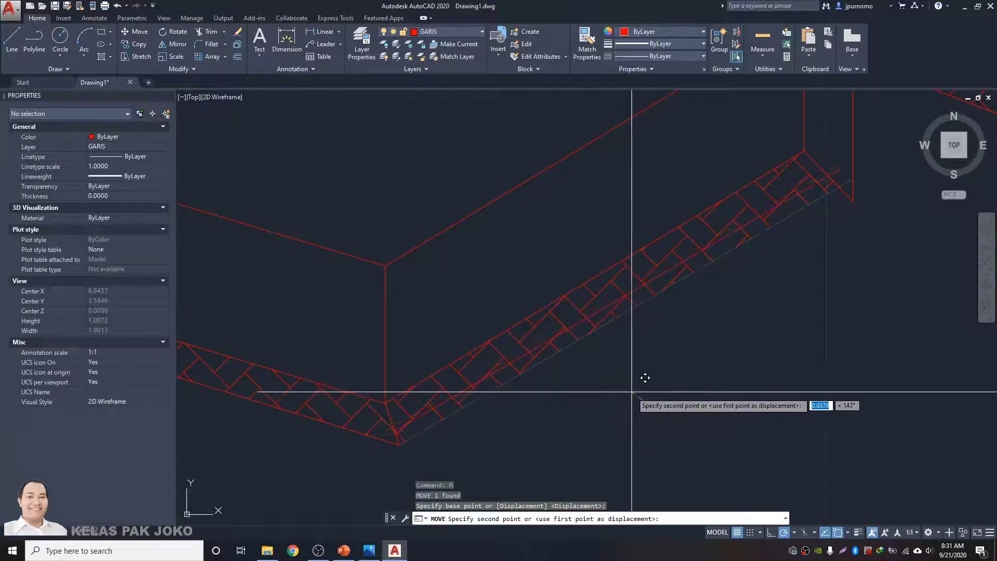
{"action": "key", "text": "Escape"}
- Erase the two outer lines of the ground strip beneath the right footing
{"action": "scroll", "coordinate": [636, 395], "scroll_direction": "down", "scroll_amount": 4}
{"action": "middle_click_drag", "start_coordinate": [597, 376], "coordinate": [600, 337]}
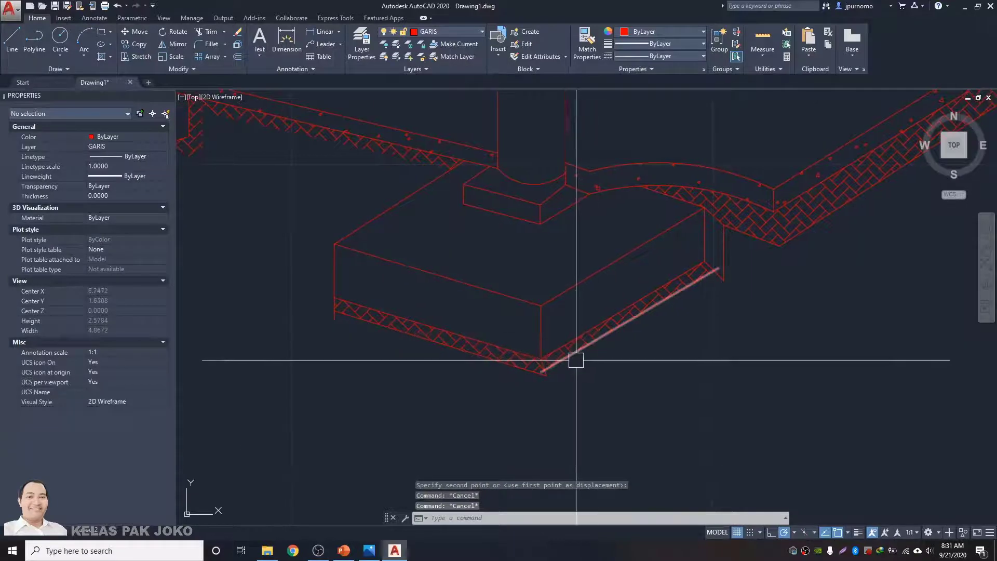
{"action": "left_click", "coordinate": [574, 359]}
{"action": "left_click", "coordinate": [513, 372]}
{"action": "type", "text": "e"}
{"action": "key", "text": "Return"}
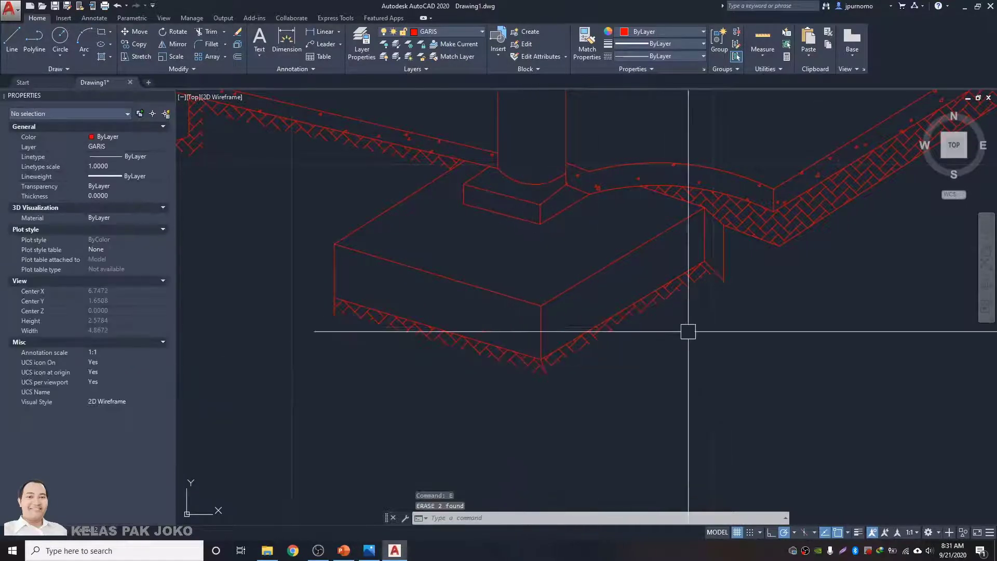
- Erase the short vertical end line at the strip's far left and the short joining line at its front corner
{"action": "middle_click_drag", "start_coordinate": [688, 329], "coordinate": [656, 327]}
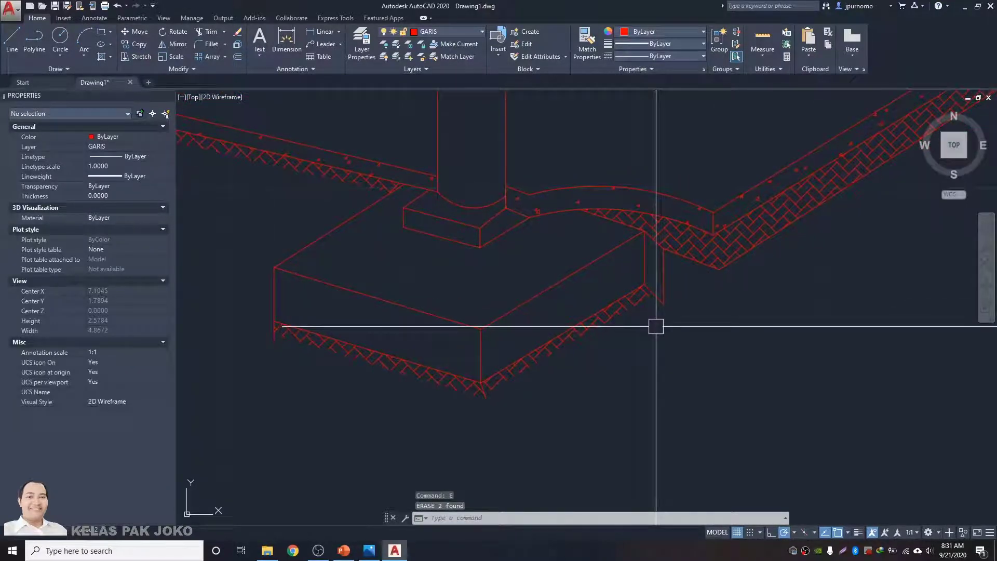
{"action": "left_click", "coordinate": [270, 339]}
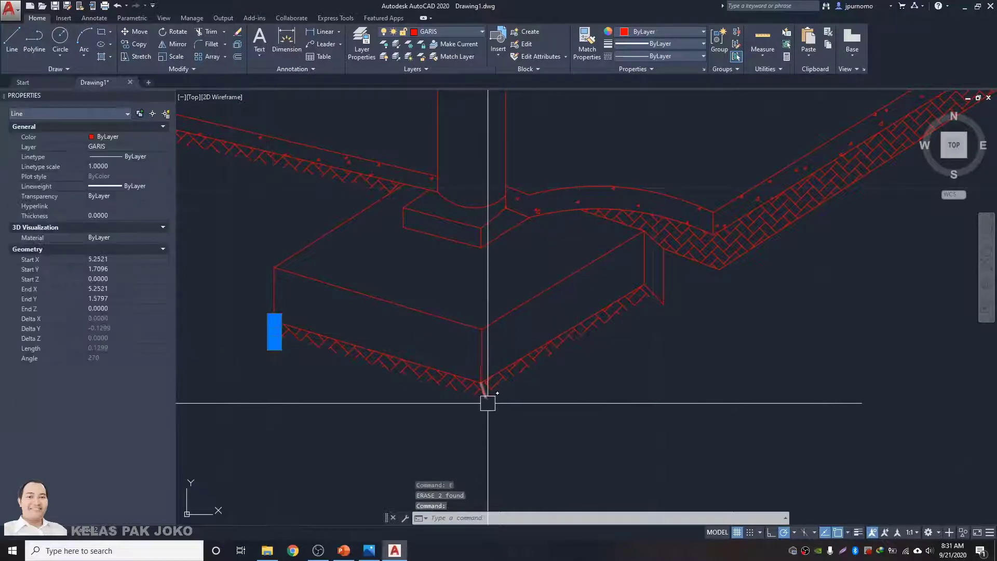
{"action": "left_click", "coordinate": [488, 403]}
{"action": "type", "text": "e"}
{"action": "key", "text": "Return"}
{"action": "middle_click_drag", "start_coordinate": [390, 381], "coordinate": [447, 384]}
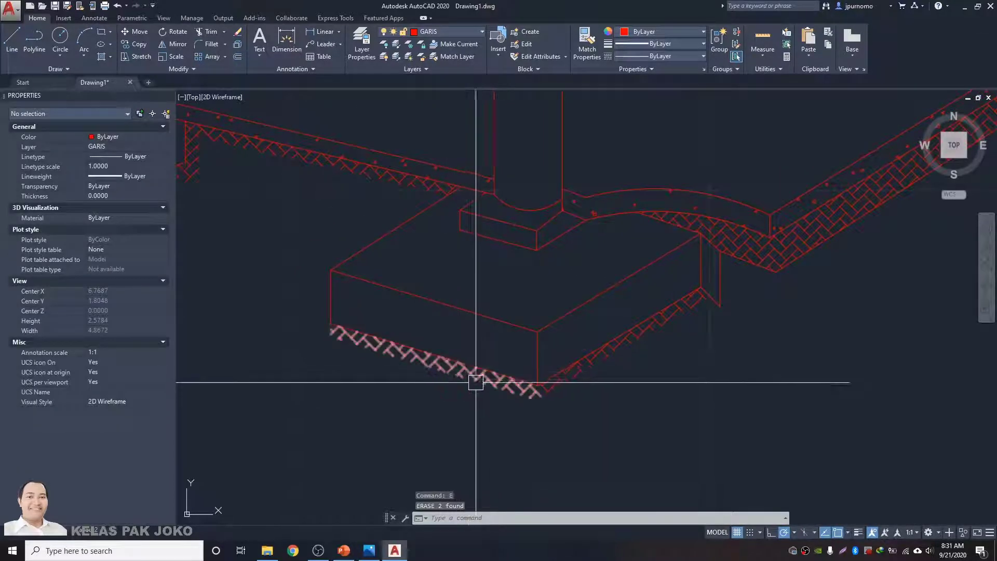
- Set the angle of the ground hatch beneath the footing's right-hand face to 30
{"action": "left_click", "coordinate": [616, 358]}
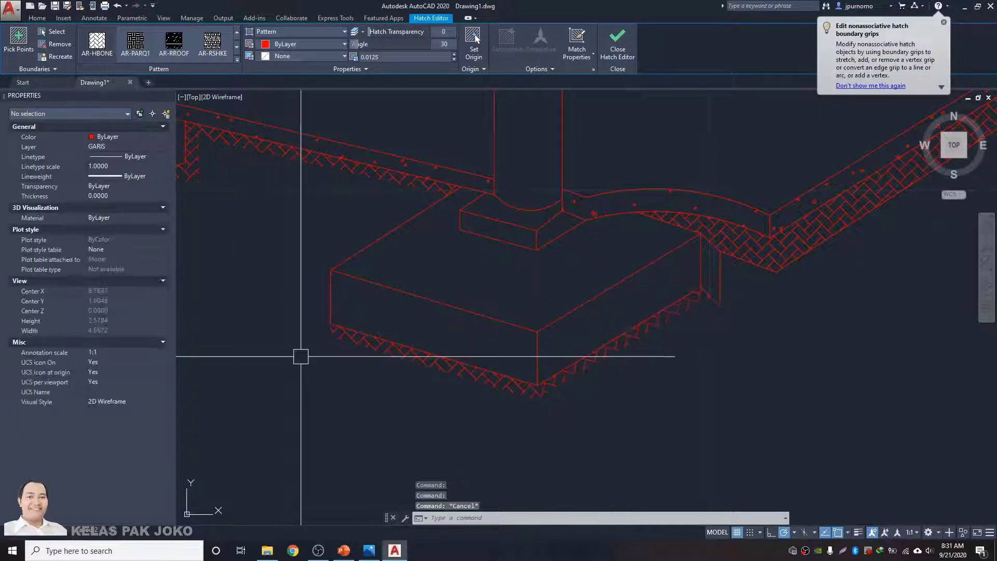
{"action": "key", "text": "Escape"}
- Fill the empty vertical strip at the step beside the right footing with a solid hatch
{"action": "middle_click_drag", "start_coordinate": [712, 377], "coordinate": [563, 363]}
{"action": "left_click_drag", "start_coordinate": [577, 293], "coordinate": [563, 314]}
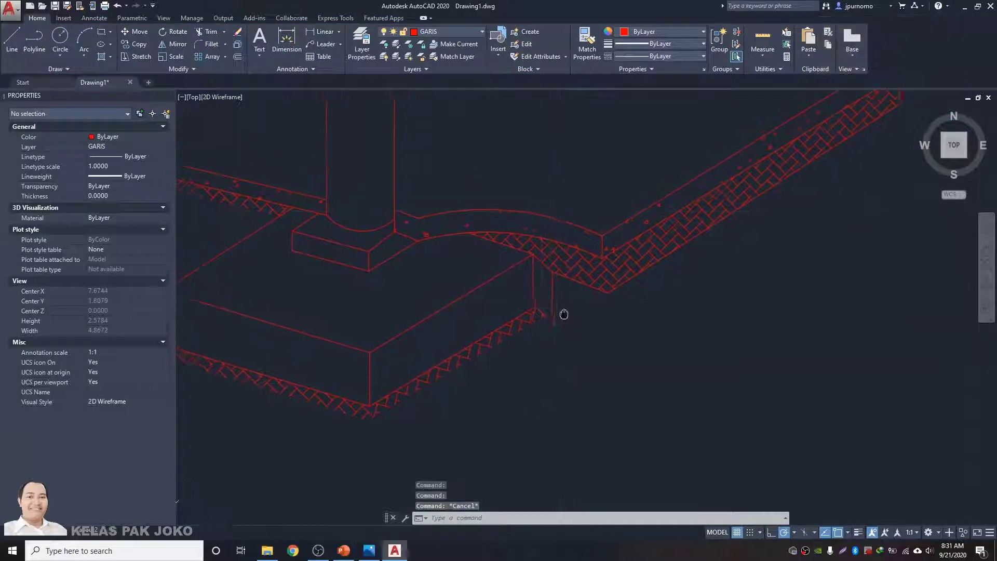
{"action": "middle_click_drag", "start_coordinate": [563, 314], "coordinate": [559, 316]}
{"action": "type", "text": "h"}
{"action": "key", "text": "Return"}
{"action": "left_click", "coordinate": [541, 313]}
{"action": "key", "text": "Return"}
- Match the vertical strip's solid hatch to the ground hatch beneath the footing's right-hand face
{"action": "type", "text": "m"}
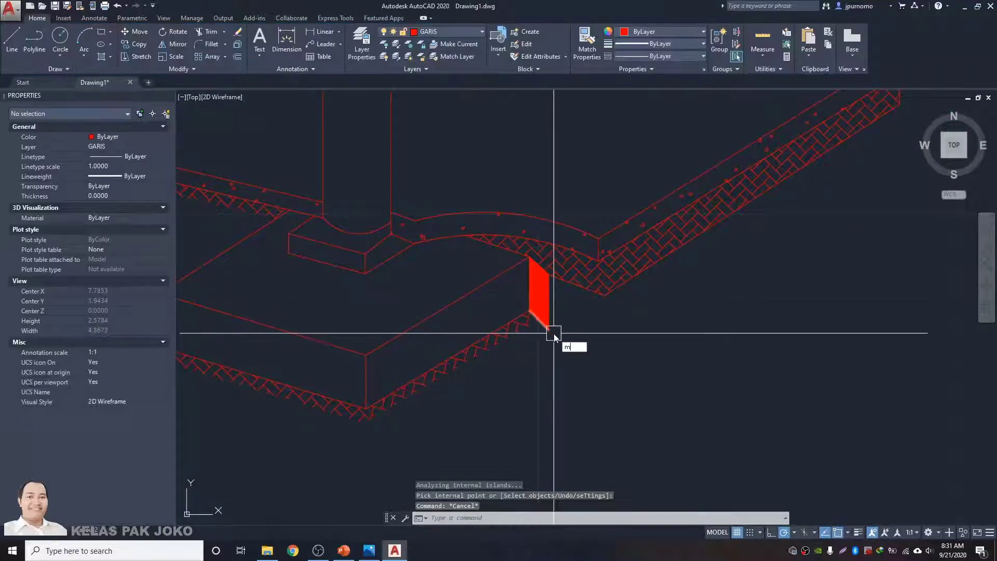
{"action": "type", "text": "a"}
{"action": "key", "text": "Return"}
{"action": "left_click", "coordinate": [521, 333]}
{"action": "scroll", "coordinate": [541, 289], "scroll_direction": "up", "scroll_amount": 2}
{"action": "left_click", "coordinate": [538, 289]}
{"action": "key", "text": "Return"}
{"action": "key", "text": "Escape"}
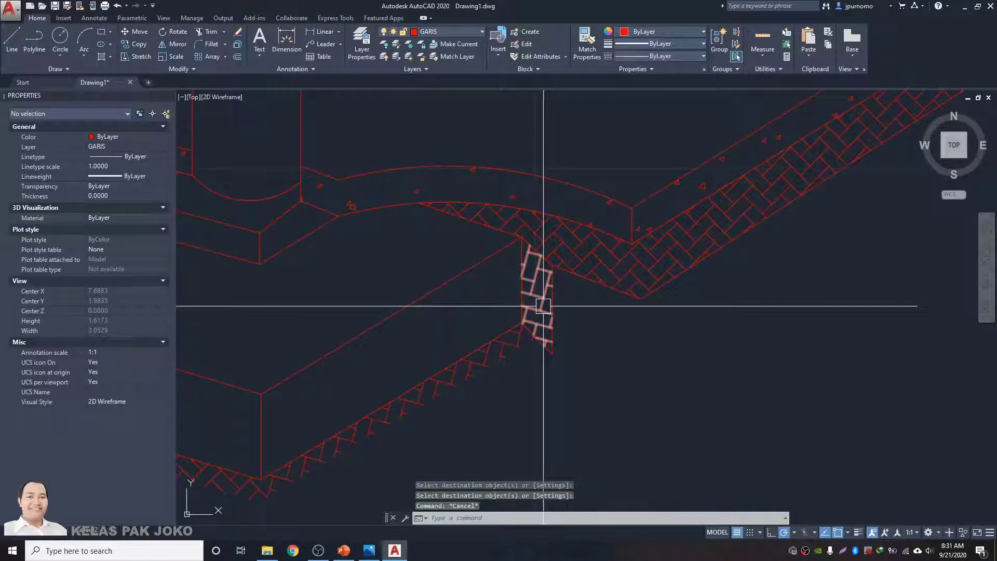
- Set the angle of the hatch in the vertical strip beside the right footing to 0
{"action": "left_click", "coordinate": [537, 295]}
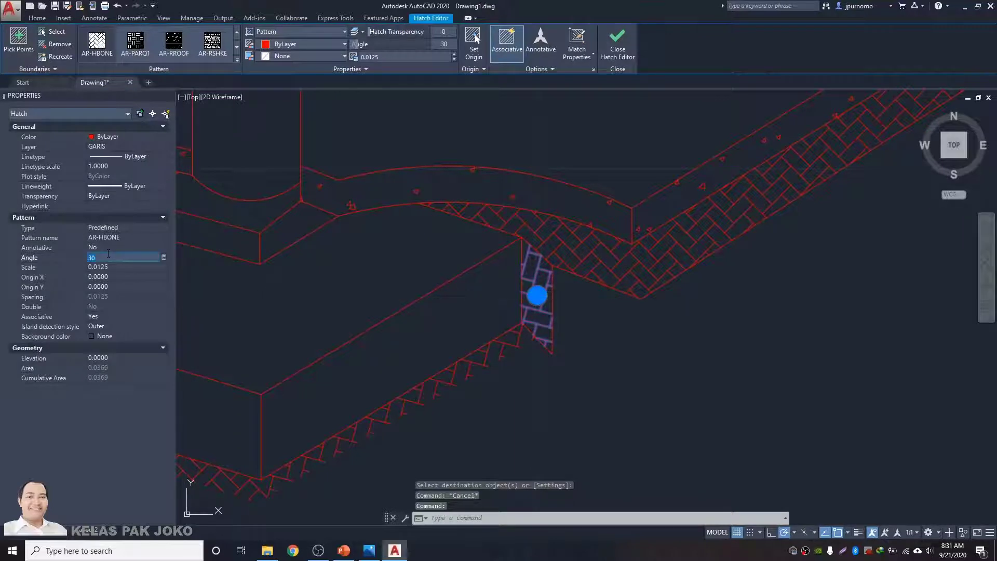
{"action": "type", "text": "0"}
{"action": "key", "text": "Tab"}
{"action": "key", "text": "Escape"}
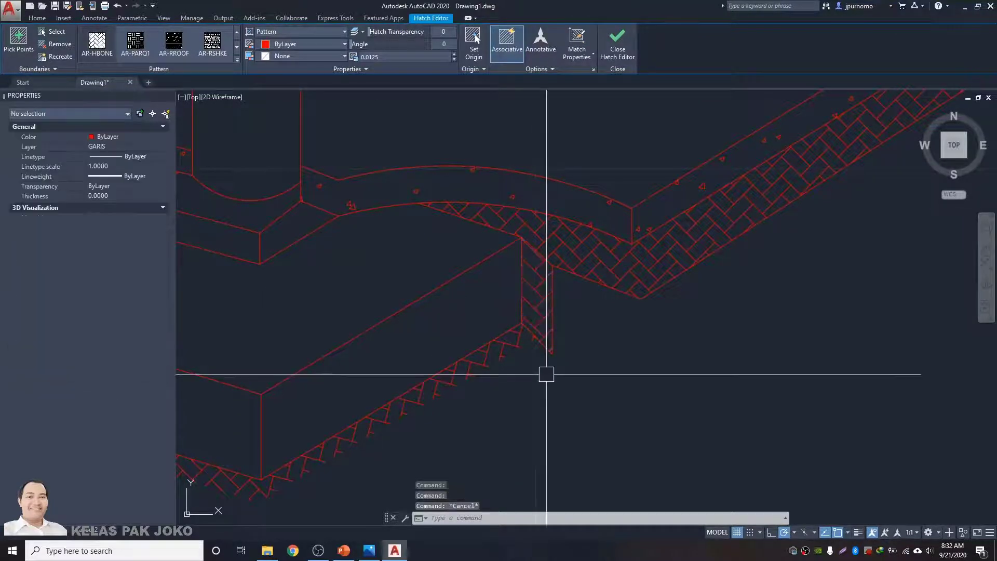
- Move the vertical strip's outer line about 0.05 units horizontally towards the footing to narrow the strip
{"action": "left_click", "coordinate": [552, 306]}
{"action": "type", "text": "m"}
{"action": "key", "text": "Return"}
{"action": "left_click", "coordinate": [650, 376]}
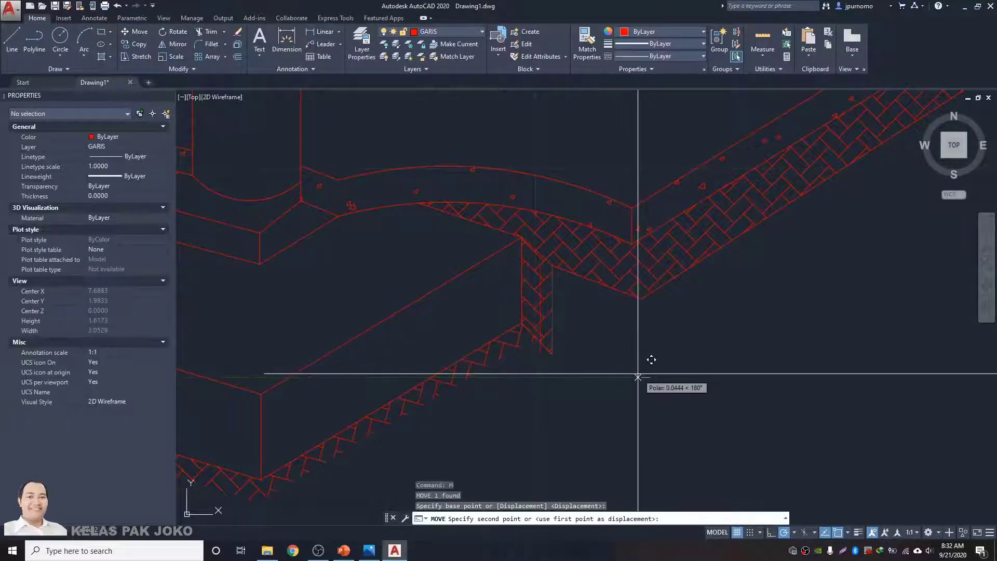
{"action": "left_click", "coordinate": [637, 376]}
{"action": "key", "text": "Return"}
{"action": "key", "text": "Escape"}
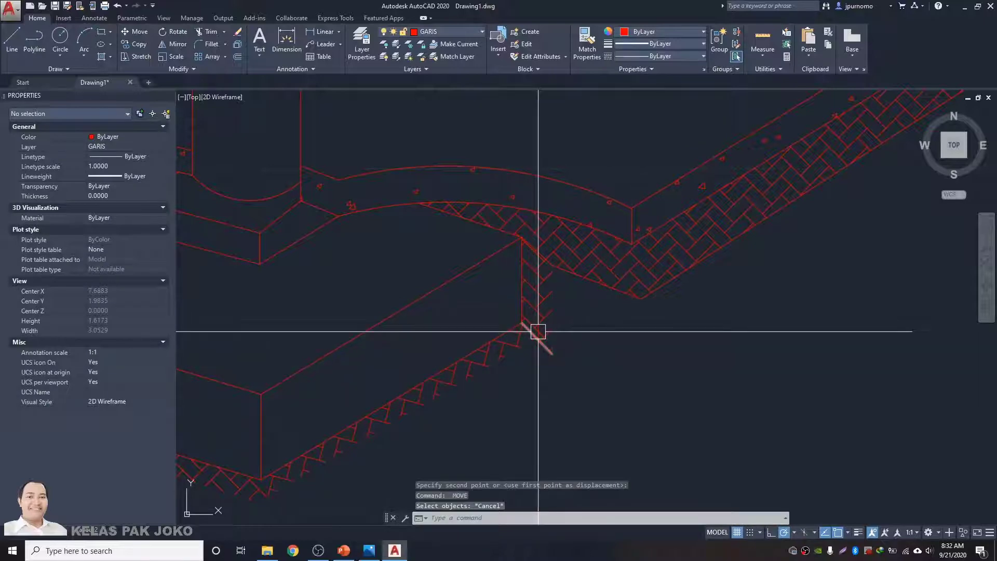
{"action": "type", "text": "ex"}
{"action": "key", "text": "Return"}
{"action": "key", "text": "Escape"}
{"action": "key", "text": "Escape"}
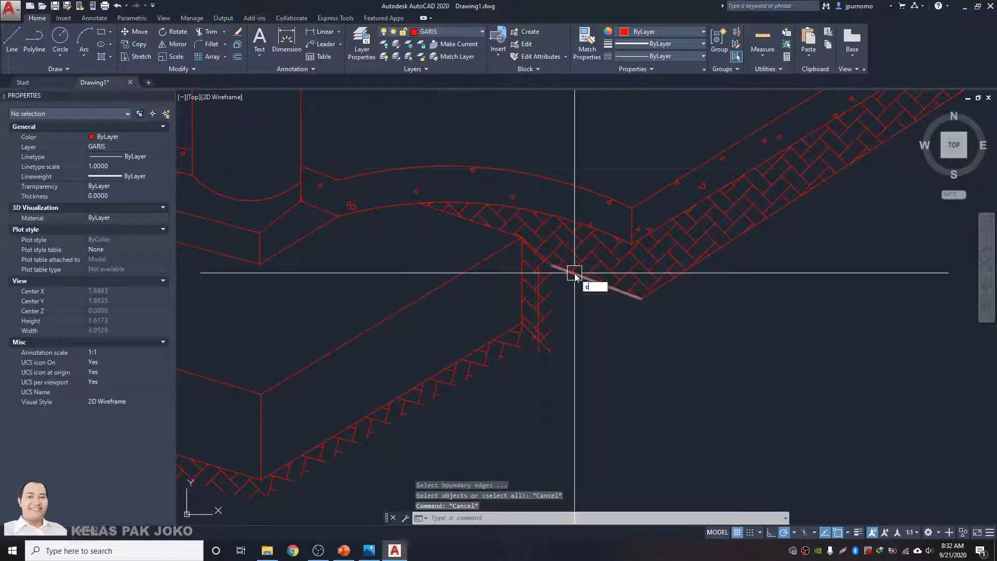
- Extend the moved vertical line up to the short diagonal line running from the footing's upper corner
{"action": "type", "text": "x"}
{"action": "key", "text": "Return"}
{"action": "scroll", "coordinate": [533, 245], "scroll_direction": "up", "scroll_amount": 4}
{"action": "left_click", "coordinate": [545, 274]}
{"action": "key", "text": "Return"}
{"action": "left_click", "coordinate": [574, 410]}
{"action": "key", "text": "Return"}
{"action": "scroll", "coordinate": [576, 405], "scroll_direction": "down", "scroll_amount": 4}
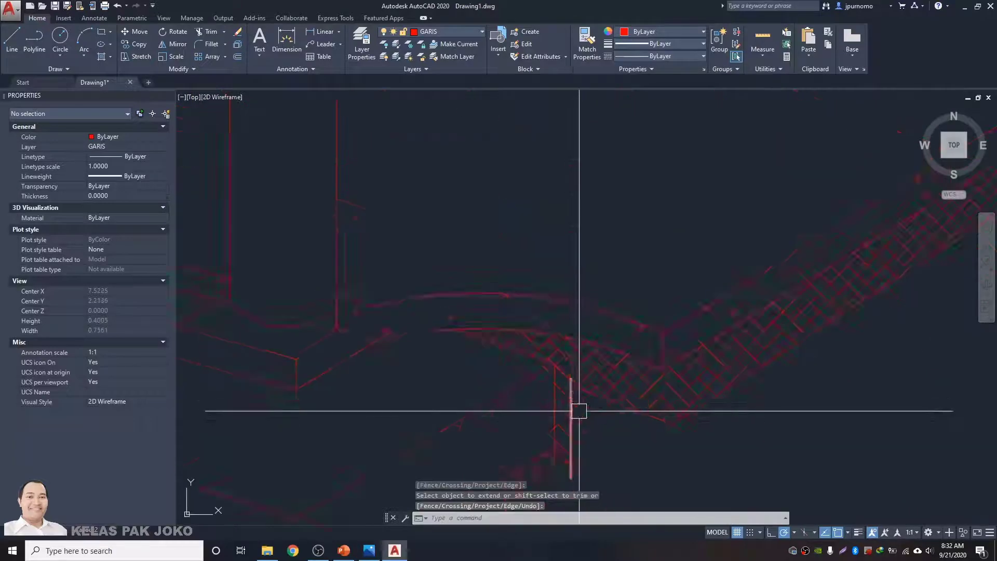
- Trim the vertical strip's hatch back to its moved outer line
{"action": "scroll", "coordinate": [569, 327], "scroll_direction": "up", "scroll_amount": 4}
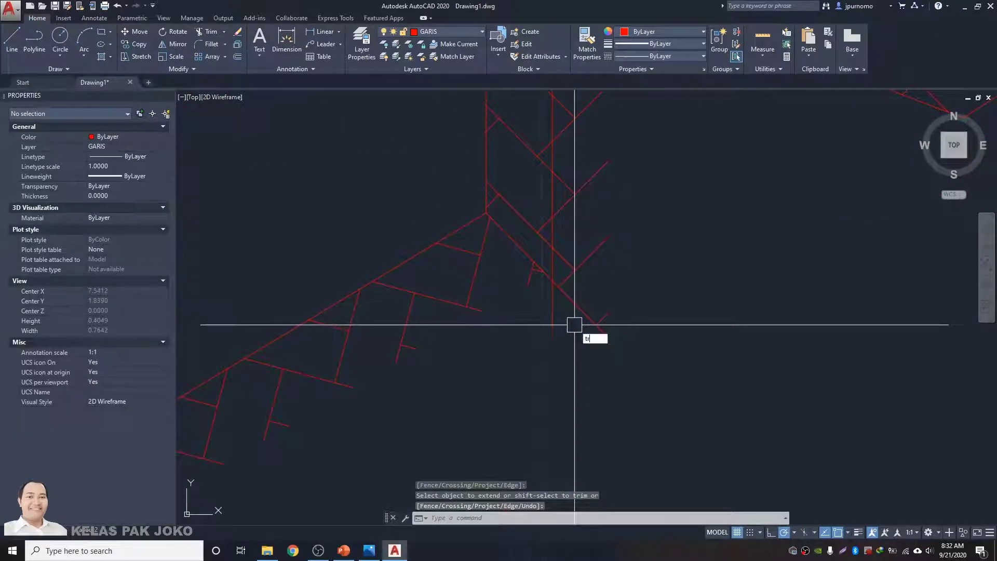
{"action": "type", "text": "tr"}
{"action": "key", "text": "Return"}
{"action": "left_click", "coordinate": [553, 267]}
{"action": "scroll", "coordinate": [572, 301], "scroll_direction": "up", "scroll_amount": 4}
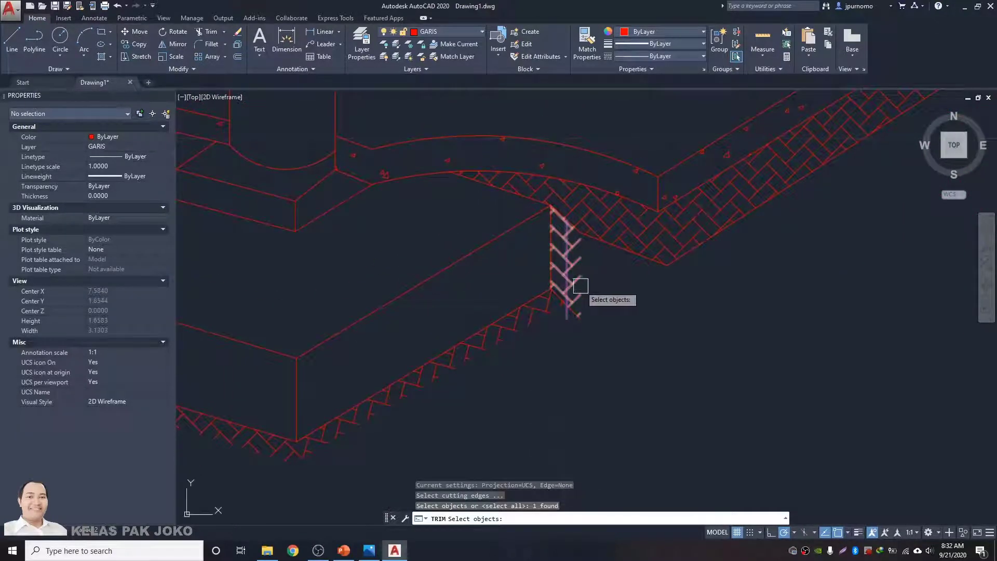
{"action": "key", "text": "Return"}
{"action": "left_click", "coordinate": [581, 294]}
{"action": "key", "text": "Escape"}
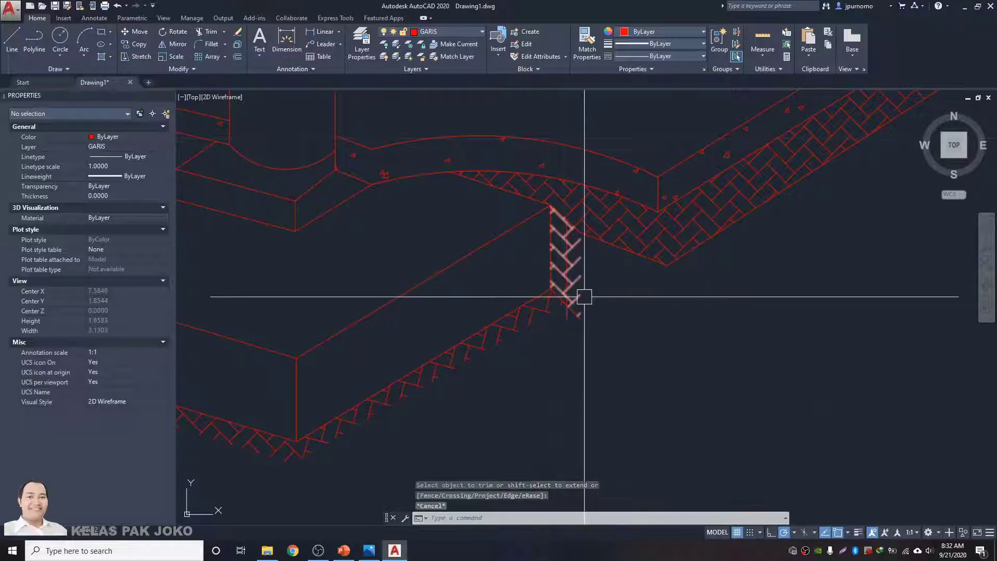
{"action": "scroll", "coordinate": [566, 286], "scroll_direction": "up", "scroll_amount": 3}
{"action": "key", "text": "space"}
{"action": "key", "text": "Escape"}
{"action": "scroll", "coordinate": [568, 266], "scroll_direction": "down", "scroll_amount": 2}
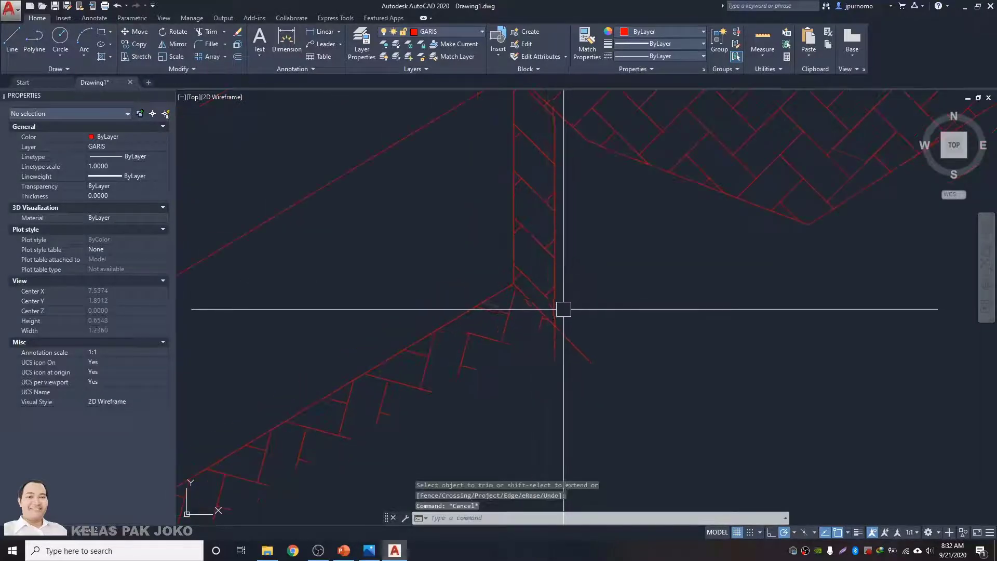
- Erase the leftover outer boundary line at the foot of the vertical strip
{"action": "left_click", "coordinate": [563, 339]}
{"action": "type", "text": "E"}
{"action": "key", "text": "Return"}
{"action": "scroll", "coordinate": [567, 358], "scroll_direction": "down", "scroll_amount": 5}
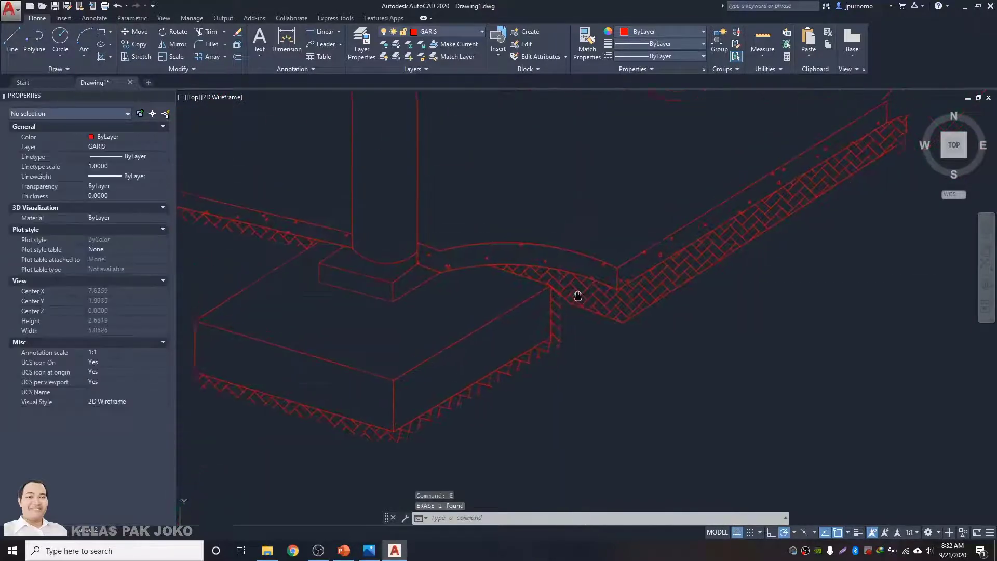
{"action": "key", "text": "Escape"}
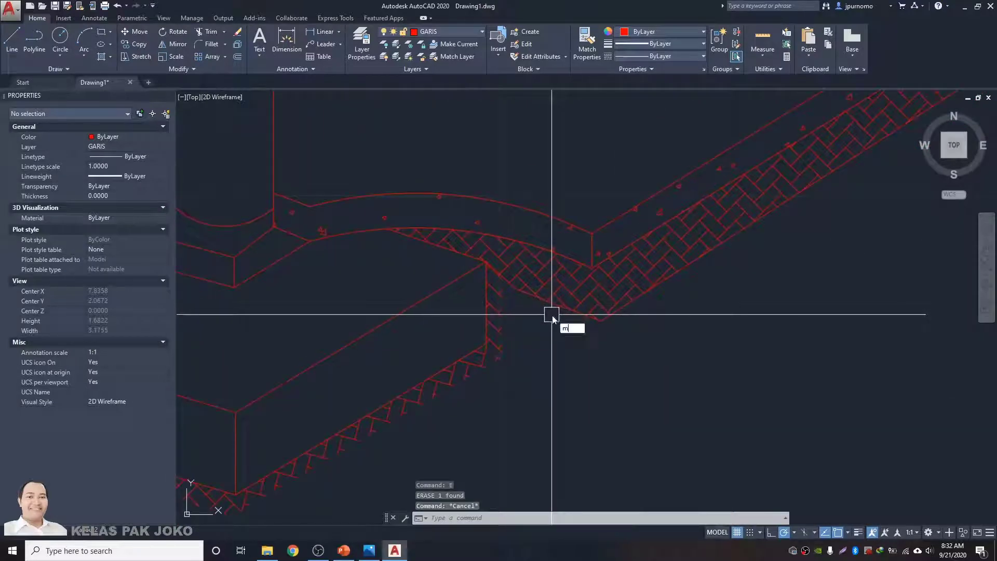
- Move the two lower boundary lines of the ground strip beneath the right slab about 0.09 units straight up
{"action": "key", "text": "Return"}
{"action": "left_click", "coordinate": [598, 319]}
{"action": "key", "text": "Return"}
{"action": "left_click", "coordinate": [639, 385]}
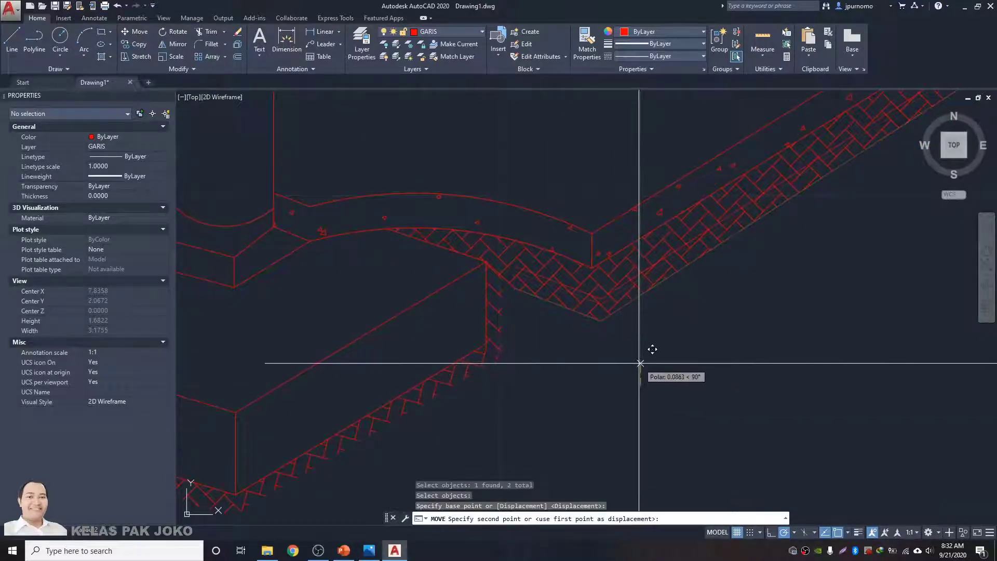
{"action": "key", "text": "Escape"}
- Stretch the near end of the shorter boundary line to the footing's upper corner
{"action": "scroll", "coordinate": [585, 341], "scroll_direction": "up", "scroll_amount": 3}
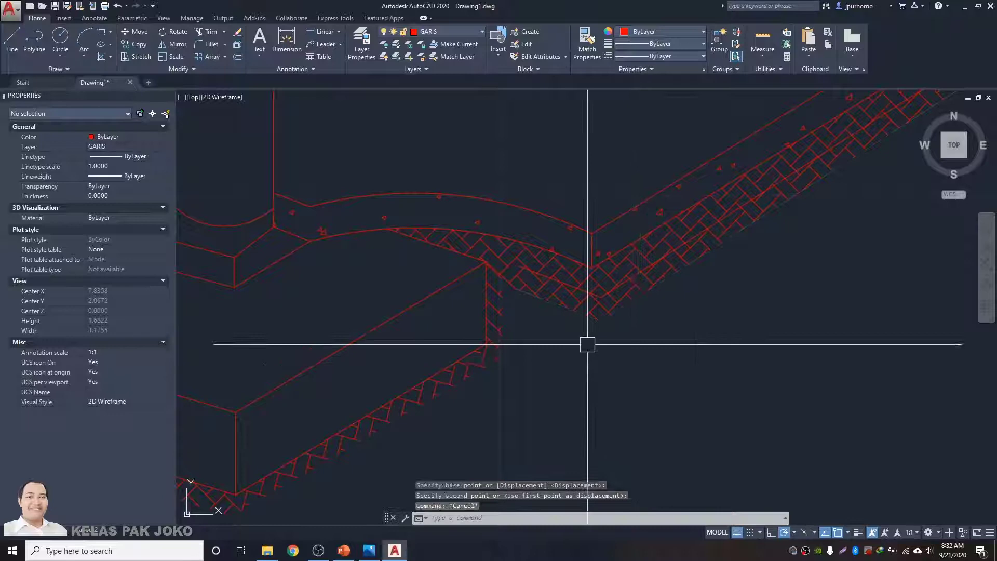
{"action": "left_click", "coordinate": [516, 267]}
{"action": "scroll", "coordinate": [511, 272], "scroll_direction": "up", "scroll_amount": 2}
{"action": "left_click", "coordinate": [517, 252]}
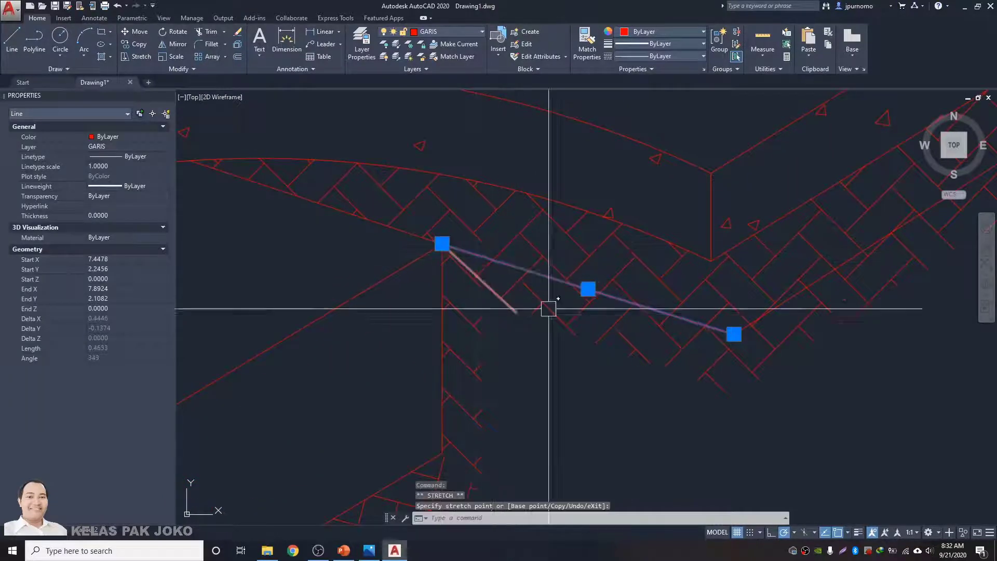
{"action": "key", "text": "Escape"}
{"action": "key", "text": "Escape"}
- Trim the ground hatch beneath the right slab back to the two adjusted boundary lines
{"action": "scroll", "coordinate": [583, 345], "scroll_direction": "down", "scroll_amount": 3}
{"action": "scroll", "coordinate": [585, 346], "scroll_direction": "down", "scroll_amount": 2}
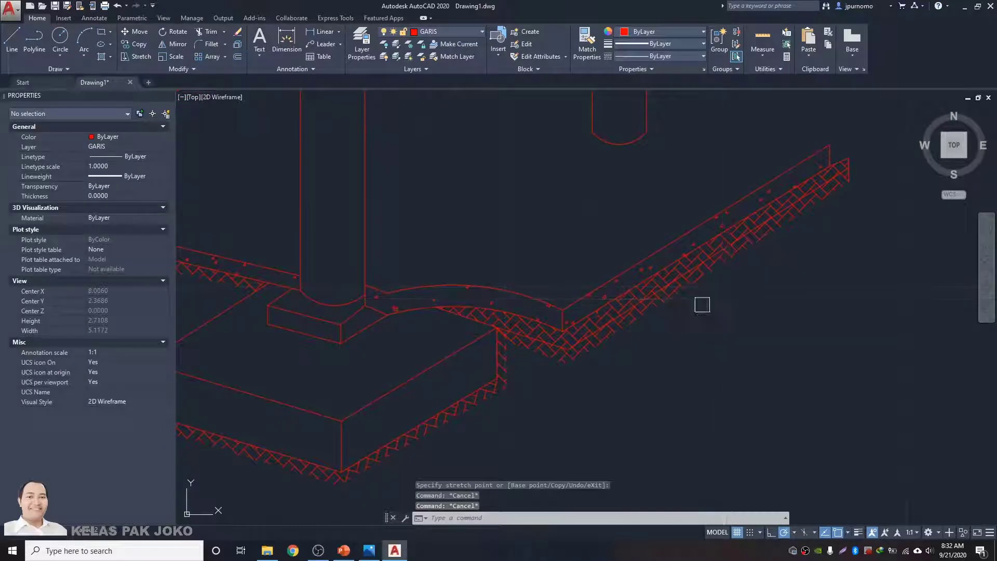
{"action": "type", "text": "tr"}
{"action": "key", "text": "Return"}
{"action": "scroll", "coordinate": [587, 327], "scroll_direction": "up", "scroll_amount": 2}
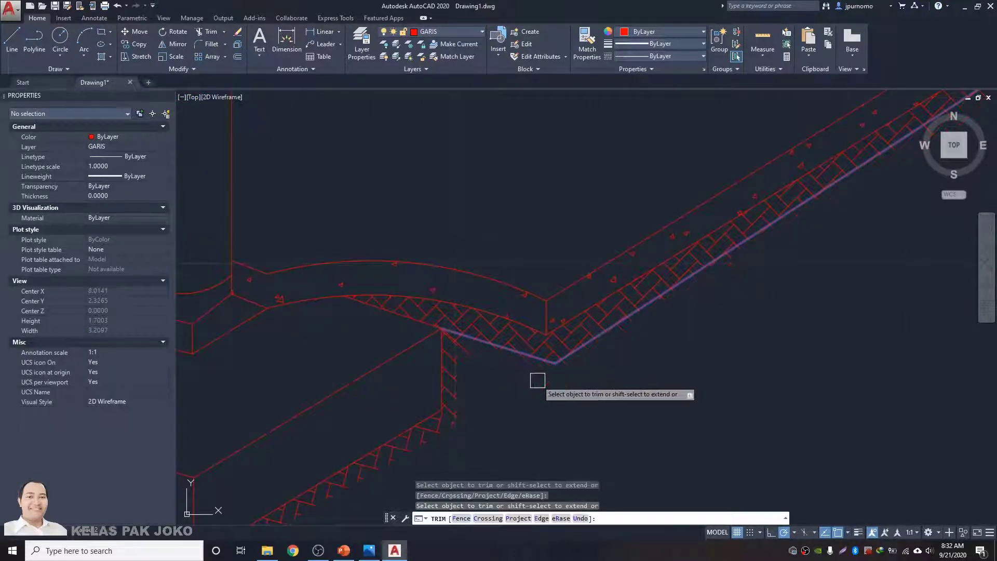
{"action": "scroll", "coordinate": [718, 291], "scroll_direction": "down", "scroll_amount": 2}
{"action": "scroll", "coordinate": [621, 325], "scroll_direction": "up", "scroll_amount": 2}
{"action": "key", "text": "Escape"}
- Erase the two lower boundary lines of the ground hatch and the short vertical end line at its far right
{"action": "left_click", "coordinate": [506, 363]}
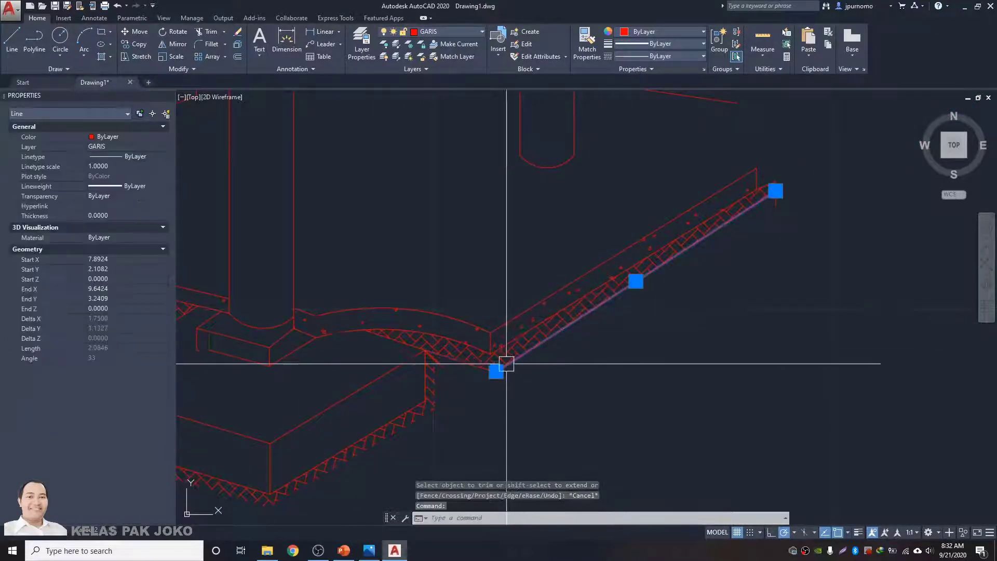
{"action": "type", "text": "e"}
{"action": "key", "text": "Return"}
{"action": "left_click", "coordinate": [786, 206]}
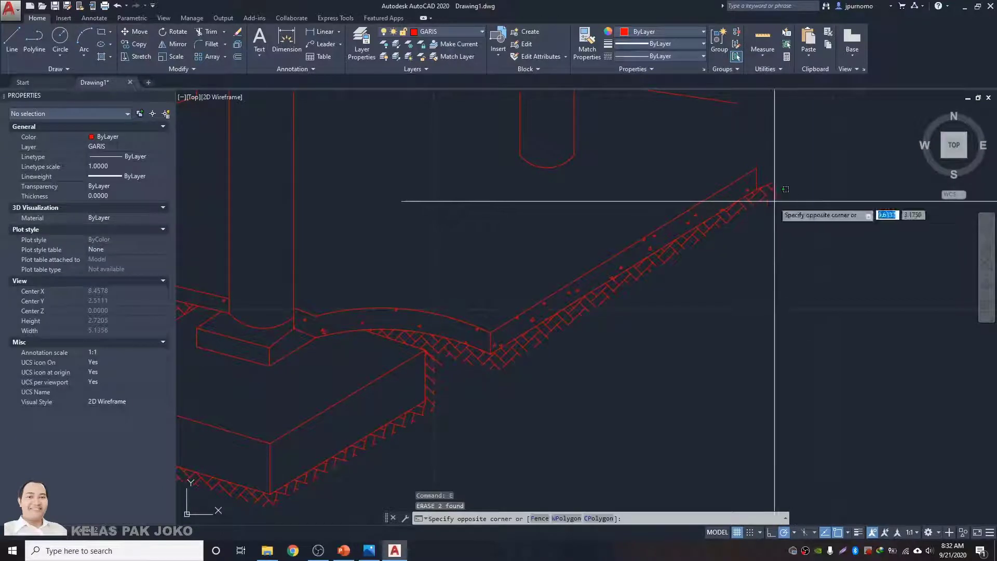
{"action": "left_click", "coordinate": [776, 205]}
{"action": "key", "text": "Escape"}
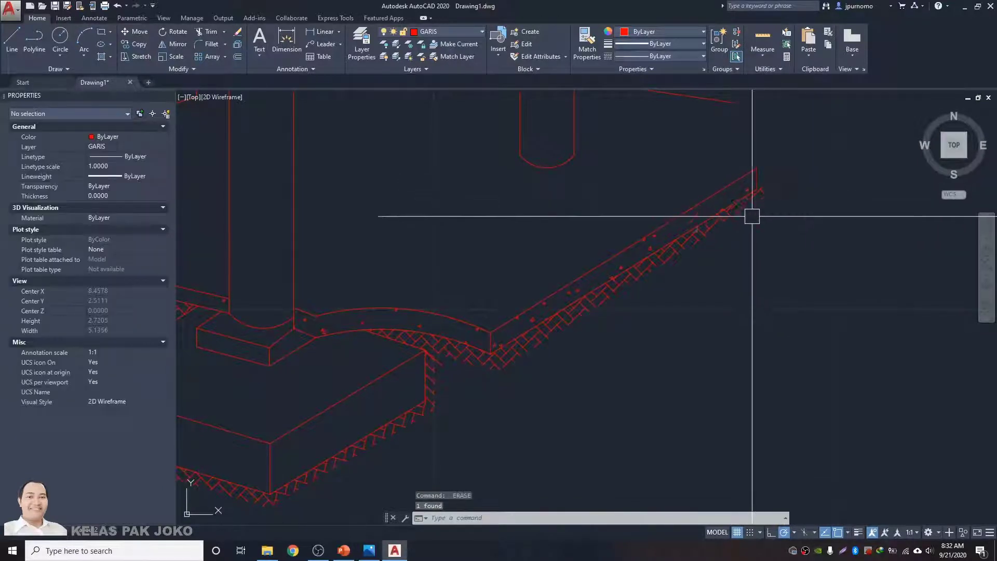
- Change the right slab's ground hatch angle to match the hatch beneath the footing's right-hand face
{"action": "left_click", "coordinate": [718, 228]}
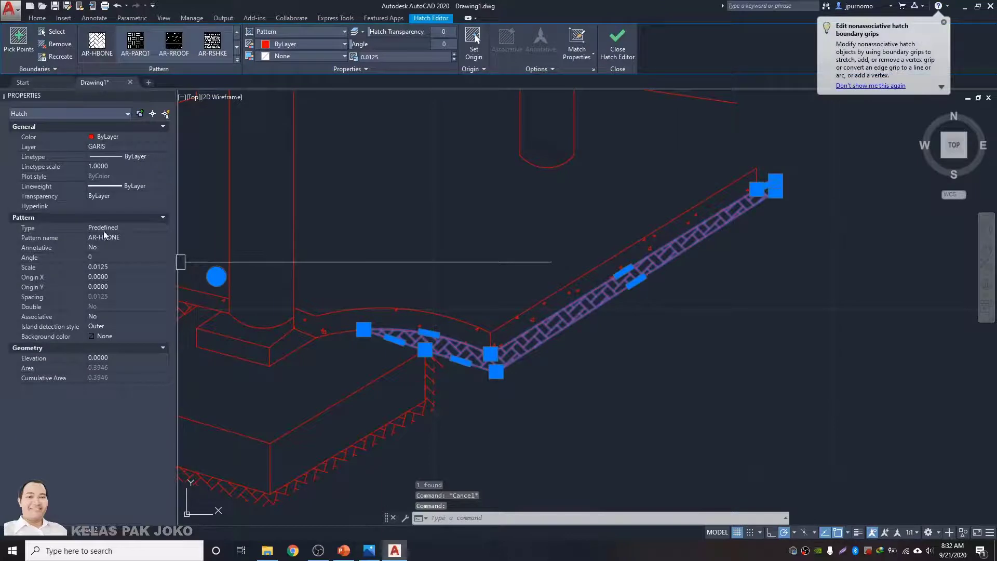
{"action": "left_click", "coordinate": [112, 258]}
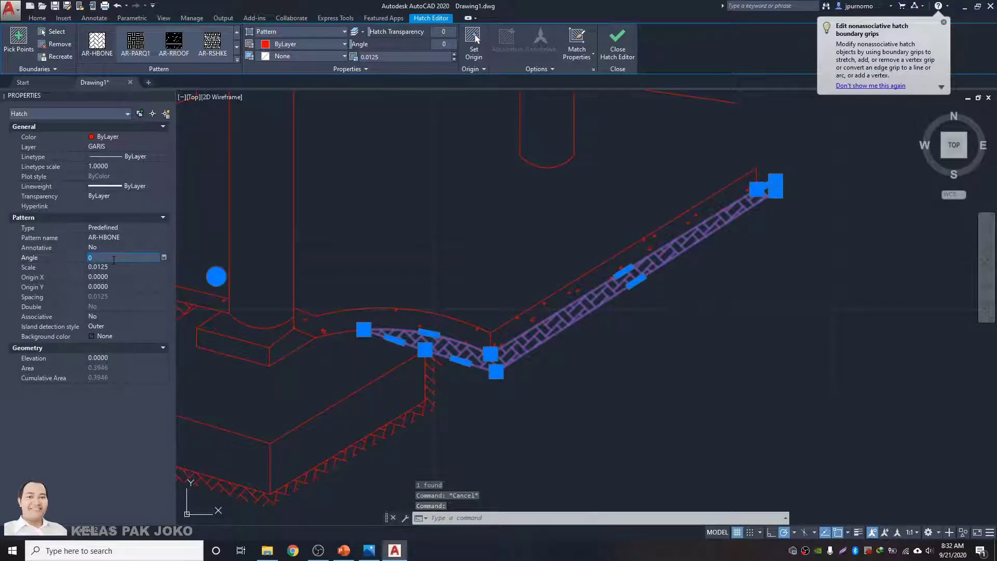
{"action": "key", "text": "Escape"}
{"action": "key", "text": "Escape"}
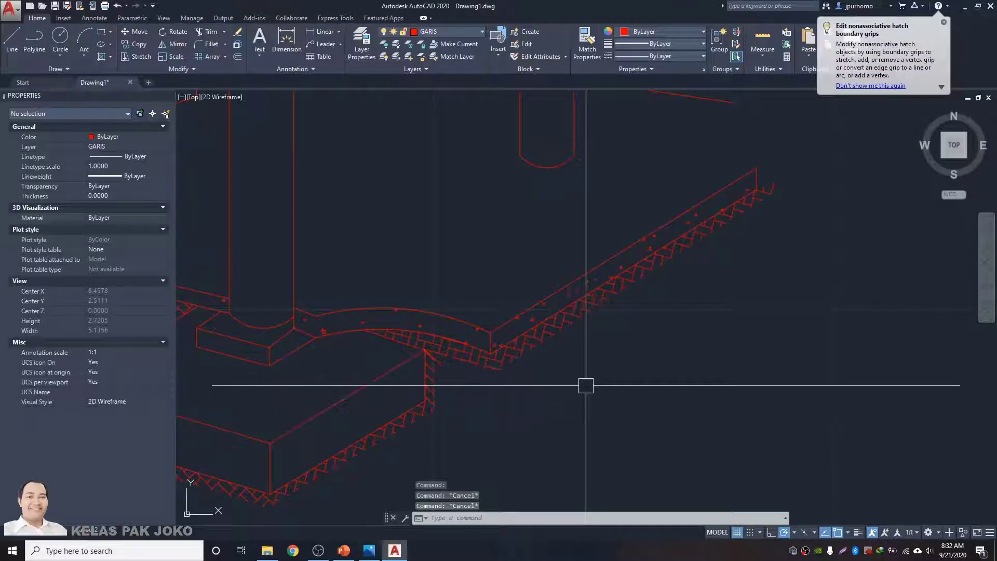
- Draw a line about 2.53 units long at 30° beneath the right slab's sloping edge, past both ends of the hatch
{"action": "scroll", "coordinate": [608, 415], "scroll_direction": "down", "scroll_amount": 2}
{"action": "scroll", "coordinate": [463, 423], "scroll_direction": "up", "scroll_amount": 4}
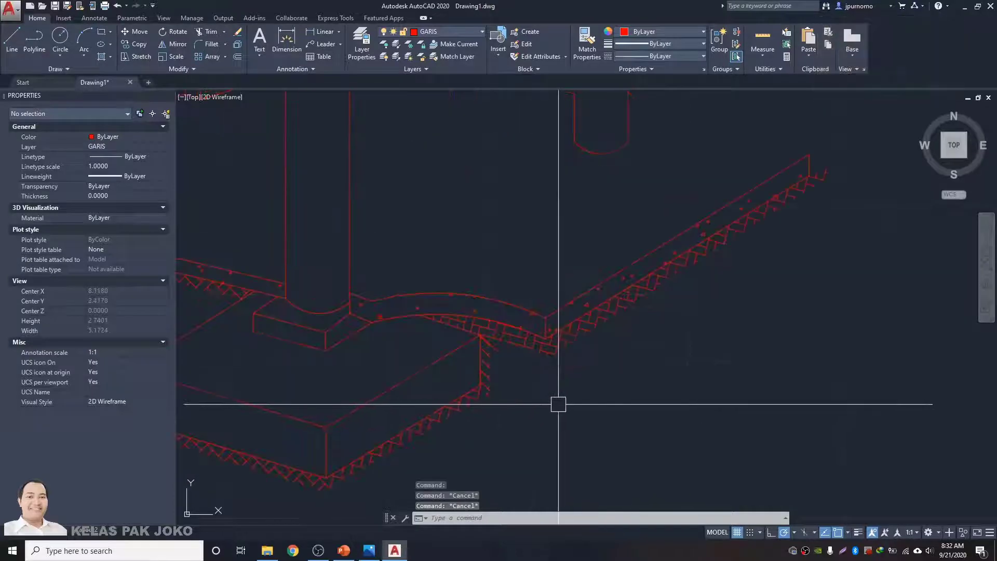
{"action": "middle_click_drag", "start_coordinate": [612, 373], "coordinate": [565, 373]}
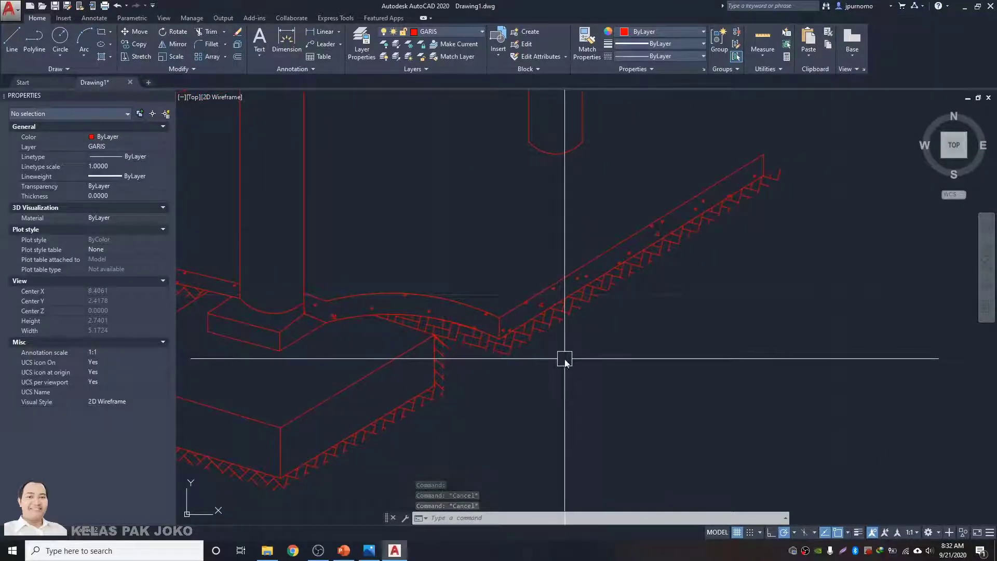
{"action": "type", "text": "l"}
{"action": "key", "text": "Return"}
{"action": "scroll", "coordinate": [470, 359], "scroll_direction": "up", "scroll_amount": 4}
{"action": "left_click", "coordinate": [469, 358]}
{"action": "scroll", "coordinate": [529, 313], "scroll_direction": "down", "scroll_amount": 2}
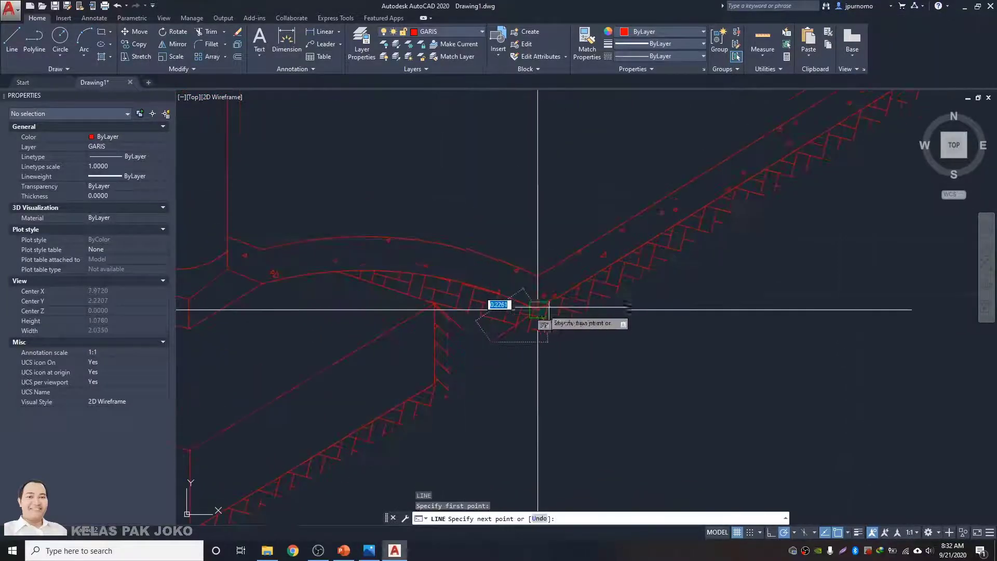
{"action": "scroll", "coordinate": [675, 220], "scroll_direction": "down", "scroll_amount": 2}
{"action": "middle_click_drag", "start_coordinate": [697, 218], "coordinate": [539, 339]}
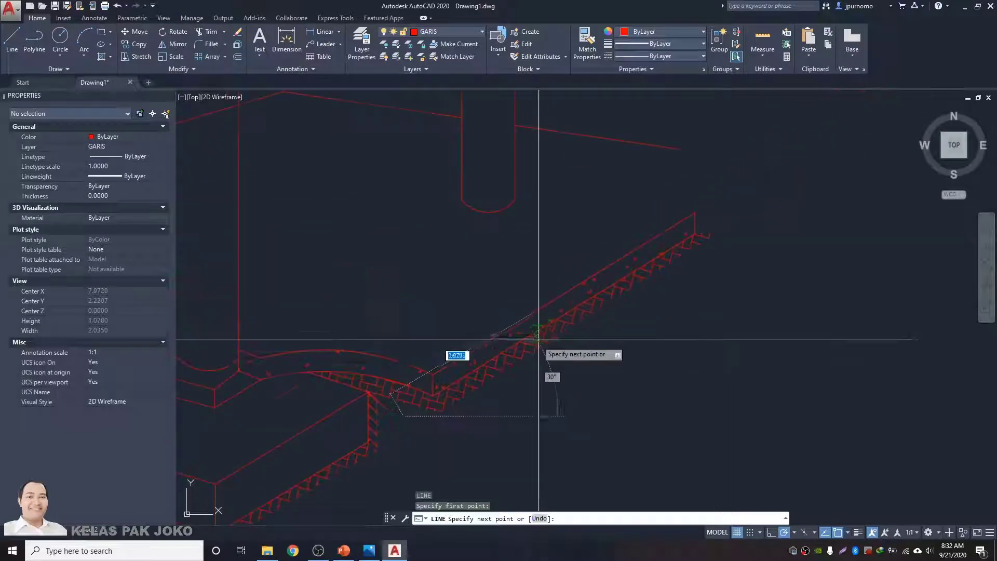
{"action": "left_click", "coordinate": [746, 214]}
{"action": "key", "text": "Return"}
- Stretch the new line's lower end so that it runs parallel beneath the slab's sloping edge
{"action": "left_click", "coordinate": [403, 415]}
{"action": "left_click", "coordinate": [404, 415]}
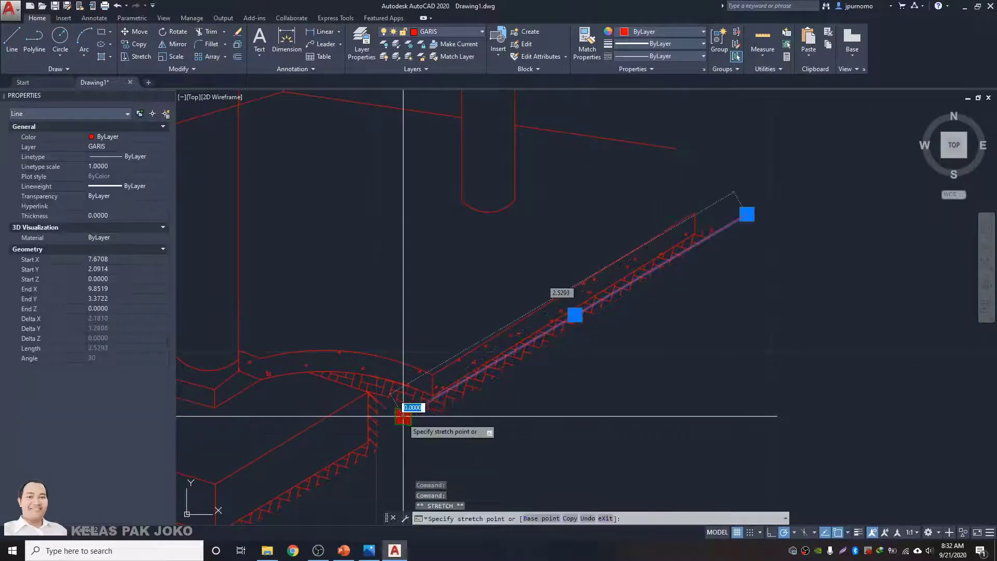
{"action": "scroll", "coordinate": [405, 418], "scroll_direction": "up", "scroll_amount": 4}
{"action": "key", "text": "Escape"}
{"action": "scroll", "coordinate": [463, 418], "scroll_direction": "down", "scroll_amount": 3}
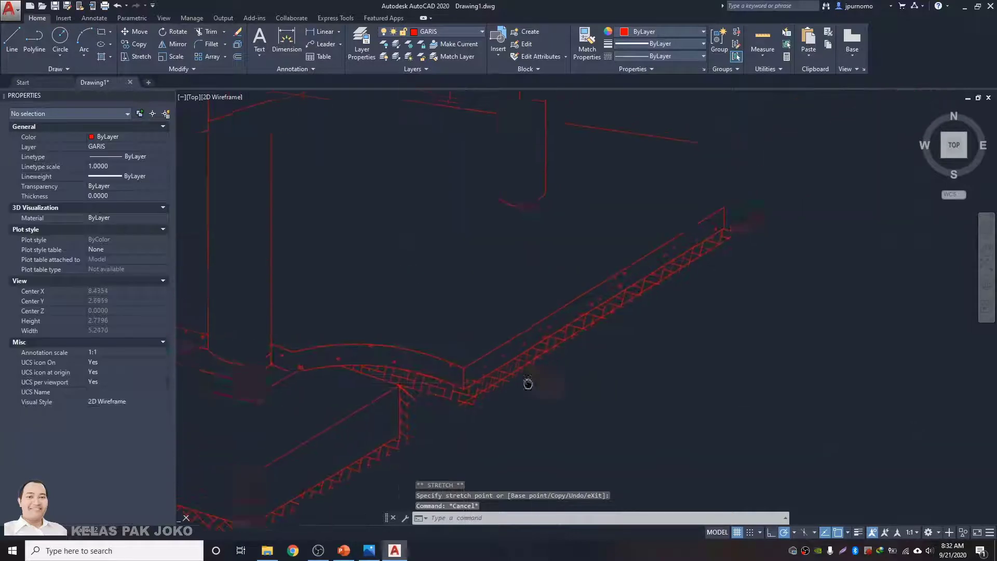
- Try to trim the right slab's ground hatch with the sloping line as cutting edge
{"action": "scroll", "coordinate": [500, 385], "scroll_direction": "up", "scroll_amount": 2}
{"action": "type", "text": "tr"}
{"action": "key", "text": "Return"}
{"action": "scroll", "coordinate": [514, 348], "scroll_direction": "up", "scroll_amount": 4}
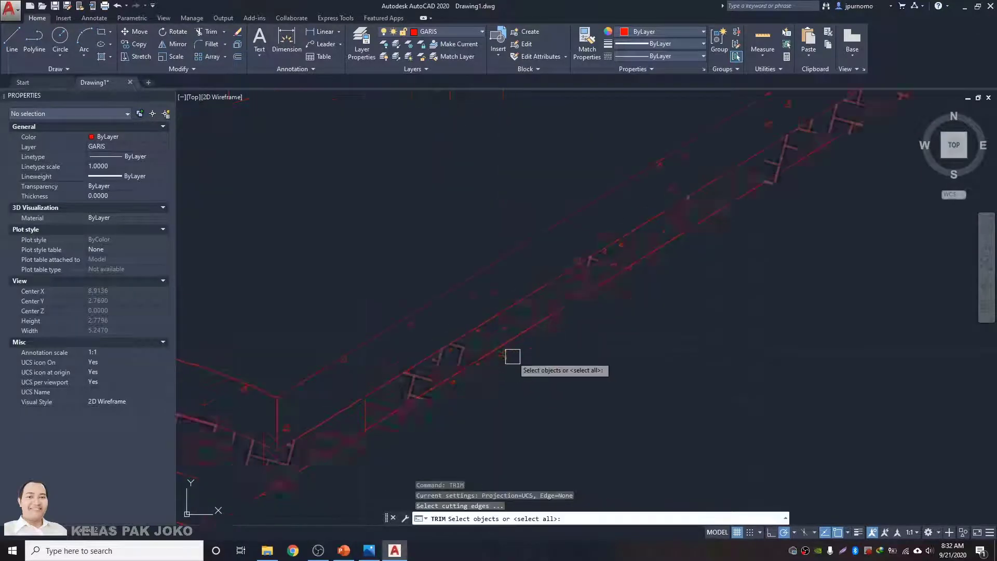
{"action": "left_click", "coordinate": [526, 332]}
{"action": "key", "text": "Return"}
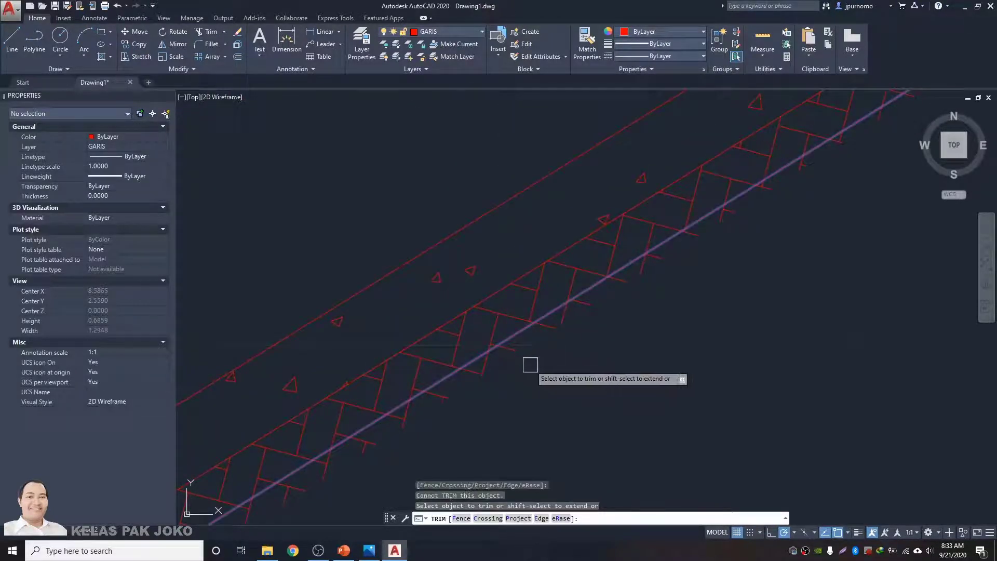
{"action": "scroll", "coordinate": [522, 361], "scroll_direction": "down", "scroll_amount": 2}
{"action": "key", "text": "Escape"}
- Trim off the part of the right slab's ground hatch that lies below the sloping line
{"action": "type", "text": "trim"}
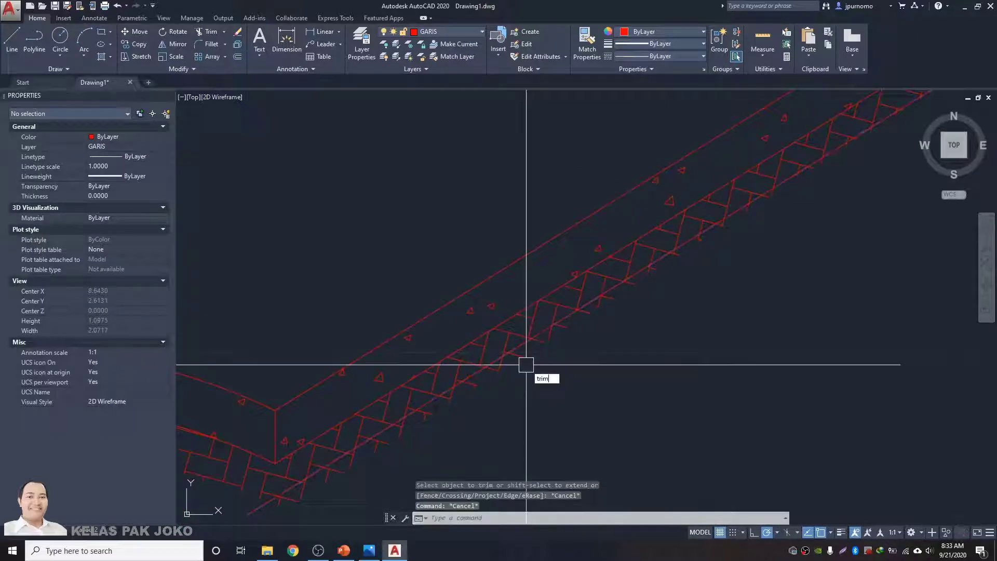
{"action": "key", "text": "Return"}
{"action": "scroll", "coordinate": [518, 345], "scroll_direction": "up", "scroll_amount": 3}
{"action": "left_click", "coordinate": [514, 348]}
{"action": "key", "text": "Return"}
{"action": "left_click", "coordinate": [505, 371]}
{"action": "key", "text": "Return"}
{"action": "key", "text": "Escape"}
{"action": "scroll", "coordinate": [521, 388], "scroll_direction": "down", "scroll_amount": 5}
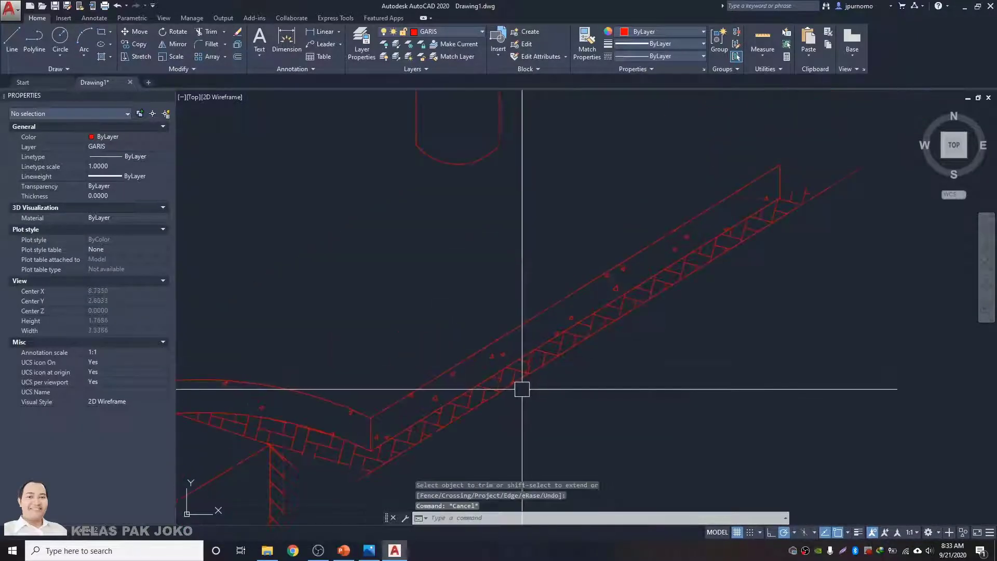
{"action": "key", "text": "Escape"}
{"action": "scroll", "coordinate": [522, 387], "scroll_direction": "up", "scroll_amount": 3}
{"action": "type", "text": "tr"}
{"action": "key", "text": "Return"}
{"action": "left_click", "coordinate": [525, 370]}
{"action": "key", "text": "Return"}
{"action": "key", "text": "Escape"}
{"action": "scroll", "coordinate": [554, 410], "scroll_direction": "down", "scroll_amount": 3}
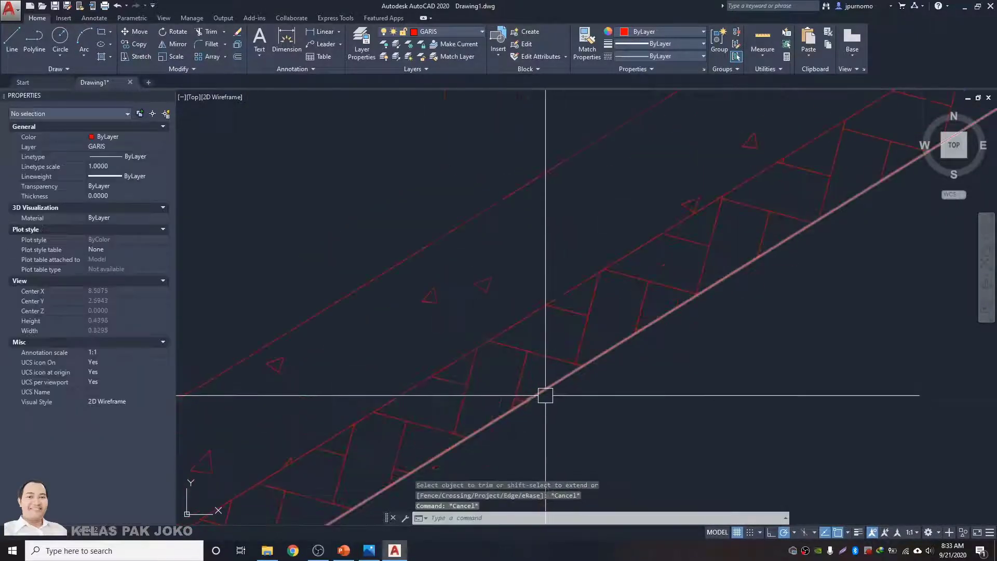
- Erase the sloping cutting line along the lower side of the right slab's ground hatch
{"action": "left_click", "coordinate": [546, 396]}
{"action": "type", "text": "e"}
{"action": "key", "text": "Return"}
{"action": "scroll", "coordinate": [557, 405], "scroll_direction": "down", "scroll_amount": 3}
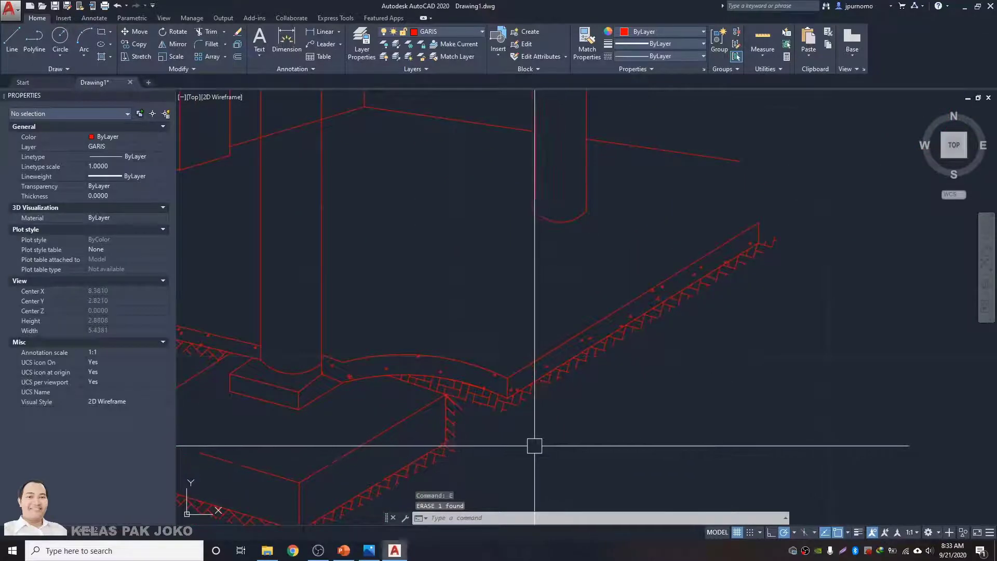
- Show the hidden yellow labels and leaders of the structure again with the custom command 9
{"action": "scroll", "coordinate": [628, 341], "scroll_direction": "down", "scroll_amount": 5}
{"action": "scroll", "coordinate": [639, 385], "scroll_direction": "up", "scroll_amount": 2}
{"action": "scroll", "coordinate": [608, 343], "scroll_direction": "up", "scroll_amount": 3}
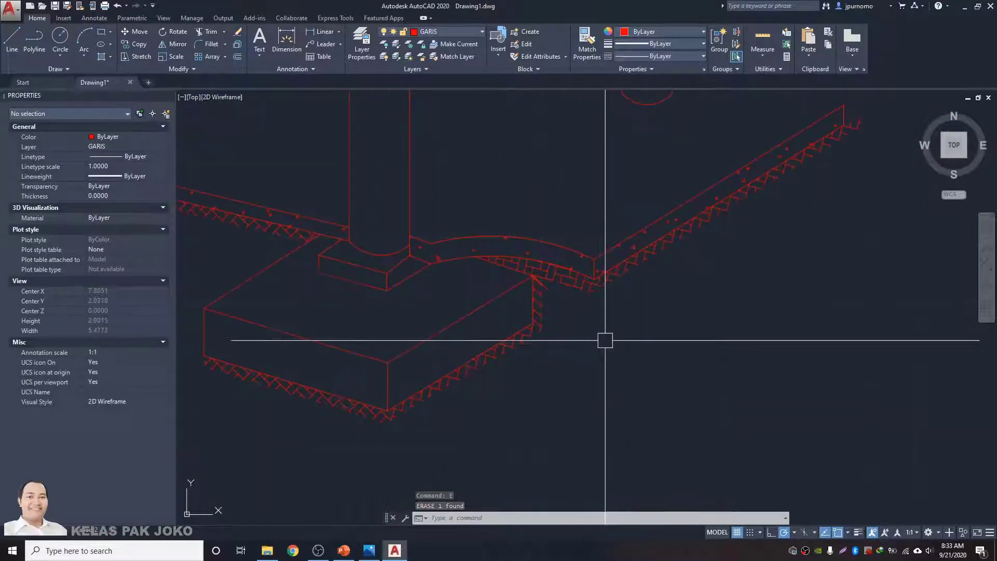
{"action": "scroll", "coordinate": [561, 318], "scroll_direction": "down", "scroll_amount": 4}
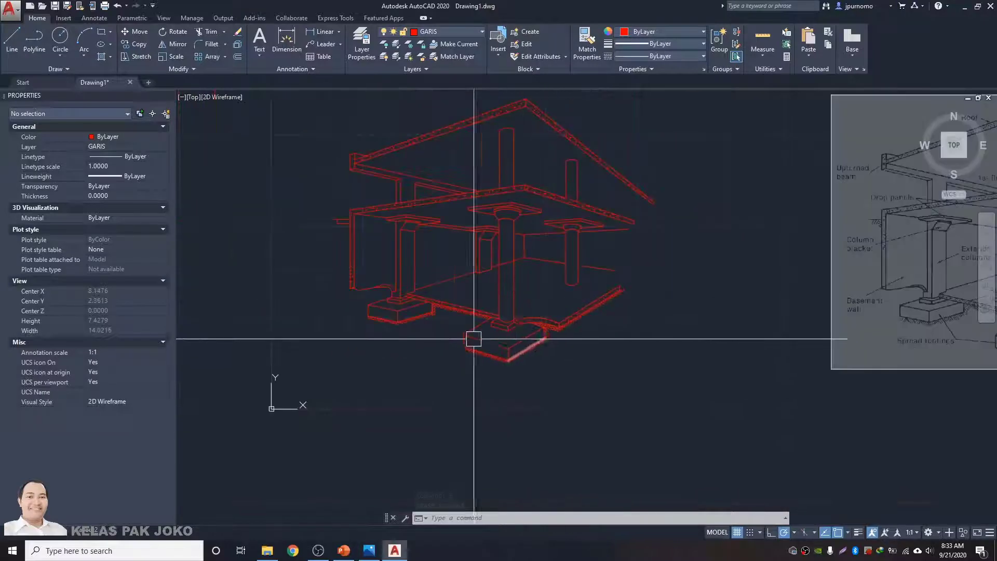
{"action": "middle_click_drag", "start_coordinate": [532, 300], "coordinate": [462, 347]}
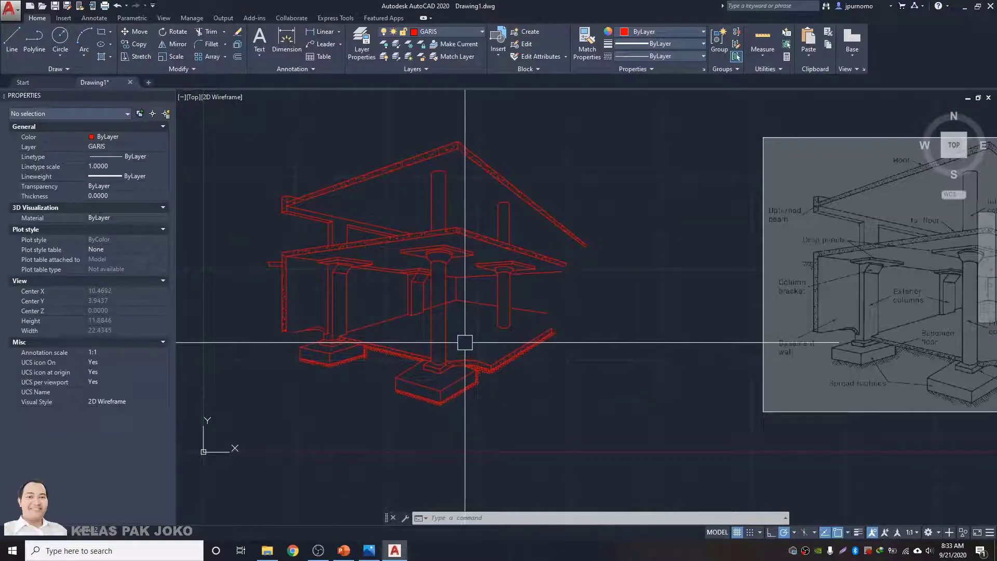
{"action": "type", "text": "9"}
{"action": "key", "text": "Return"}
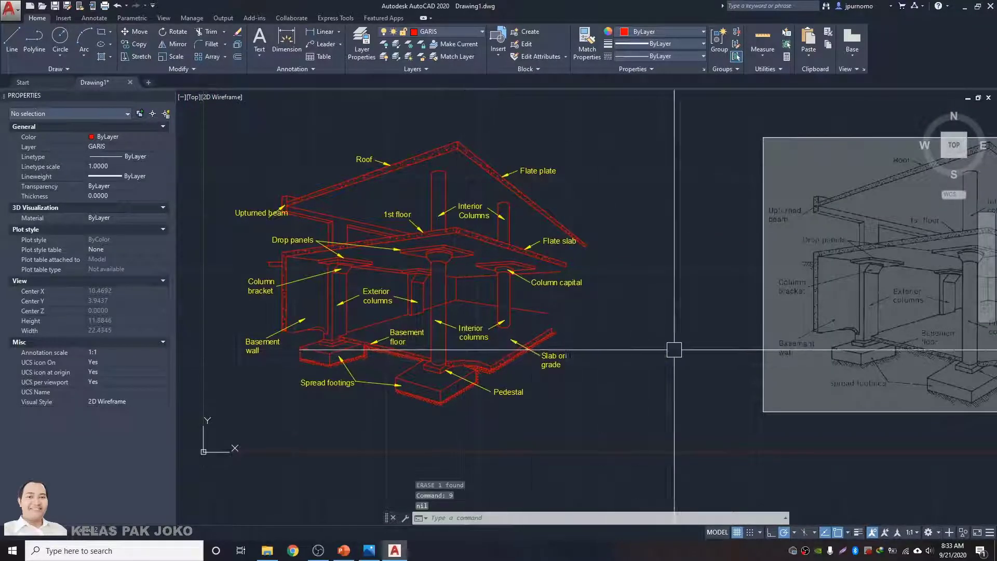
{"action": "middle_click_drag", "start_coordinate": [681, 350], "coordinate": [750, 343]}
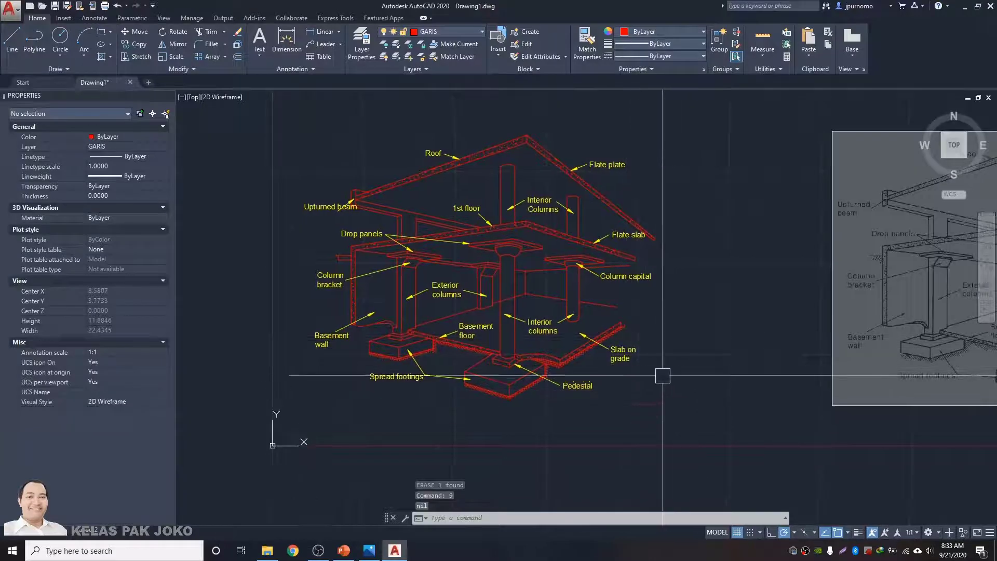
{"action": "middle_click_drag", "start_coordinate": [663, 376], "coordinate": [654, 384]}
- Move the "Upturned beam" label straight down by about 0.27 units, below its leader
{"action": "scroll", "coordinate": [301, 234], "scroll_direction": "up", "scroll_amount": 4}
{"action": "left_click", "coordinate": [314, 207]}
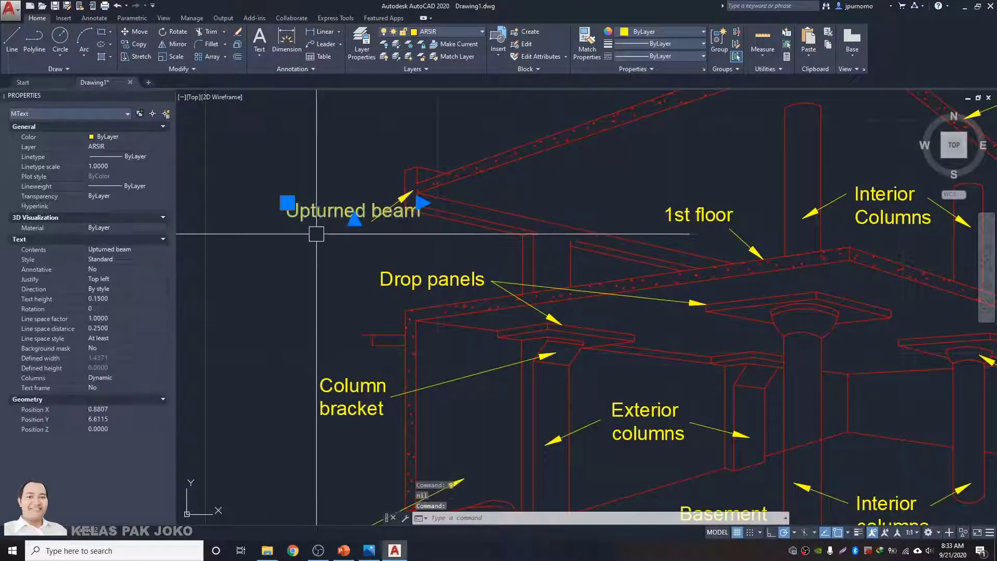
{"action": "type", "text": "M"}
{"action": "key", "text": "Return"}
{"action": "left_click", "coordinate": [268, 258]}
{"action": "left_click", "coordinate": [269, 284]}
{"action": "key", "text": "Escape"}
{"action": "scroll", "coordinate": [303, 248], "scroll_direction": "down", "scroll_amount": 8}
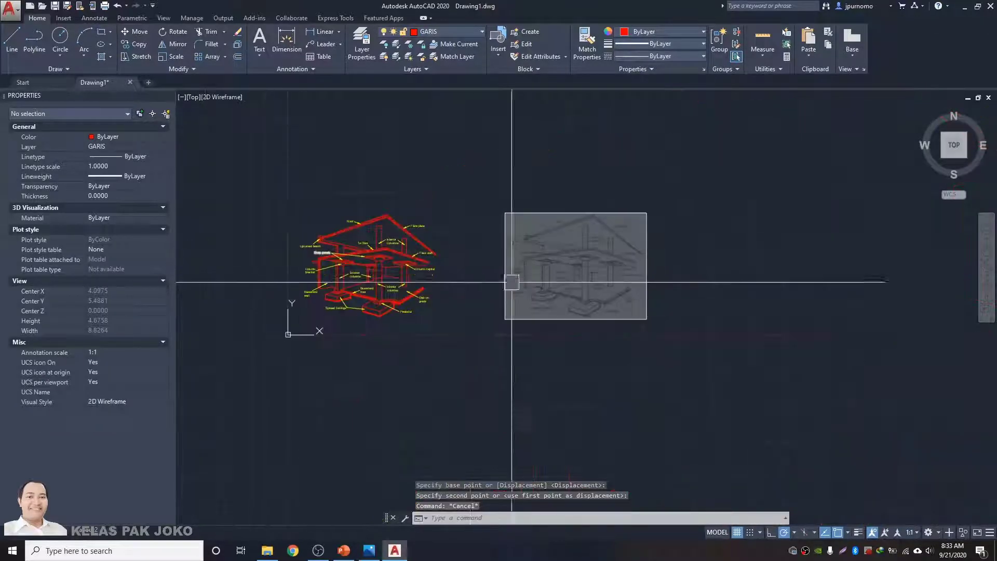
- Break the "Upturned beam" label into two lines, with "beam" under "Upturned"
{"action": "middle_click_drag", "start_coordinate": [512, 282], "coordinate": [502, 278]}
{"action": "scroll", "coordinate": [544, 248], "scroll_direction": "up", "scroll_amount": 6}
{"action": "scroll", "coordinate": [432, 257], "scroll_direction": "down", "scroll_amount": 4}
{"action": "middle_click_drag", "start_coordinate": [281, 258], "coordinate": [573, 261]}
{"action": "scroll", "coordinate": [349, 261], "scroll_direction": "up", "scroll_amount": 5}
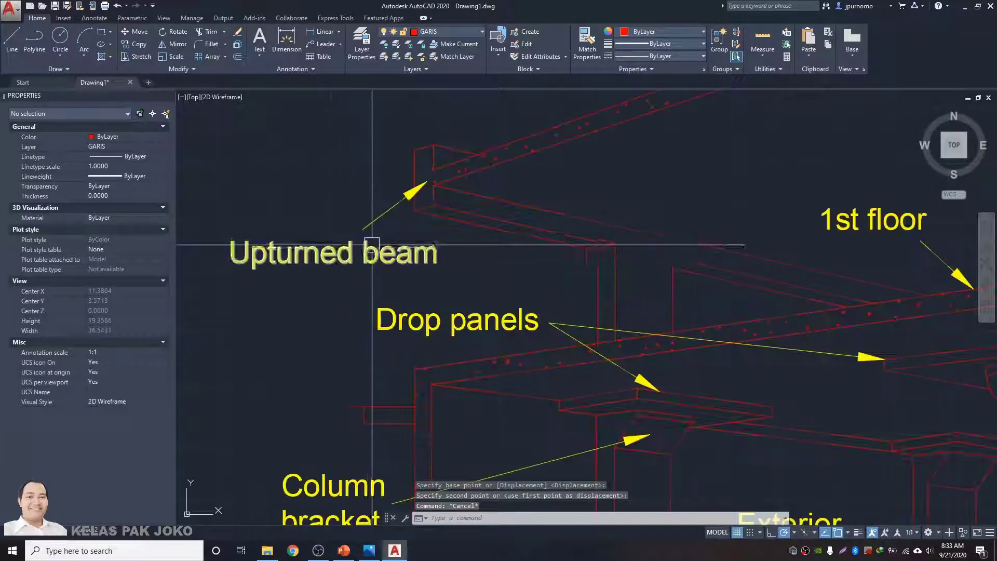
{"action": "double_click", "coordinate": [362, 258]}
{"action": "left_click", "coordinate": [364, 256]}
{"action": "key", "text": "Return"}
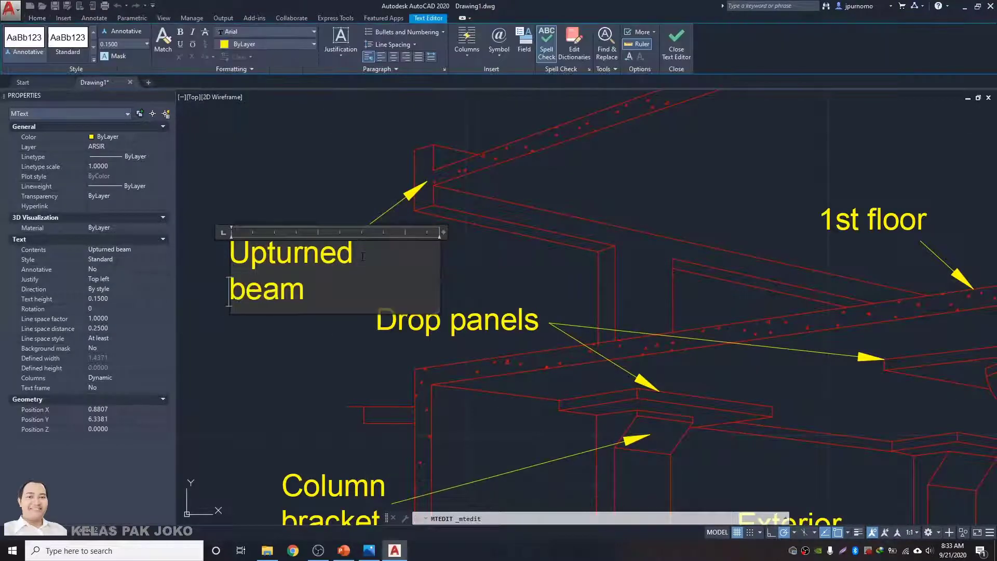
{"action": "left_click", "coordinate": [385, 358]}
- Nudge the two-line "Upturned beam" label slightly up, closer to the tail of its leader
{"action": "type", "text": "m"}
{"action": "key", "text": "space"}
{"action": "left_click", "coordinate": [320, 265]}
{"action": "key", "text": "space"}
{"action": "left_click", "coordinate": [311, 357]}
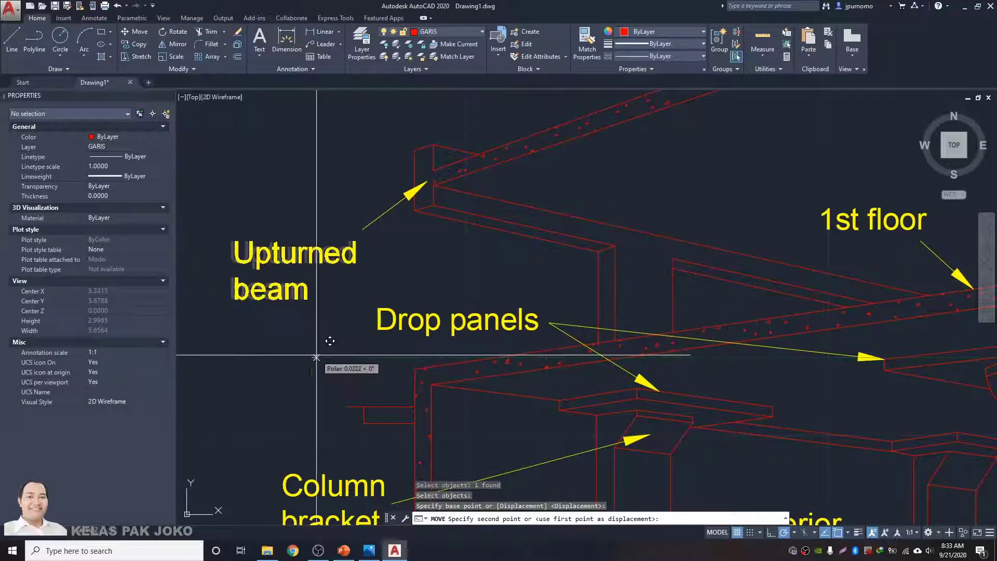
{"action": "left_click", "coordinate": [316, 335]}
{"action": "key", "text": "Escape"}
- Examine the whole labelled drawing for areas that still lack a hatch
{"action": "scroll", "coordinate": [453, 258], "scroll_direction": "down", "scroll_amount": 8}
{"action": "scroll", "coordinate": [481, 283], "scroll_direction": "up", "scroll_amount": 4}
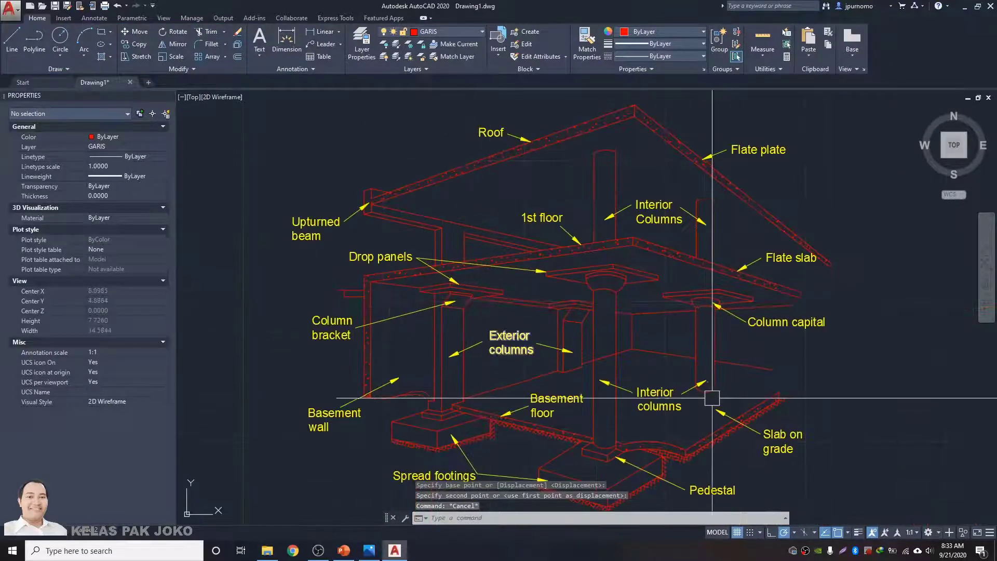
{"action": "mouse_move", "coordinate": [712, 399]}
{"action": "middle_mouse_down"}
{"action": "mouse_move", "coordinate": [678, 337]}
{"action": "mouse_move", "coordinate": [670, 343]}
{"action": "middle_mouse_up"}
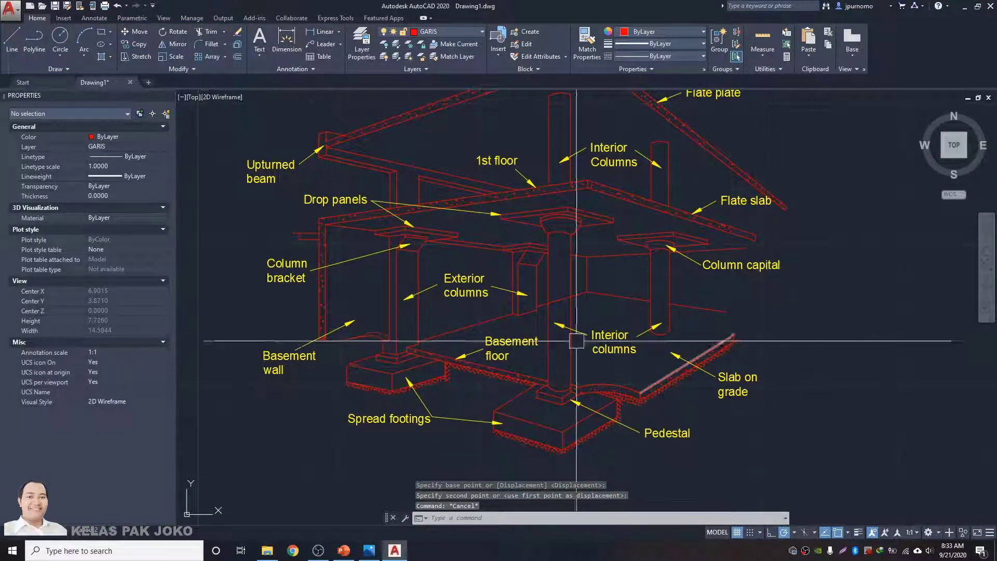
{"action": "scroll", "coordinate": [545, 338], "scroll_direction": "down", "scroll_amount": 4}
{"action": "scroll", "coordinate": [810, 309], "scroll_direction": "up", "scroll_amount": 6}
{"action": "scroll", "coordinate": [670, 316], "scroll_direction": "down", "scroll_amount": 8}
{"action": "scroll", "coordinate": [394, 326], "scroll_direction": "up", "scroll_amount": 4}
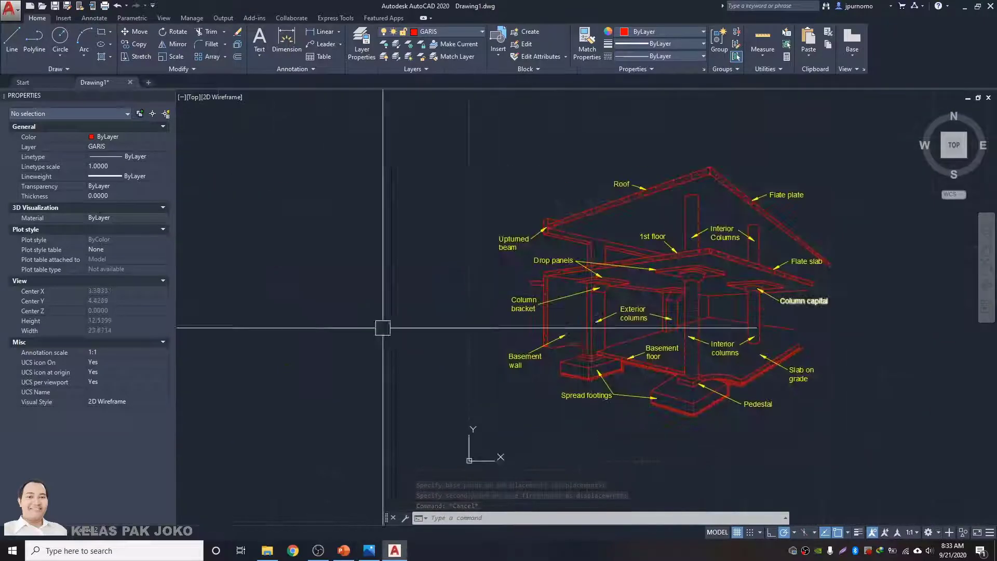
- Fill the small rectangle on the outer side of the basement wall with a Solid hatch
{"action": "scroll", "coordinate": [396, 328], "scroll_direction": "up", "scroll_amount": 4}
{"action": "scroll", "coordinate": [667, 272], "scroll_direction": "up", "scroll_amount": 2}
{"action": "mouse_move", "coordinate": [670, 271]}
{"action": "middle_mouse_down"}
{"action": "mouse_move", "coordinate": [363, 290]}
{"action": "mouse_move", "coordinate": [258, 284]}
{"action": "middle_mouse_up"}
{"action": "type", "text": "h"}
{"action": "key", "text": "Return"}
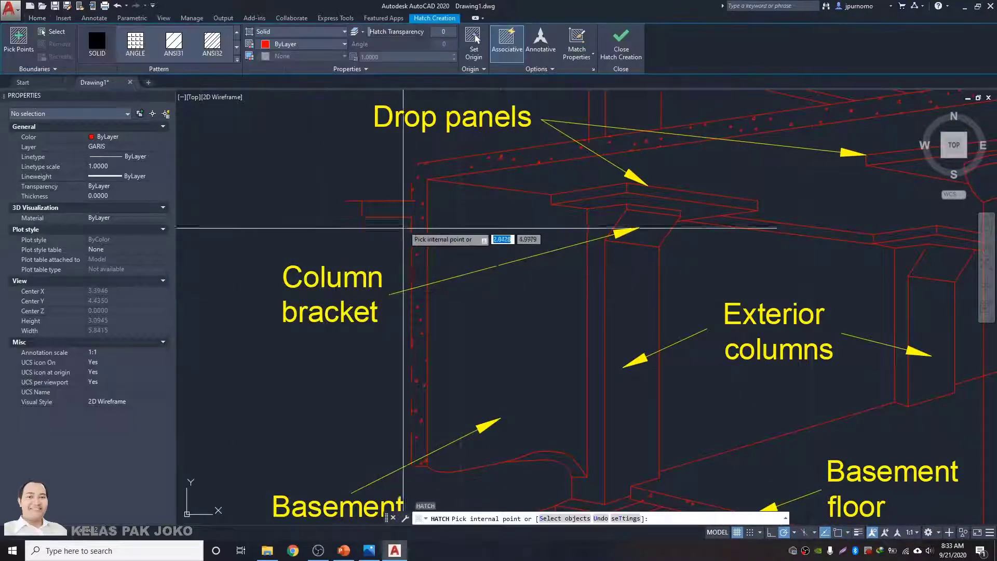
{"action": "left_click", "coordinate": [398, 210]}
{"action": "key", "text": "Return"}
{"action": "key", "text": "Escape"}
- Match the solid hatch beside the basement wall to the existing herringbone ground hatch near the left spread footing
{"action": "middle_click_drag", "start_coordinate": [499, 415], "coordinate": [456, 324]}
{"action": "type", "text": "m"}
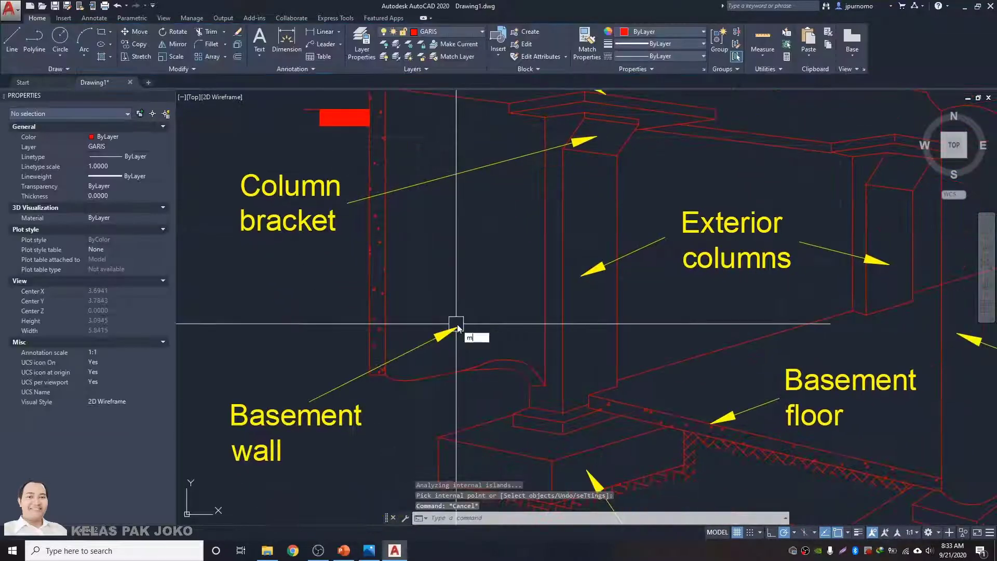
{"action": "type", "text": "a"}
{"action": "key", "text": "Return"}
{"action": "scroll", "coordinate": [652, 462], "scroll_direction": "up", "scroll_amount": 2}
{"action": "middle_click_drag", "start_coordinate": [652, 462], "coordinate": [634, 356]}
{"action": "left_click", "coordinate": [629, 394]}
{"action": "scroll", "coordinate": [577, 385], "scroll_direction": "down", "scroll_amount": 8}
{"action": "middle_click_drag", "start_coordinate": [460, 287], "coordinate": [554, 358]}
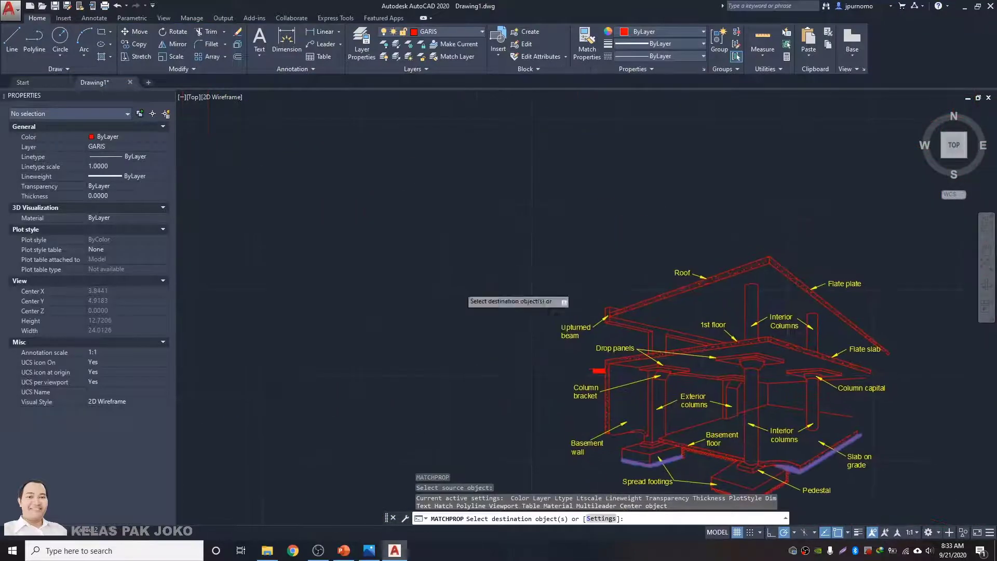
{"action": "scroll", "coordinate": [595, 373], "scroll_direction": "up", "scroll_amount": 10}
{"action": "left_click", "coordinate": [614, 366]}
{"action": "key", "text": "Escape"}
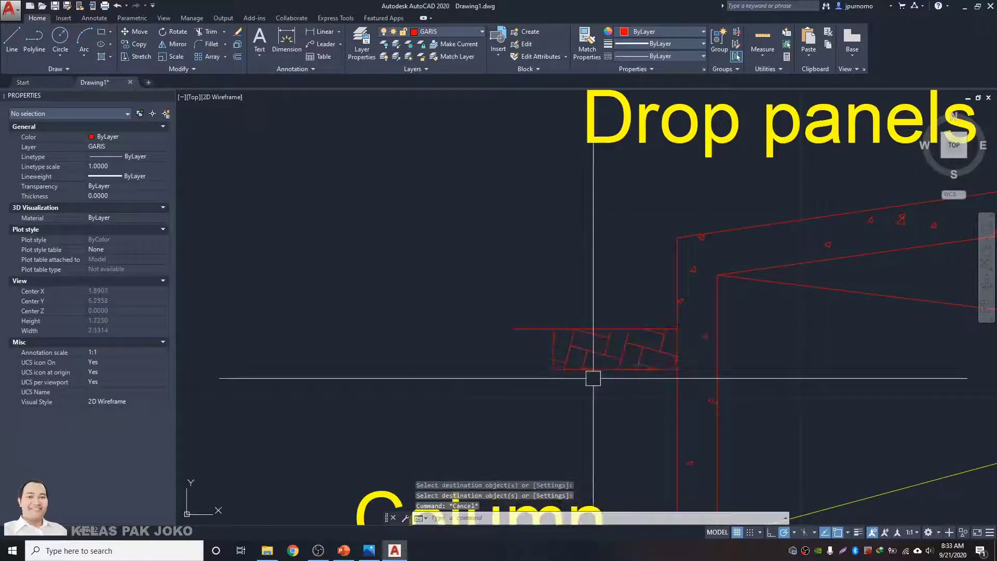
- Try to erase the lower edge line of the small ground strip beside the basement wall
{"action": "left_click", "coordinate": [599, 370]}
{"action": "type", "text": "e"}
{"action": "key", "text": "Return"}
{"action": "key", "text": "Escape"}
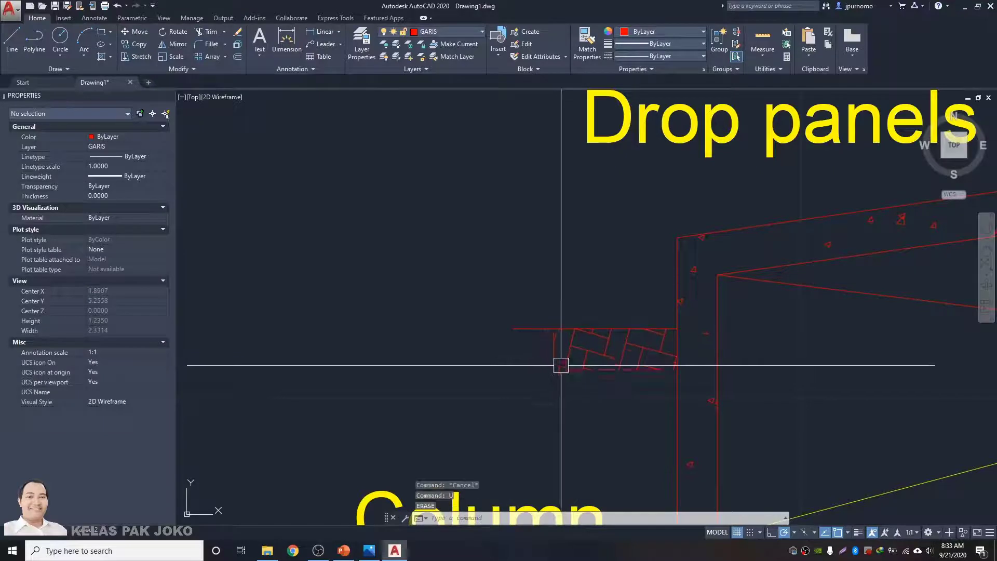
- Move the lower edge line of the small ground strip straight up by about 0.04 units to thin the strip
{"action": "type", "text": "m"}
{"action": "key", "text": "Return"}
{"action": "left_click", "coordinate": [579, 373]}
{"action": "key", "text": "Return"}
{"action": "left_click", "coordinate": [537, 399]}
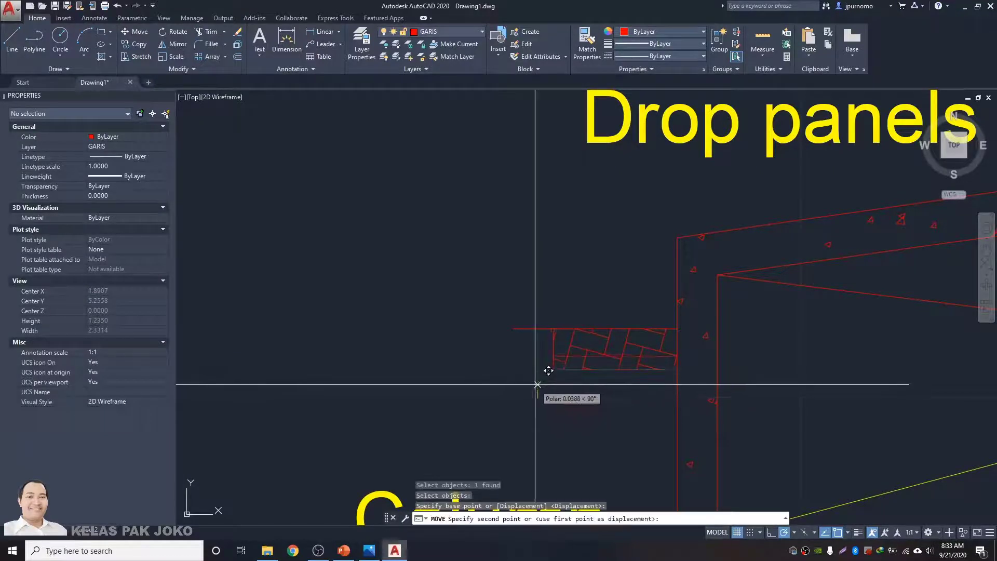
{"action": "left_click", "coordinate": [537, 384]}
{"action": "key", "text": "Escape"}
- Set the small ground strip's hatch angle to 0 and erase the short vertical line at its outer end
{"action": "left_click", "coordinate": [581, 342]}
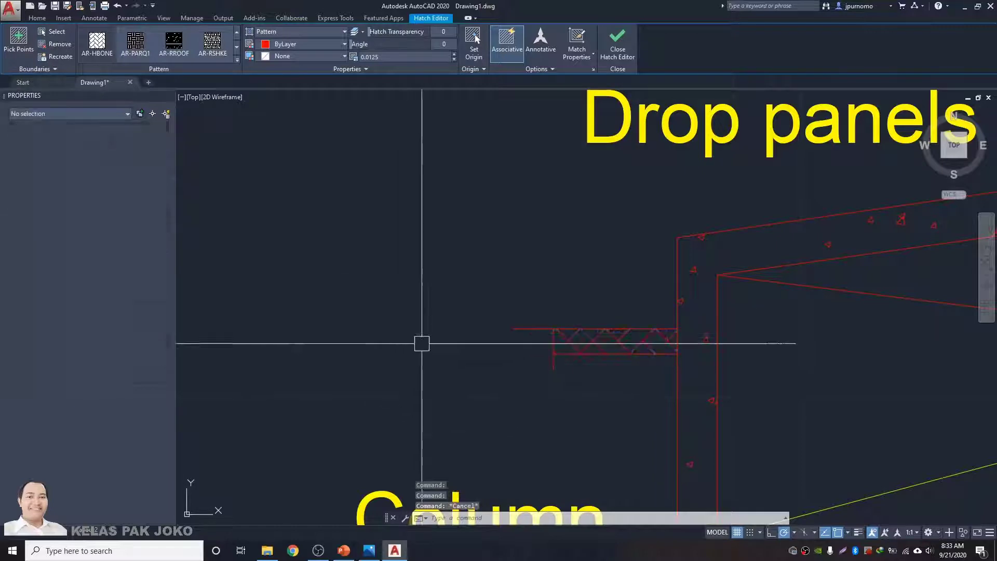
{"action": "key", "text": "Escape"}
{"action": "left_click", "coordinate": [552, 364]}
{"action": "type", "text": "e"}
{"action": "key", "text": "Return"}
{"action": "scroll", "coordinate": [318, 290], "scroll_direction": "down", "scroll_amount": 8}
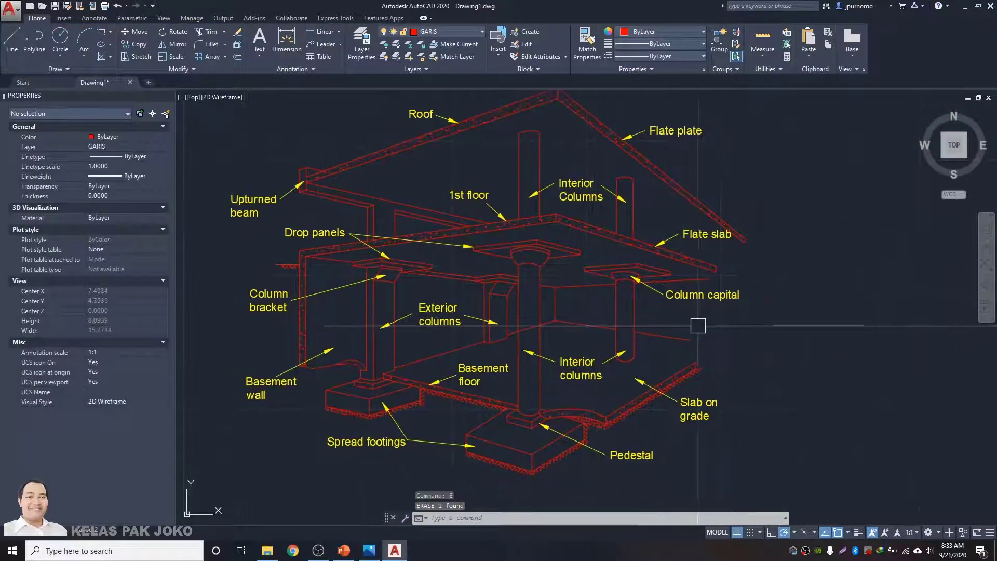
- Compare the drawing with the reference image and set up a plot from the previous plot settings using DWG To PDF.pc3
{"action": "scroll", "coordinate": [652, 314], "scroll_direction": "down", "scroll_amount": 5}
{"action": "scroll", "coordinate": [759, 329], "scroll_direction": "up", "scroll_amount": 4}
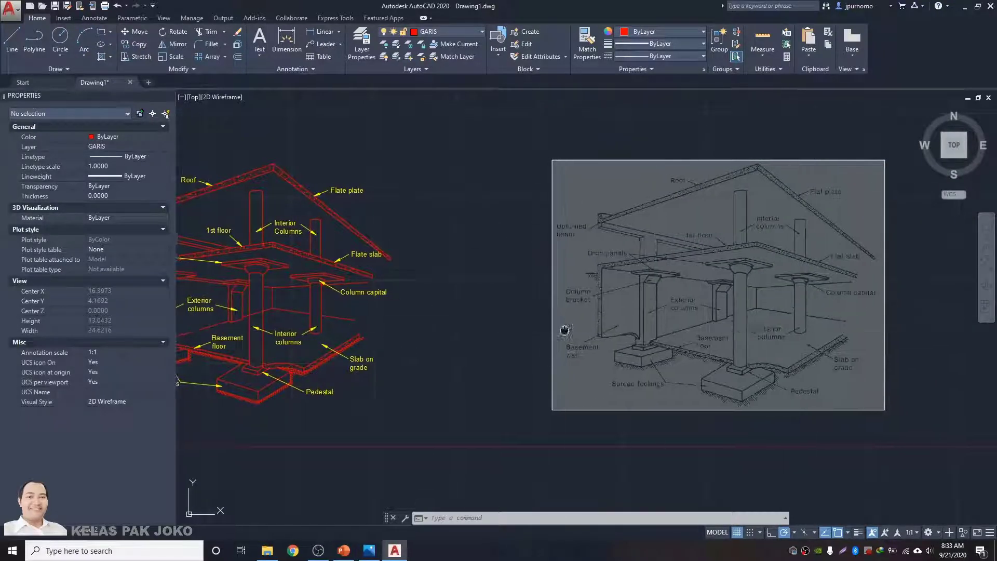
{"action": "middle_click_drag", "start_coordinate": [552, 338], "coordinate": [608, 331]}
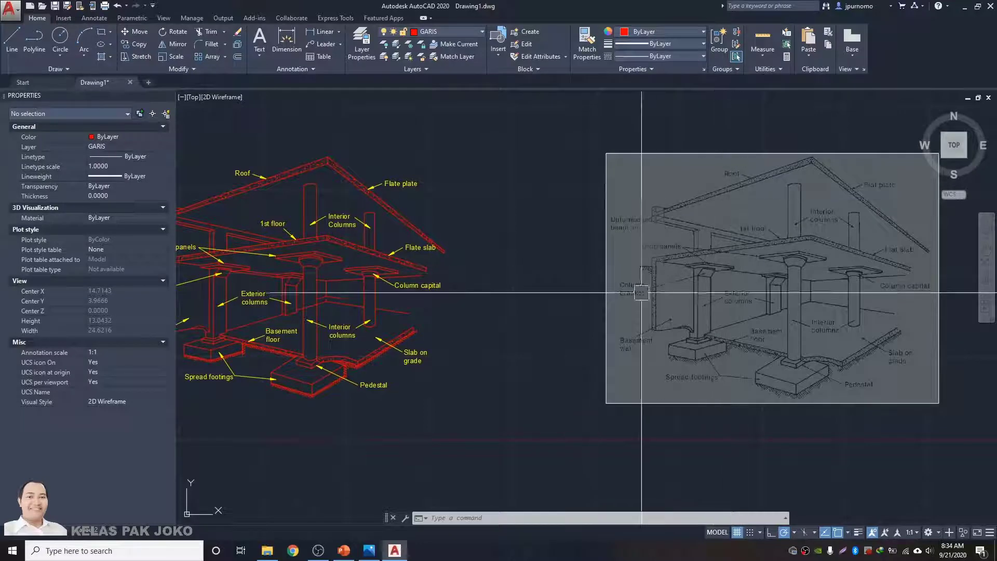
{"action": "middle_click_drag", "start_coordinate": [400, 362], "coordinate": [568, 340]}
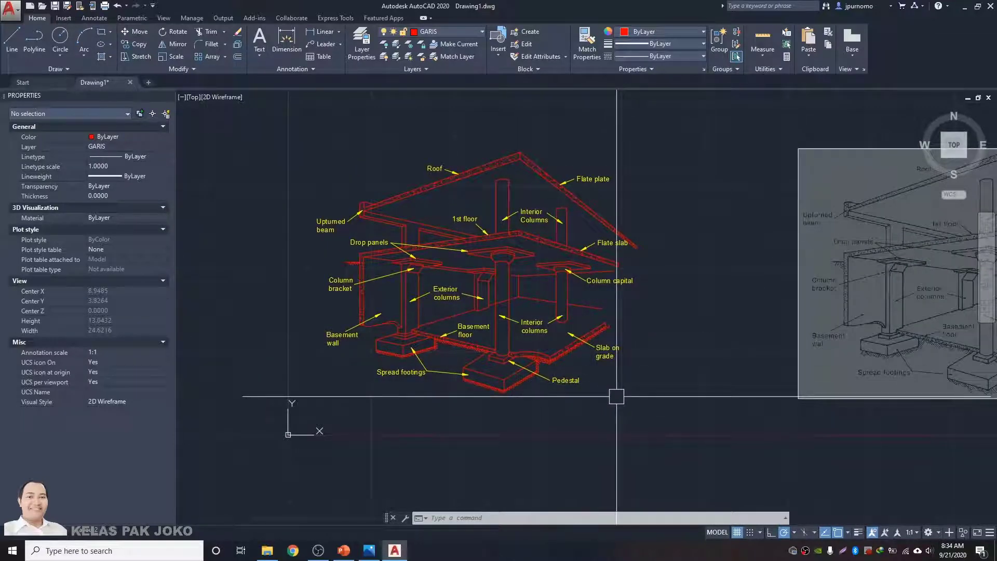
{"action": "key", "text": "ctrl+p"}
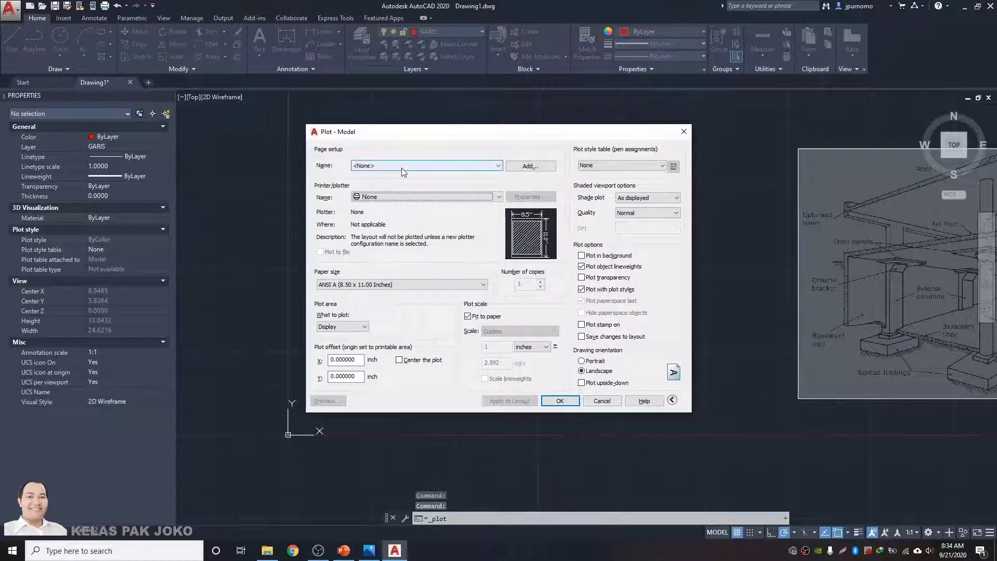
{"action": "left_click", "coordinate": [391, 200]}
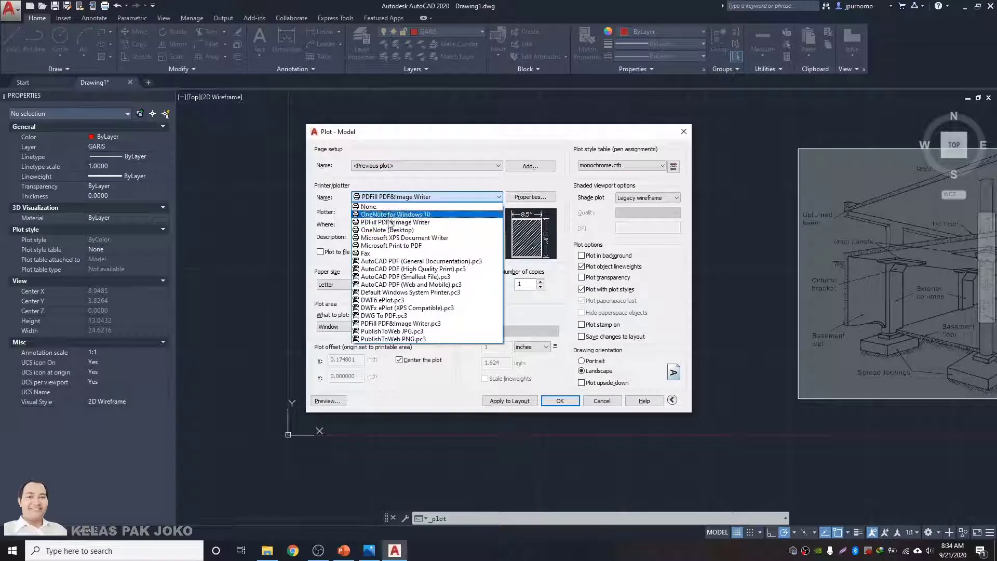
{"action": "left_click", "coordinate": [394, 316]}
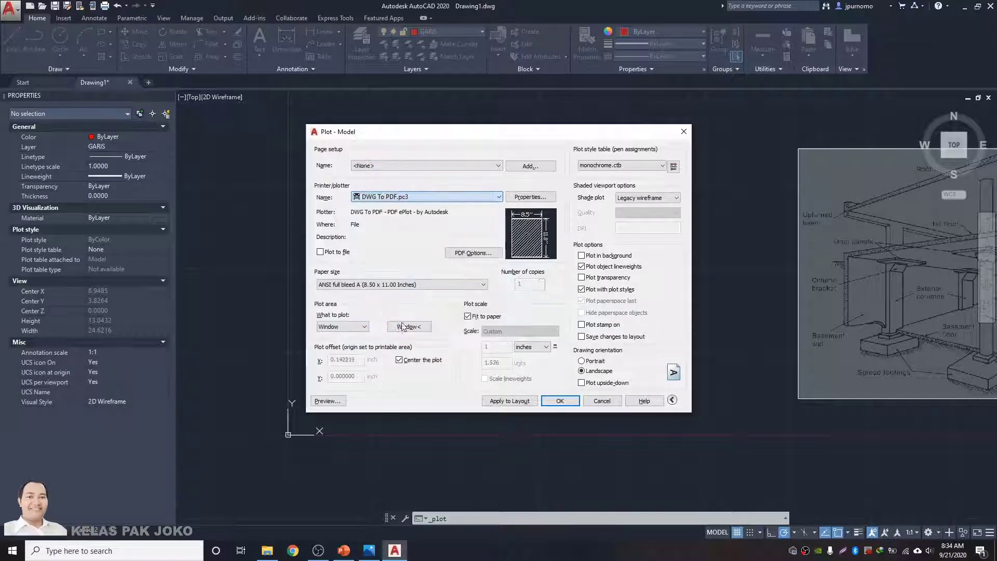
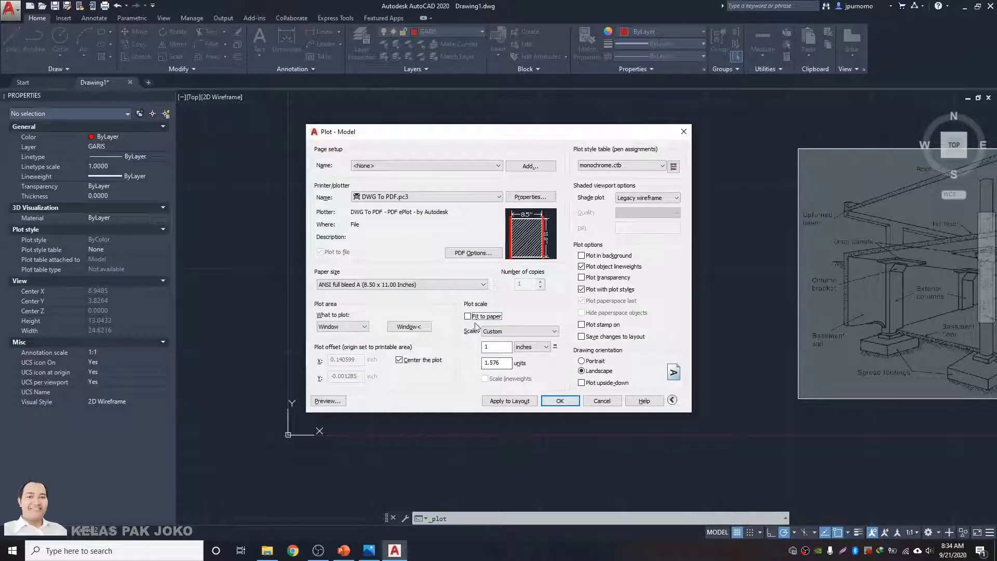
- Define the plot area as a window around the whole labelled structure drawing
{"action": "left_click", "coordinate": [393, 331]}
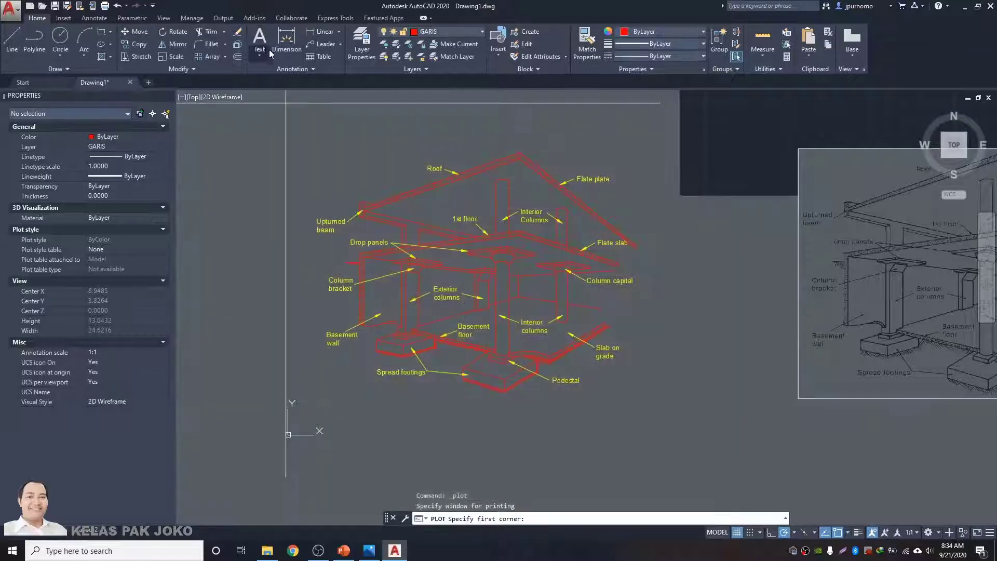
{"action": "left_click", "coordinate": [294, 122]}
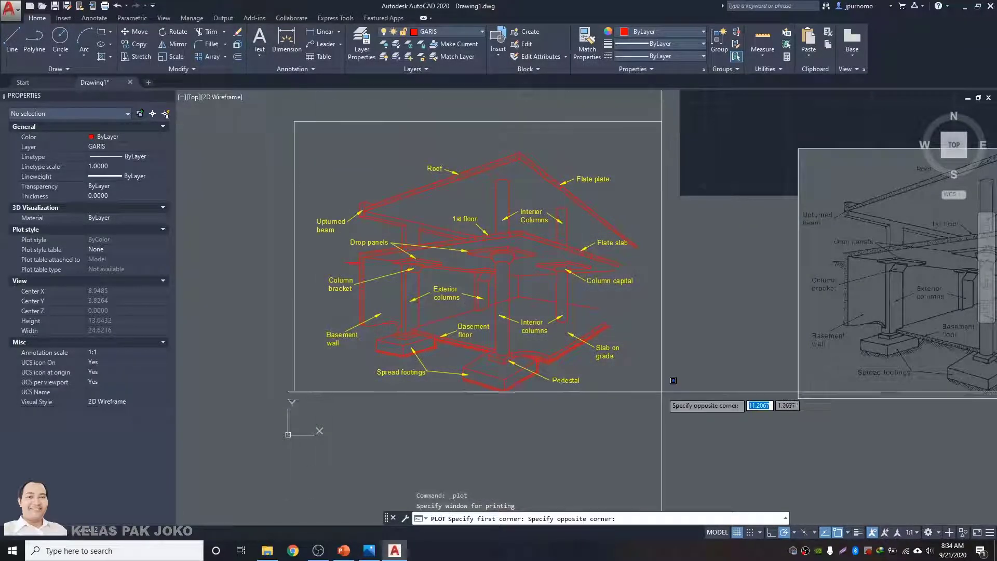
{"action": "left_click", "coordinate": [678, 413]}
- Preview the plot, examine the line work, hatches and labels on the sheet, and return to the drawing
{"action": "left_click", "coordinate": [327, 401]}
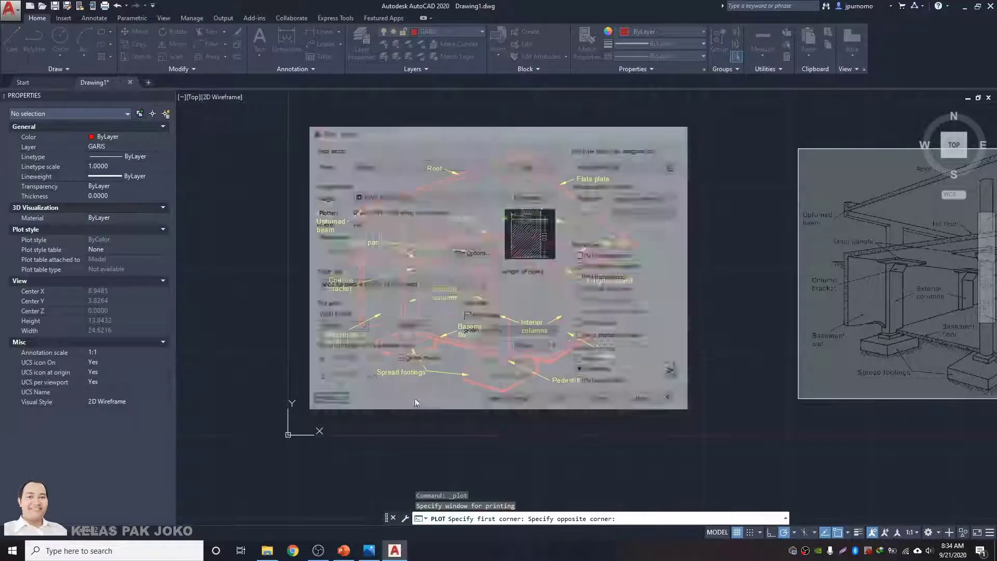
{"action": "scroll", "coordinate": [469, 263], "scroll_direction": "up", "scroll_amount": 1}
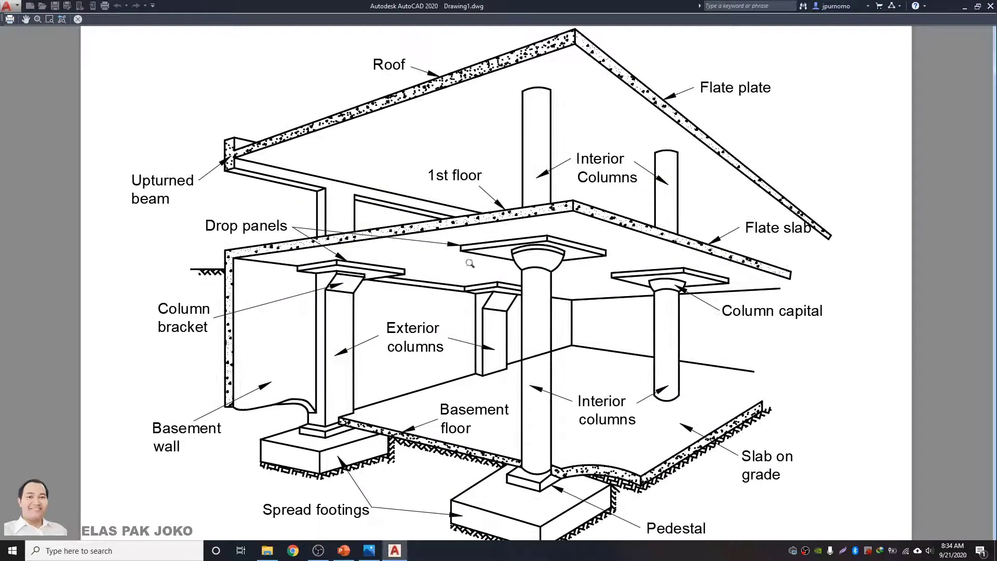
{"action": "scroll", "coordinate": [470, 270], "scroll_direction": "down", "scroll_amount": 2}
{"action": "middle_click_drag", "start_coordinate": [492, 348], "coordinate": [485, 341]}
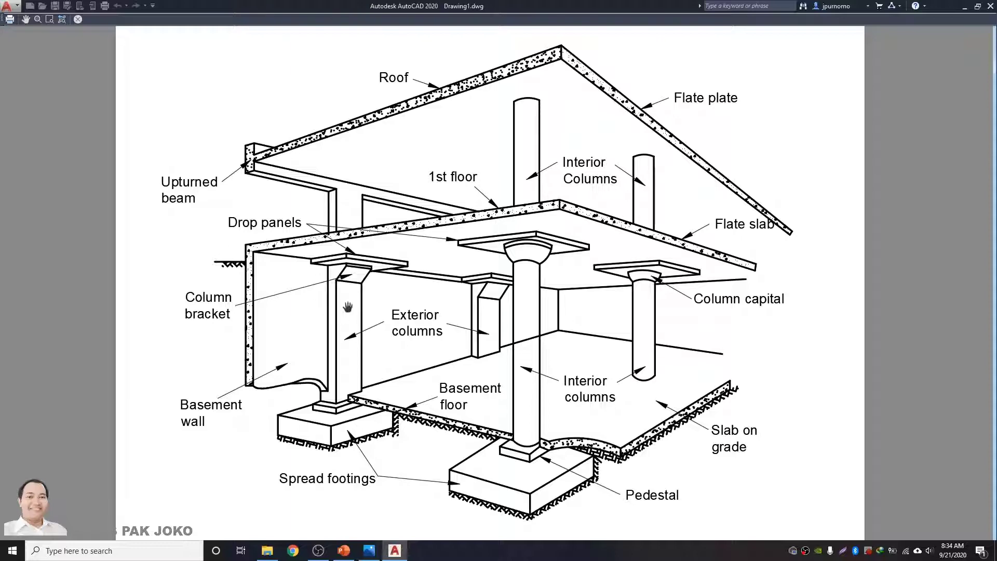
{"action": "key", "text": "Escape"}
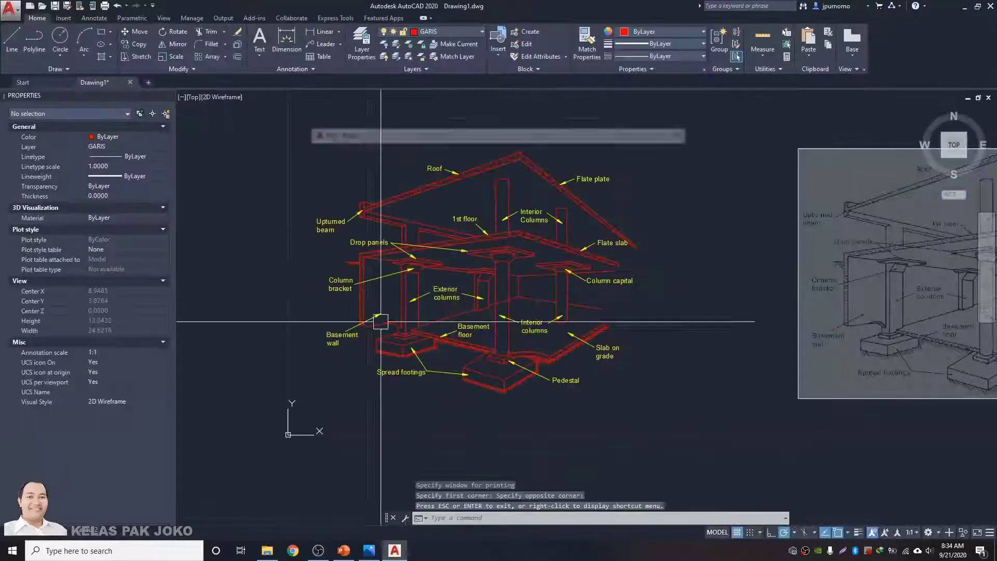
{"action": "scroll", "coordinate": [457, 232], "scroll_direction": "up", "scroll_amount": 5}
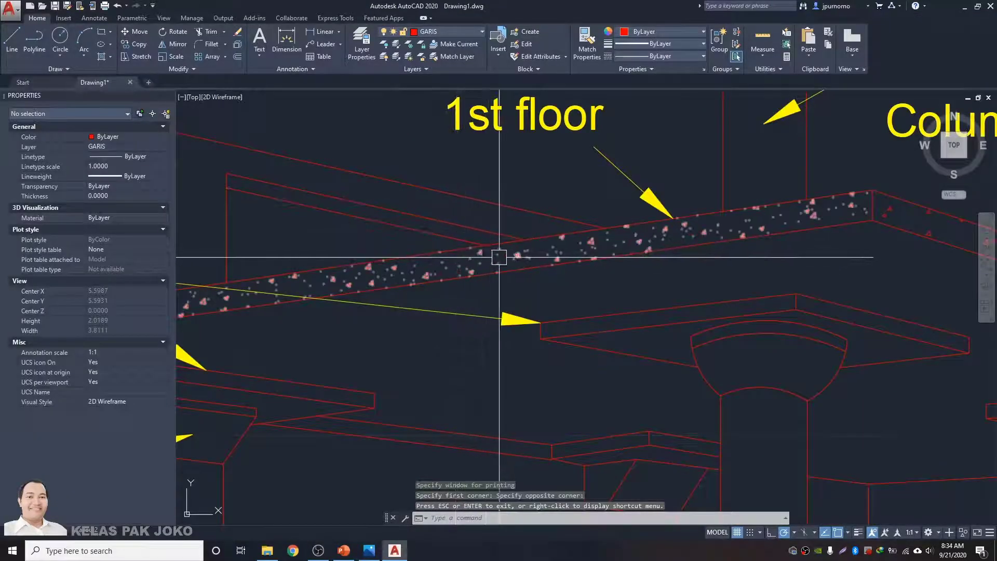
- Check the drawing's layers and move the 1st floor and roof AR-CONC hatches to layer ARSIR
{"action": "type", "text": "la"}
{"action": "key", "text": "Return"}
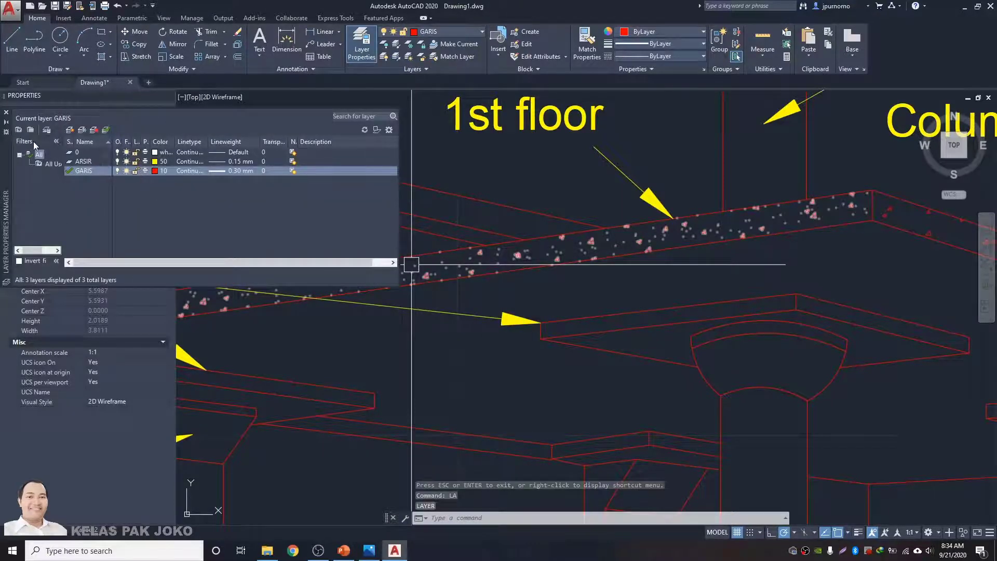
{"action": "left_click", "coordinate": [6, 113]}
{"action": "key", "text": "Escape"}
{"action": "left_click", "coordinate": [513, 252]}
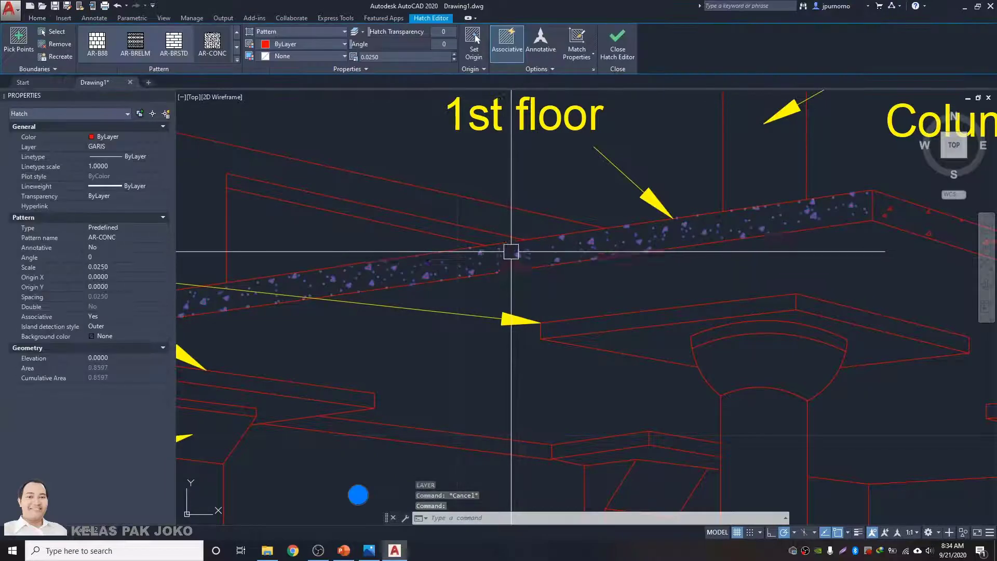
{"action": "scroll", "coordinate": [517, 249], "scroll_direction": "down", "scroll_amount": 5}
{"action": "scroll", "coordinate": [412, 101], "scroll_direction": "up", "scroll_amount": 4}
{"action": "left_click", "coordinate": [519, 107]}
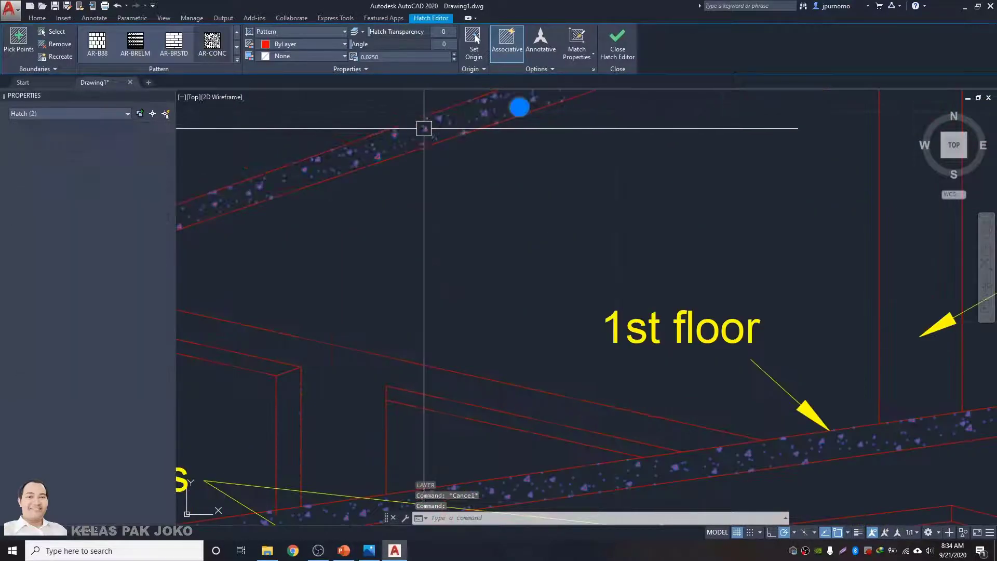
{"action": "left_click", "coordinate": [646, 33]}
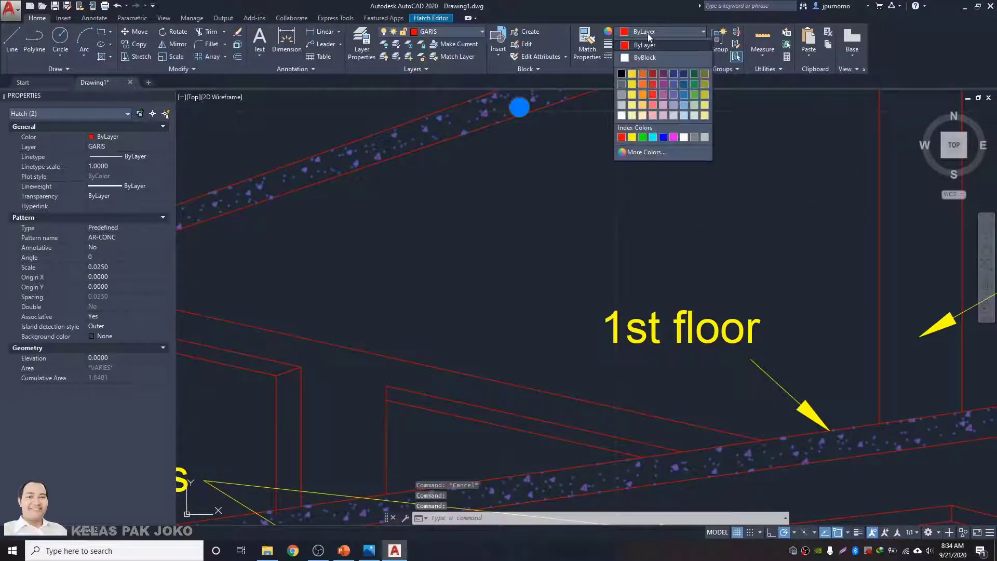
{"action": "key", "text": "Escape"}
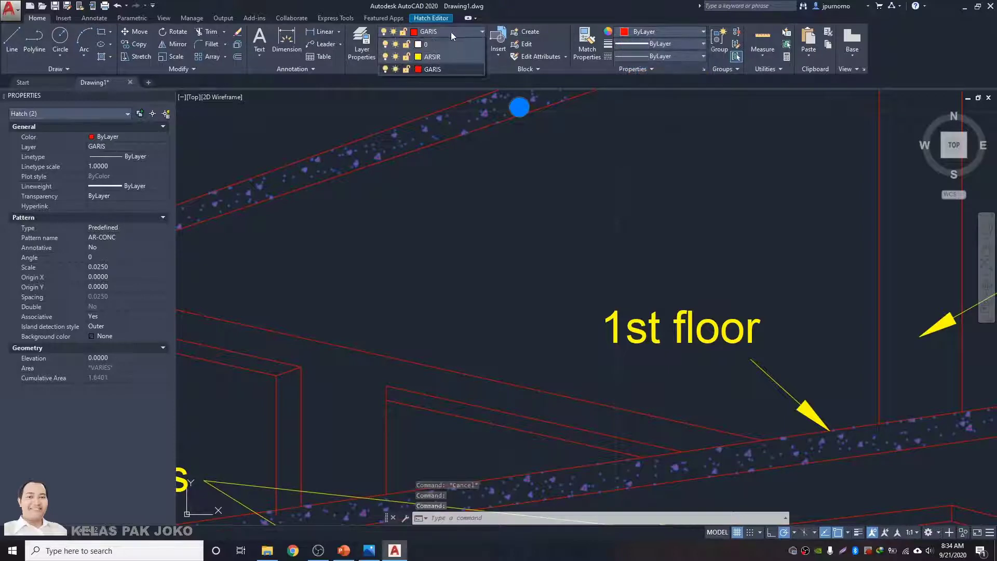
{"action": "key", "text": "Escape"}
{"action": "key", "text": "Escape"}
- Match the properties of the roof's concrete hatch onto the flate plate and flate slab hatches
{"action": "scroll", "coordinate": [517, 221], "scroll_direction": "down", "scroll_amount": 8}
{"action": "scroll", "coordinate": [517, 221], "scroll_direction": "up", "scroll_amount": 4}
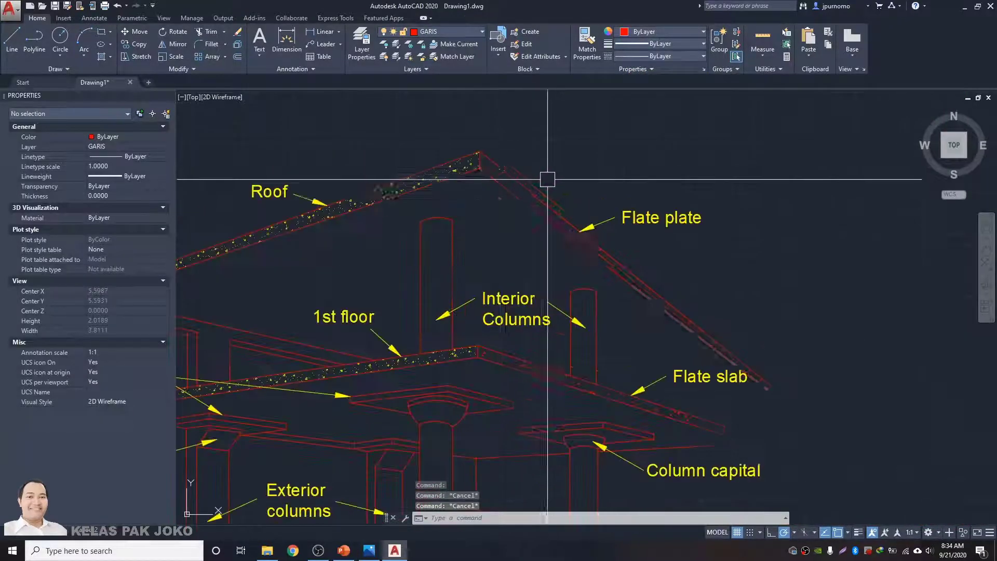
{"action": "scroll", "coordinate": [481, 178], "scroll_direction": "up", "scroll_amount": 2}
{"action": "type", "text": "ma"}
{"action": "key", "text": "Return"}
{"action": "left_click", "coordinate": [452, 154]}
{"action": "scroll", "coordinate": [507, 160], "scroll_direction": "up", "scroll_amount": 3}
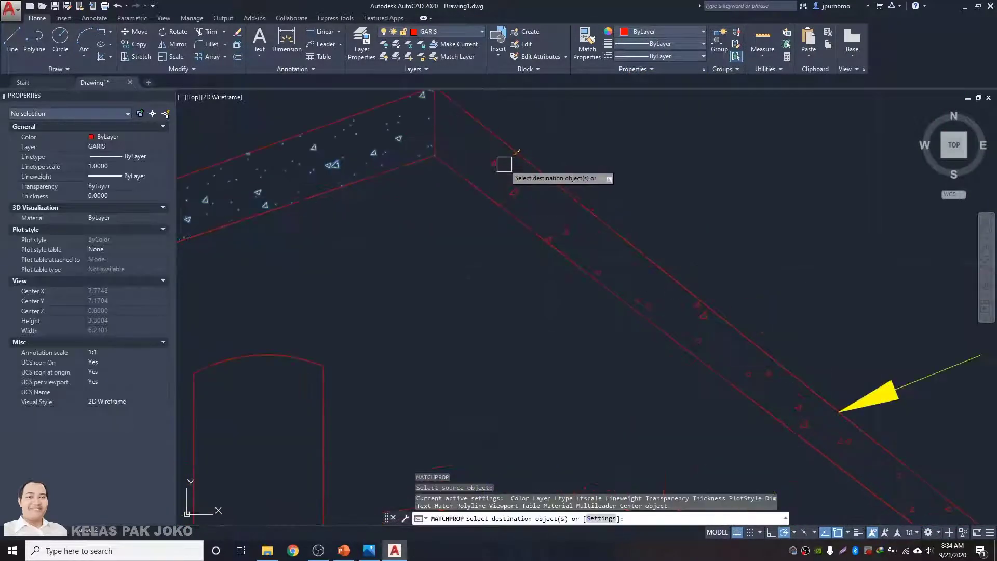
{"action": "scroll", "coordinate": [557, 250], "scroll_direction": "down", "scroll_amount": 8}
{"action": "scroll", "coordinate": [551, 270], "scroll_direction": "up", "scroll_amount": 7}
{"action": "scroll", "coordinate": [552, 271], "scroll_direction": "up", "scroll_amount": 2}
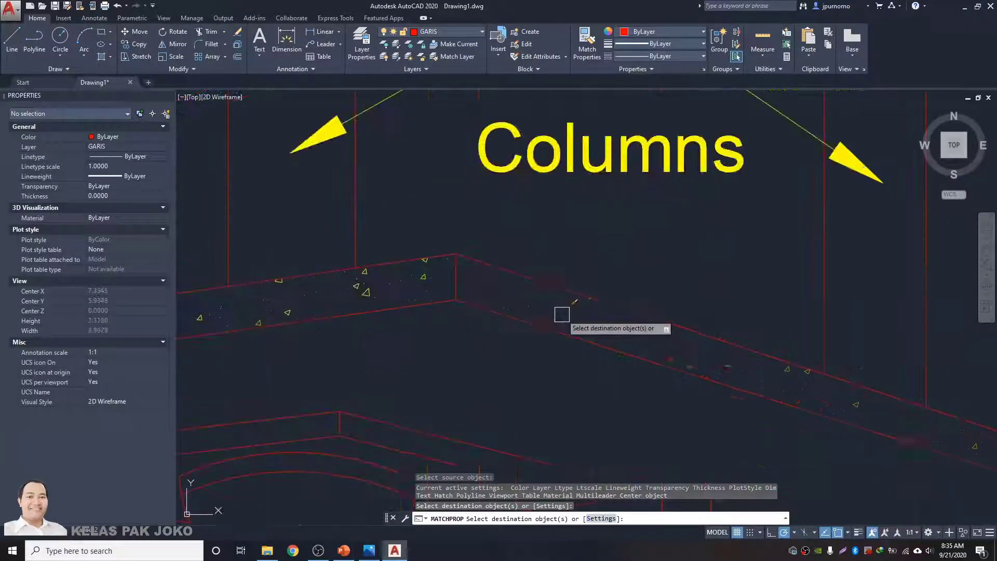
{"action": "scroll", "coordinate": [556, 301], "scroll_direction": "down", "scroll_amount": 8}
{"action": "key", "text": "Escape"}
{"action": "scroll", "coordinate": [513, 369], "scroll_direction": "up", "scroll_amount": 3}
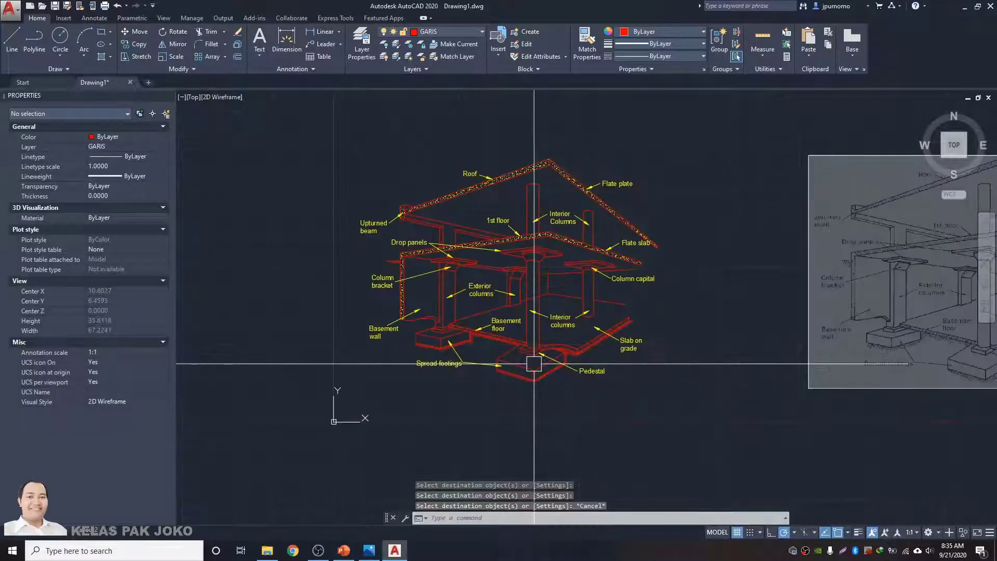
- Match the properties of the 1st floor's concrete hatch onto the basement floor hatch
{"action": "scroll", "coordinate": [483, 285], "scroll_direction": "up", "scroll_amount": 2}
{"action": "scroll", "coordinate": [474, 178], "scroll_direction": "up", "scroll_amount": 4}
{"action": "key", "text": "Return"}
{"action": "left_click", "coordinate": [488, 224]}
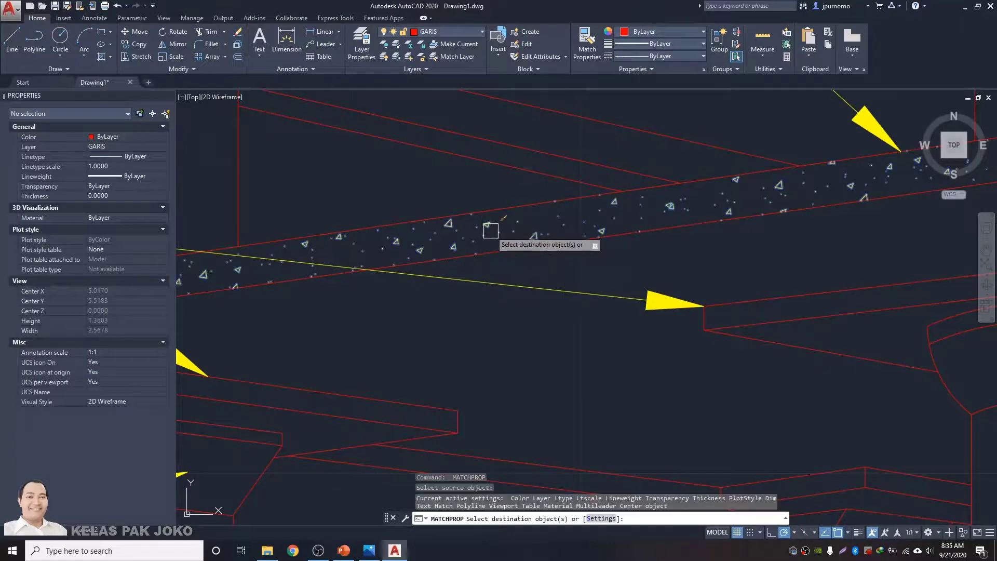
{"action": "scroll", "coordinate": [501, 229], "scroll_direction": "down", "scroll_amount": 8}
{"action": "scroll", "coordinate": [512, 263], "scroll_direction": "up", "scroll_amount": 9}
{"action": "left_click", "coordinate": [523, 232]}
{"action": "scroll", "coordinate": [514, 234], "scroll_direction": "down", "scroll_amount": 7}
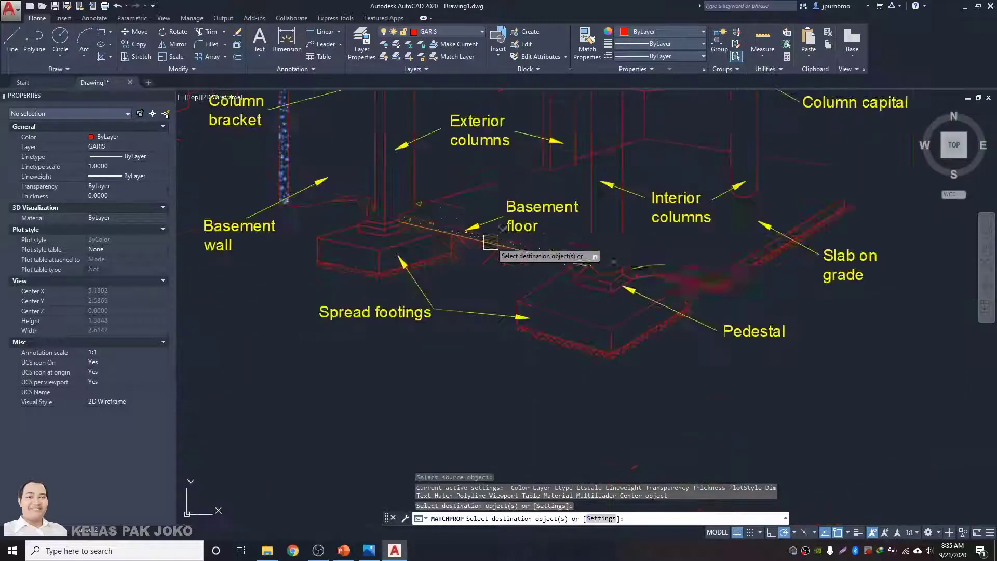
- Apply the same matched properties to the concrete hatches of the curved slab section beside the pedestal and the slab on grade
{"action": "scroll", "coordinate": [607, 271], "scroll_direction": "up", "scroll_amount": 5}
{"action": "left_click", "coordinate": [578, 278]}
{"action": "scroll", "coordinate": [590, 278], "scroll_direction": "down", "scroll_amount": 4}
{"action": "scroll", "coordinate": [637, 274], "scroll_direction": "up", "scroll_amount": 5}
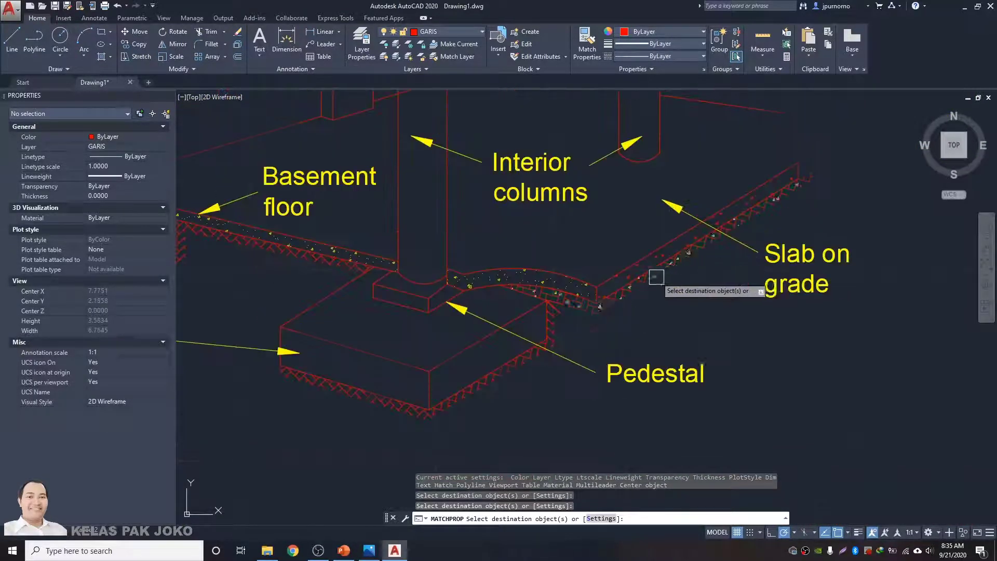
{"action": "left_click", "coordinate": [629, 283]}
{"action": "scroll", "coordinate": [626, 285], "scroll_direction": "down", "scroll_amount": 5}
{"action": "scroll", "coordinate": [577, 288], "scroll_direction": "down", "scroll_amount": 6}
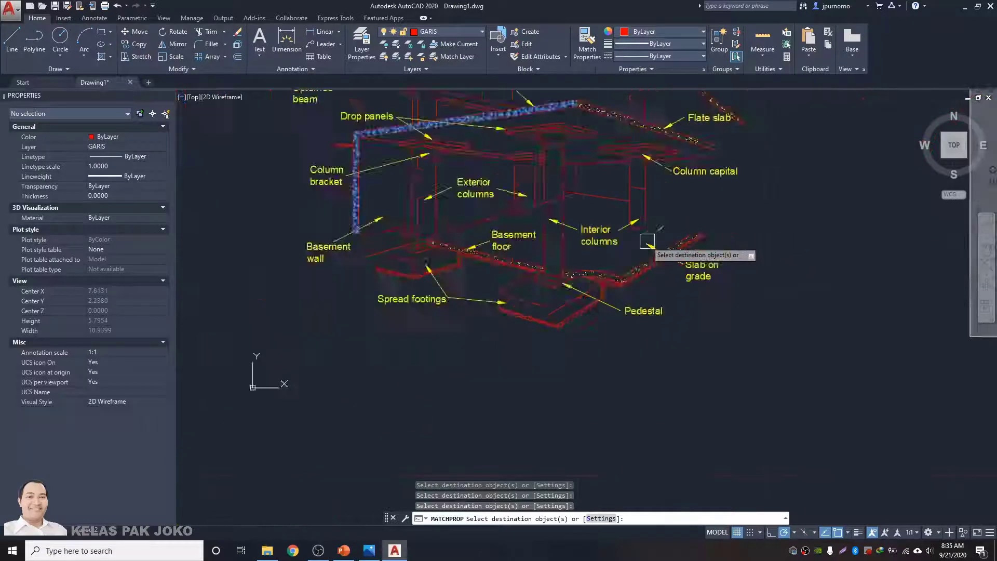
{"action": "key", "text": "Return"}
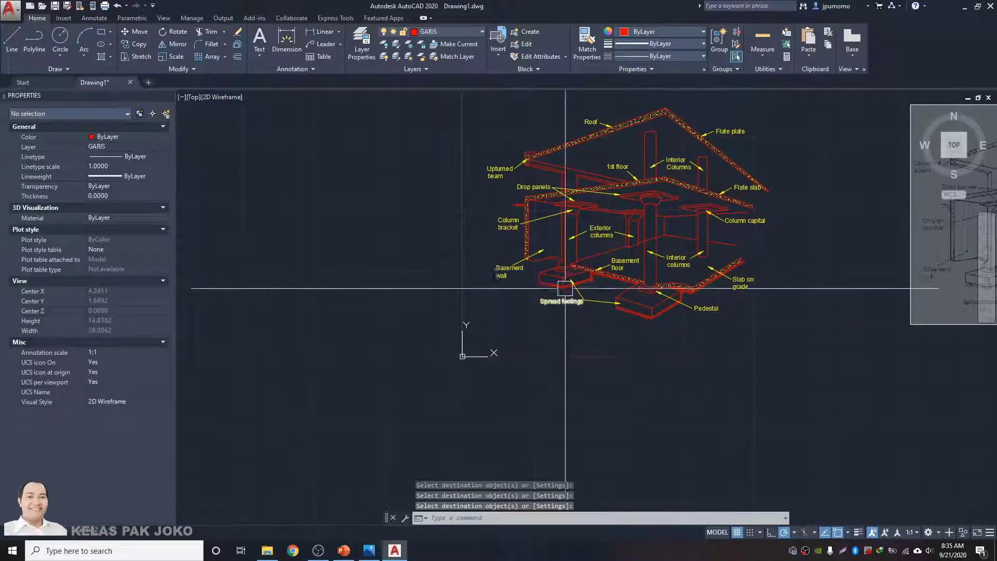
- Move the AR-HBONE hatch of the small ground strip outside the basement wall to layer ARSIR
{"action": "scroll", "coordinate": [514, 206], "scroll_direction": "up", "scroll_amount": 6}
{"action": "scroll", "coordinate": [510, 195], "scroll_direction": "up", "scroll_amount": 2}
{"action": "left_click", "coordinate": [508, 188]}
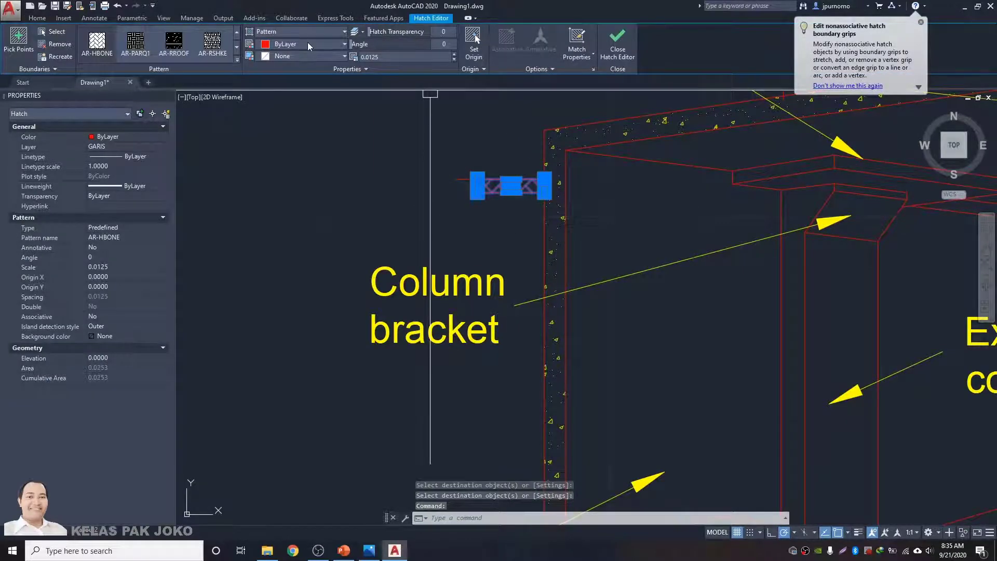
{"action": "left_click", "coordinate": [307, 43]}
{"action": "left_click", "coordinate": [312, 45]}
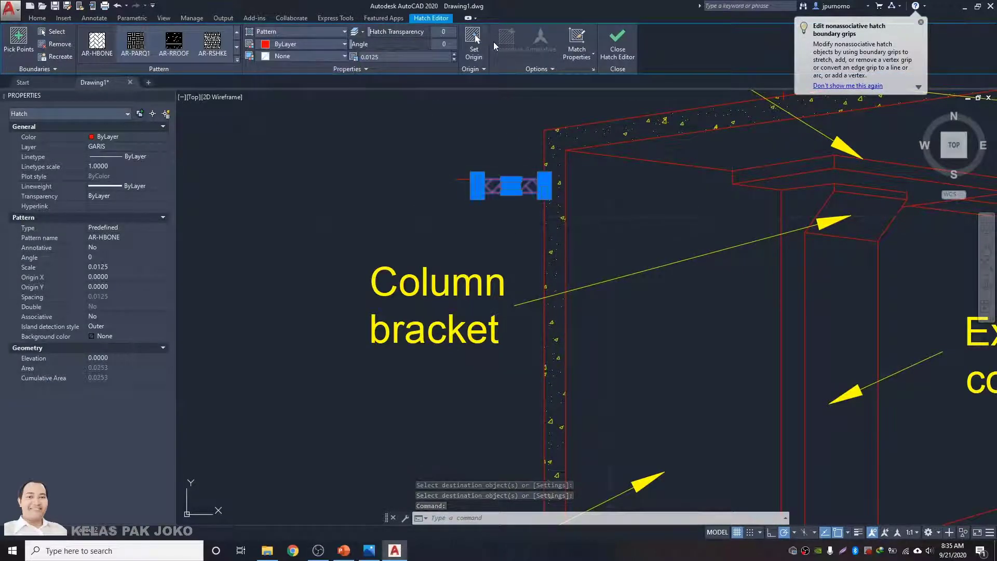
{"action": "left_click", "coordinate": [34, 18]}
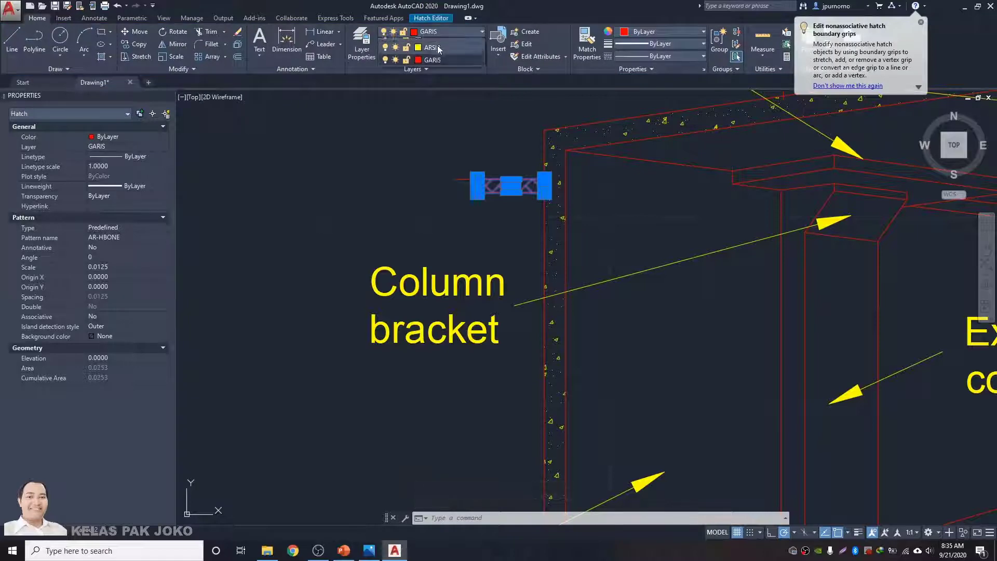
{"action": "left_click", "coordinate": [431, 47]}
{"action": "key", "text": "Escape"}
- Move all AR-HBONE ground hatches under the spread footings, basement floor and slab on grade to layer ARSIR
{"action": "scroll", "coordinate": [477, 177], "scroll_direction": "down", "scroll_amount": 5}
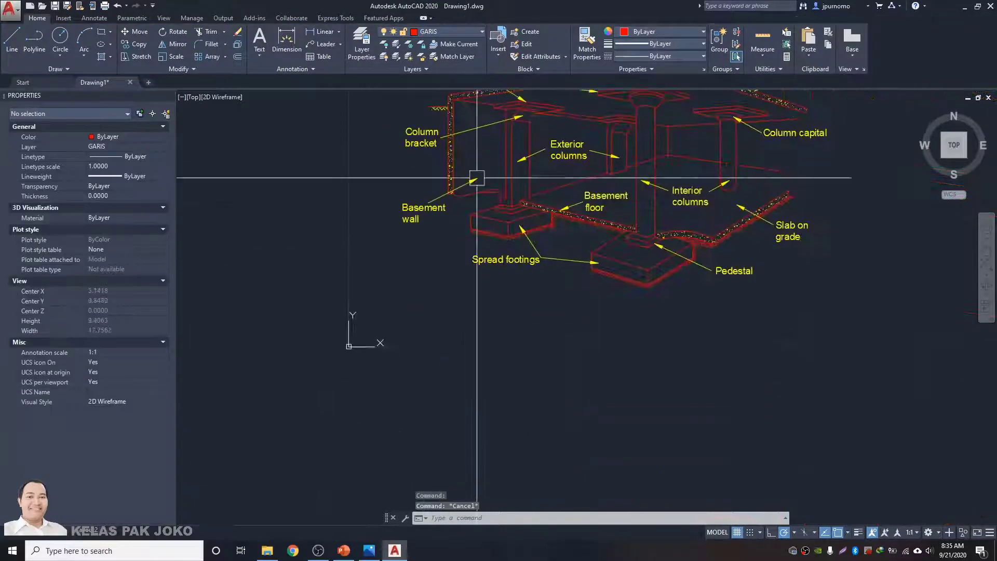
{"action": "scroll", "coordinate": [508, 229], "scroll_direction": "up", "scroll_amount": 4}
{"action": "left_click", "coordinate": [507, 241]}
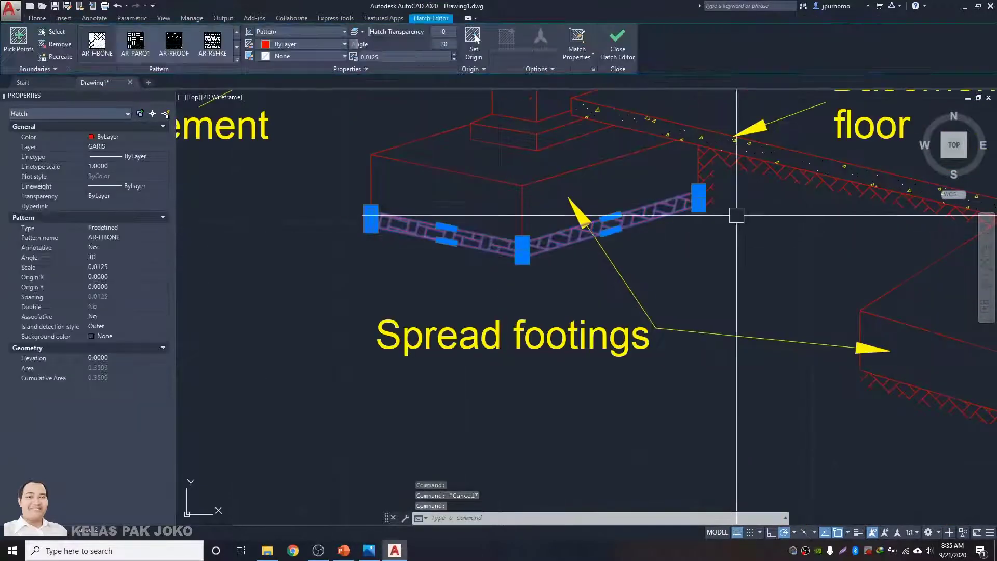
{"action": "left_click", "coordinate": [714, 178]}
{"action": "scroll", "coordinate": [806, 271], "scroll_direction": "down", "scroll_amount": 4}
{"action": "middle_click_drag", "start_coordinate": [806, 274], "coordinate": [603, 250]}
{"action": "left_click", "coordinate": [683, 316]}
{"action": "scroll", "coordinate": [744, 301], "scroll_direction": "up", "scroll_amount": 4}
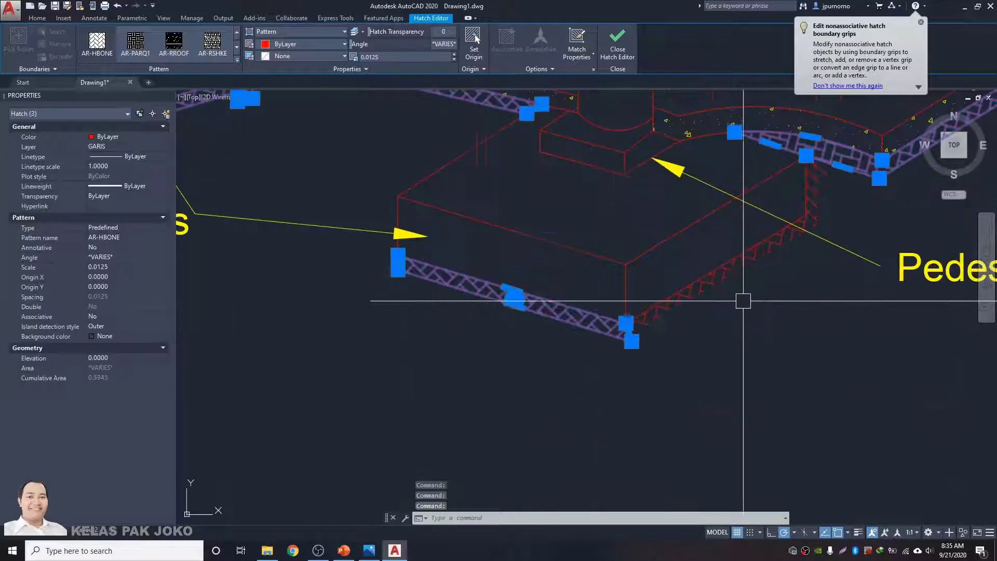
{"action": "left_click", "coordinate": [724, 278]}
{"action": "left_click", "coordinate": [813, 191]}
{"action": "middle_click_drag", "start_coordinate": [867, 198], "coordinate": [492, 321]}
{"action": "scroll", "coordinate": [520, 321], "scroll_direction": "down", "scroll_amount": 4}
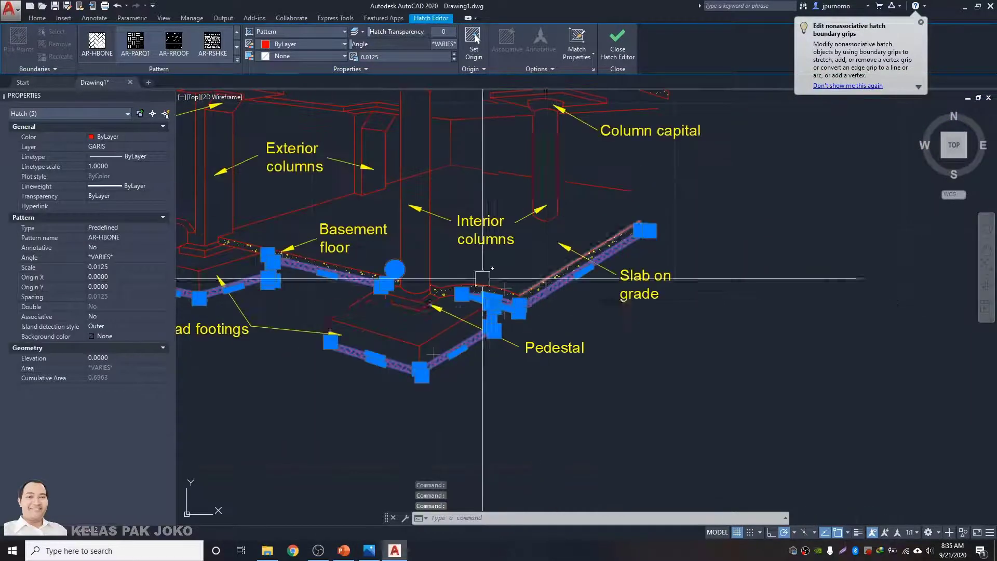
{"action": "middle_click_drag", "start_coordinate": [482, 279], "coordinate": [595, 337]}
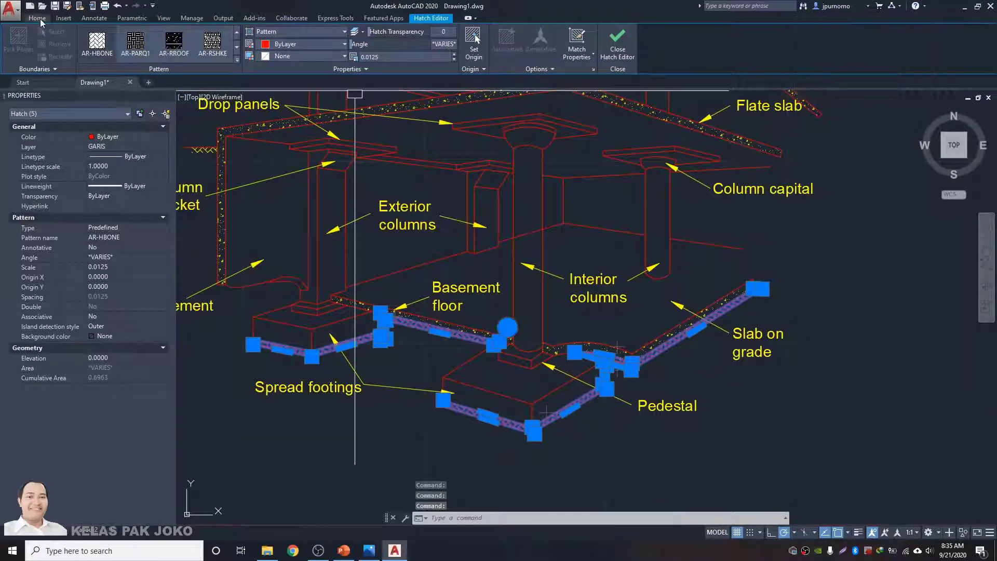
{"action": "left_click", "coordinate": [39, 20]}
{"action": "left_click", "coordinate": [471, 33]}
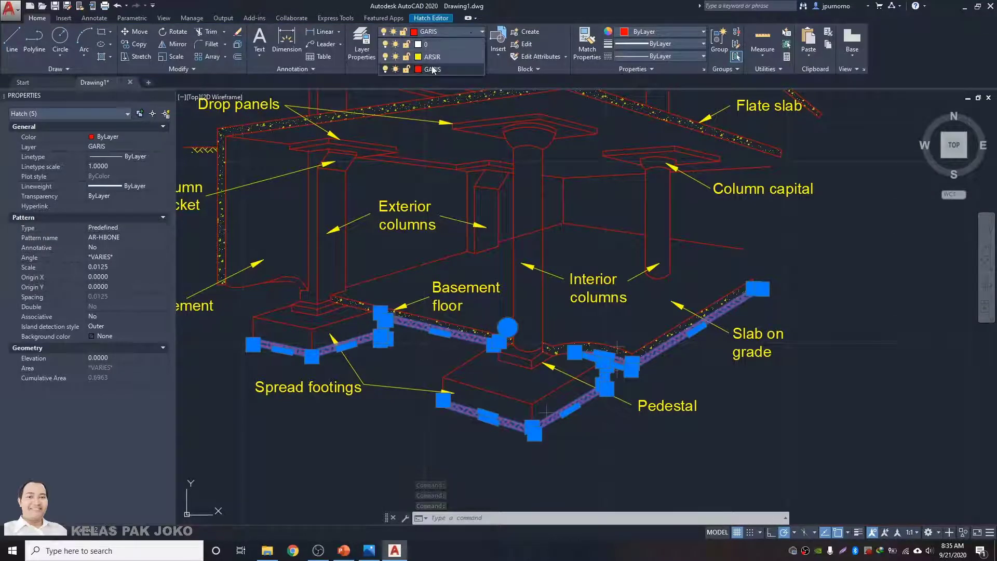
{"action": "left_click", "coordinate": [437, 58]}
{"action": "key", "text": "Escape"}
- Preview the plot with the previous plot settings and examine the hatch lineweights, outlines and labels on the sheet
{"action": "scroll", "coordinate": [530, 254], "scroll_direction": "down", "scroll_amount": 5}
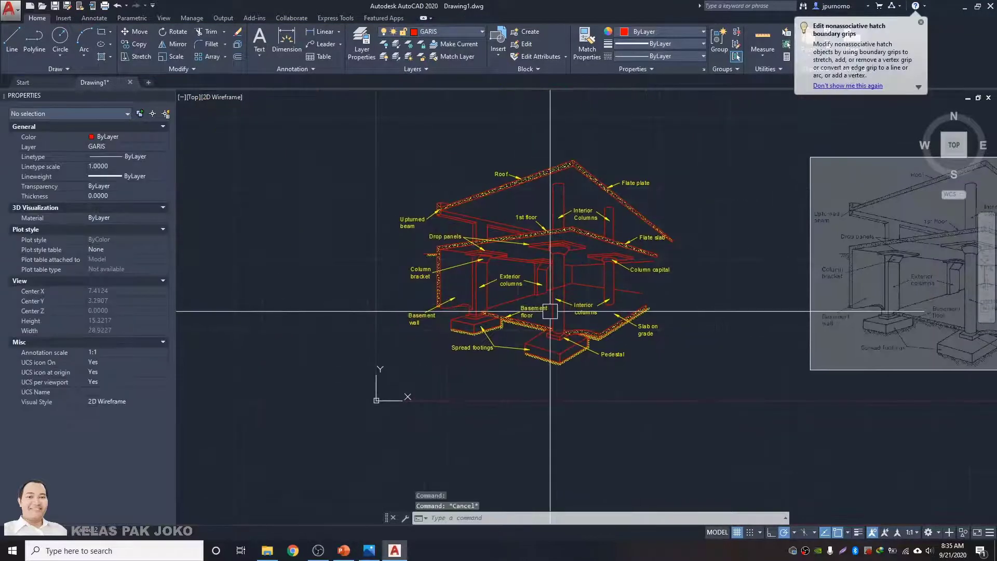
{"action": "key", "text": "ctrl+p"}
{"action": "left_click", "coordinate": [377, 166]}
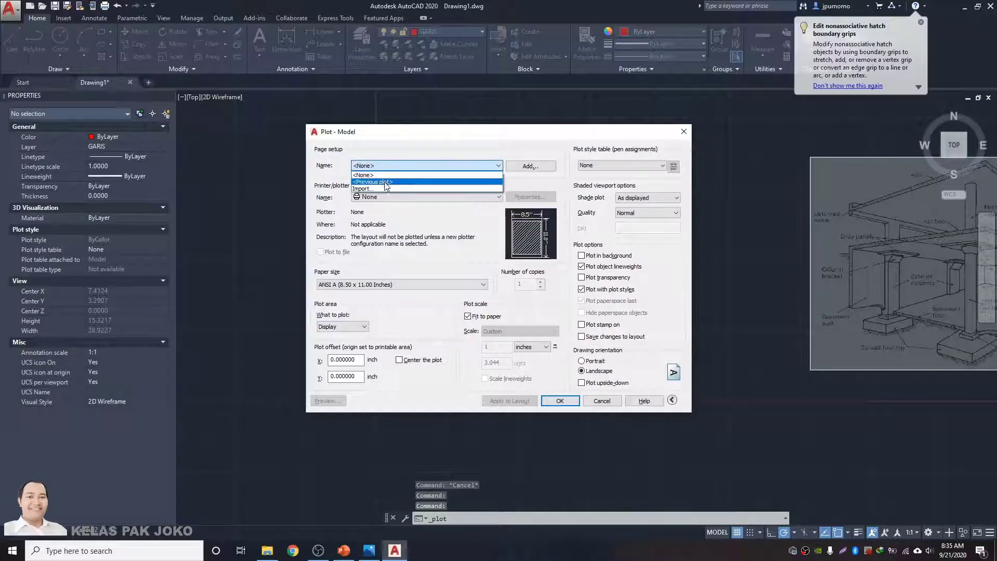
{"action": "left_click", "coordinate": [371, 185]}
{"action": "left_click", "coordinate": [327, 401]}
{"action": "left_click_drag", "start_coordinate": [578, 387], "coordinate": [572, 261]}
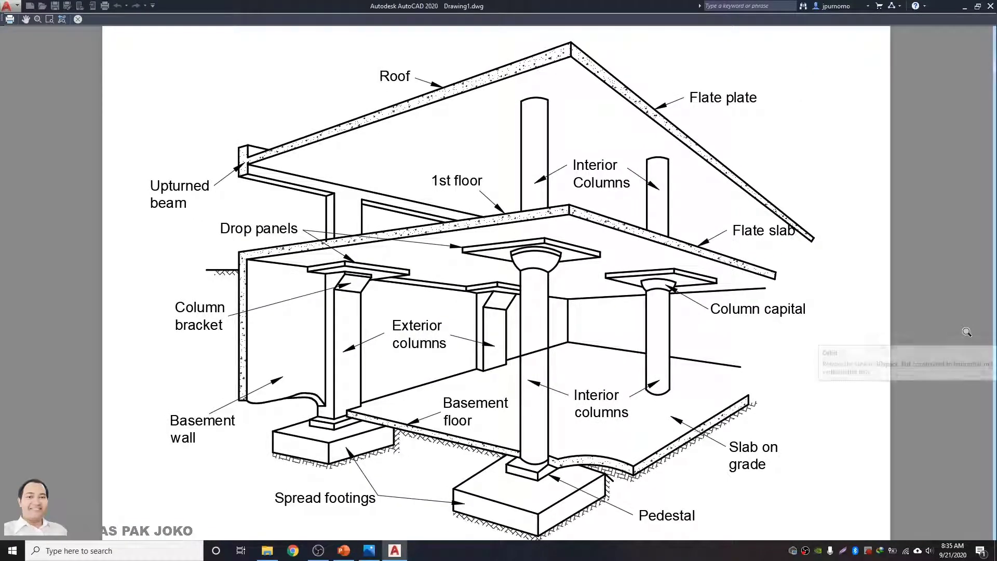
{"action": "middle_click_drag", "start_coordinate": [639, 298], "coordinate": [641, 299]}
{"action": "left_click_drag", "start_coordinate": [641, 299], "coordinate": [635, 290]}
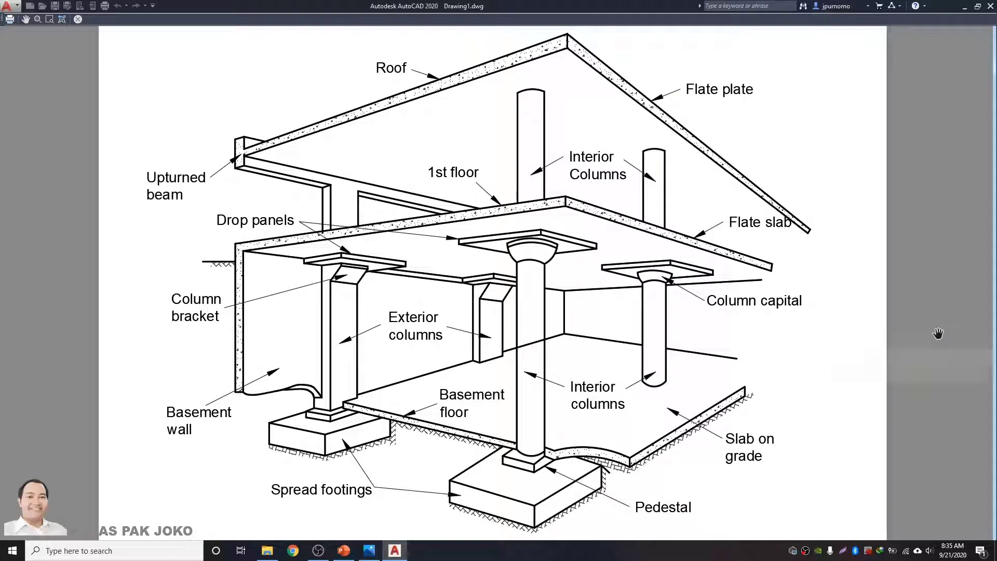